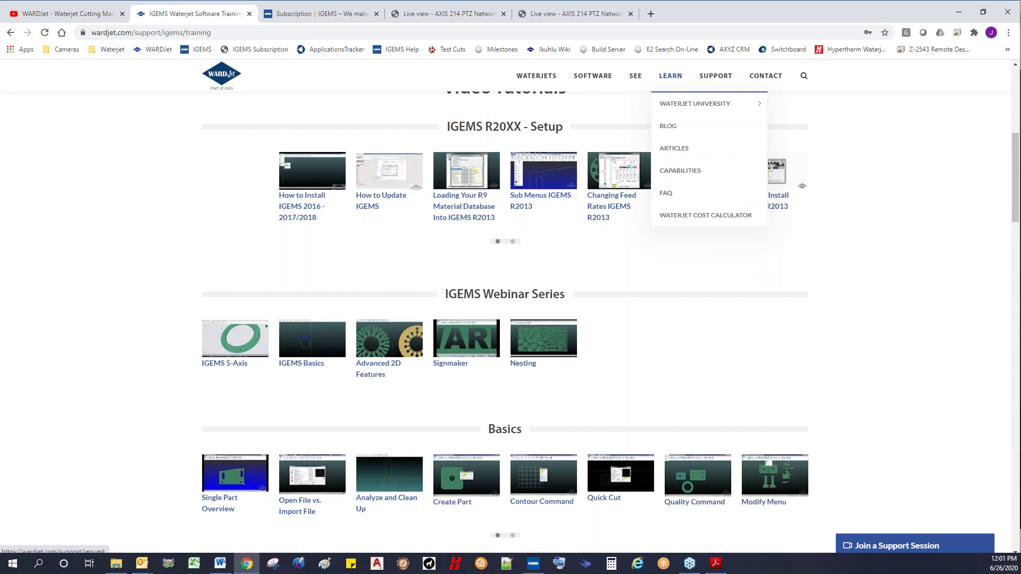
- Examine the support options and the IGEMS video tutorial categories on the WARDJet training page
{"action": "mouse_move", "coordinate": [711, 78]}
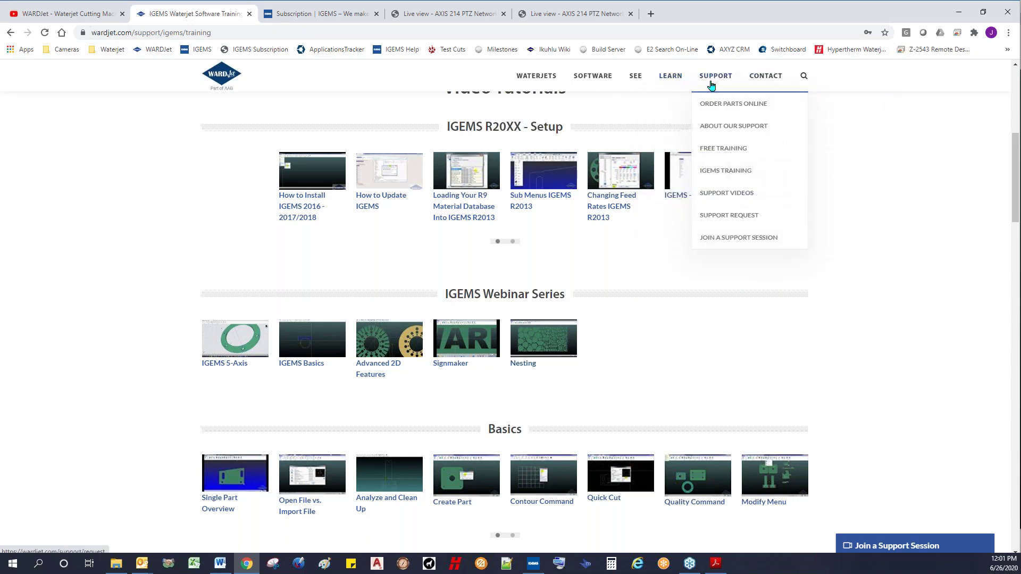
{"action": "scroll", "coordinate": [865, 209], "scroll_direction": "up", "scroll_amount": 5}
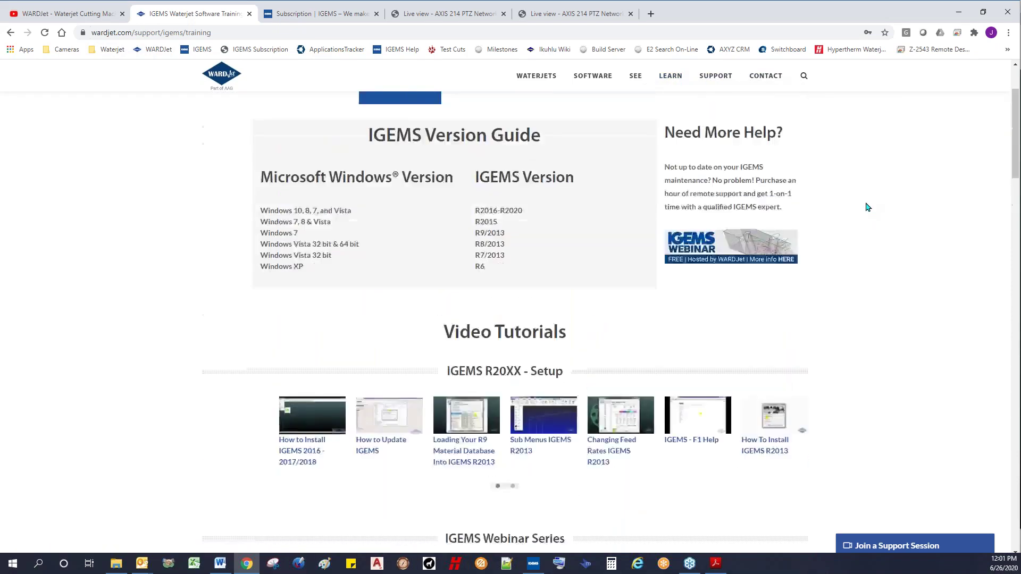
{"action": "scroll", "coordinate": [866, 209], "scroll_direction": "down", "scroll_amount": 5}
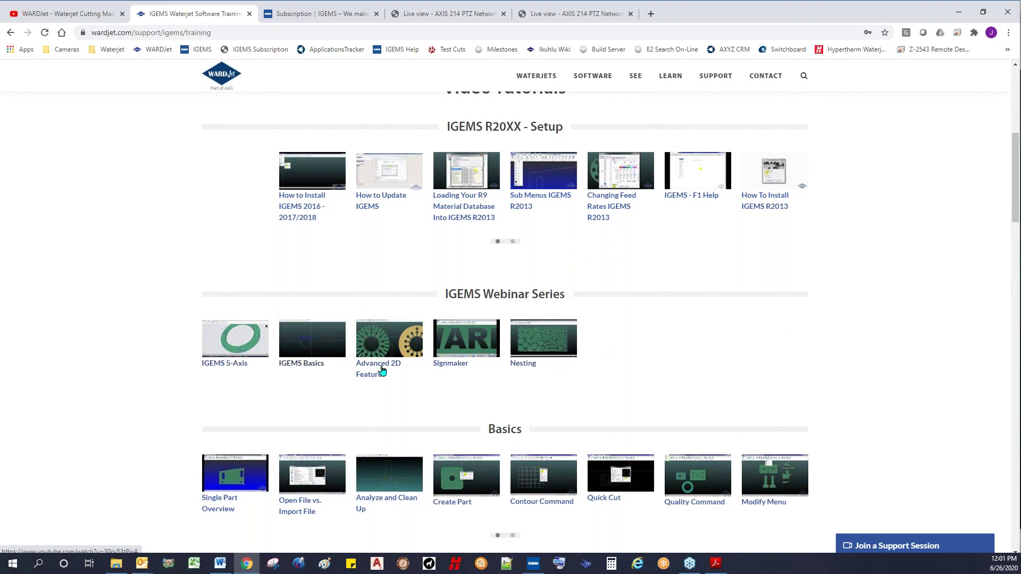
{"action": "scroll", "coordinate": [677, 358], "scroll_direction": "down", "scroll_amount": 2}
{"action": "scroll", "coordinate": [922, 327], "scroll_direction": "down", "scroll_amount": 12}
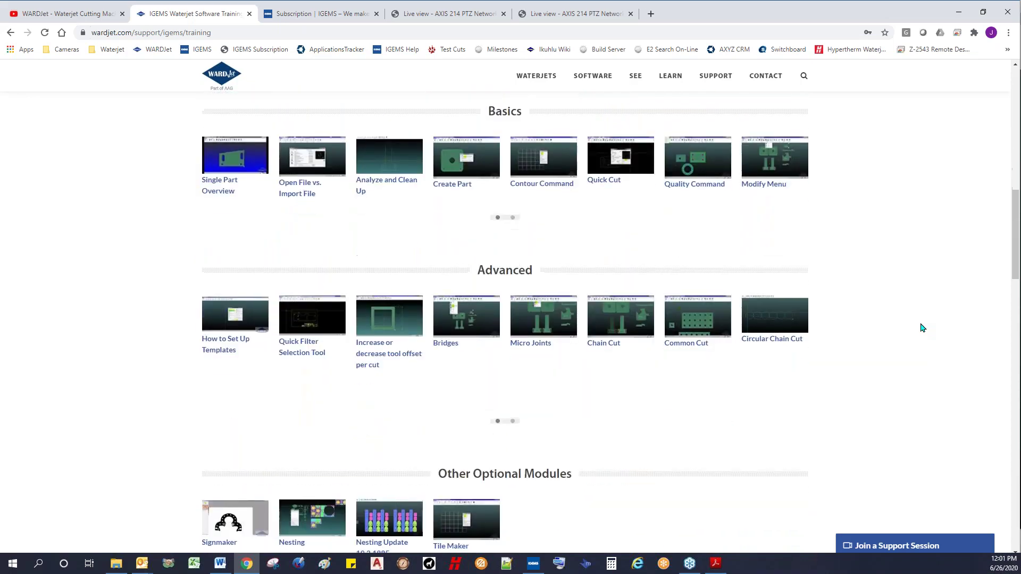
{"action": "scroll", "coordinate": [921, 327], "scroll_direction": "up", "scroll_amount": 10}
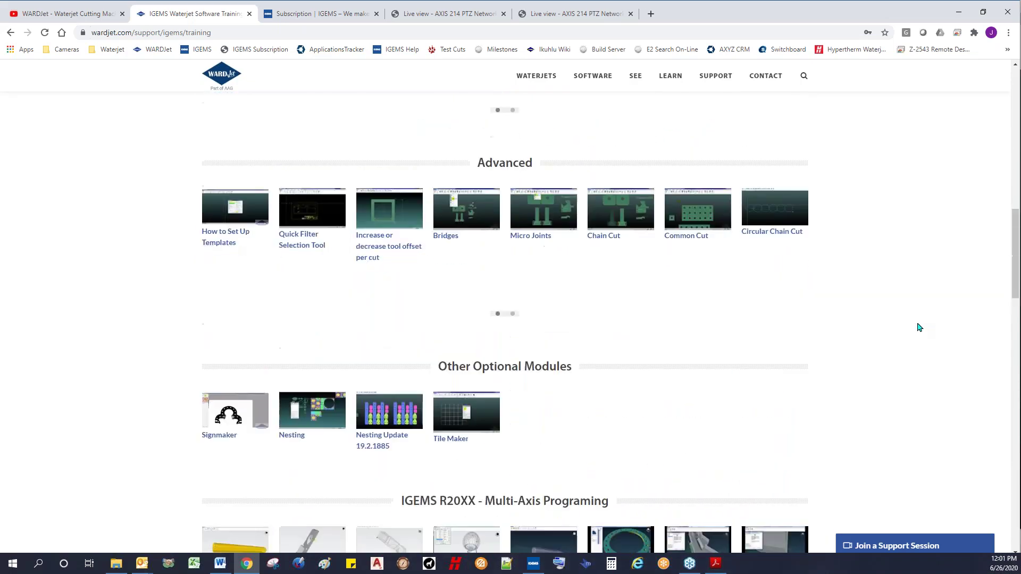
- Switch to WARDJet's YouTube channel and browse its uploaded videos
{"action": "left_click", "coordinate": [87, 11]}
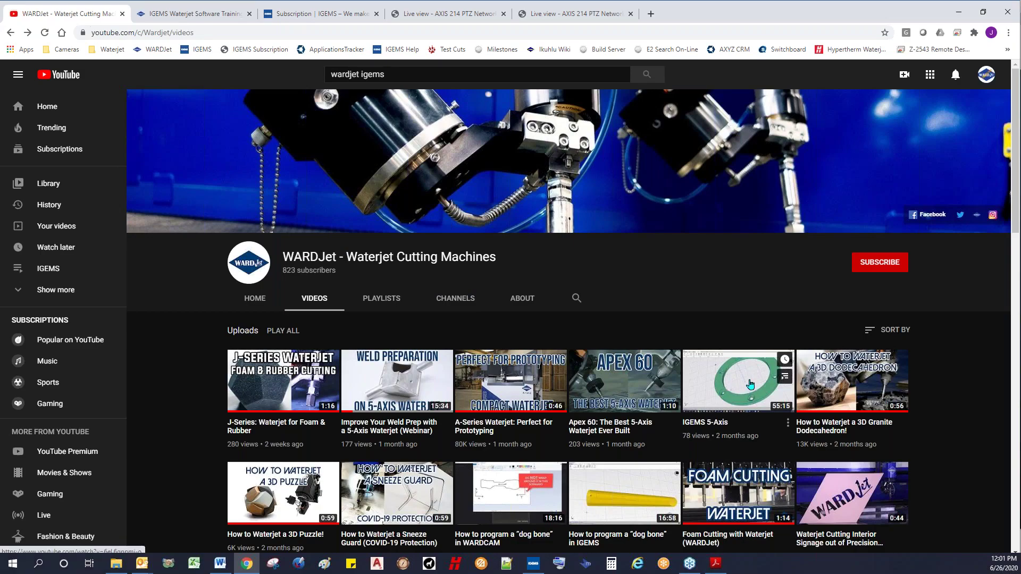
{"action": "scroll", "coordinate": [727, 379], "scroll_direction": "down", "scroll_amount": 5}
{"action": "scroll", "coordinate": [727, 378], "scroll_direction": "down", "scroll_amount": 5}
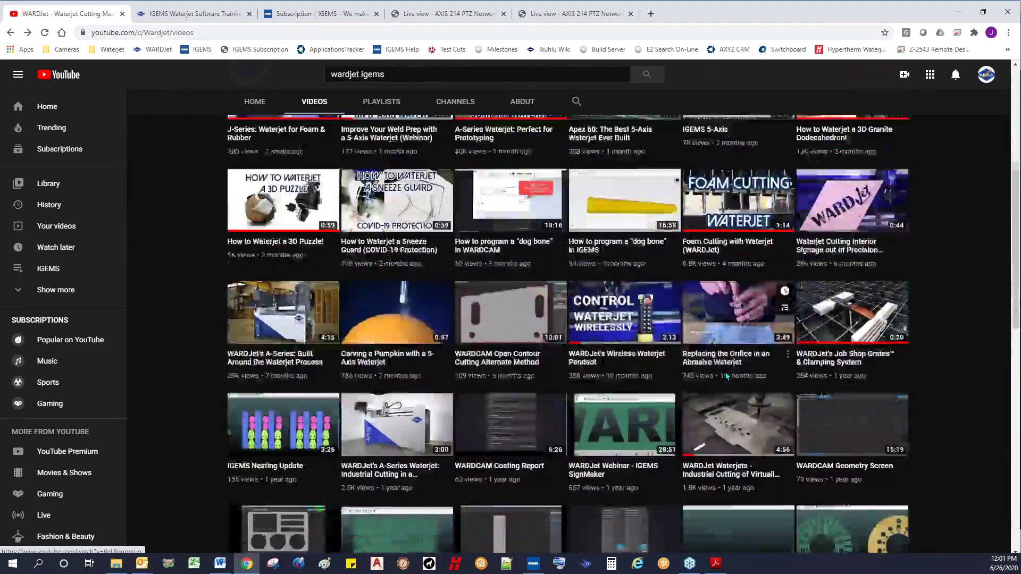
{"action": "scroll", "coordinate": [726, 371], "scroll_direction": "up", "scroll_amount": 10}
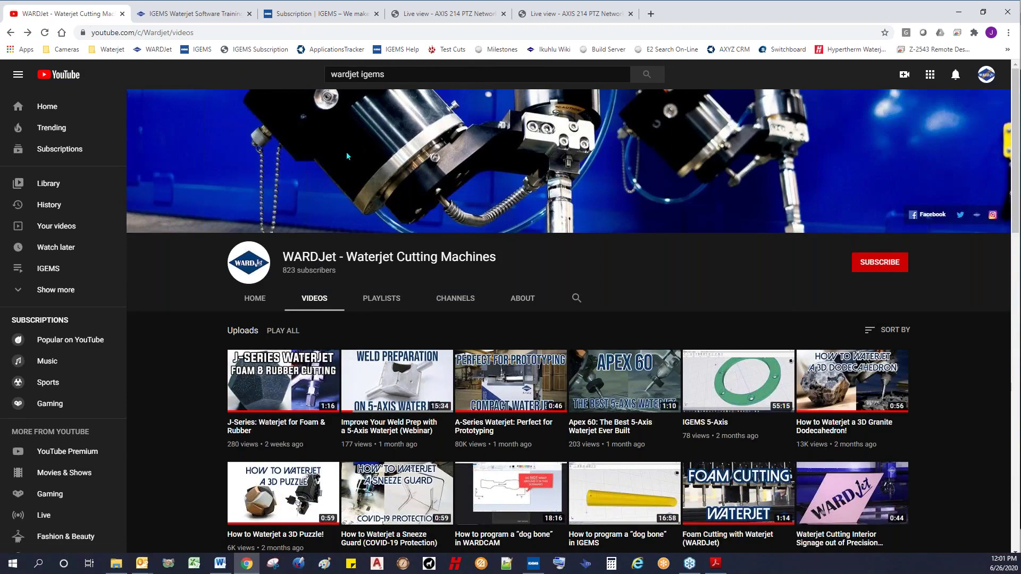
- Switch to the IGEMS subscription page and go back to the IGEMS home page
{"action": "left_click", "coordinate": [307, 17]}
{"action": "scroll", "coordinate": [463, 254], "scroll_direction": "up", "scroll_amount": 12}
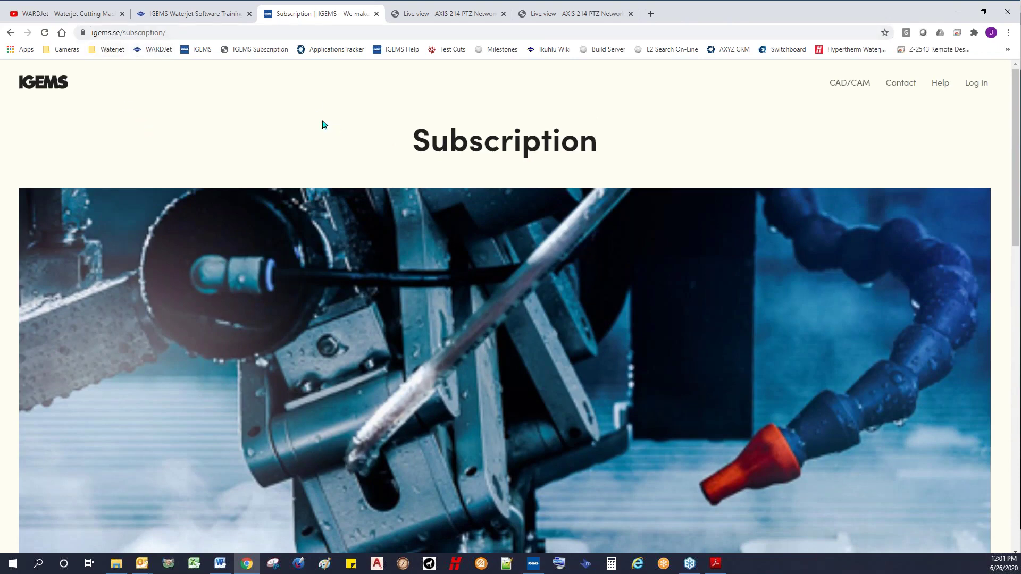
{"action": "left_click", "coordinate": [12, 34]}
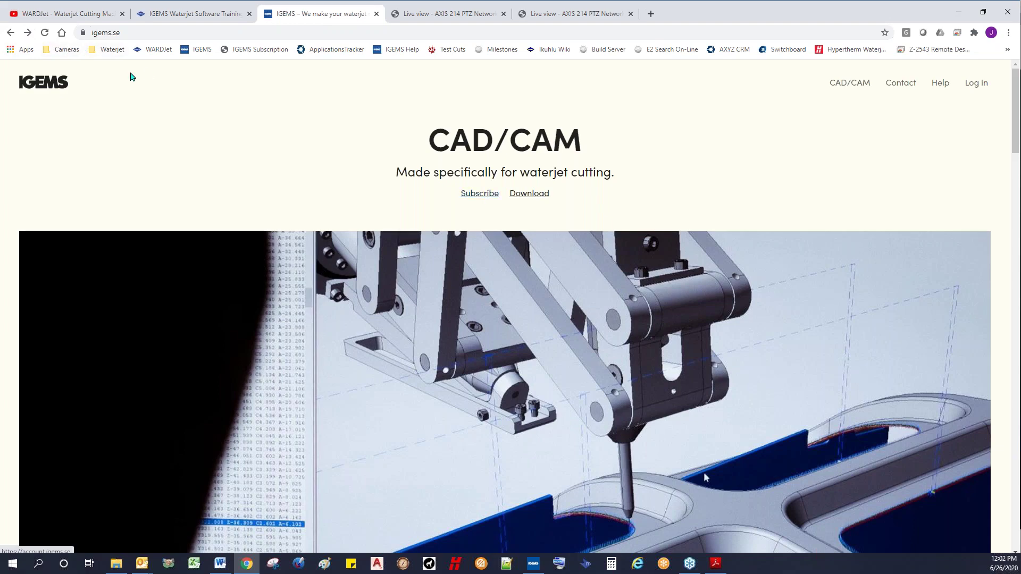
- Return to the IGEMS subscription page and review the 2D and 3D license contents, highlighting the 3D yearly dollar price
{"action": "left_click", "coordinate": [27, 33]}
{"action": "scroll", "coordinate": [352, 219], "scroll_direction": "down", "scroll_amount": 14}
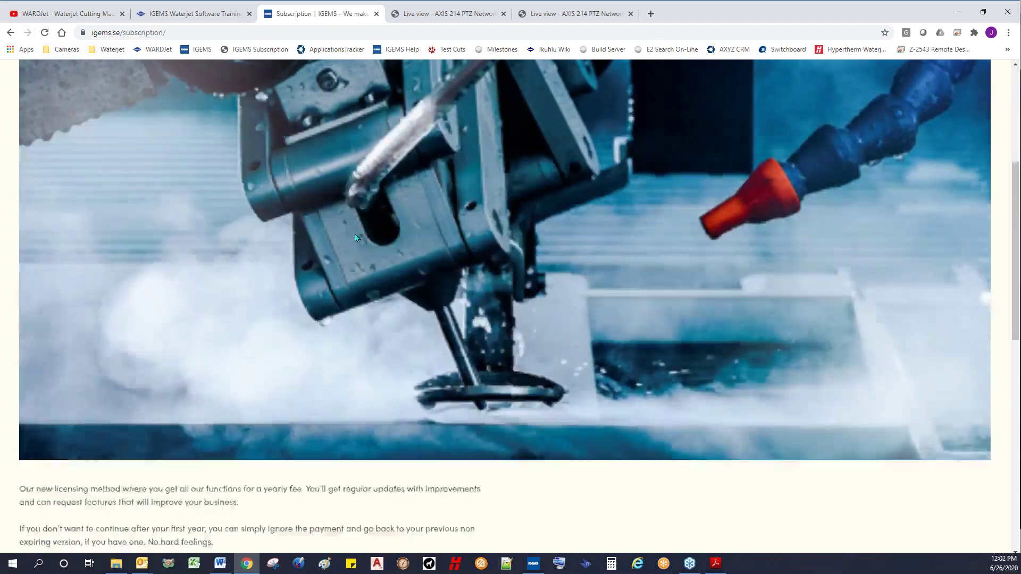
{"action": "scroll", "coordinate": [201, 297], "scroll_direction": "down", "scroll_amount": 3}
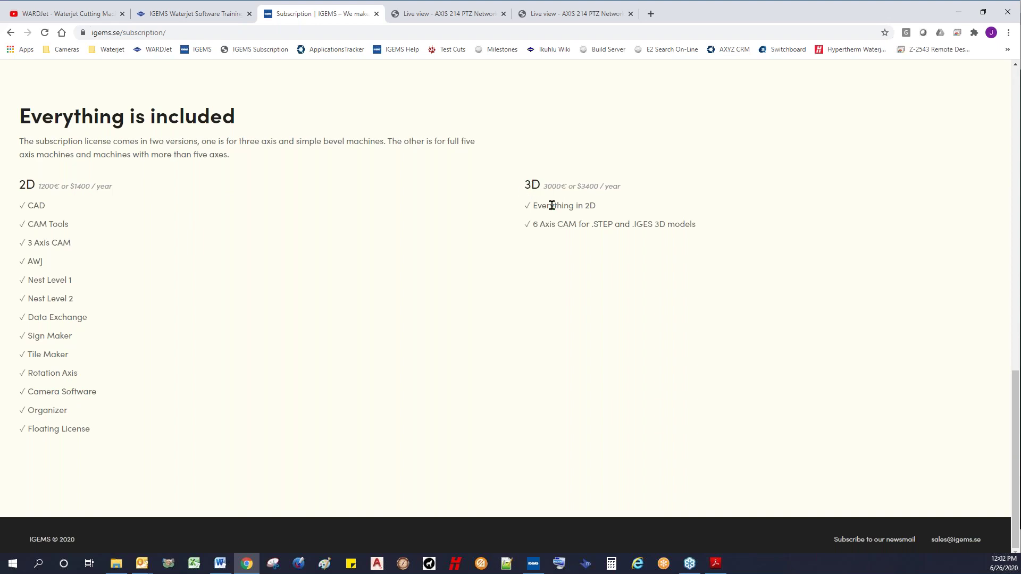
{"action": "left_click_drag", "start_coordinate": [577, 187], "coordinate": [615, 188]}
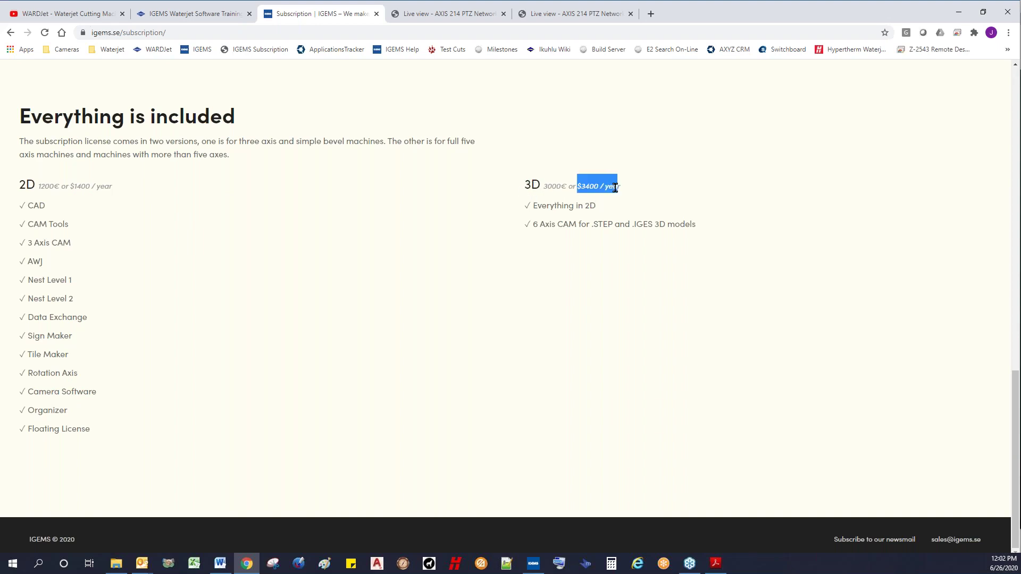
{"action": "left_click", "coordinate": [602, 213]}
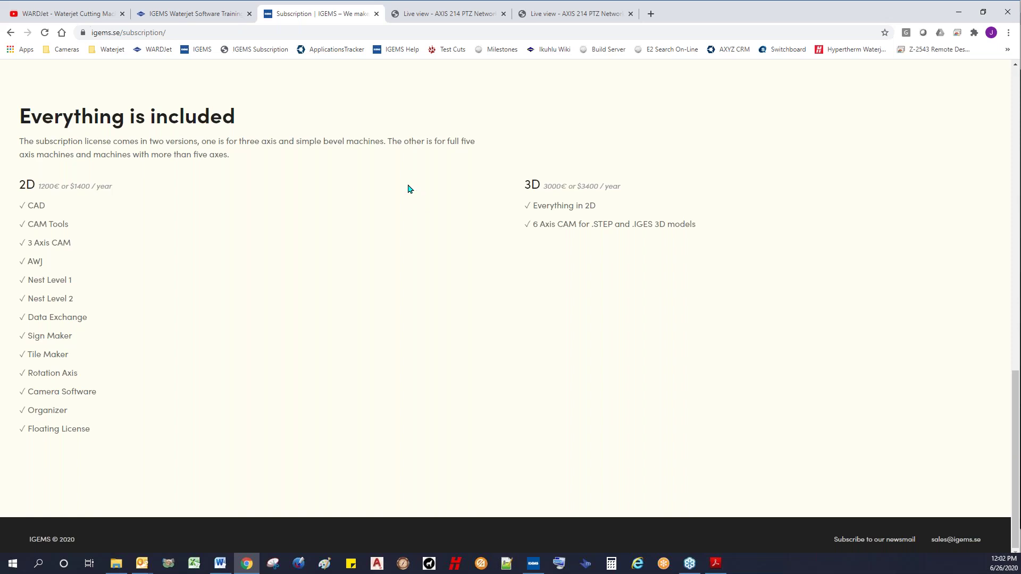
- View the Bay 1 live camera, panning it right along the large cutting machine and tilting it down
{"action": "left_click", "coordinate": [442, 15]}
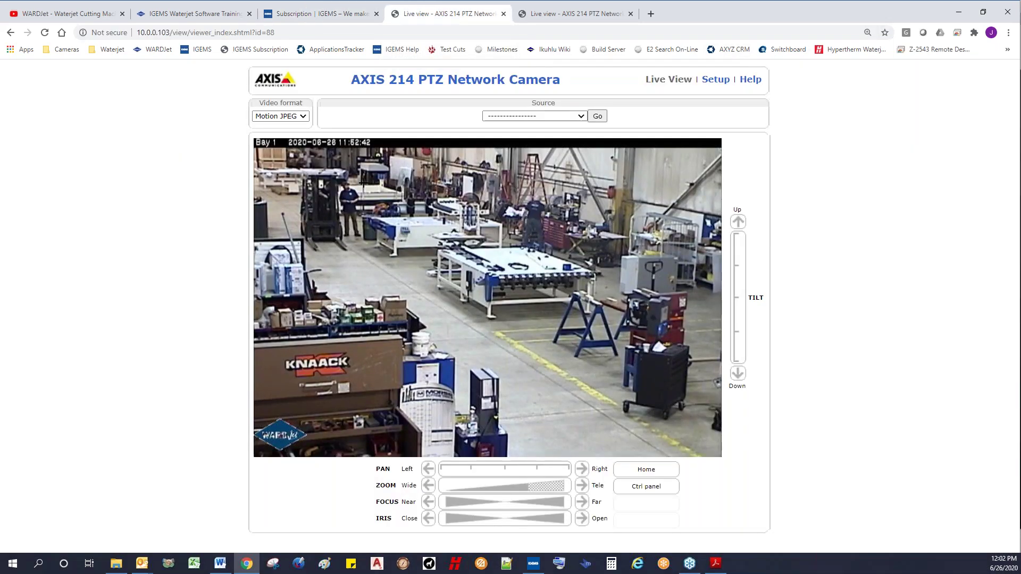
{"action": "left_click", "coordinate": [582, 471]}
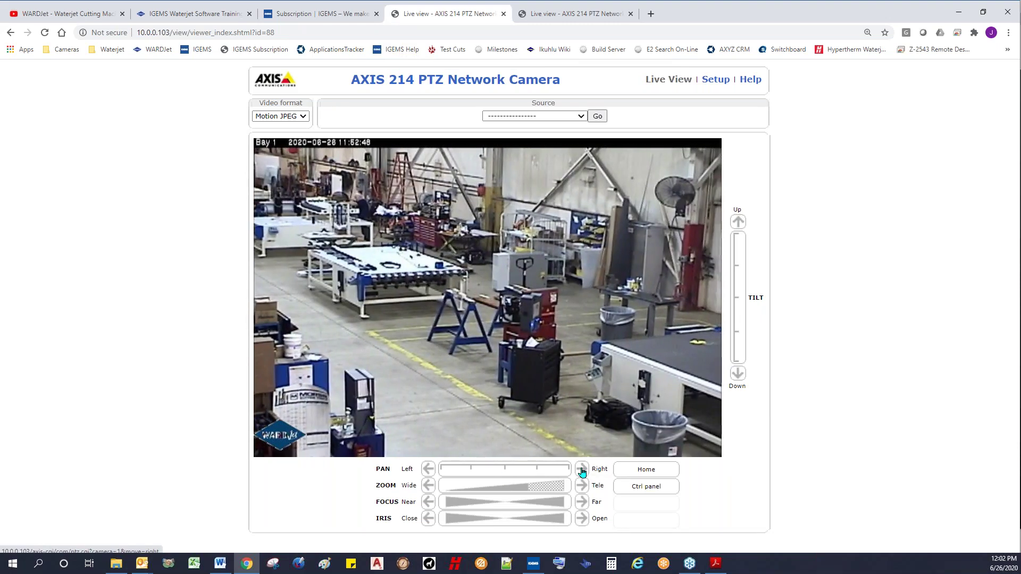
{"action": "left_click", "coordinate": [582, 470]}
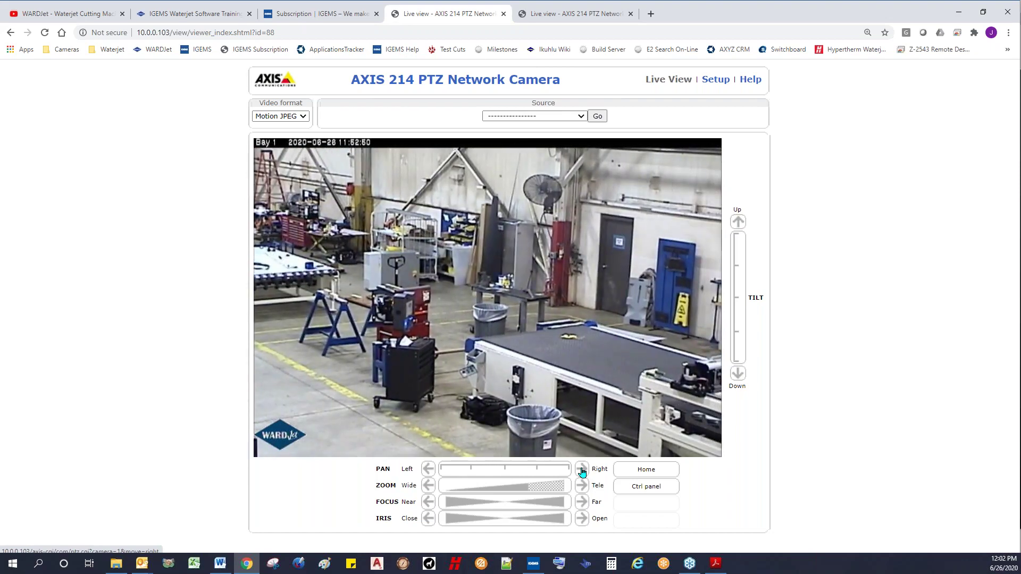
{"action": "left_click", "coordinate": [582, 472]}
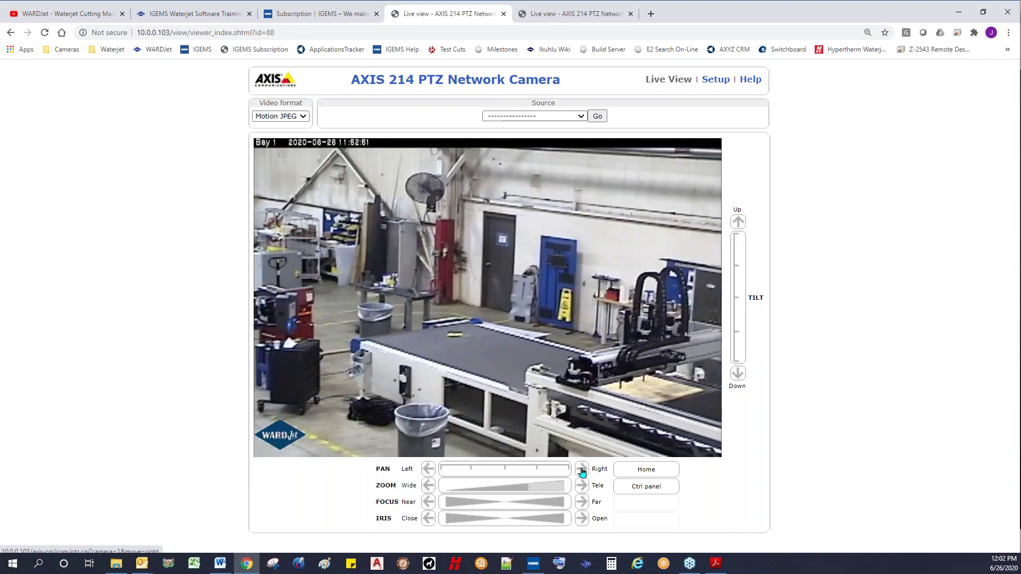
{"action": "left_click", "coordinate": [582, 469]}
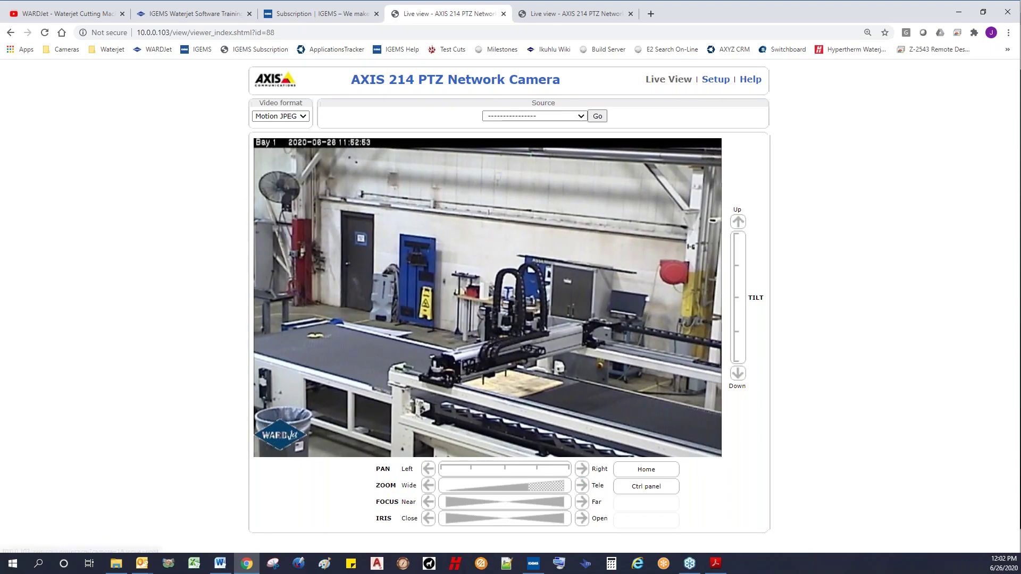
{"action": "left_click", "coordinate": [737, 374]}
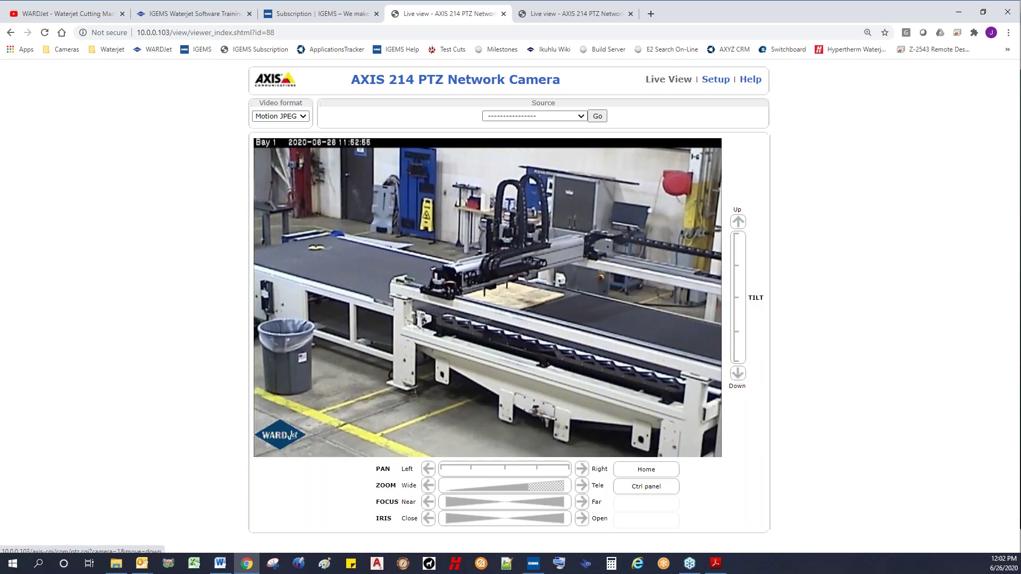
{"action": "left_click", "coordinate": [583, 471]}
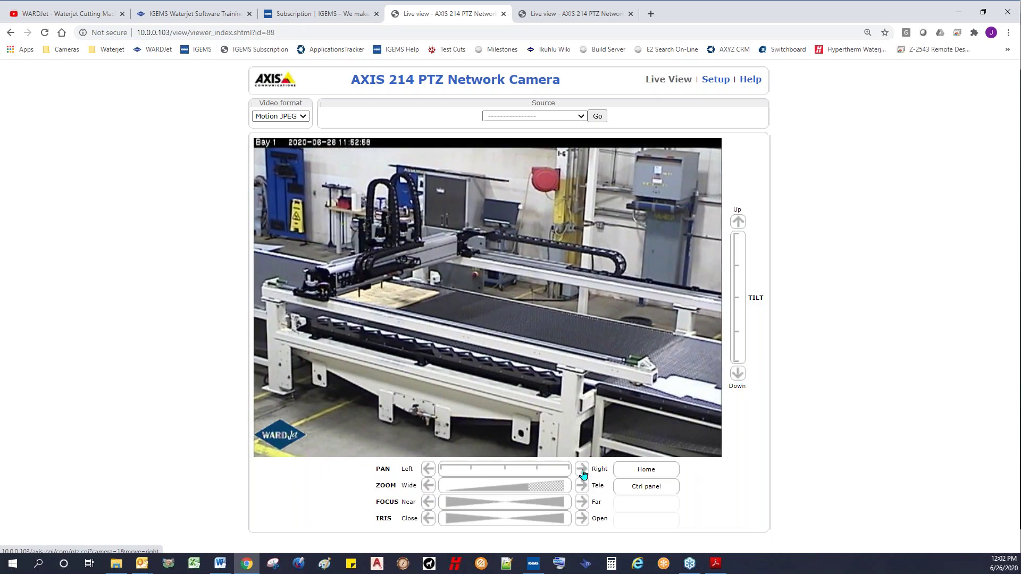
{"action": "left_click", "coordinate": [582, 471]}
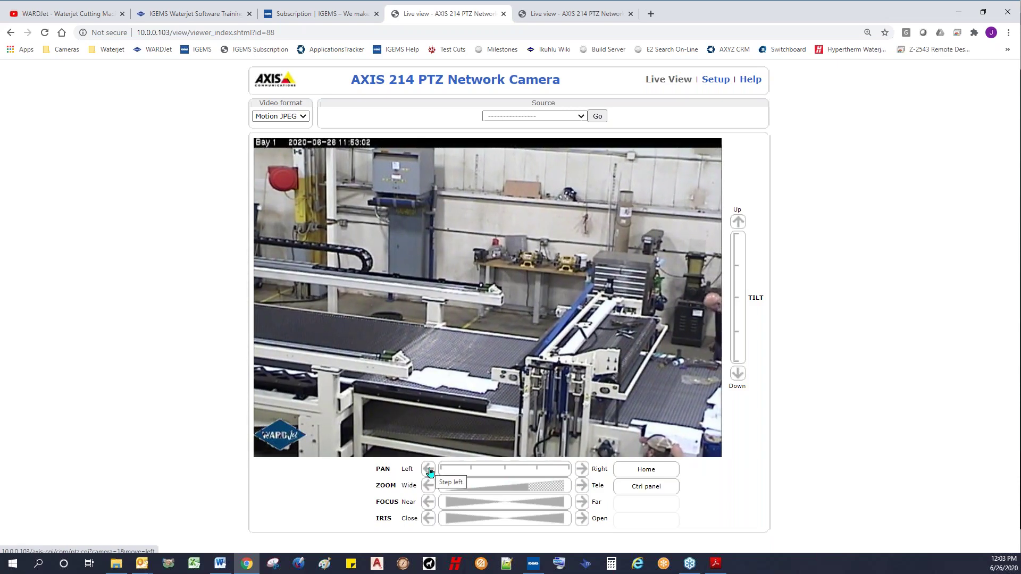
- Pan the Bay 1 camera back to the left and recenter it on the machines at the far end
{"action": "left_click", "coordinate": [428, 470]}
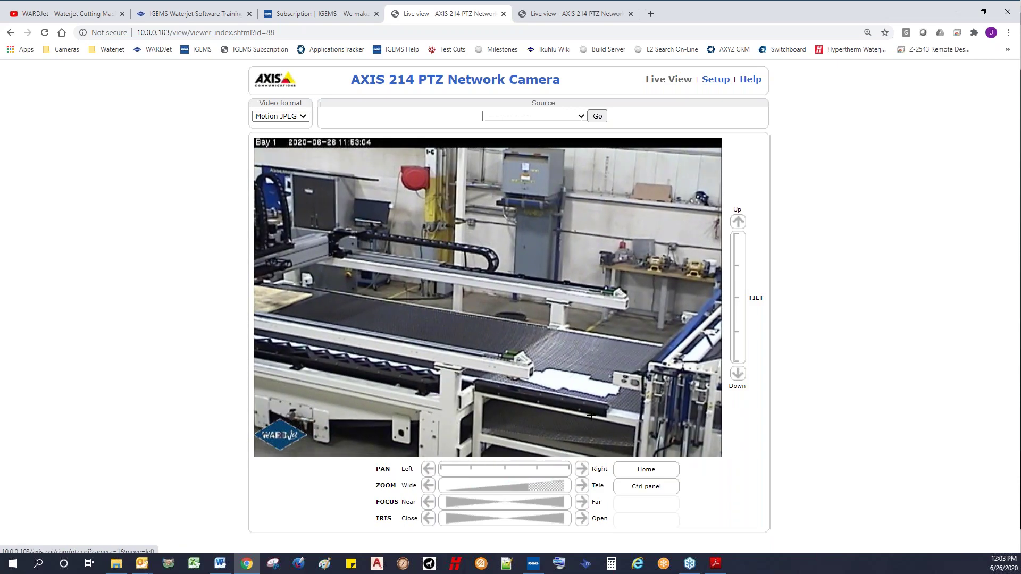
{"action": "left_click", "coordinate": [428, 469]}
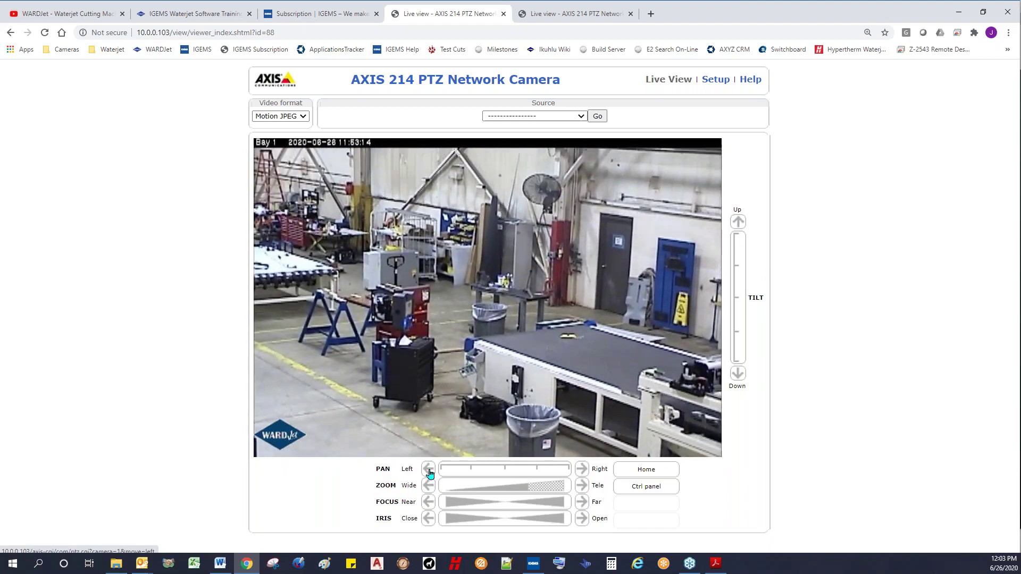
{"action": "left_click", "coordinate": [354, 200]}
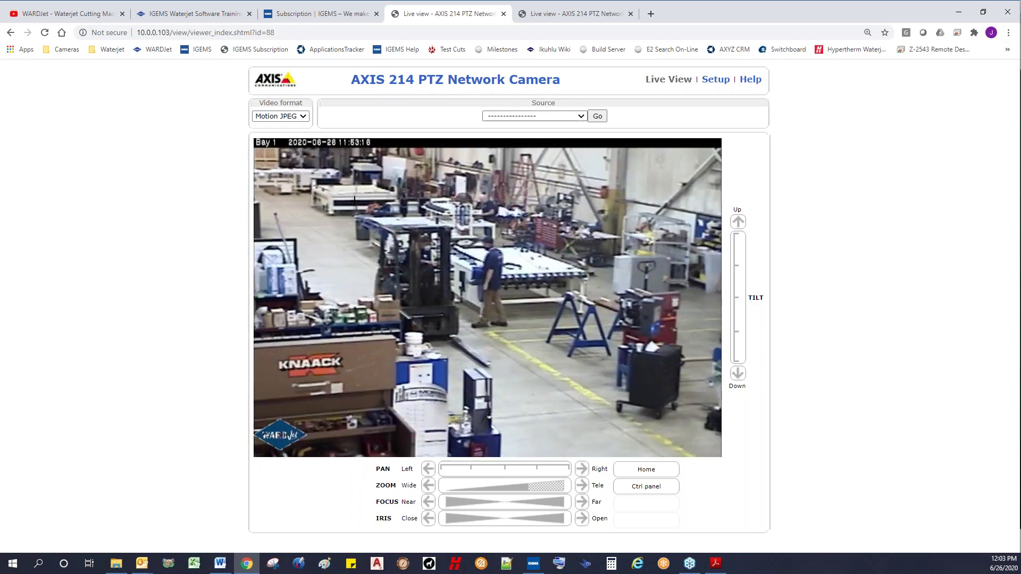
- Switch to the Assembly live camera and pan it right across the assembly area
{"action": "left_click", "coordinate": [557, 16]}
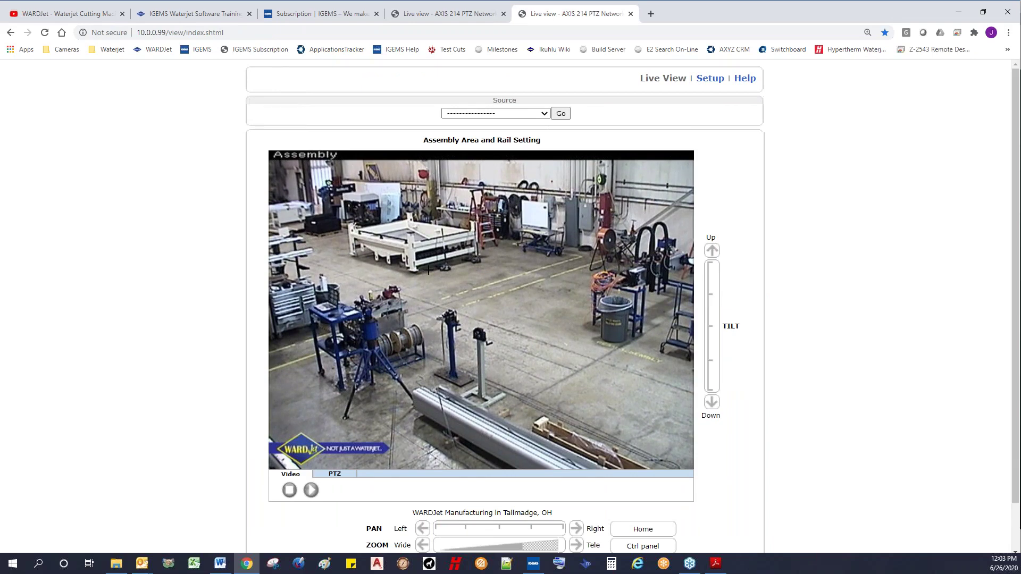
{"action": "left_click", "coordinate": [577, 529]}
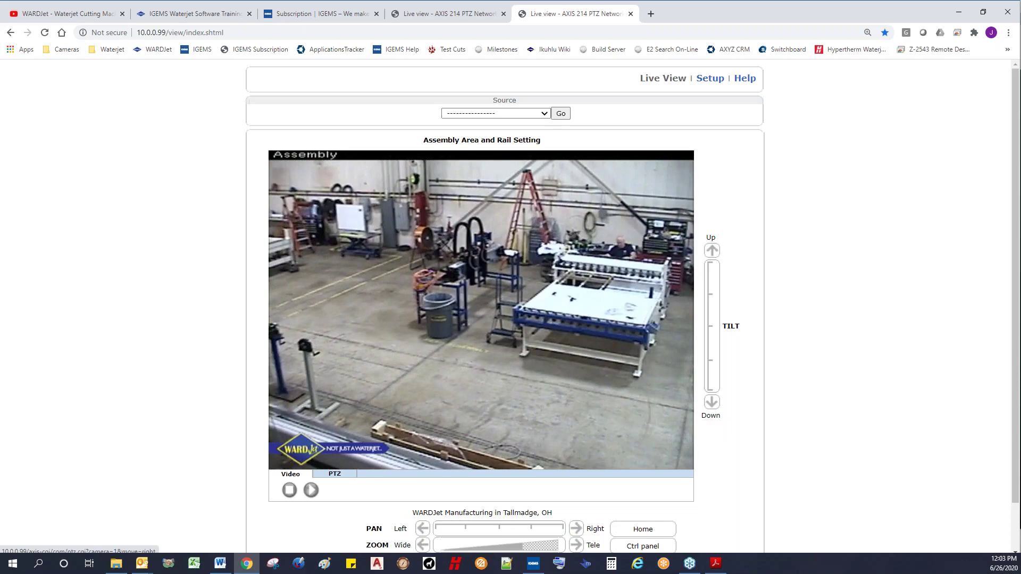
{"action": "left_click", "coordinate": [578, 532]}
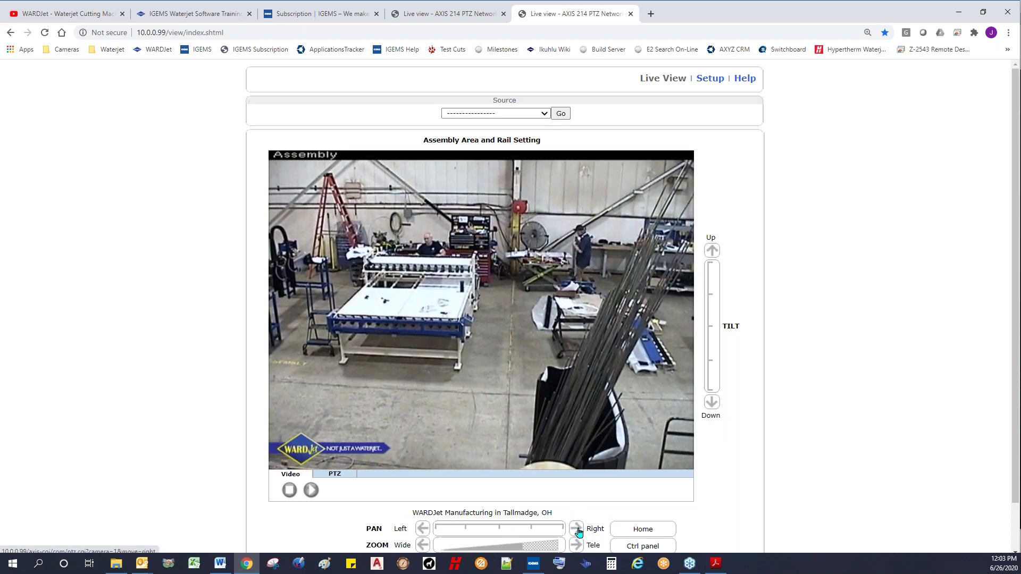
{"action": "left_click", "coordinate": [578, 532]}
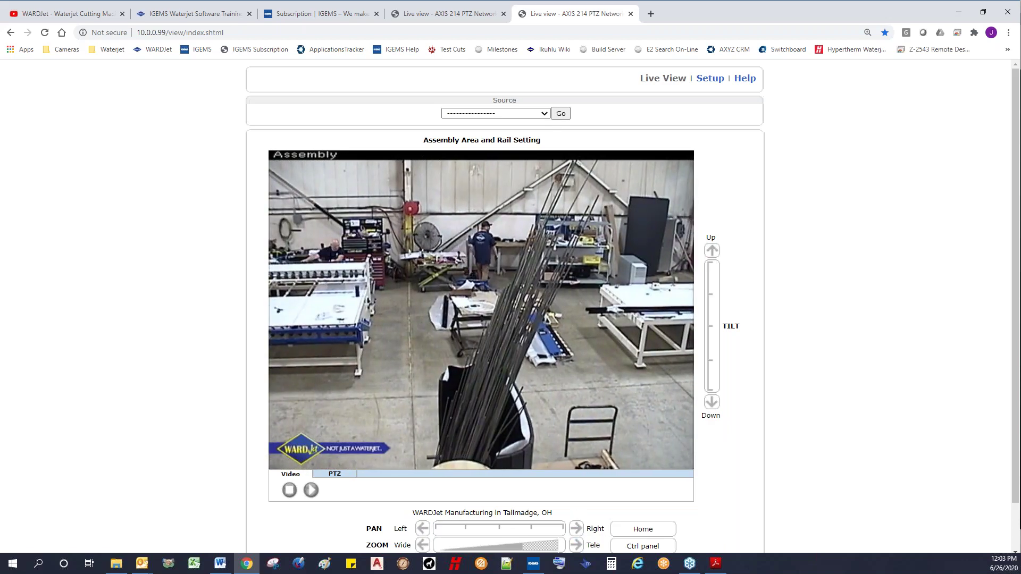
{"action": "left_click", "coordinate": [574, 530]}
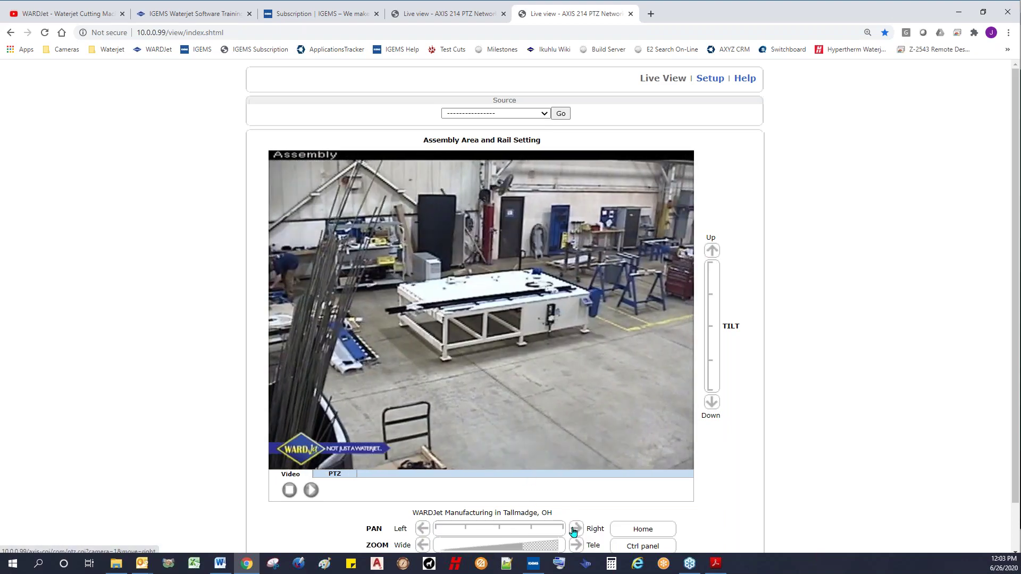
{"action": "left_click", "coordinate": [574, 530]}
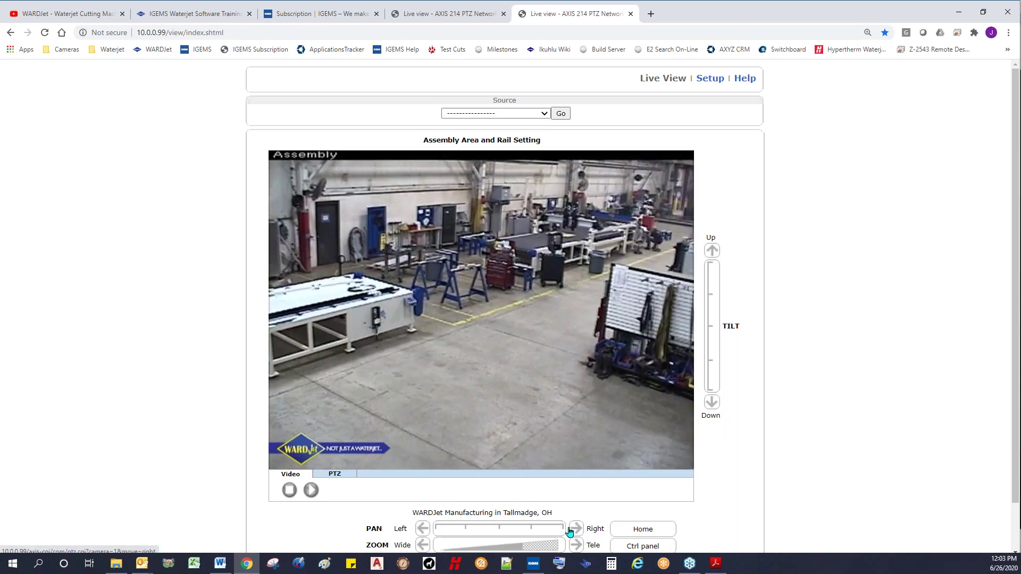
- Switch to IGEMS R2020 and examine the lead-ins and toolpaths on the Nesting Demo parts, including the curved plate and ring
{"action": "left_click", "coordinate": [533, 563]}
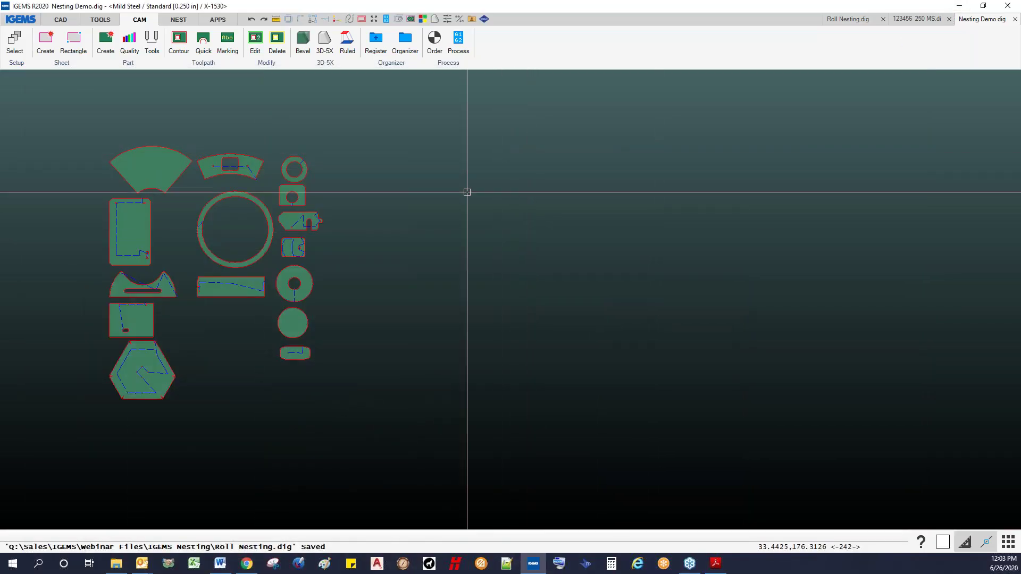
{"action": "scroll", "coordinate": [452, 208], "scroll_direction": "down", "scroll_amount": 1}
{"action": "middle_click_drag", "start_coordinate": [453, 208], "coordinate": [406, 266]}
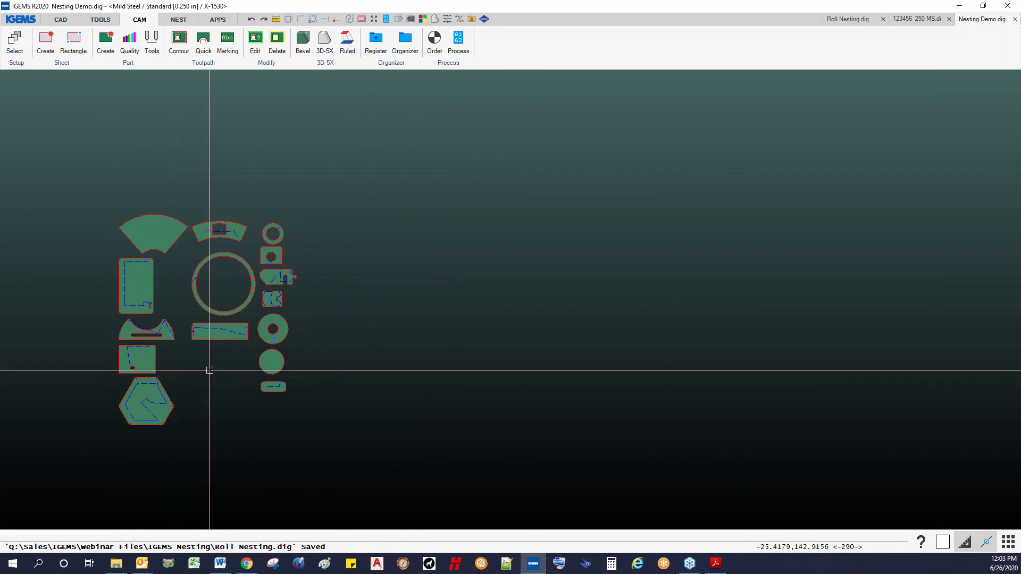
{"action": "scroll", "coordinate": [309, 233], "scroll_direction": "up", "scroll_amount": 4}
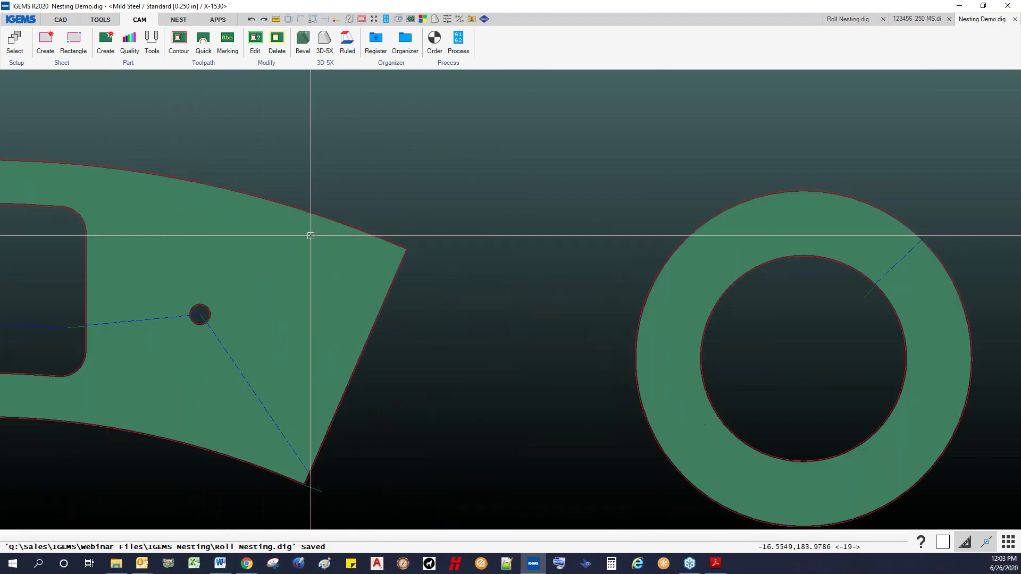
{"action": "scroll", "coordinate": [351, 251], "scroll_direction": "up", "scroll_amount": 2}
{"action": "scroll", "coordinate": [348, 257], "scroll_direction": "down", "scroll_amount": 5}
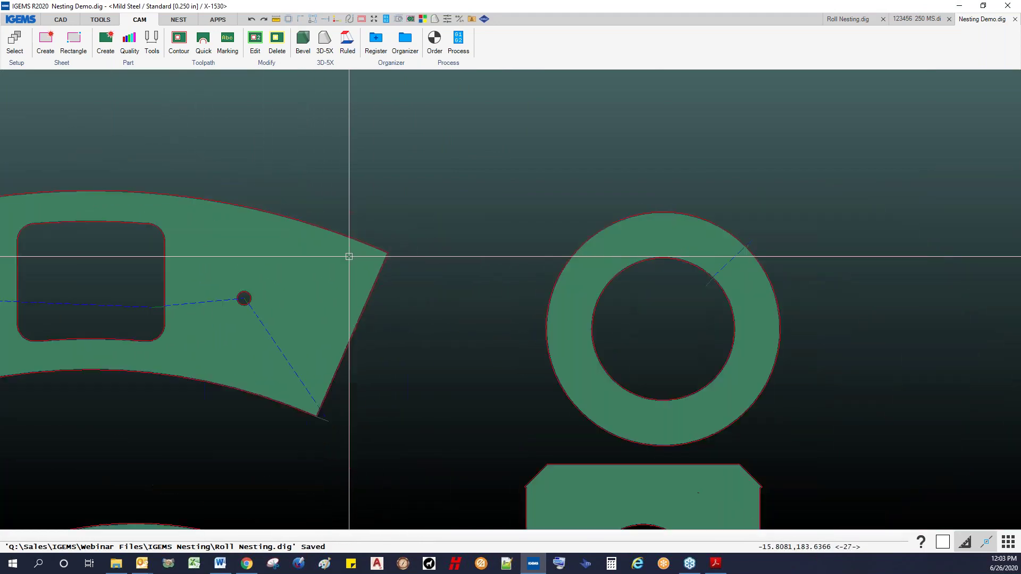
- Start creating a standard sheet and choose the 120" x 60" size
{"action": "scroll", "coordinate": [347, 257], "scroll_direction": "down", "scroll_amount": 4}
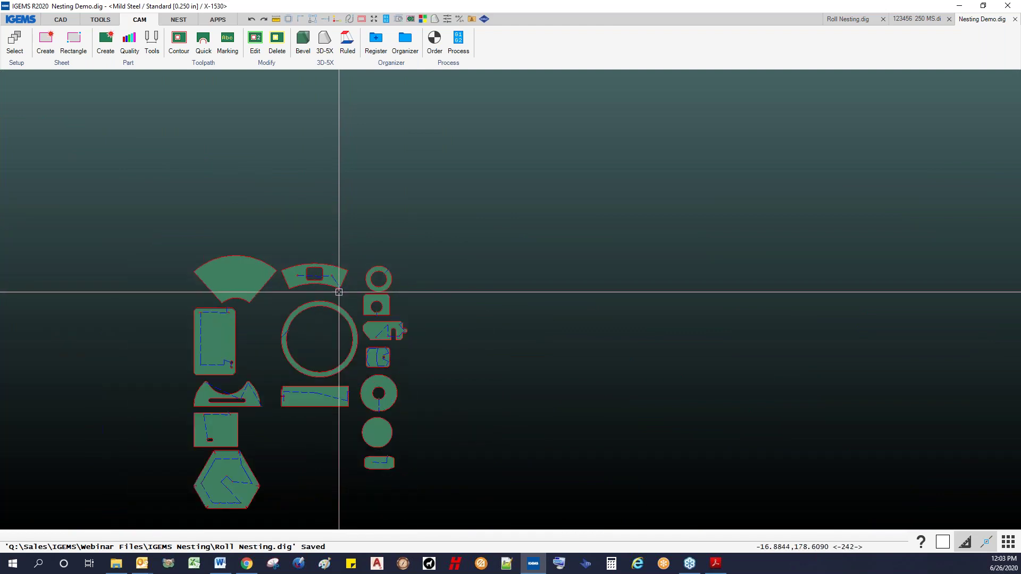
{"action": "middle_click_drag", "start_coordinate": [337, 289], "coordinate": [261, 193]}
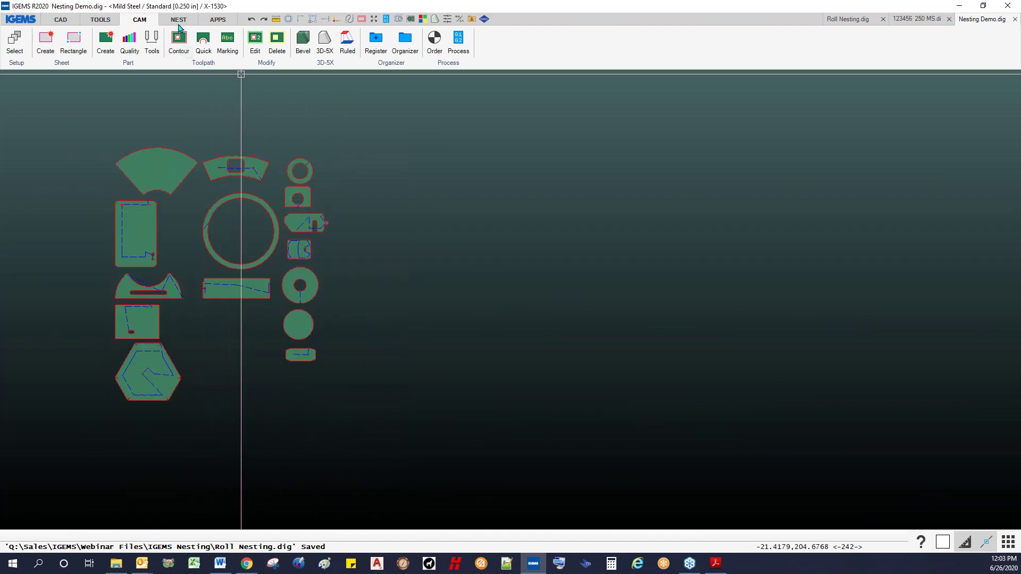
{"action": "left_click", "coordinate": [177, 20]}
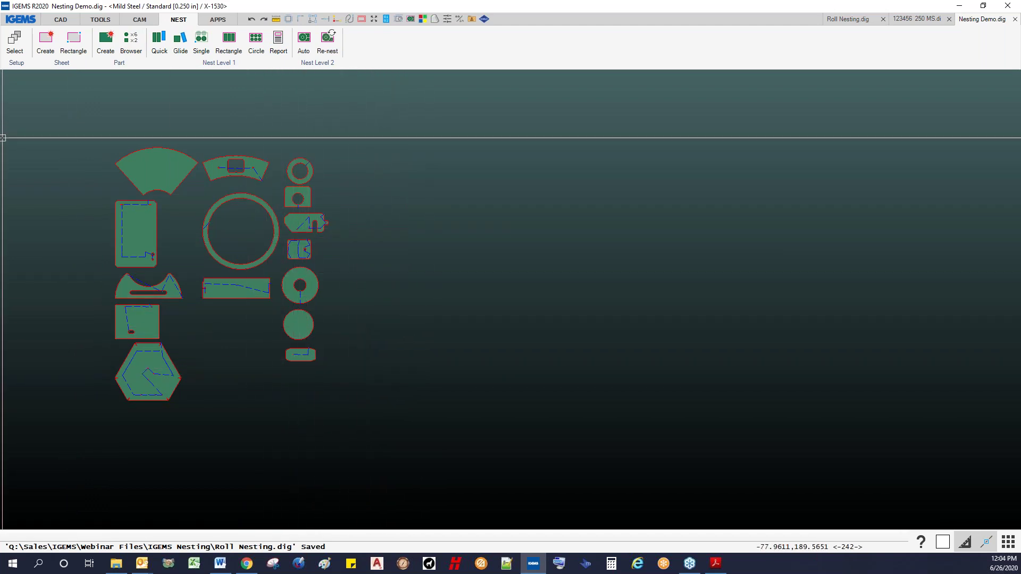
{"action": "left_click", "coordinate": [46, 42]}
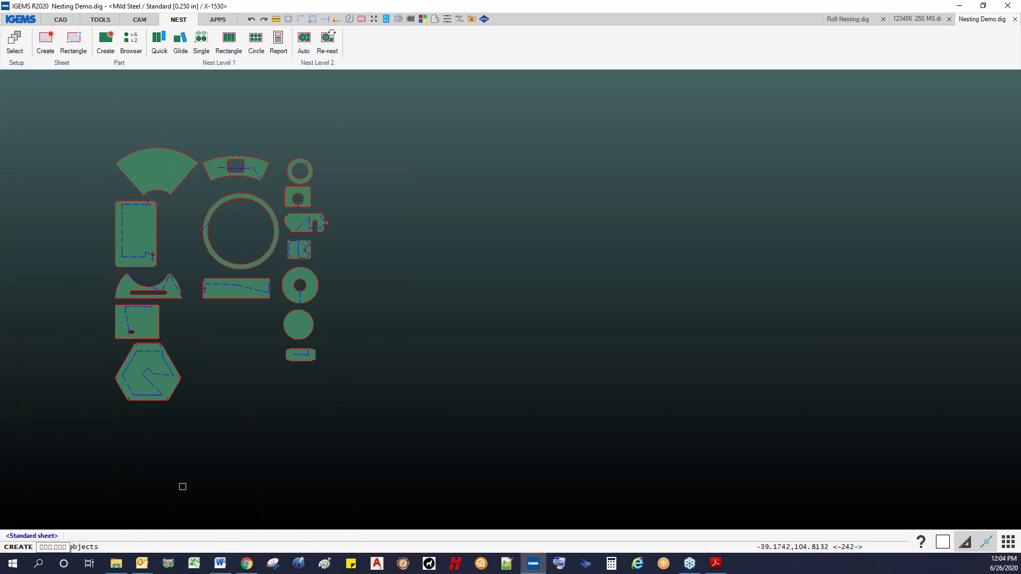
{"action": "left_click", "coordinate": [385, 369]}
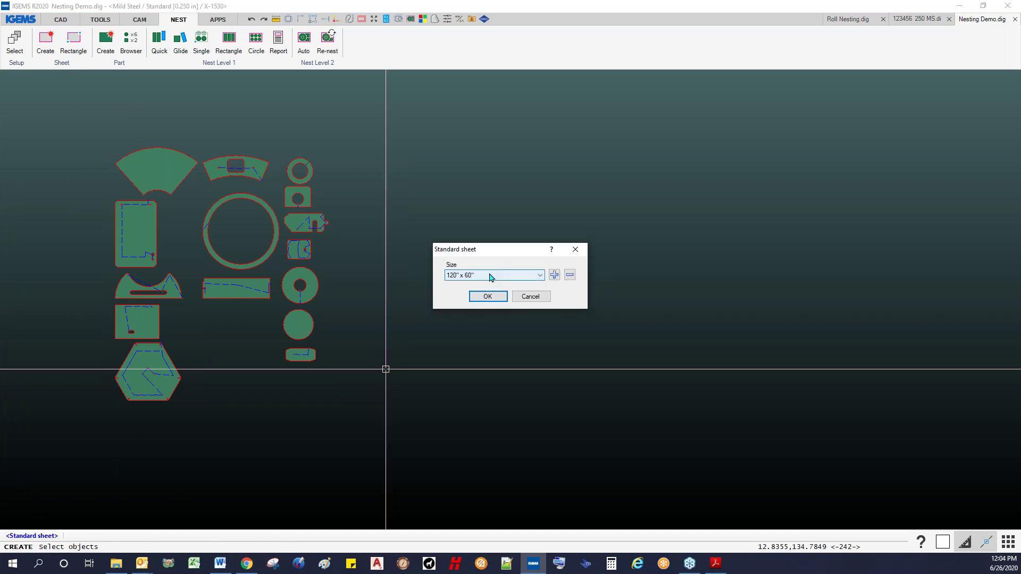
{"action": "left_click", "coordinate": [542, 277]}
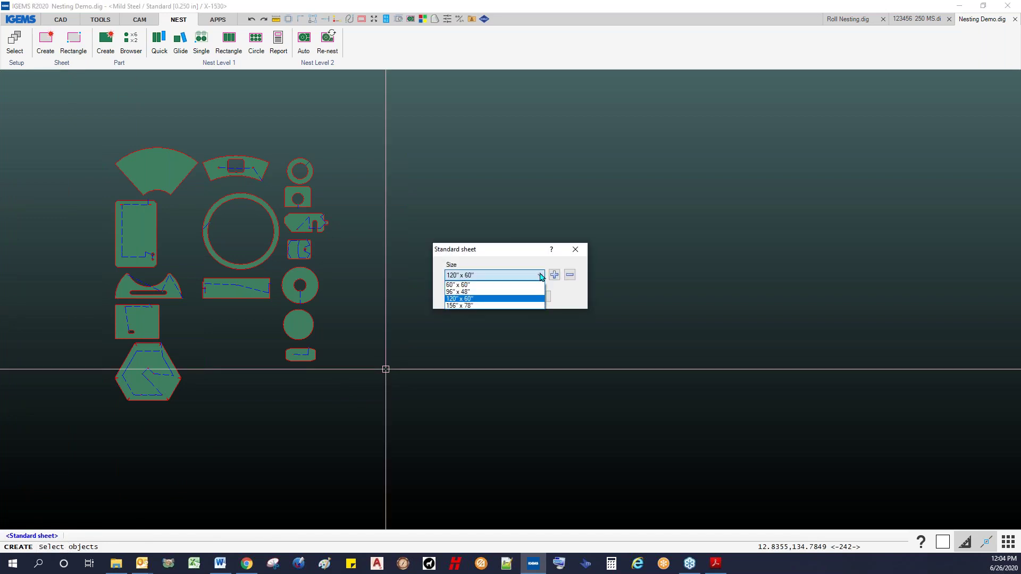
{"action": "left_click", "coordinate": [541, 277]}
{"action": "left_click", "coordinate": [481, 297]}
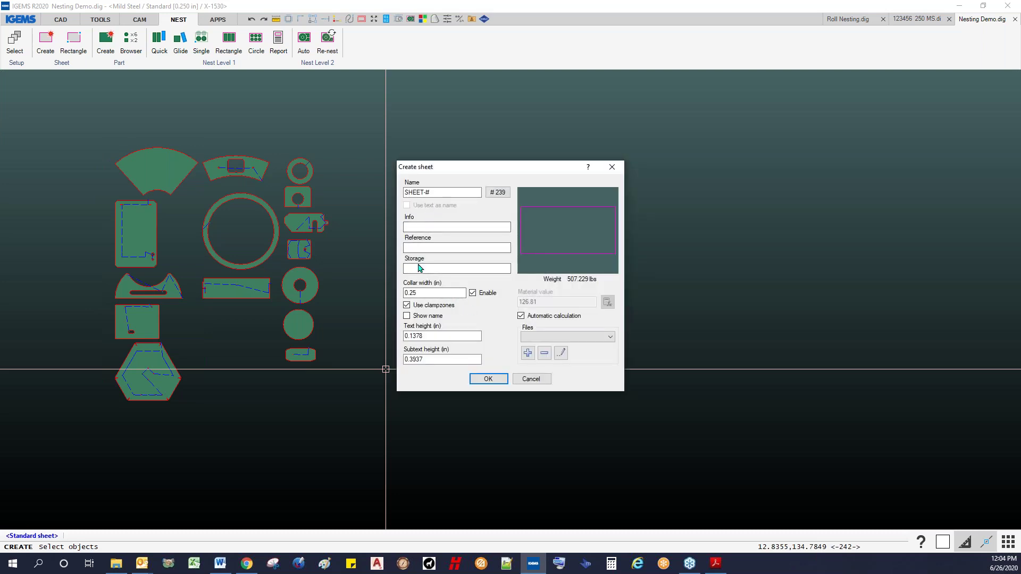
- Create the sheet with a 0.25 in collar and clamp zones enabled, placing it to the right of the parts
{"action": "left_click_drag", "start_coordinate": [428, 293], "coordinate": [388, 294]}
{"action": "left_click", "coordinate": [489, 379]}
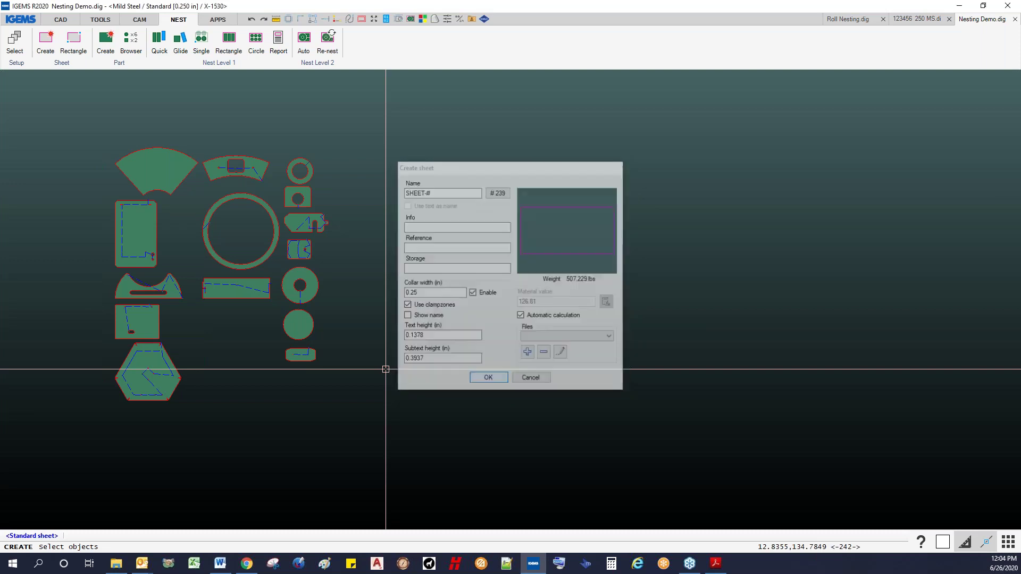
{"action": "left_click", "coordinate": [395, 373]}
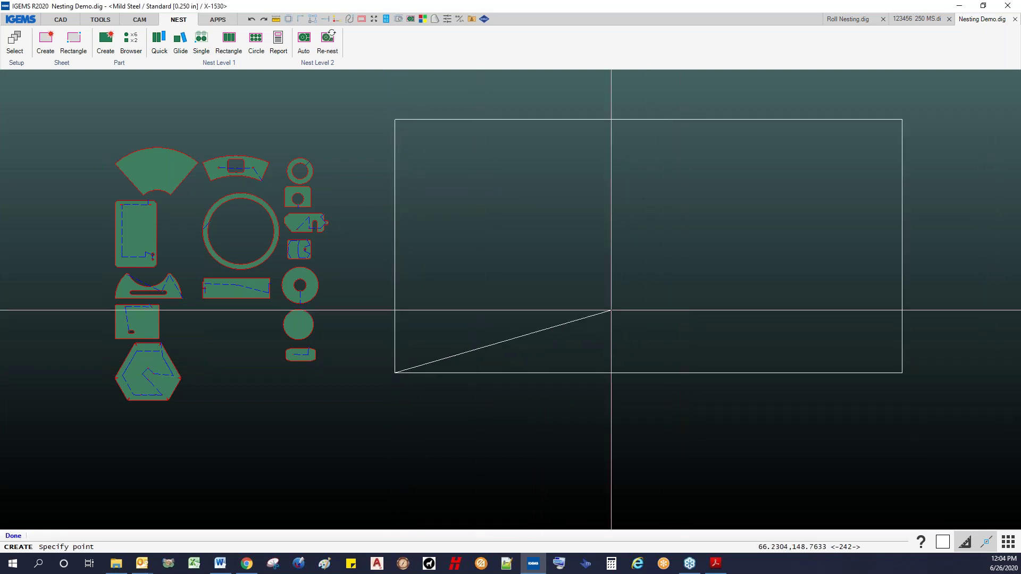
{"action": "scroll", "coordinate": [589, 461], "scroll_direction": "down", "scroll_amount": 3}
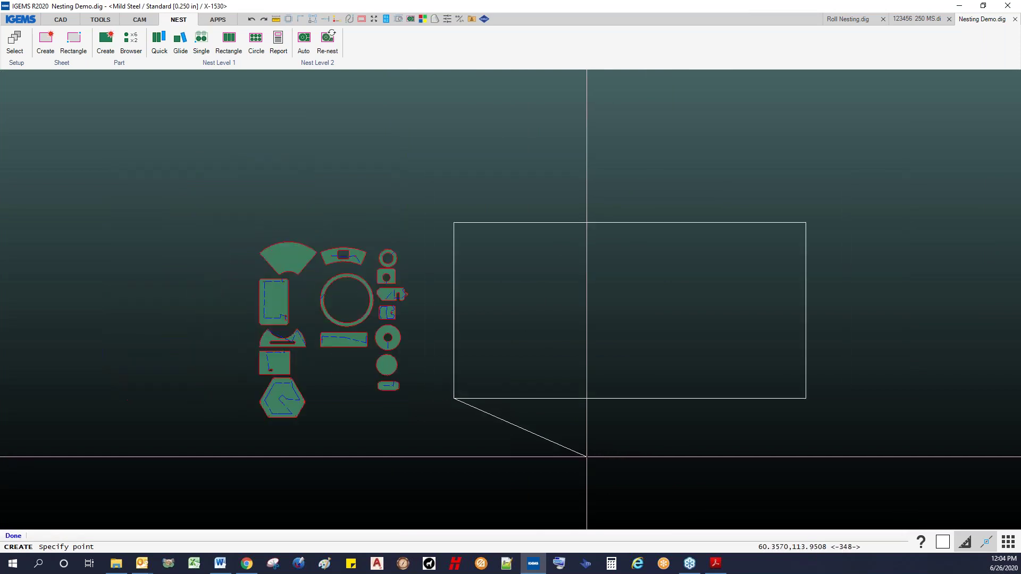
{"action": "left_click", "coordinate": [503, 427]}
- Examine the clamp zone and collar at the new sheet's lower-left corner
{"action": "scroll", "coordinate": [465, 396], "scroll_direction": "up", "scroll_amount": 6}
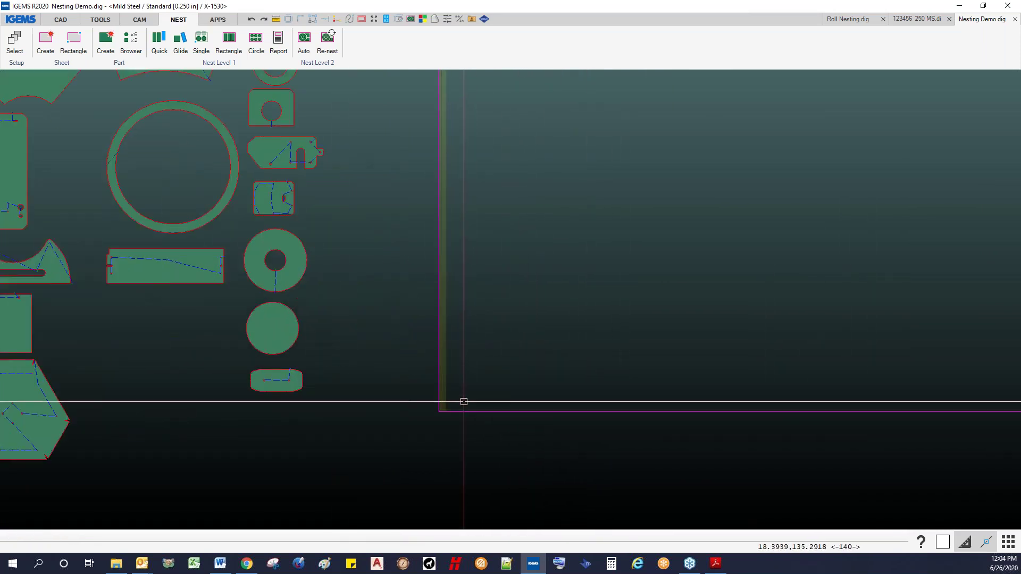
{"action": "scroll", "coordinate": [450, 408], "scroll_direction": "up", "scroll_amount": 4}
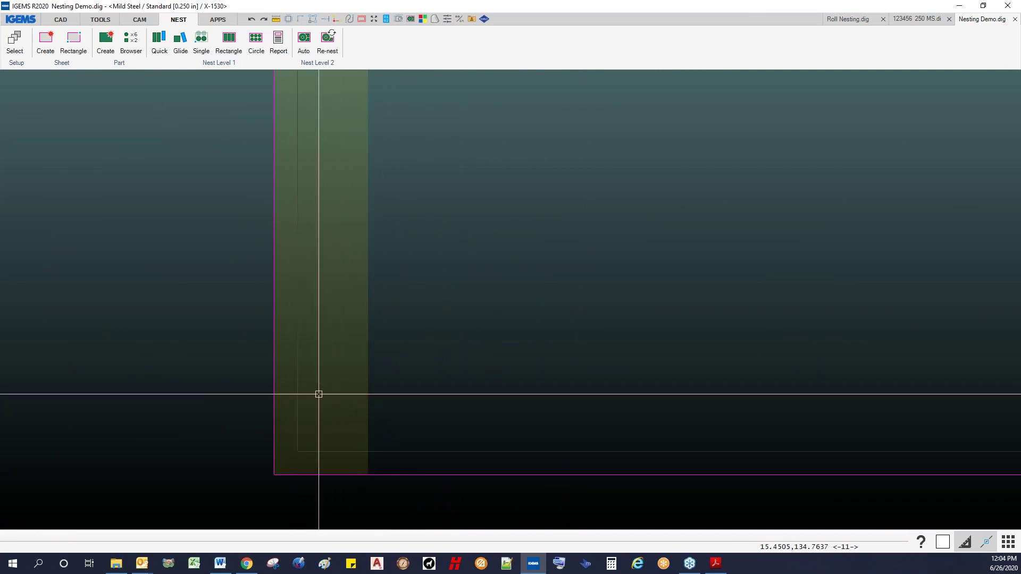
{"action": "scroll", "coordinate": [353, 401], "scroll_direction": "up", "scroll_amount": 3}
{"action": "scroll", "coordinate": [353, 401], "scroll_direction": "down", "scroll_amount": 3}
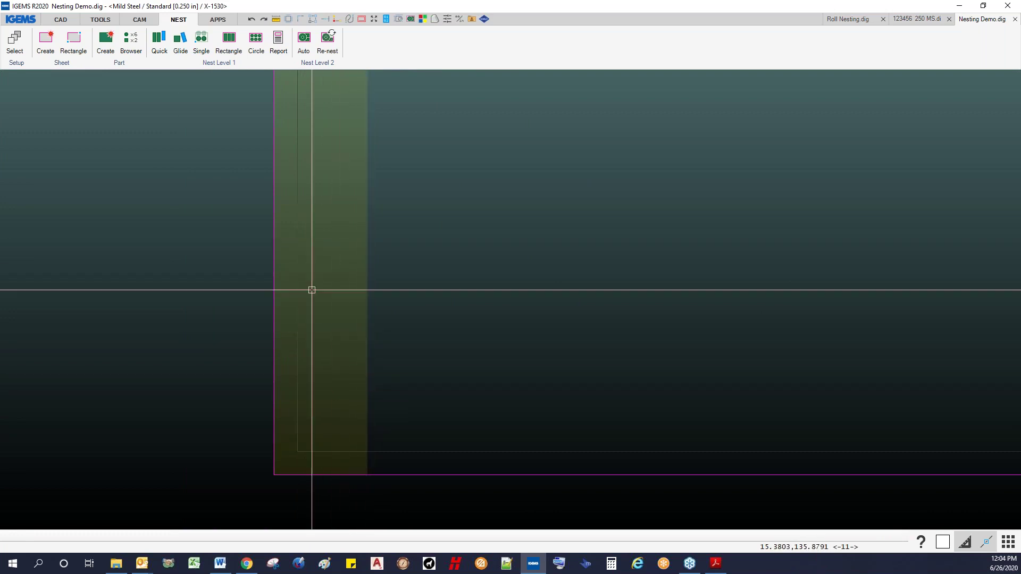
{"action": "scroll", "coordinate": [321, 360], "scroll_direction": "down", "scroll_amount": 5}
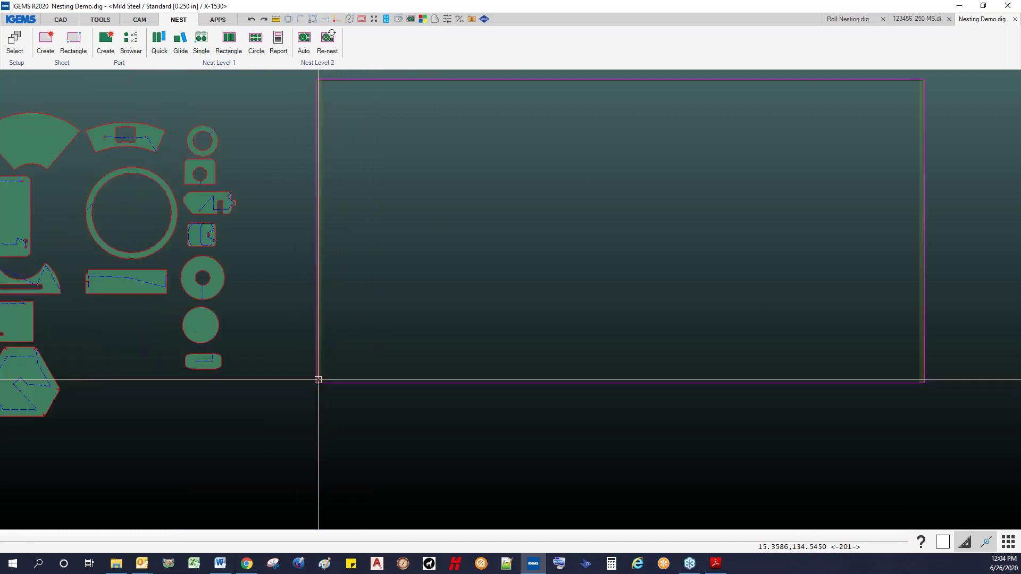
{"action": "scroll", "coordinate": [318, 379], "scroll_direction": "down", "scroll_amount": 1}
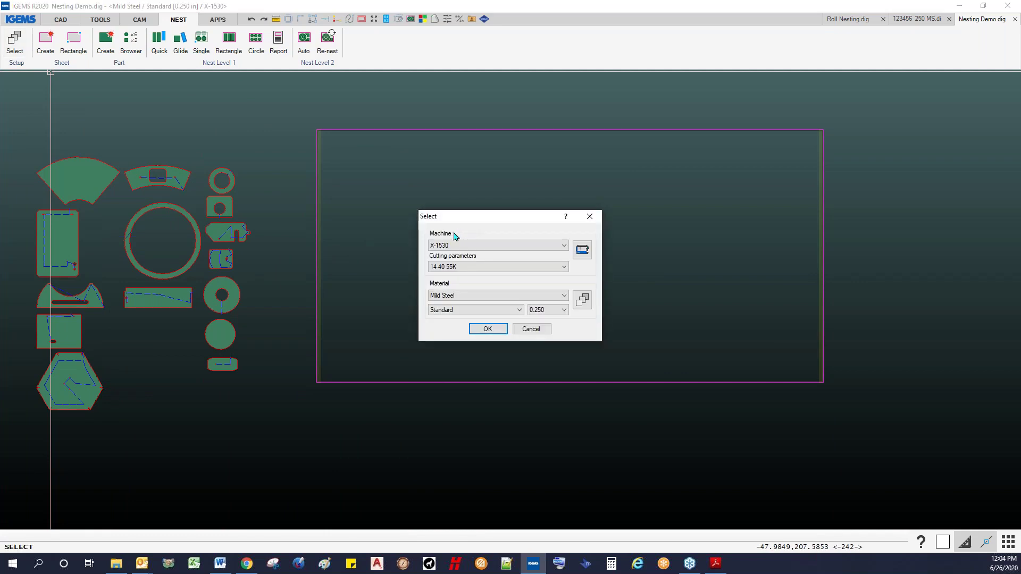
- Turn off the clamp zones in the X-1530 machine's table layout, then save the machine and confirm the setup selection
{"action": "left_click", "coordinate": [582, 250]}
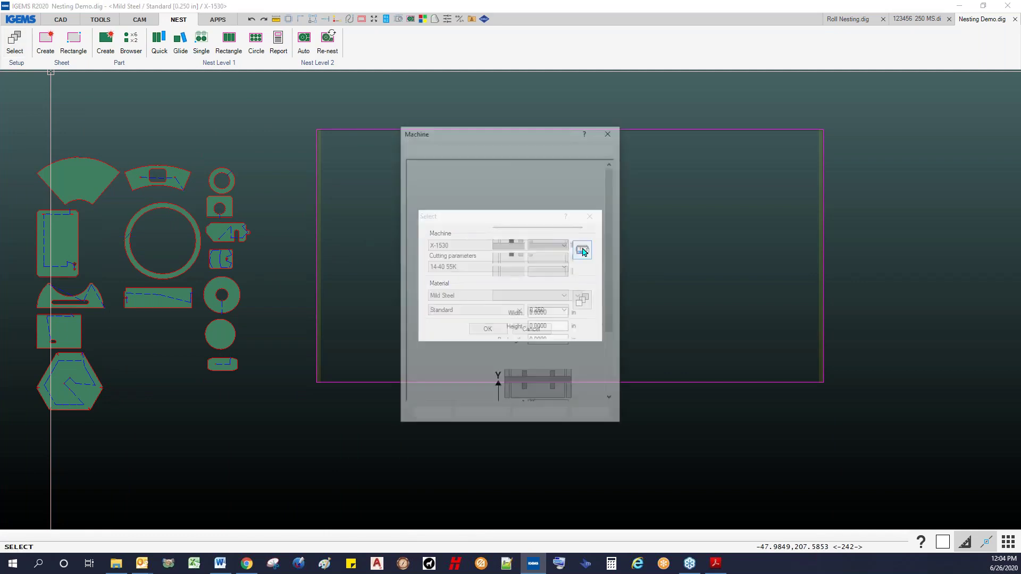
{"action": "left_click", "coordinate": [514, 154]}
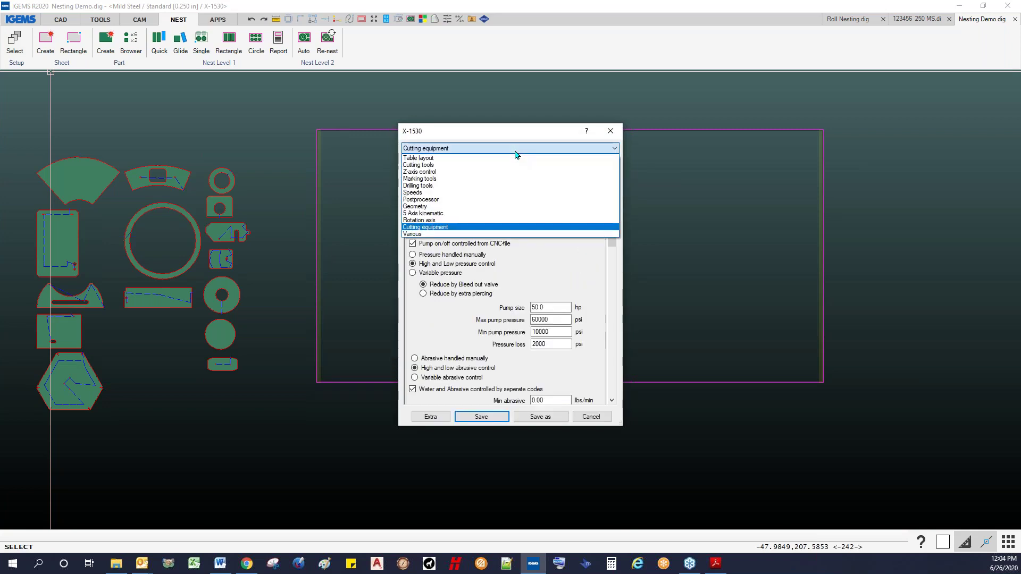
{"action": "left_click", "coordinate": [456, 160]}
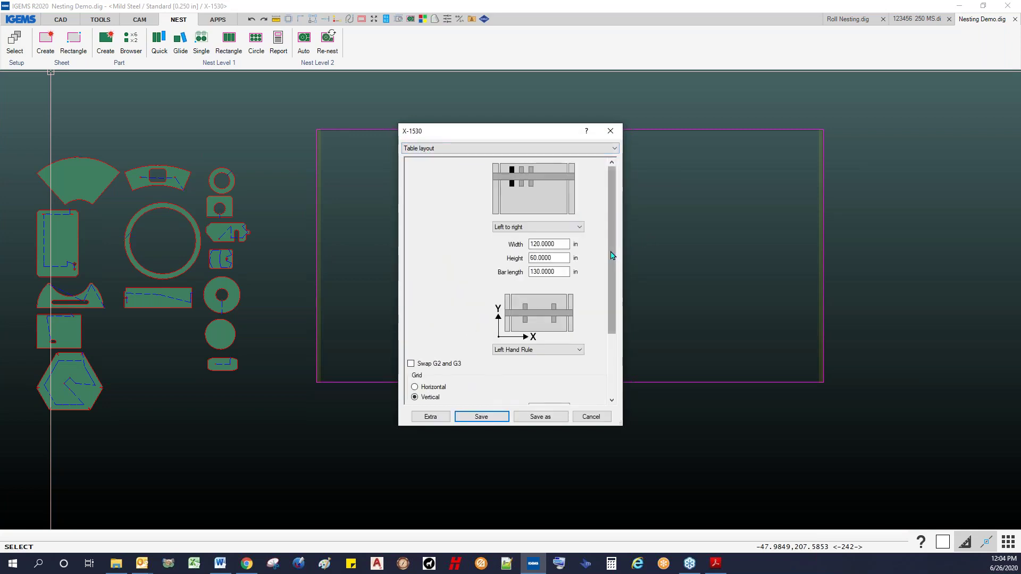
{"action": "left_click_drag", "start_coordinate": [612, 255], "coordinate": [613, 335]}
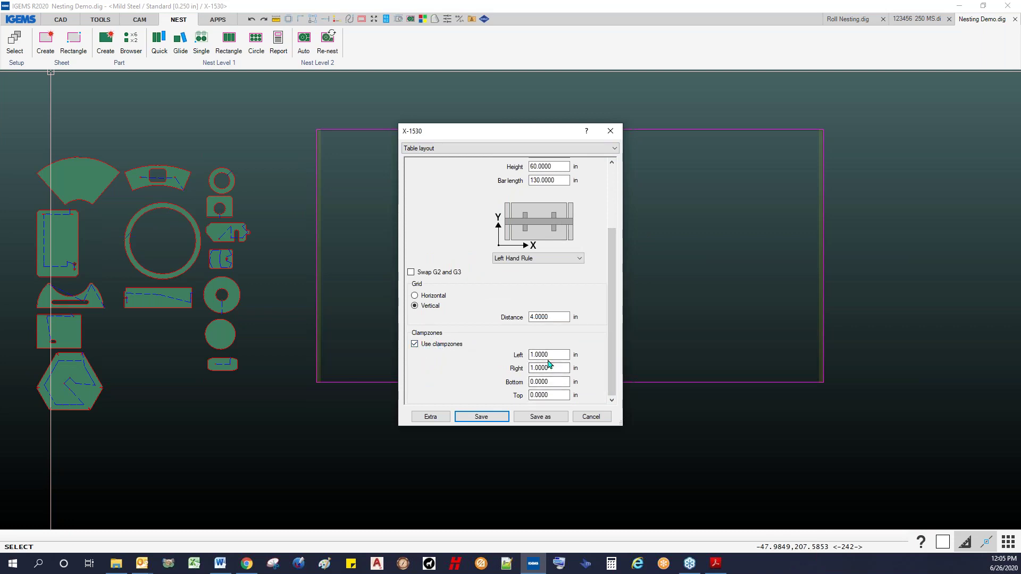
{"action": "left_click", "coordinate": [496, 417]}
{"action": "left_click", "coordinate": [487, 328]}
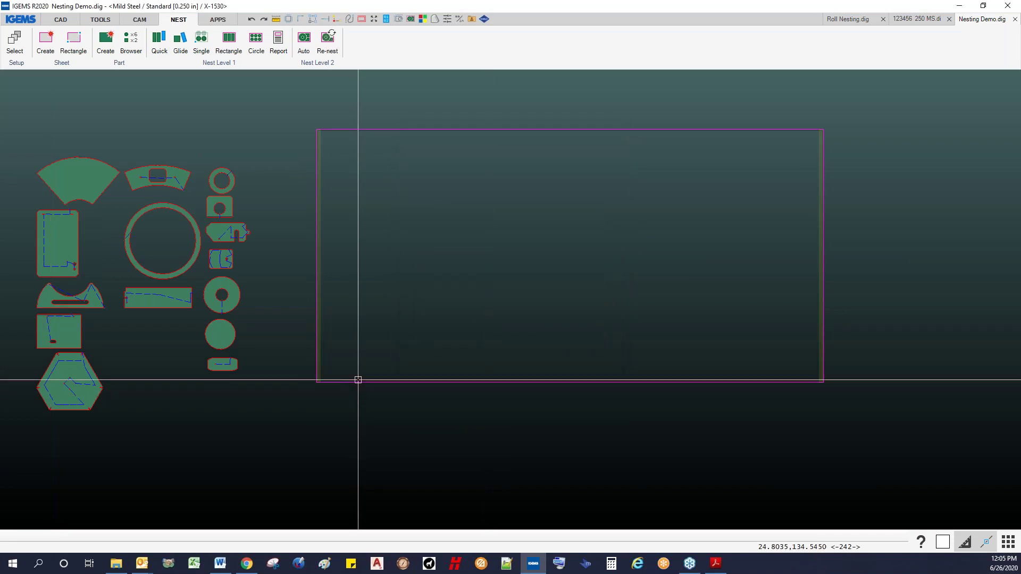
- Reapply the 120" x 60" sheet's properties so it follows the machine's clamp zone setting, and inspect its lower-left corner
{"action": "left_click", "coordinate": [359, 382]}
{"action": "double_click", "coordinate": [360, 384]}
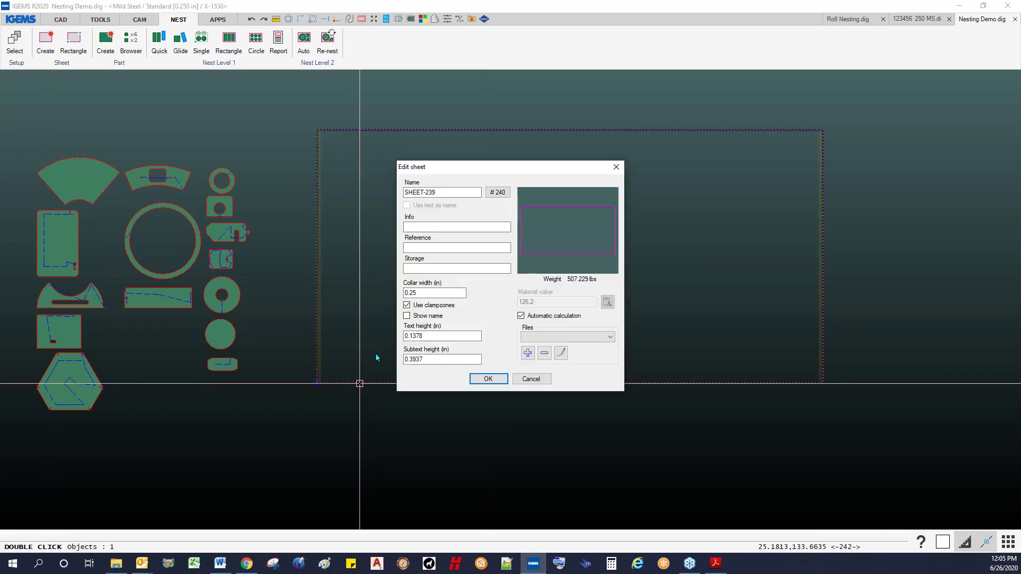
{"action": "left_click", "coordinate": [487, 379]}
{"action": "scroll", "coordinate": [314, 378], "scroll_direction": "up", "scroll_amount": 5}
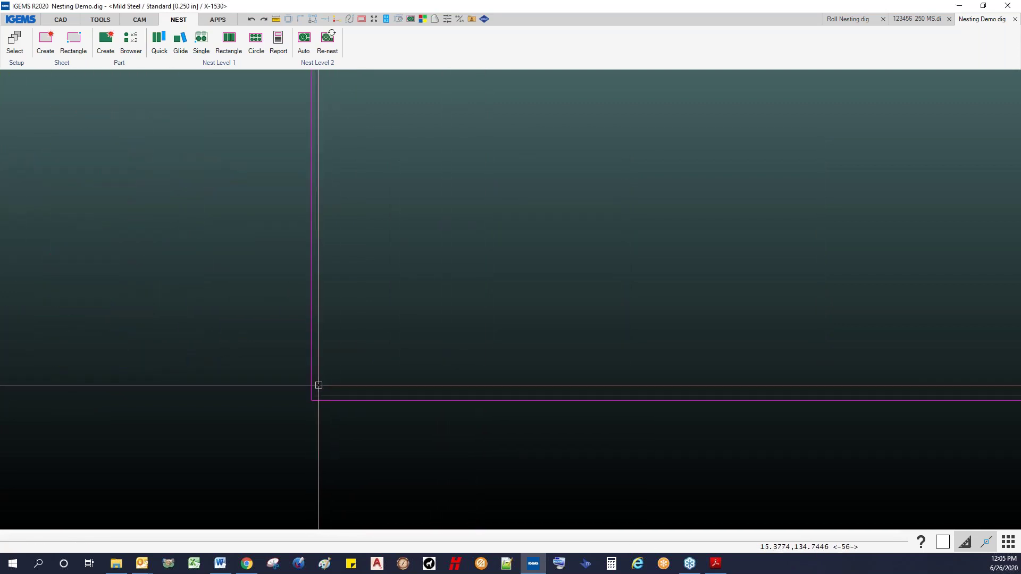
- Create a 96 x 48 in rectangular sheet below the 120" x 60" sheet
{"action": "scroll", "coordinate": [317, 388], "scroll_direction": "down", "scroll_amount": 6}
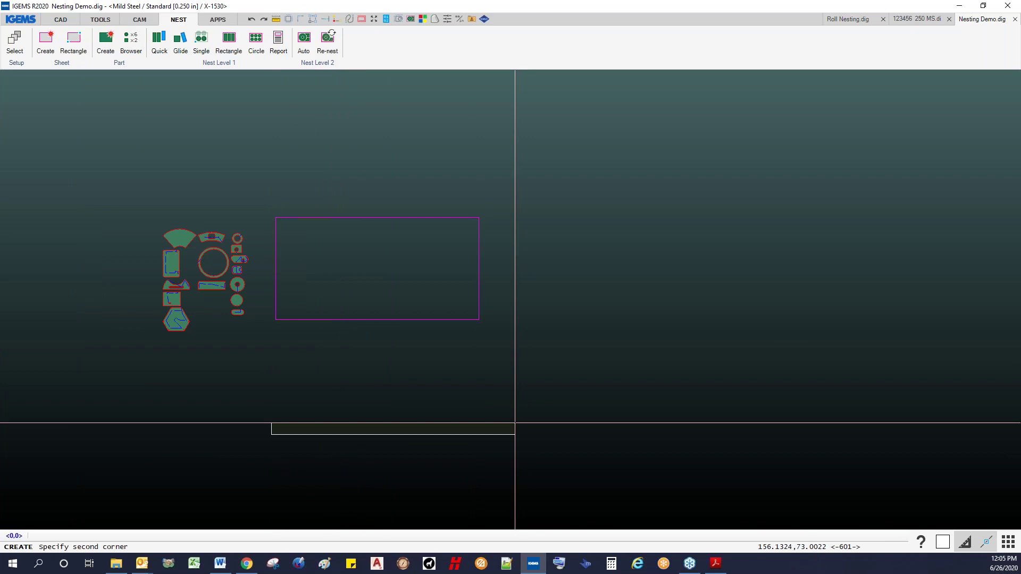
{"action": "type", "text": "96"}
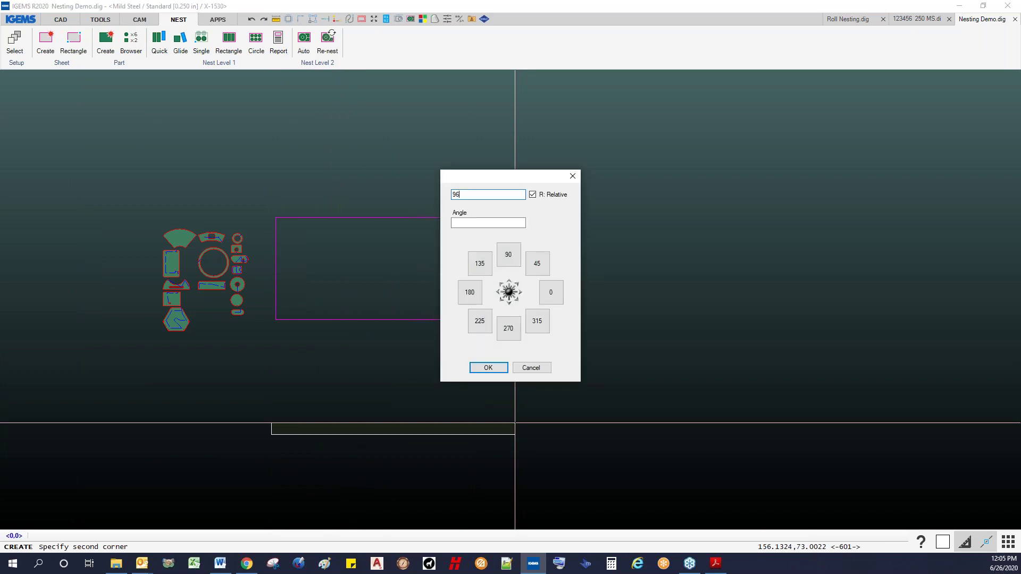
{"action": "type", "text": ",48"}
{"action": "key", "text": "Return"}
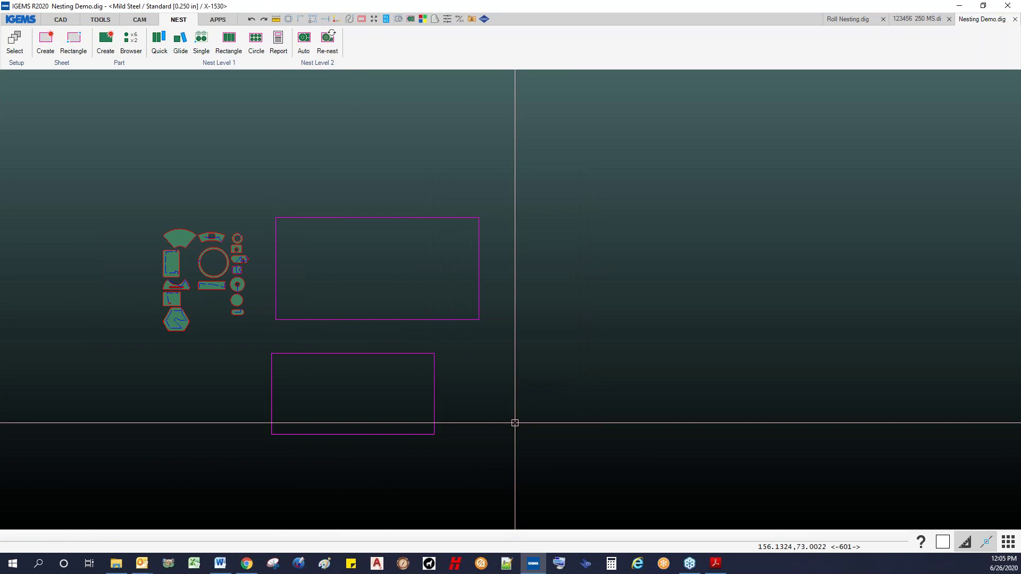
{"action": "middle_click_drag", "start_coordinate": [505, 411], "coordinate": [505, 398]}
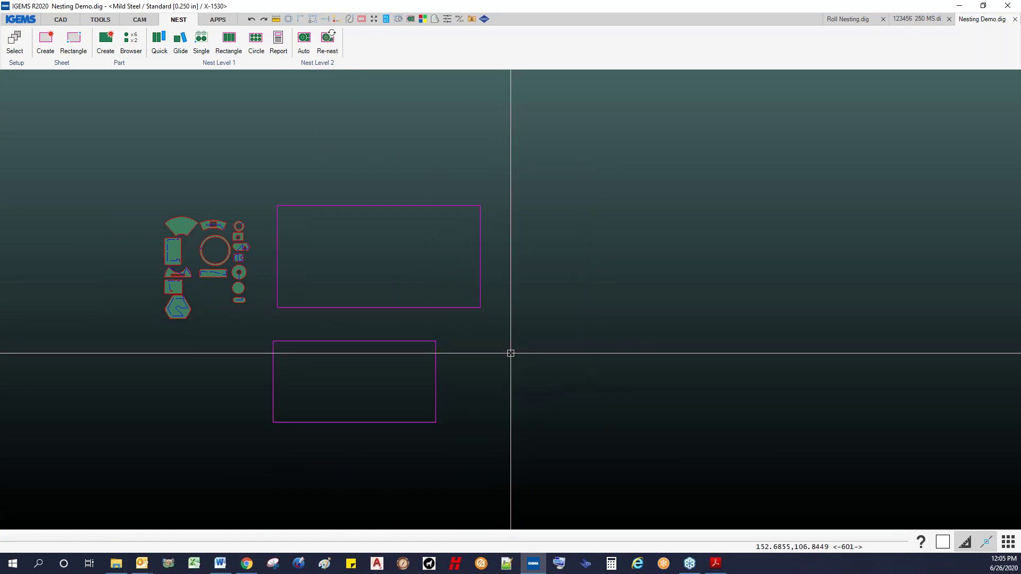
{"action": "middle_click_drag", "start_coordinate": [511, 353], "coordinate": [511, 333]}
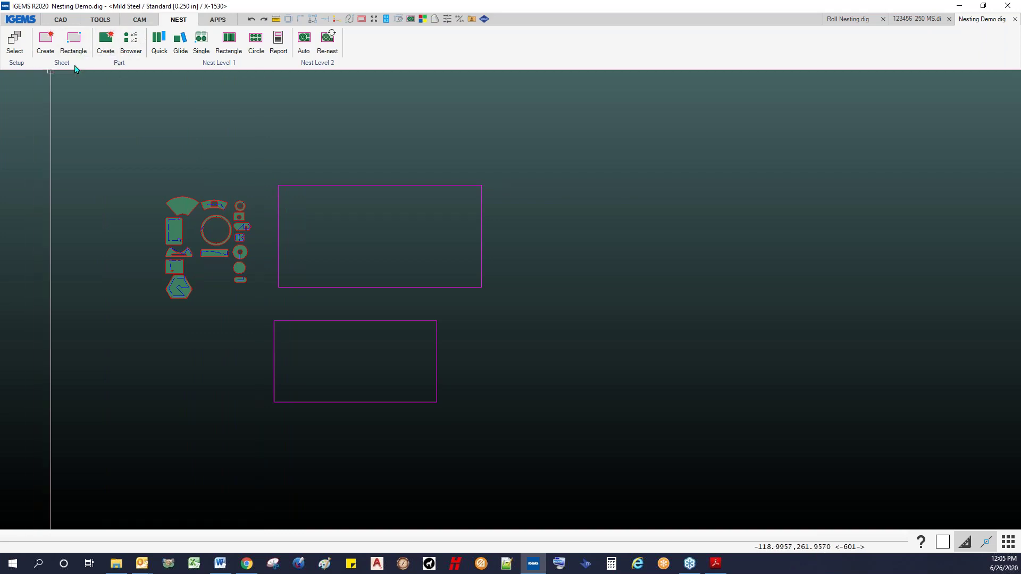
- Open the scrap sheet drawing for Mild Steel Standard 0.250 in
{"action": "left_click", "coordinate": [137, 21]}
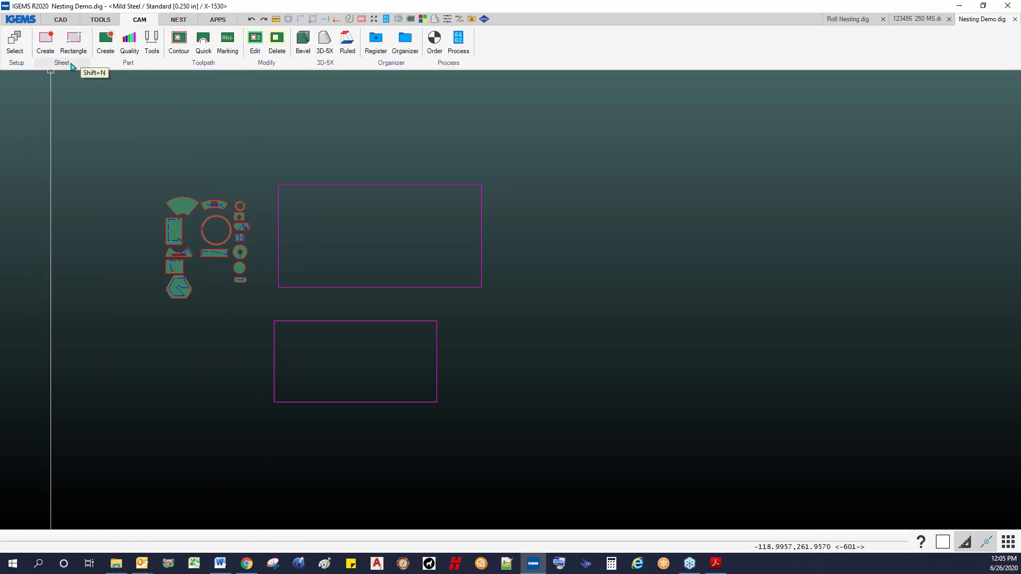
{"action": "left_click", "coordinate": [73, 63]}
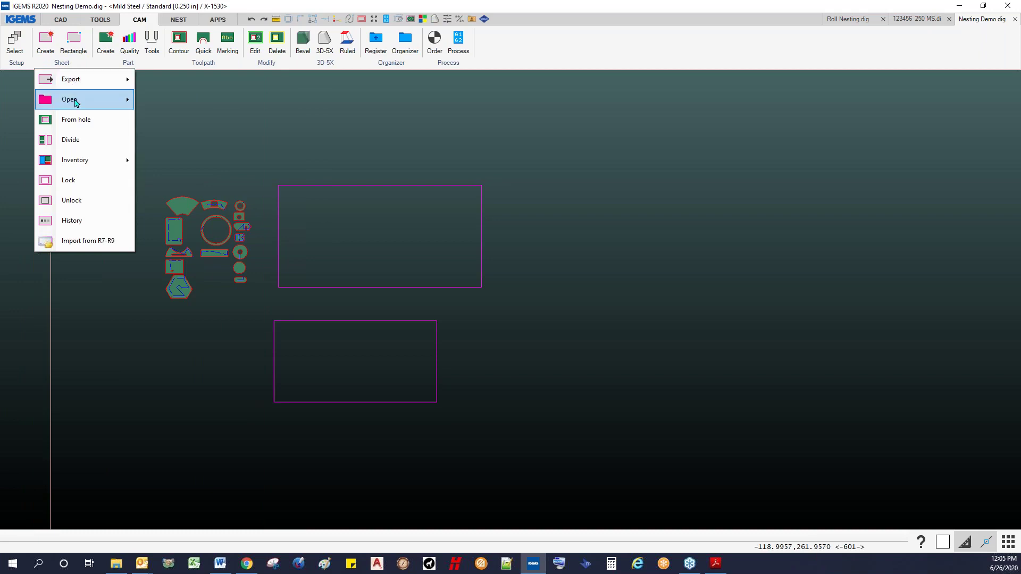
{"action": "mouse_move", "coordinate": [85, 100]}
{"action": "left_click", "coordinate": [176, 101]}
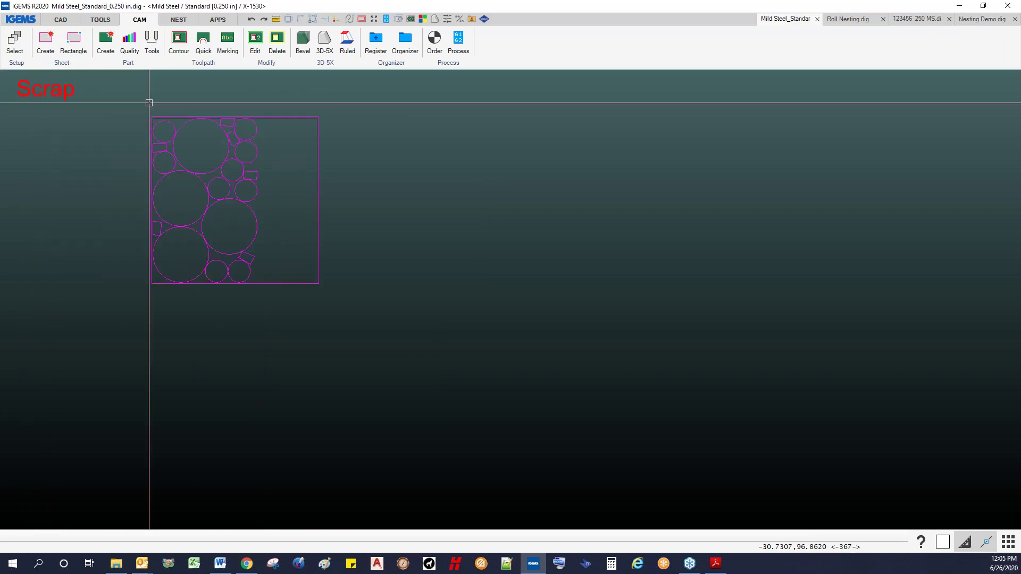
{"action": "middle_click_drag", "start_coordinate": [133, 124], "coordinate": [120, 161]}
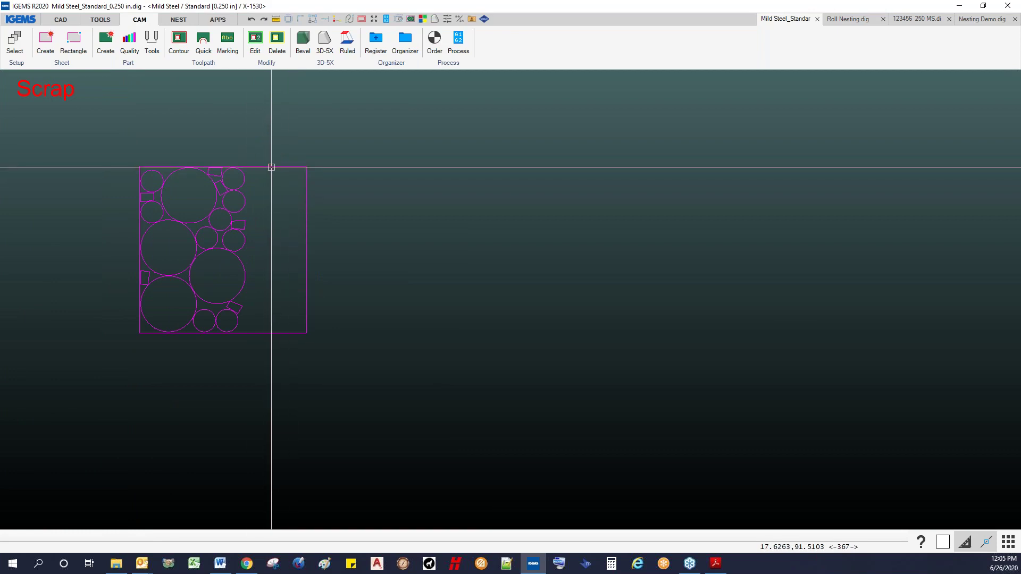
- Copy the partially cut scrap sheet into Nesting Demo.dig and place it below the 96 x 48 in sheet
{"action": "left_click", "coordinate": [270, 167]}
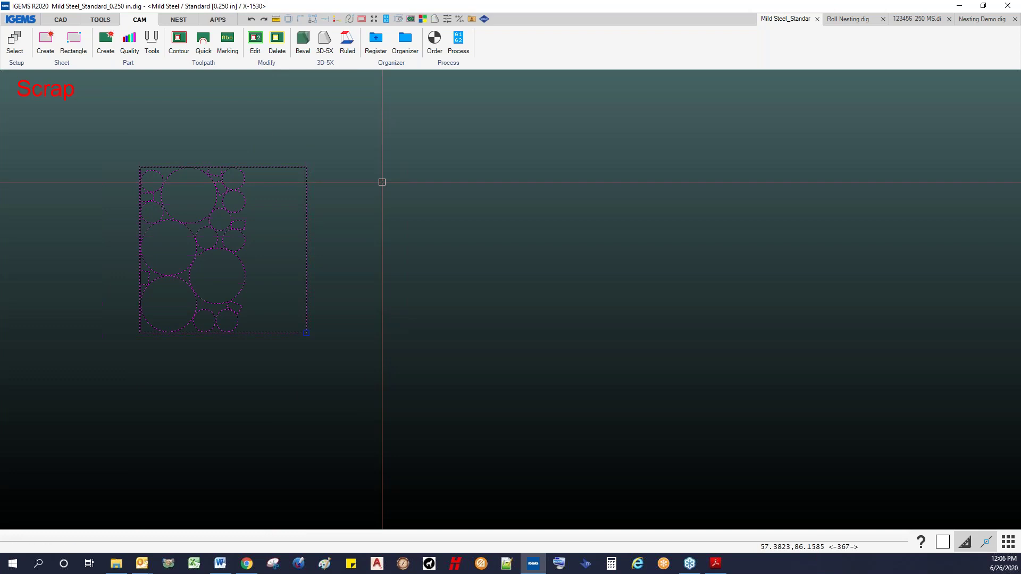
{"action": "left_click", "coordinate": [978, 21]}
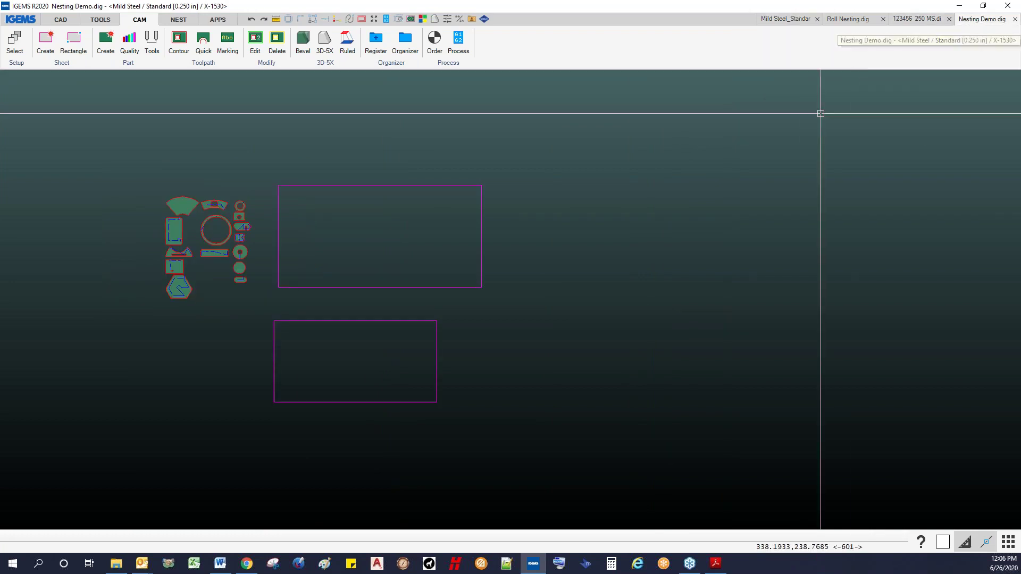
{"action": "key", "text": "ctrl+v"}
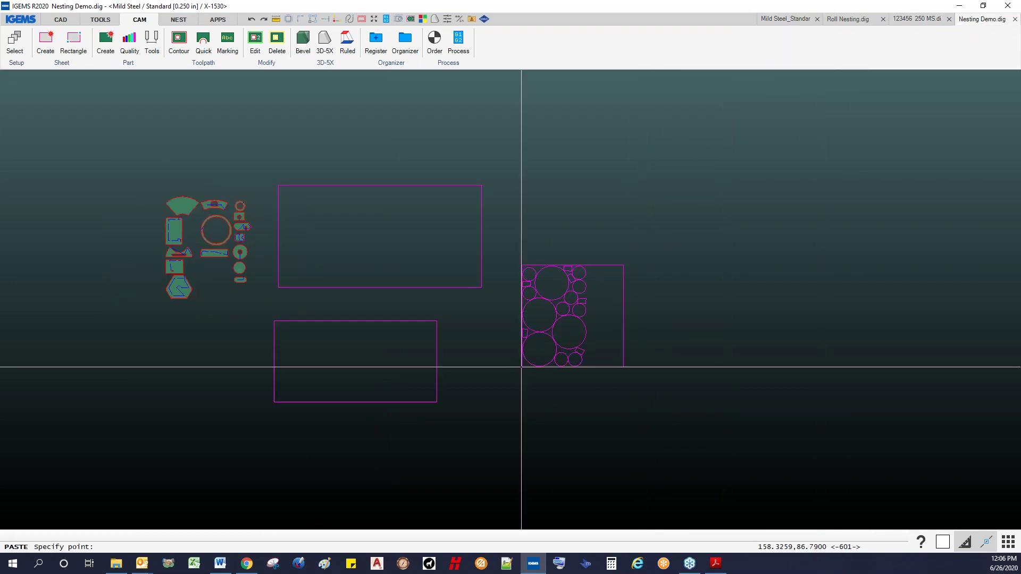
{"action": "left_click", "coordinate": [283, 451]}
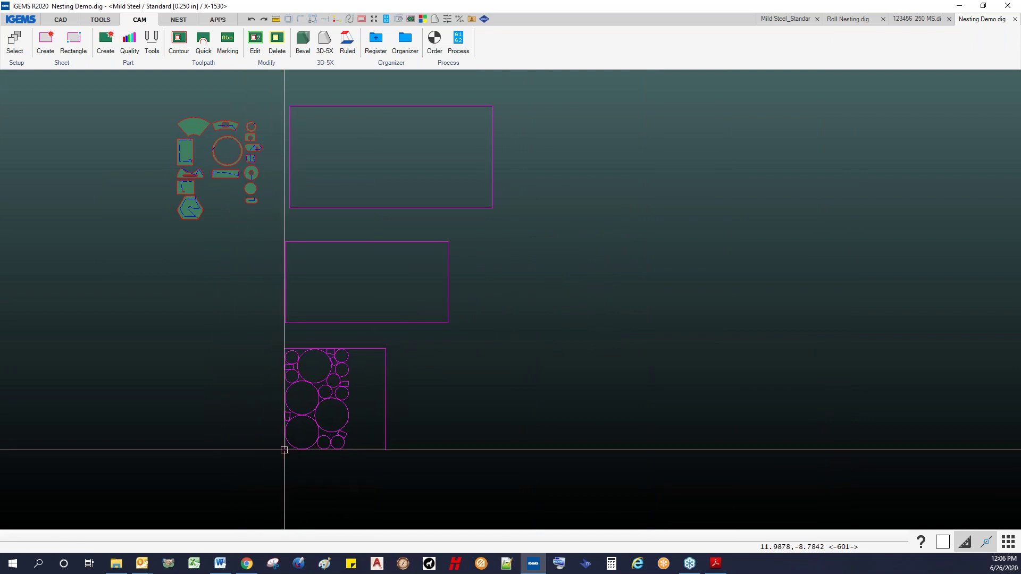
- Draw two overlapping rectangles beside the partially cut scrap sheet, the smaller one covering the lower-right corner of the larger
{"action": "scroll", "coordinate": [404, 417], "scroll_direction": "down", "scroll_amount": 2}
{"action": "middle_click_drag", "start_coordinate": [396, 410], "coordinate": [303, 392]}
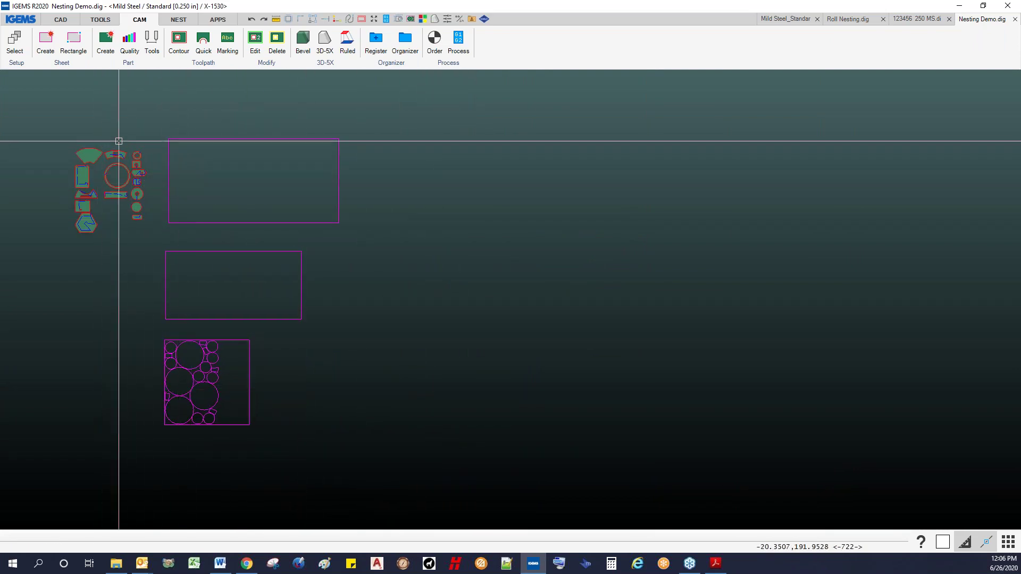
{"action": "left_click", "coordinate": [60, 21]}
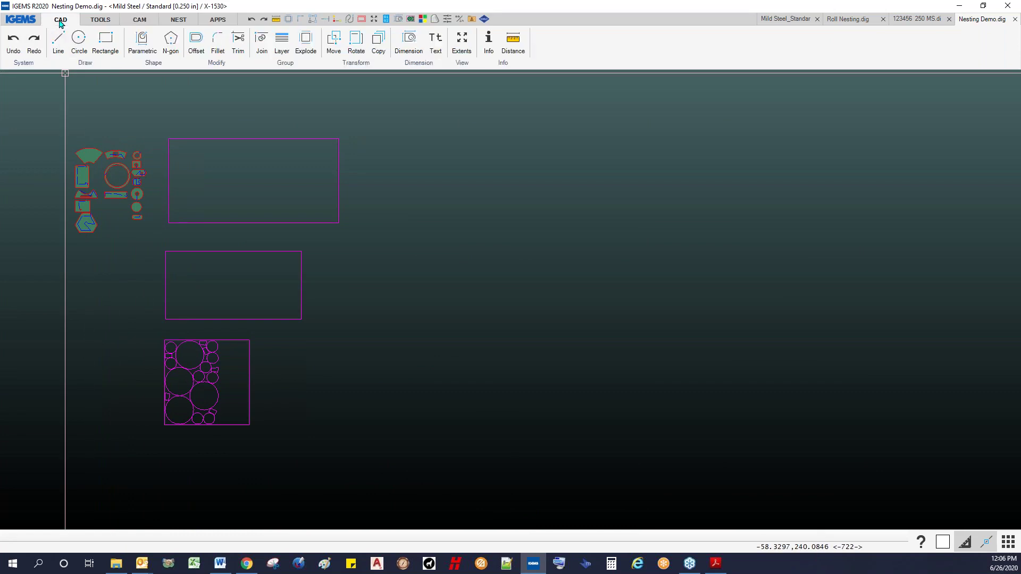
{"action": "left_click", "coordinate": [107, 45]}
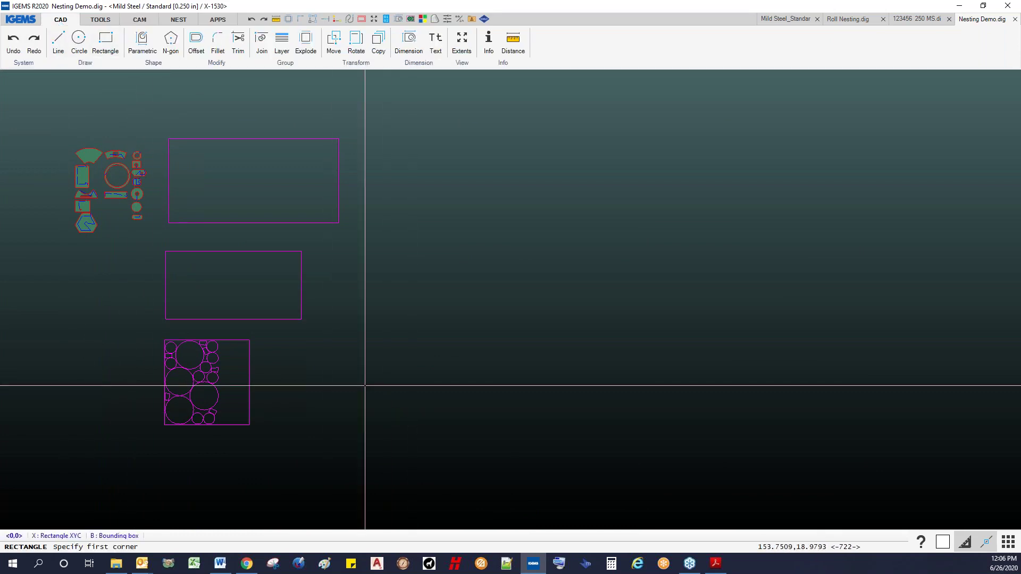
{"action": "left_click", "coordinate": [313, 421]}
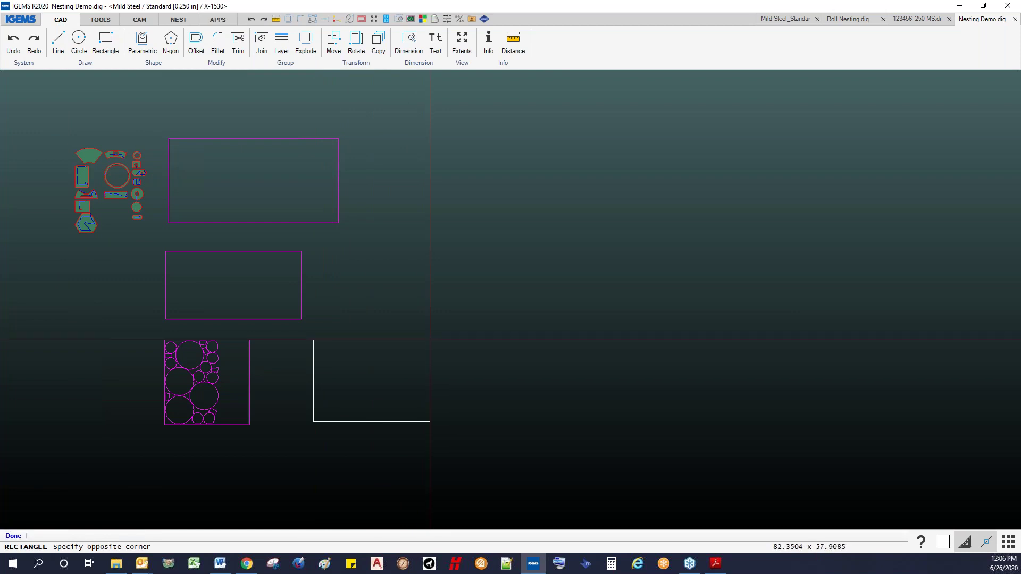
{"action": "left_click", "coordinate": [444, 331]}
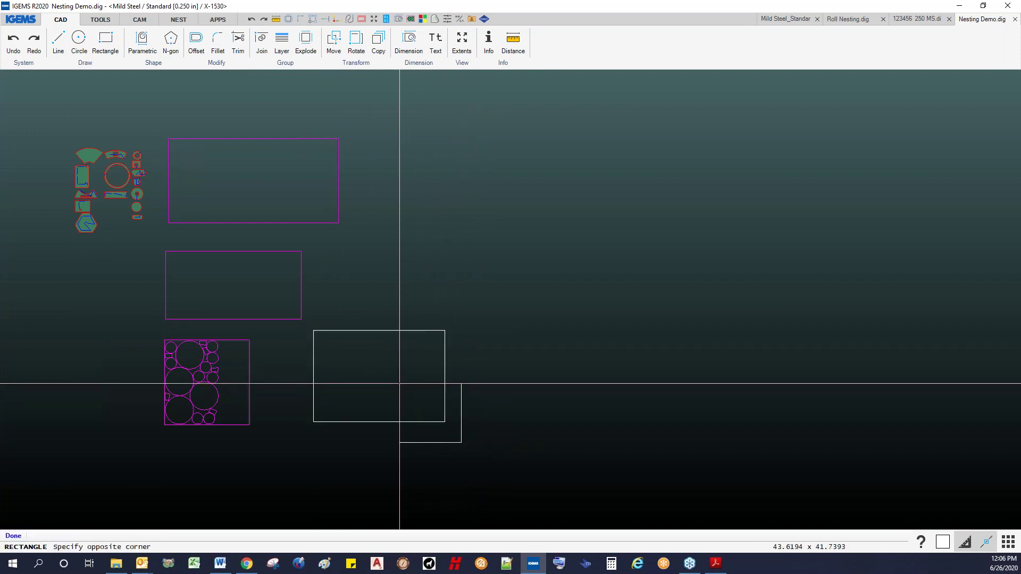
{"action": "left_click", "coordinate": [389, 381]}
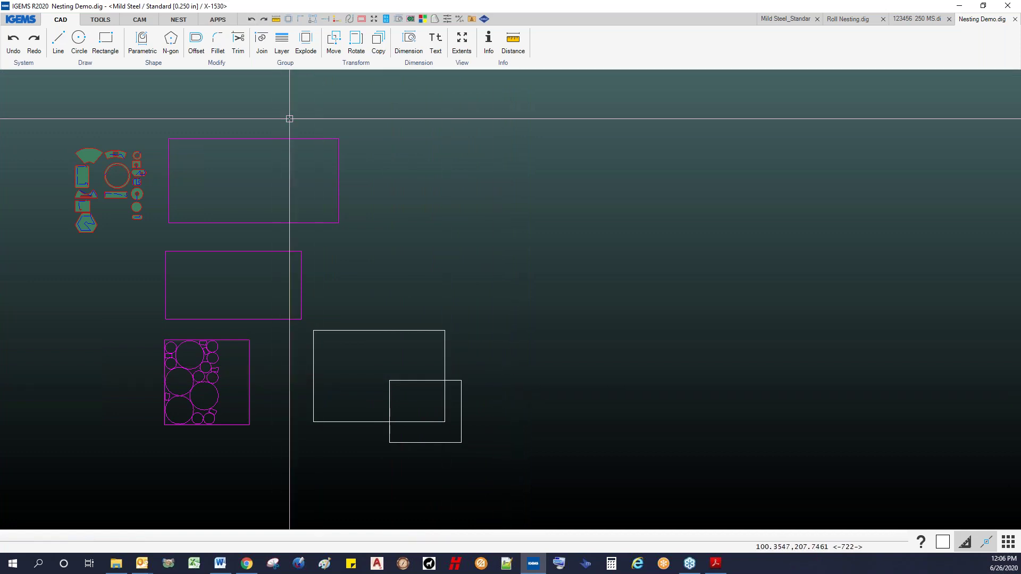
- Trim the overlapping rectangles into a single L-shaped outline with the lower-right corner notched out
{"action": "left_click", "coordinate": [237, 45]}
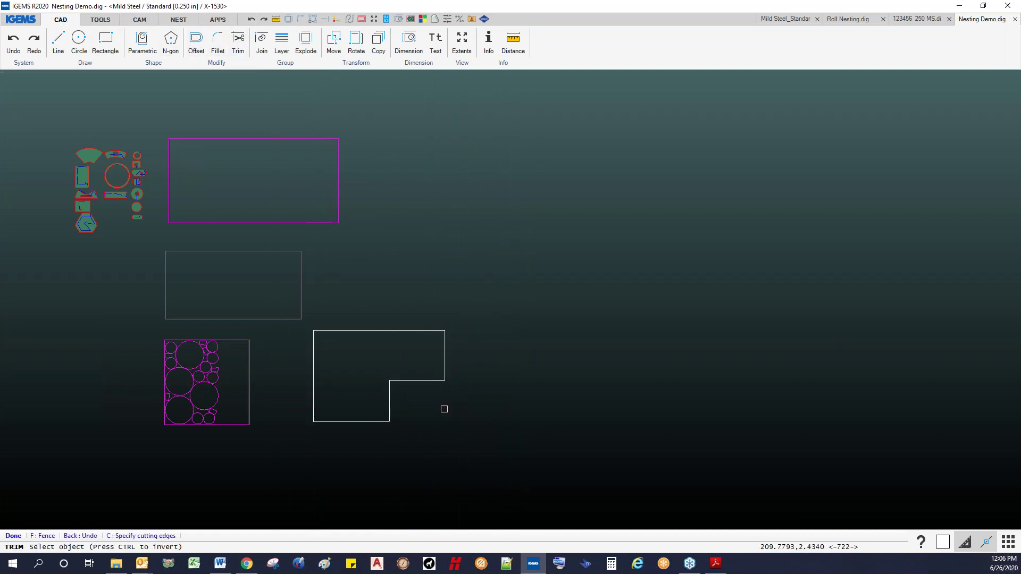
{"action": "middle_click_drag", "start_coordinate": [428, 399], "coordinate": [415, 421]}
{"action": "key", "text": "Escape"}
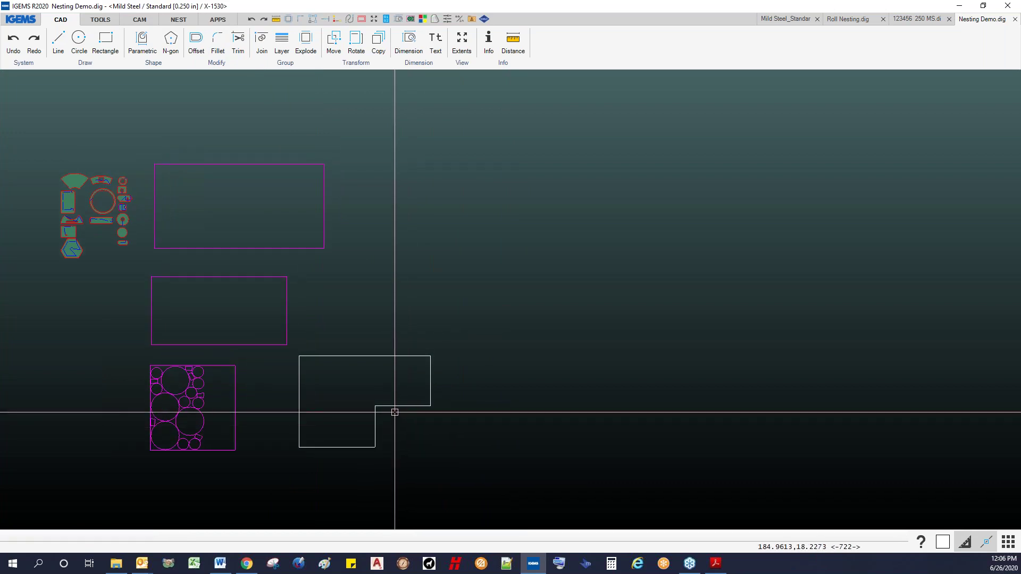
- Join the segments of the L-shaped outline into one closed contour and check that it selects as a single object
{"action": "left_click", "coordinate": [394, 356]}
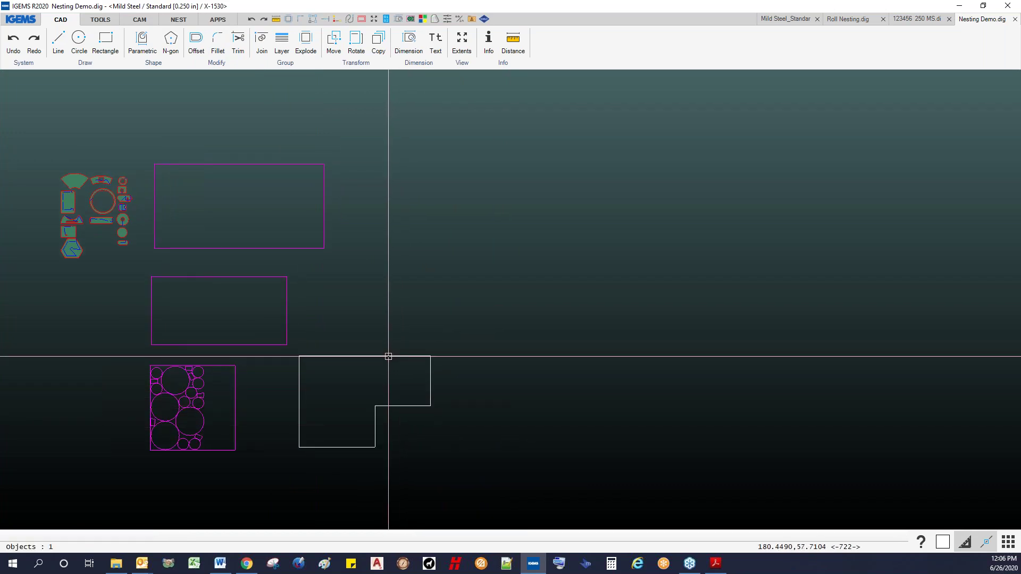
{"action": "left_click", "coordinate": [407, 406]}
{"action": "left_click", "coordinate": [403, 356], "text": "shift"}
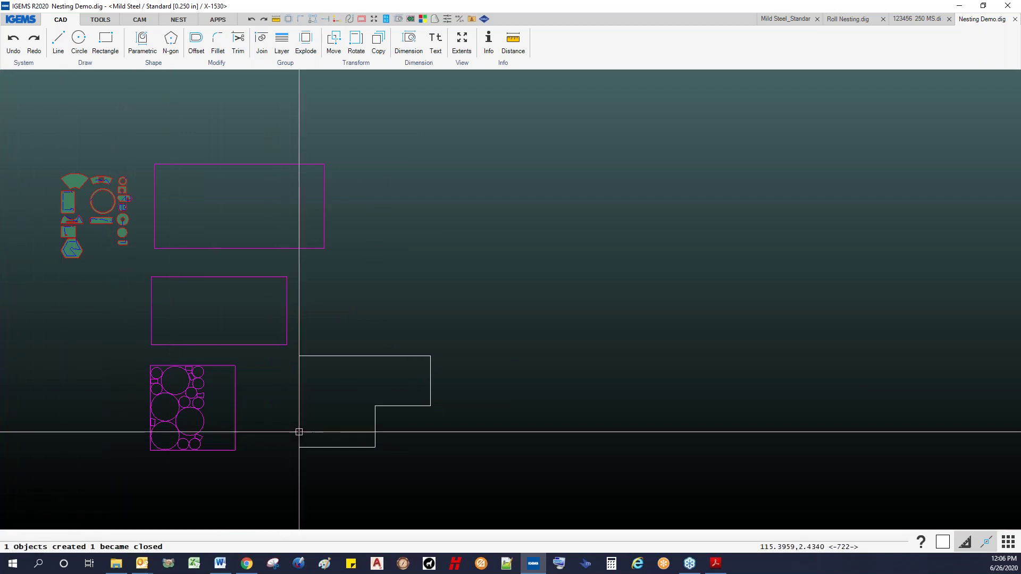
{"action": "left_click", "coordinate": [348, 355]}
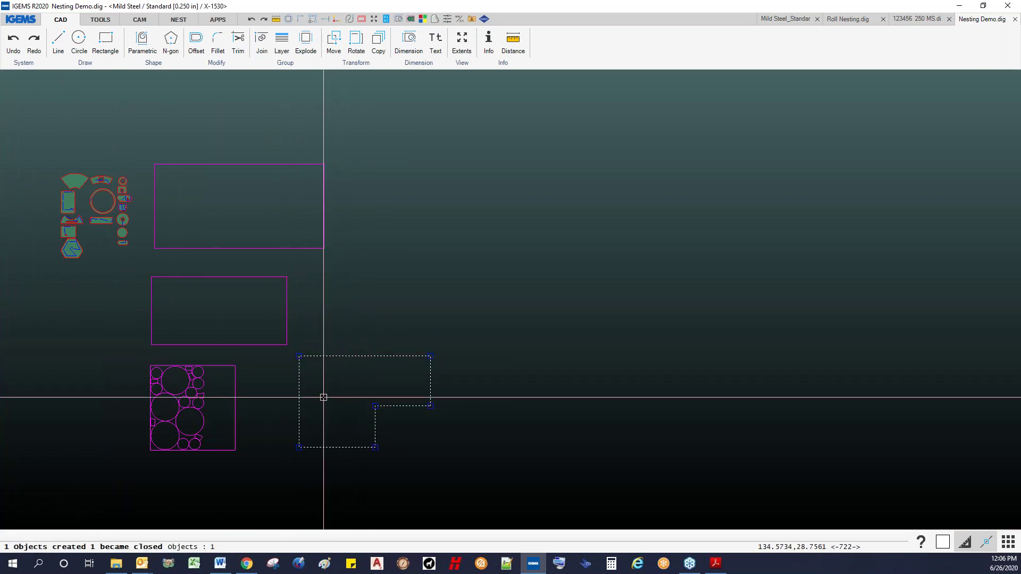
{"action": "key", "text": "Escape"}
{"action": "middle_click_drag", "start_coordinate": [325, 397], "coordinate": [368, 390]}
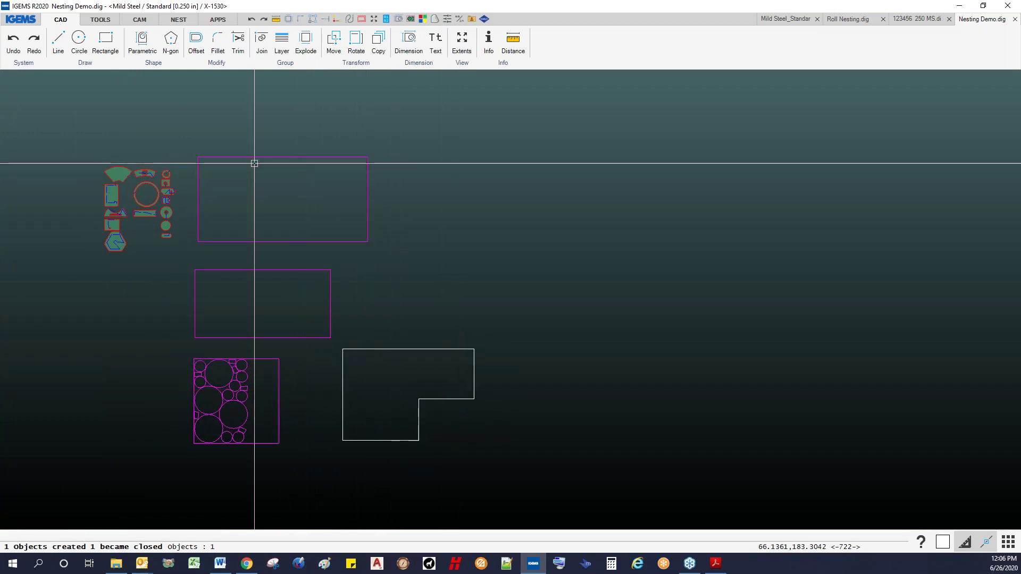
- Create a sheet from the L-shaped outline with a 0.25 in collar width and clamp zones in use
{"action": "left_click", "coordinate": [178, 20]}
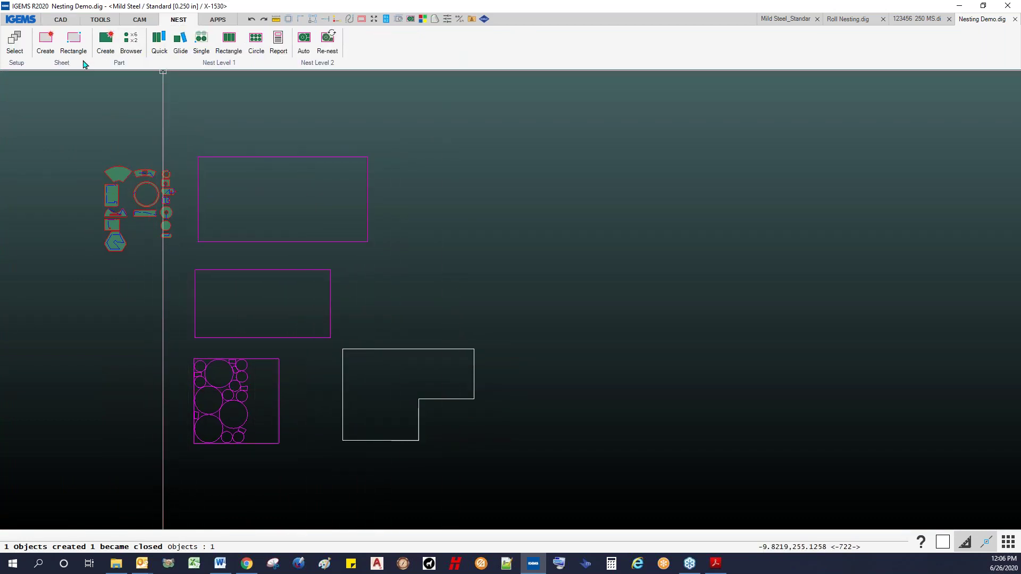
{"action": "left_click", "coordinate": [46, 46]}
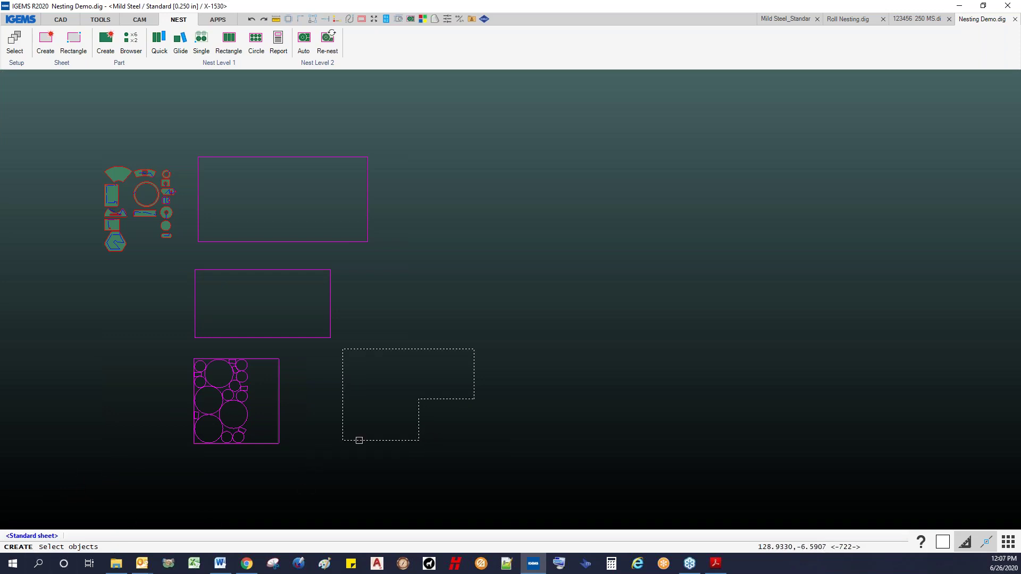
{"action": "right_click", "coordinate": [405, 460]}
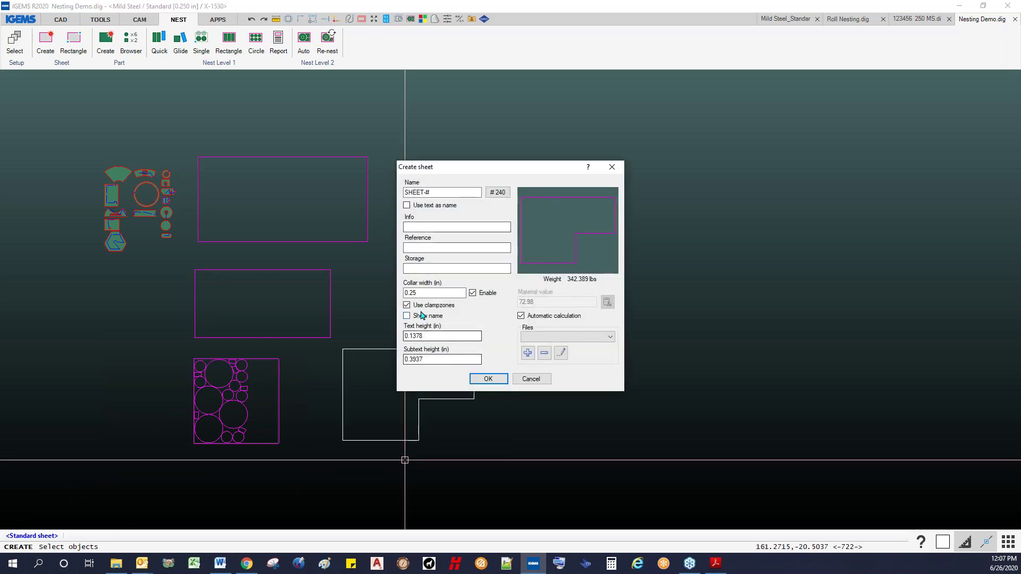
{"action": "left_click", "coordinate": [488, 379]}
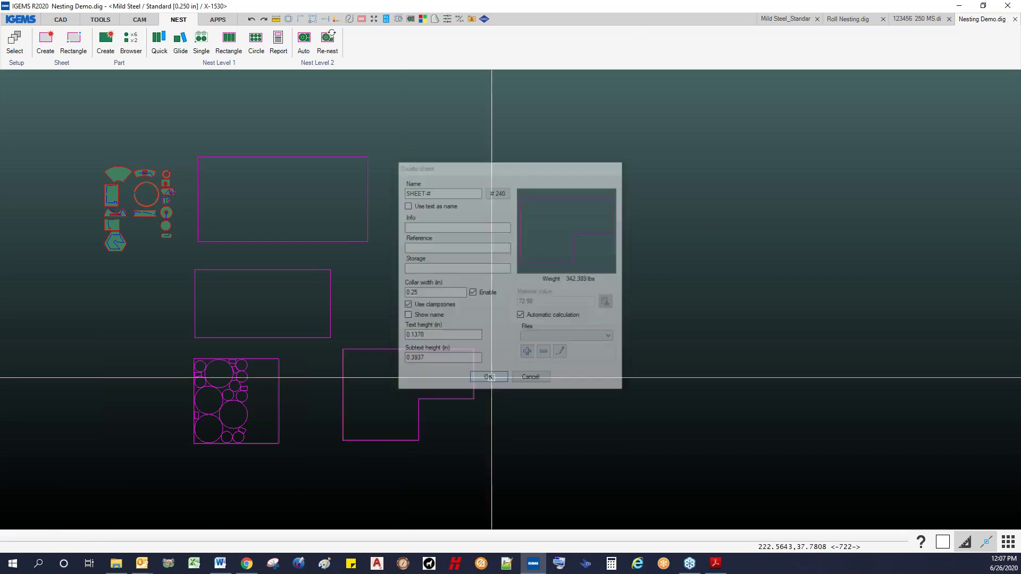
- Inspect the collar at the L-shaped sheet's inner corner, and undo the sheet creation
{"action": "scroll", "coordinate": [417, 402], "scroll_direction": "up", "scroll_amount": 5}
{"action": "scroll", "coordinate": [406, 403], "scroll_direction": "up", "scroll_amount": 4}
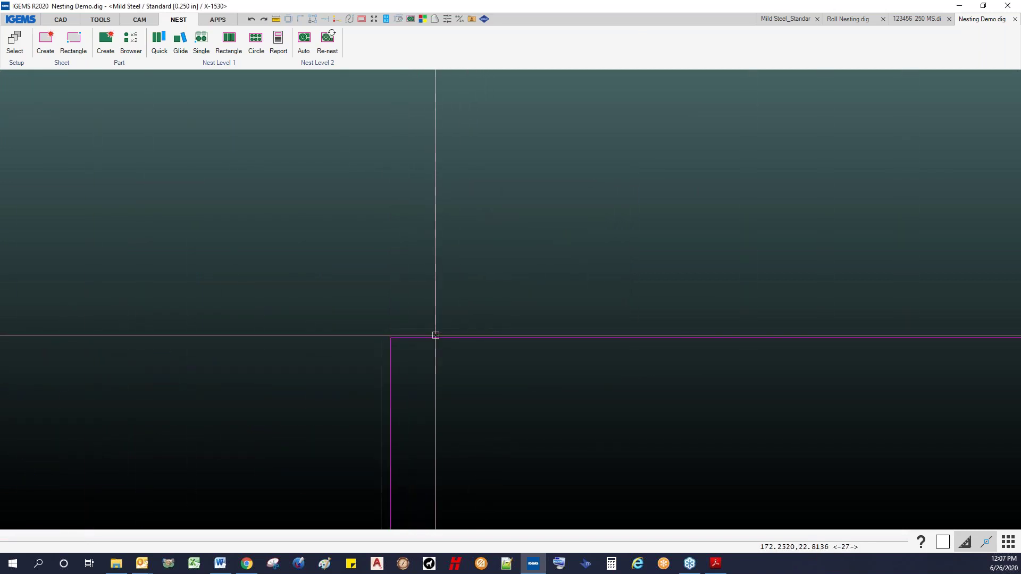
{"action": "scroll", "coordinate": [486, 350], "scroll_direction": "up", "scroll_amount": 5}
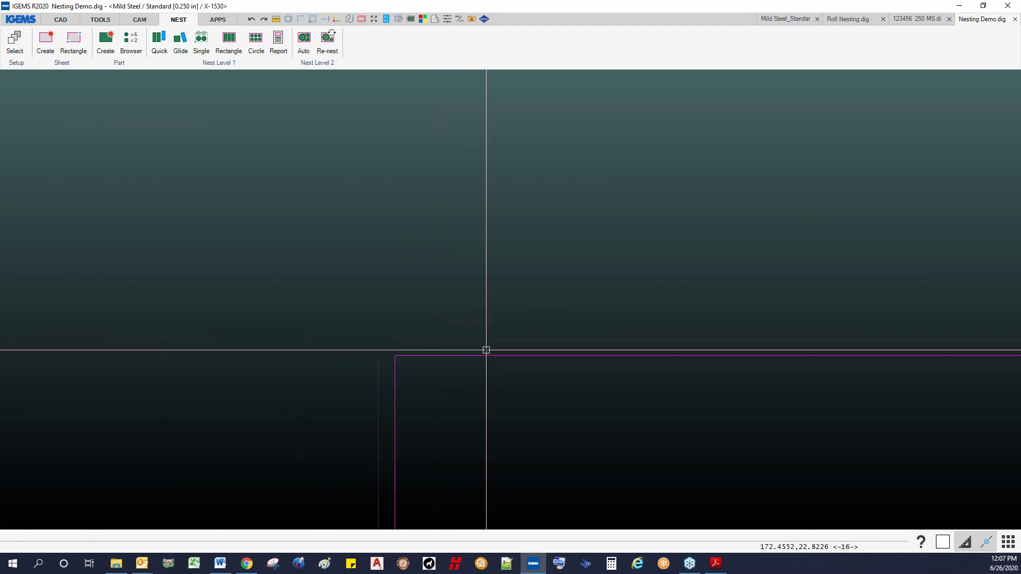
{"action": "scroll", "coordinate": [485, 350], "scroll_direction": "down", "scroll_amount": 7}
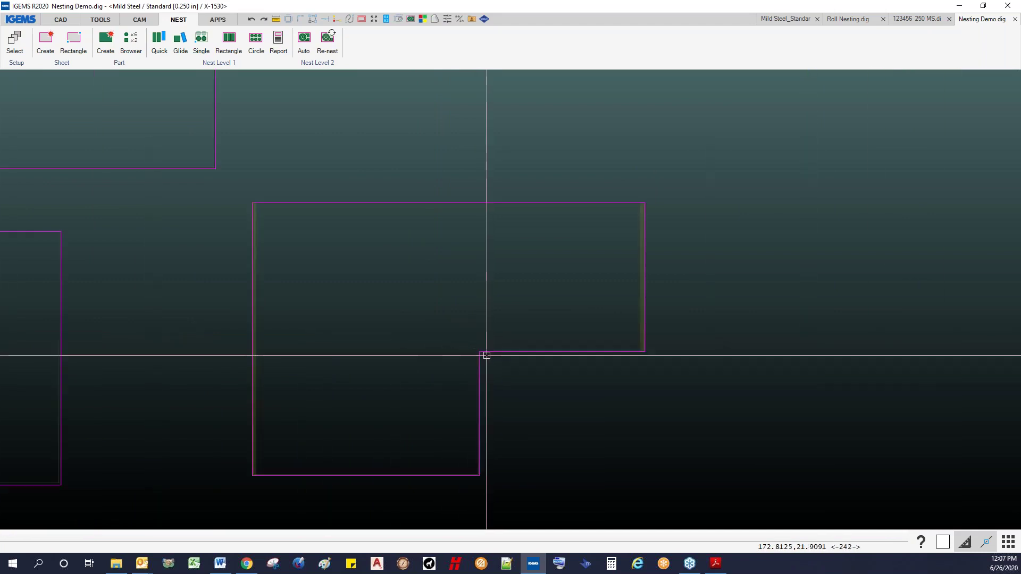
{"action": "left_click", "coordinate": [251, 23]}
{"action": "scroll", "coordinate": [305, 291], "scroll_direction": "down", "scroll_amount": 3}
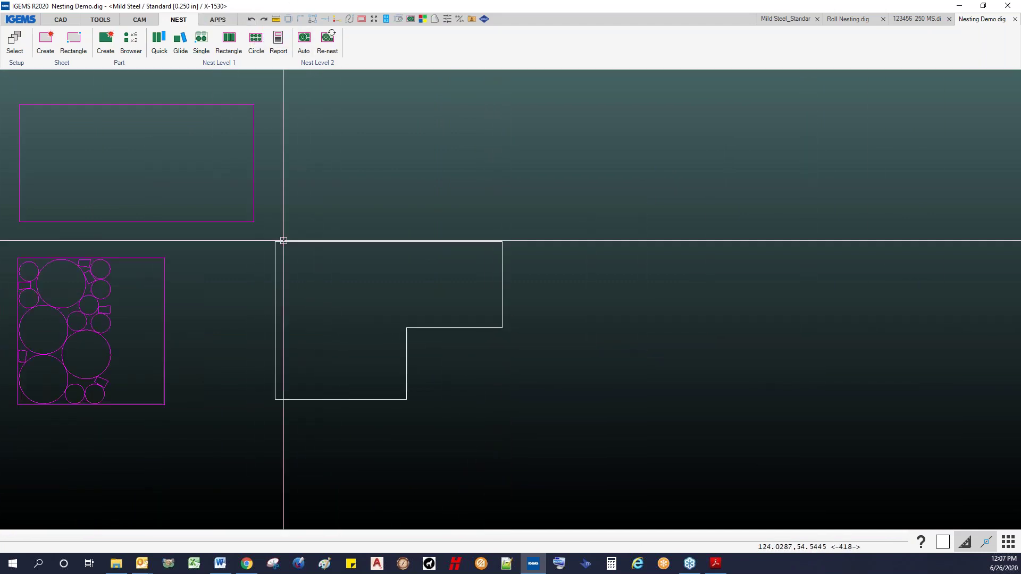
- Draw a small circle as a hole inside the L-shaped outline, near the lower-right corner of its lower leg
{"action": "left_click", "coordinate": [61, 20]}
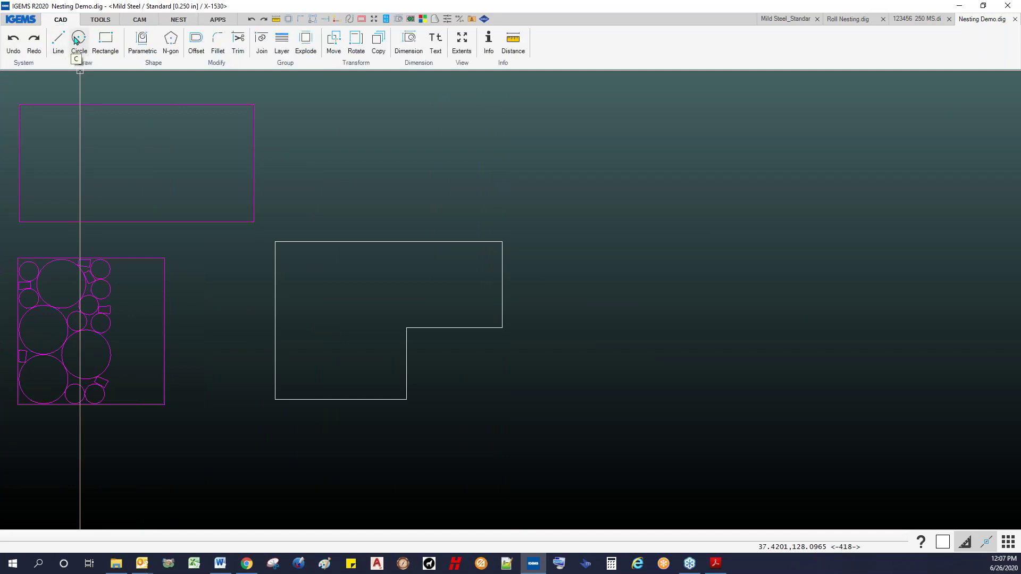
{"action": "left_click", "coordinate": [78, 40]}
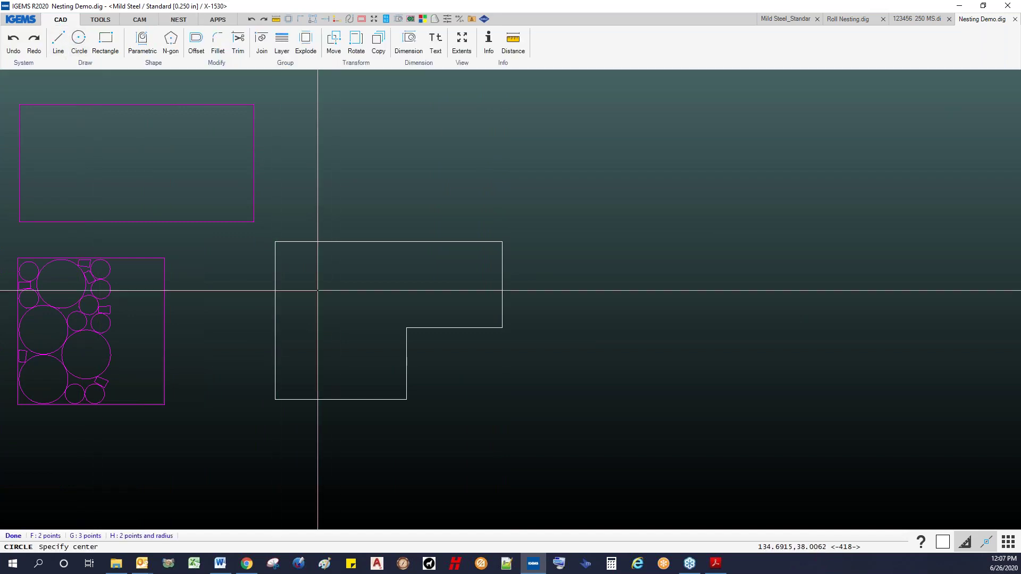
{"action": "left_click", "coordinate": [382, 381]}
{"action": "key", "text": "Return"}
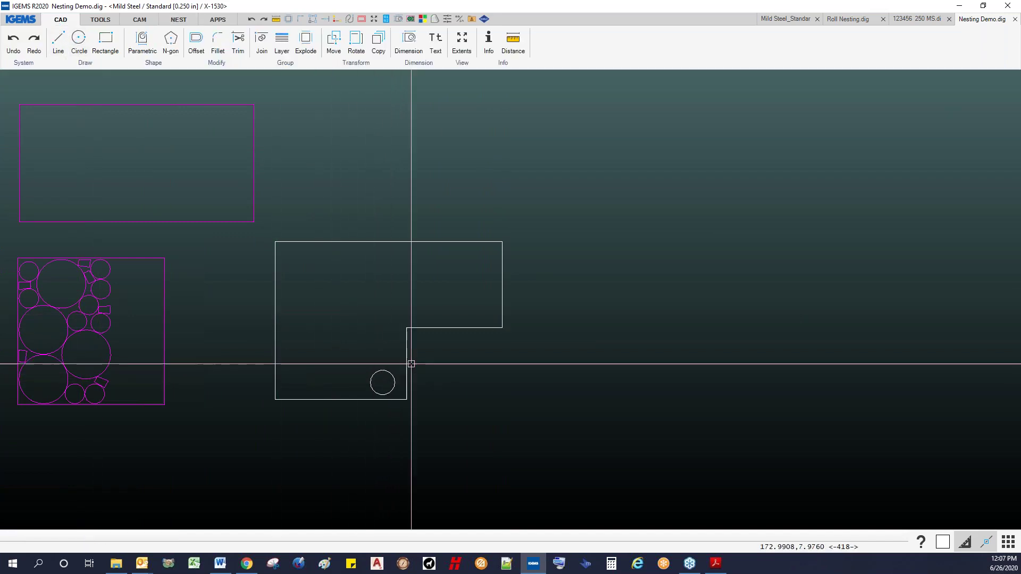
- Create a sheet from the L-shaped outline and its circular hole, and inspect the collar at the lower-right corner and around the hole
{"action": "left_click", "coordinate": [140, 20]}
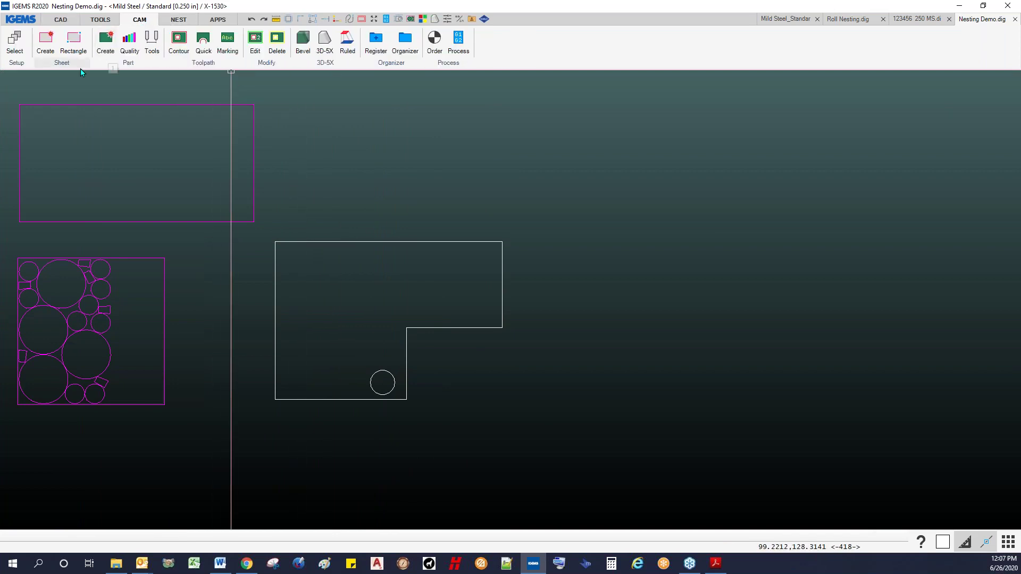
{"action": "left_click", "coordinate": [74, 66]}
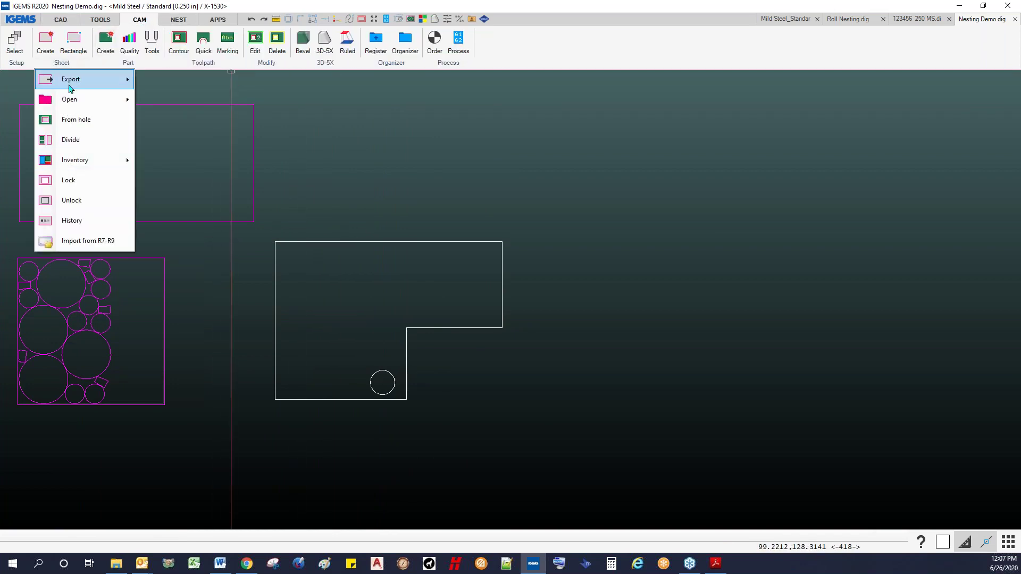
{"action": "left_click", "coordinate": [46, 45]}
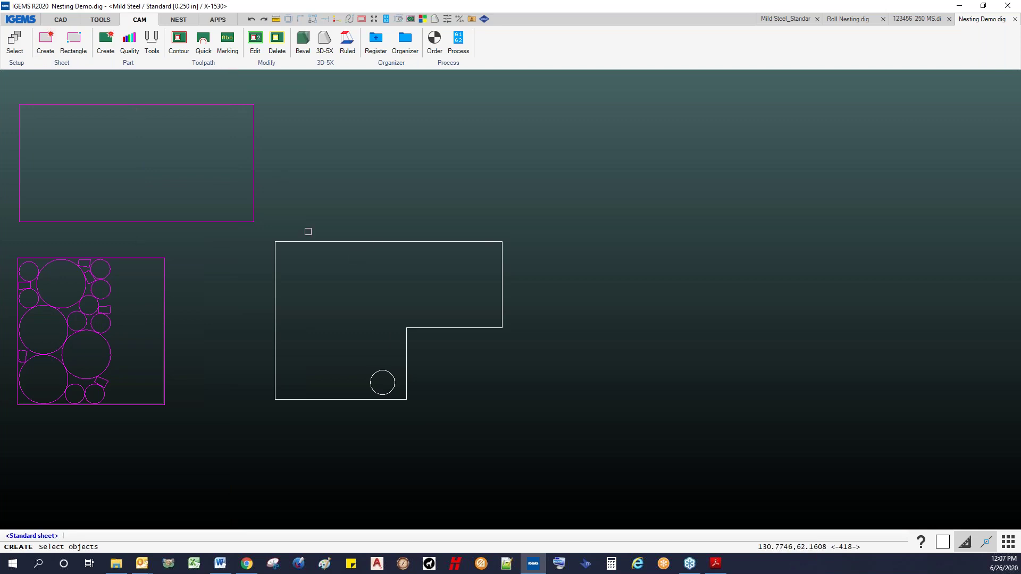
{"action": "left_click_drag", "start_coordinate": [258, 224], "coordinate": [579, 433]}
{"action": "right_click", "coordinate": [579, 432]}
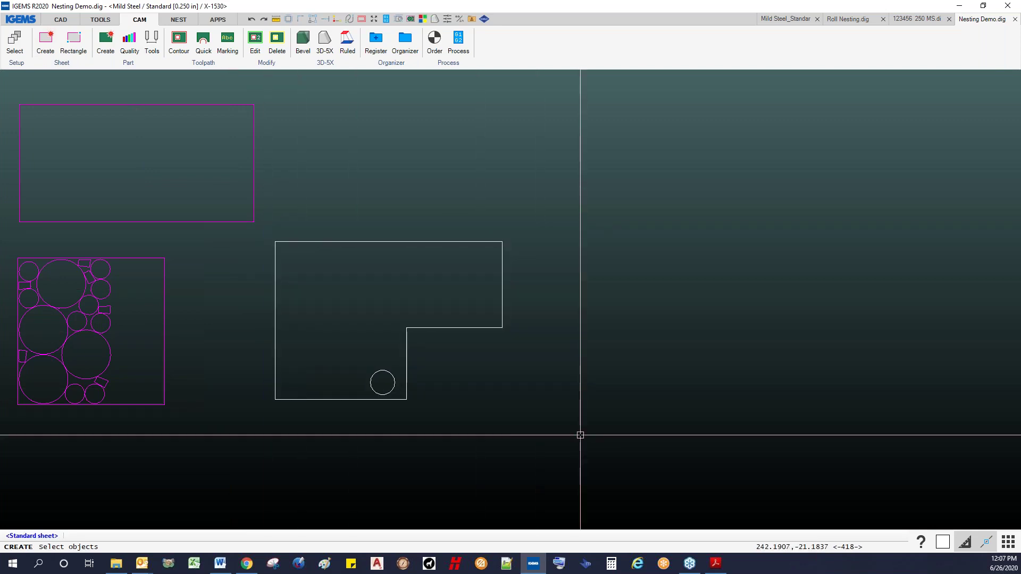
{"action": "left_click", "coordinate": [489, 379]}
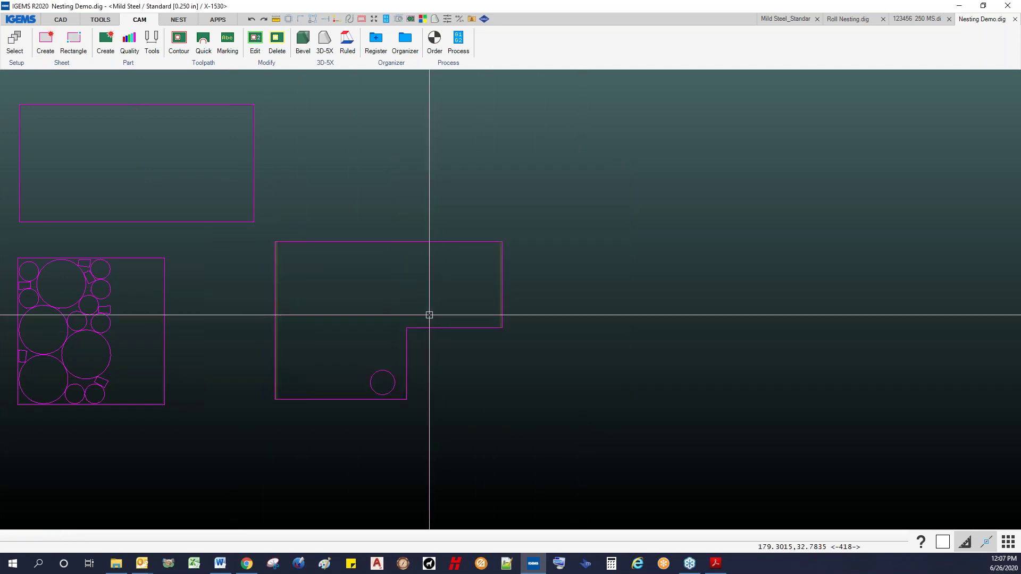
{"action": "scroll", "coordinate": [420, 422], "scroll_direction": "up", "scroll_amount": 6}
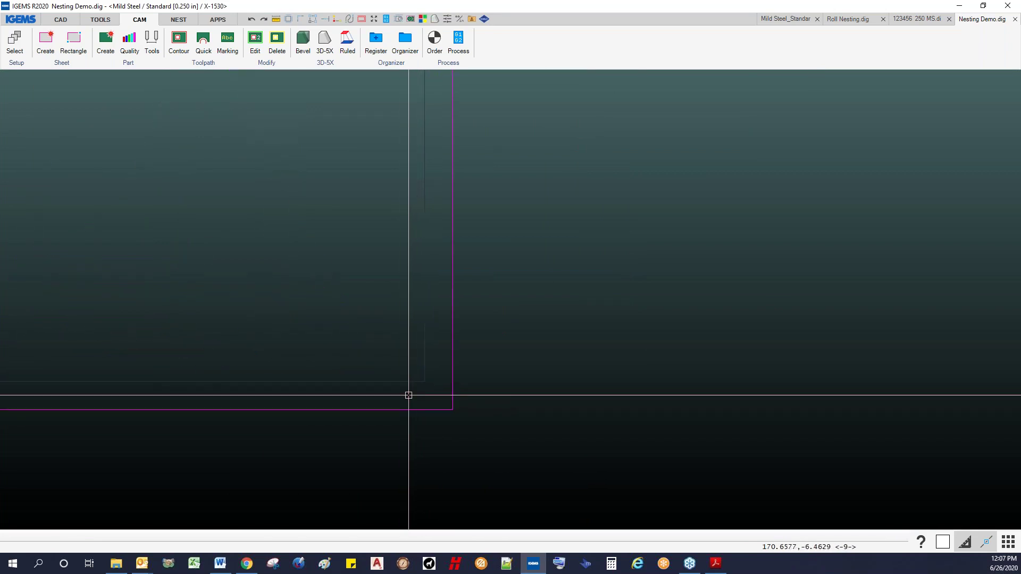
{"action": "scroll", "coordinate": [419, 405], "scroll_direction": "down", "scroll_amount": 3}
{"action": "scroll", "coordinate": [244, 289], "scroll_direction": "up", "scroll_amount": 4}
{"action": "scroll", "coordinate": [279, 290], "scroll_direction": "up", "scroll_amount": 4}
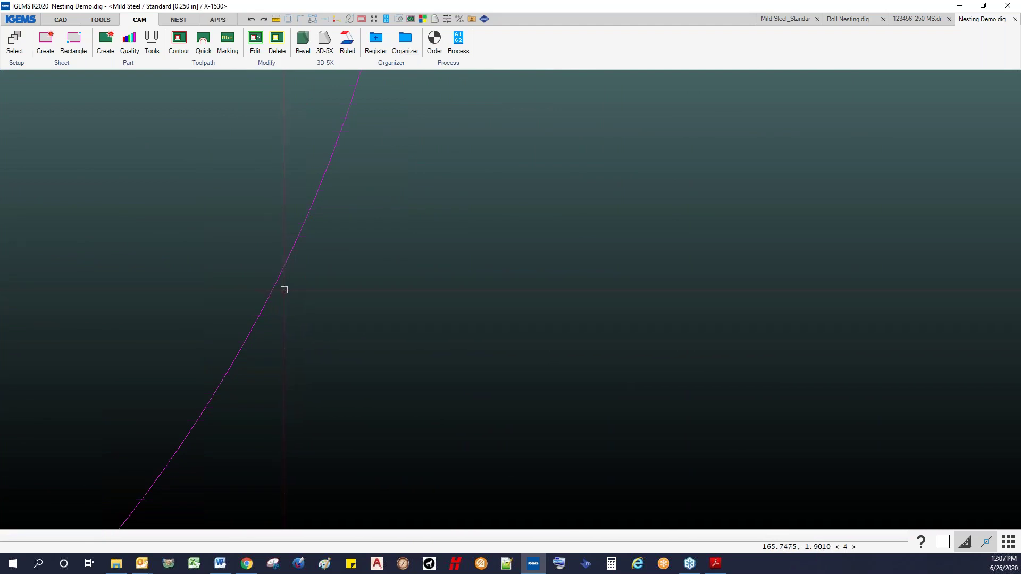
{"action": "scroll", "coordinate": [283, 293], "scroll_direction": "down", "scroll_amount": 6}
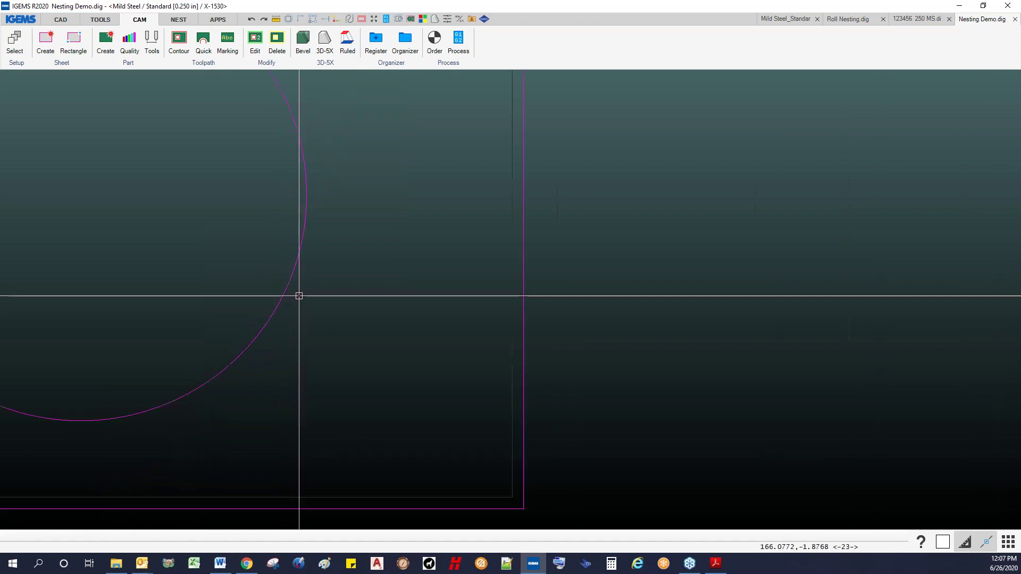
{"action": "scroll", "coordinate": [210, 350], "scroll_direction": "down", "scroll_amount": 8}
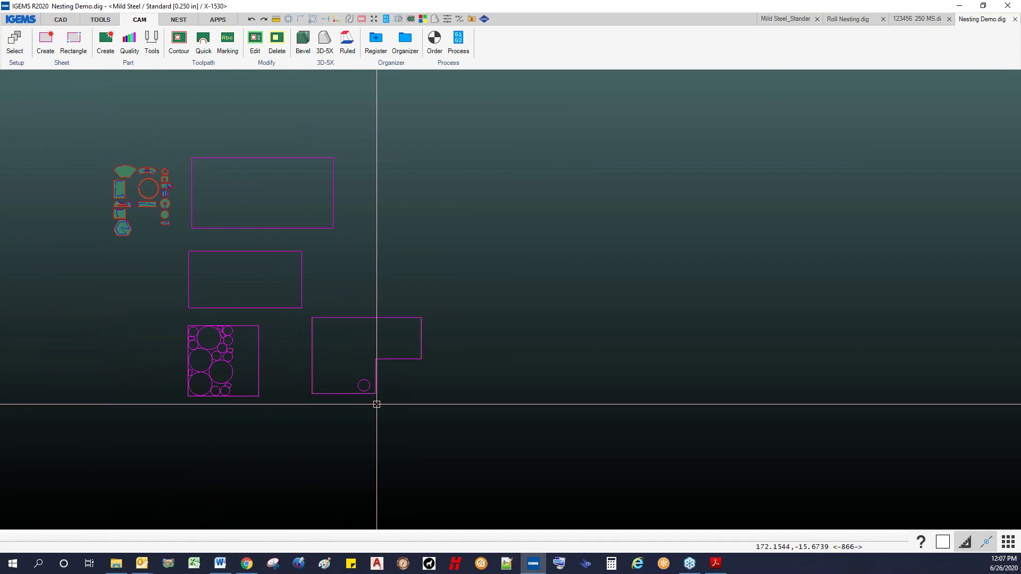
- Start Auto nest with all the demo parts and the four sheets, including the scrap and L-shaped ones, and reposition its dialog
{"action": "left_click", "coordinate": [181, 24]}
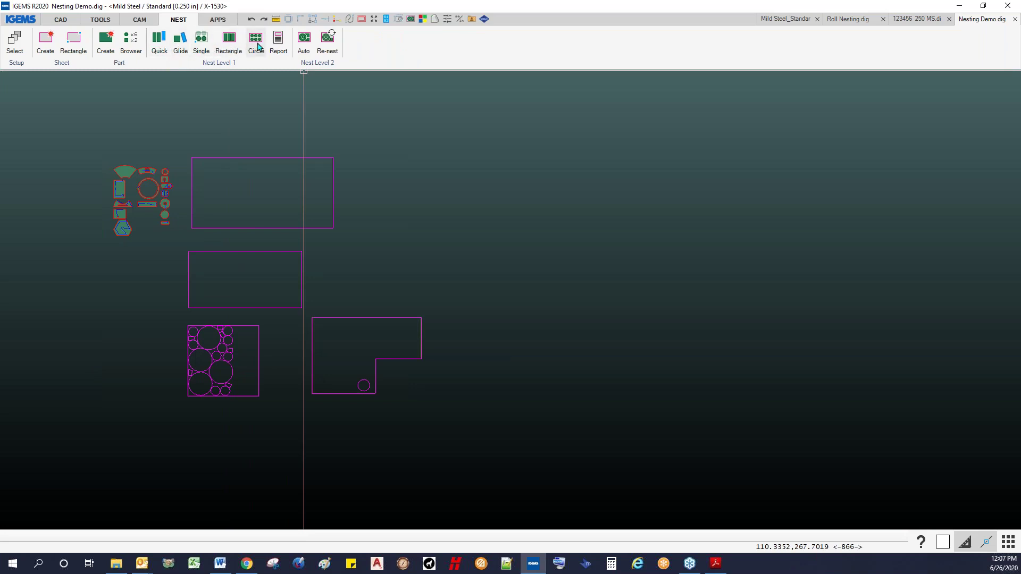
{"action": "left_click", "coordinate": [305, 42]}
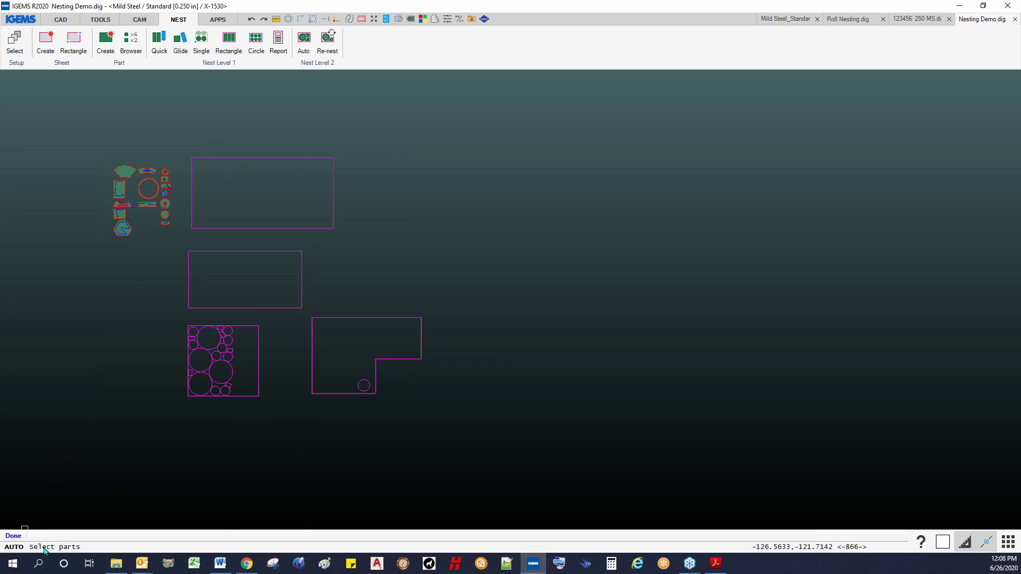
{"action": "left_click_drag", "start_coordinate": [73, 137], "coordinate": [197, 260]}
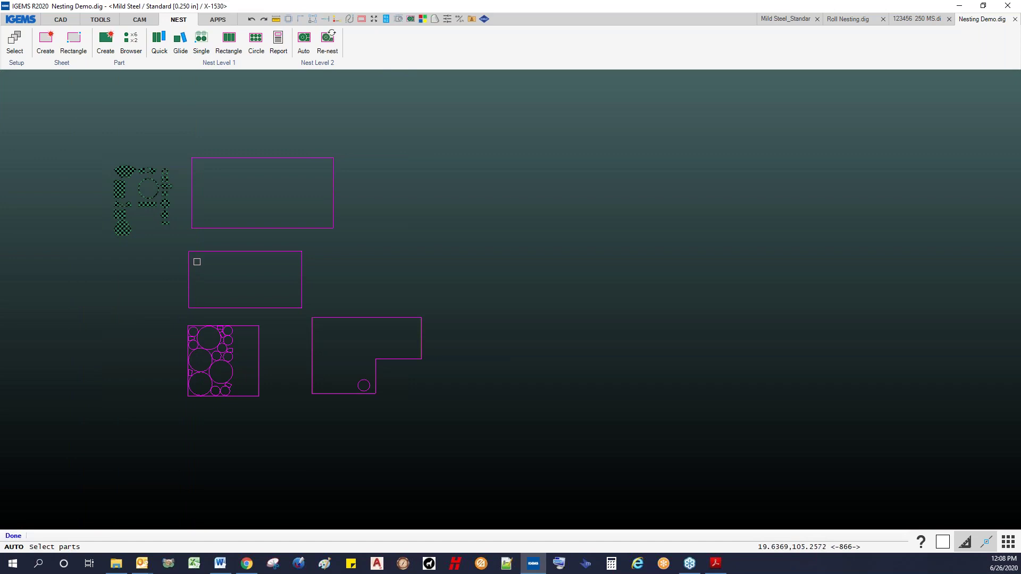
{"action": "key", "text": "Return"}
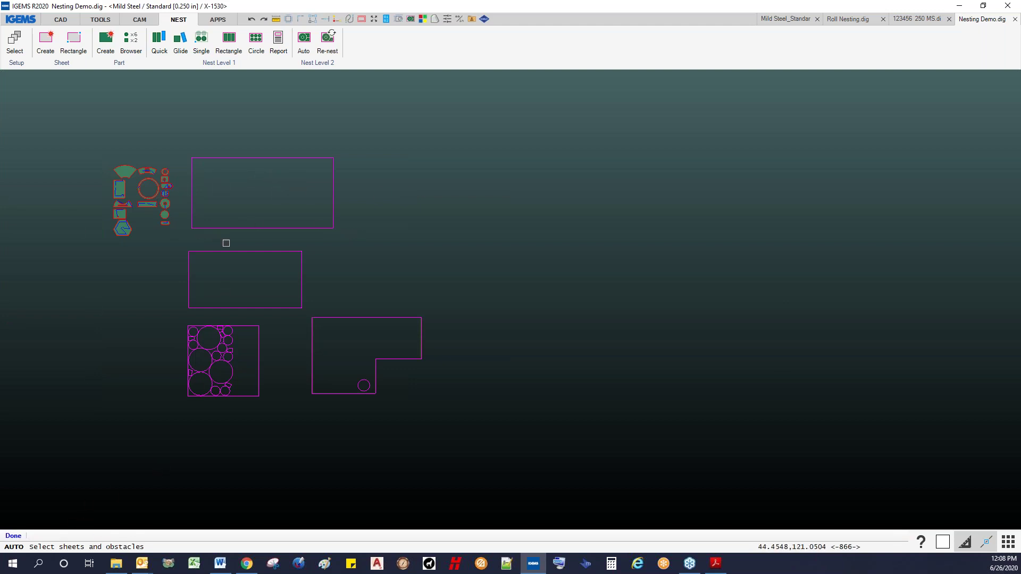
{"action": "left_click_drag", "start_coordinate": [462, 440], "coordinate": [286, 210]}
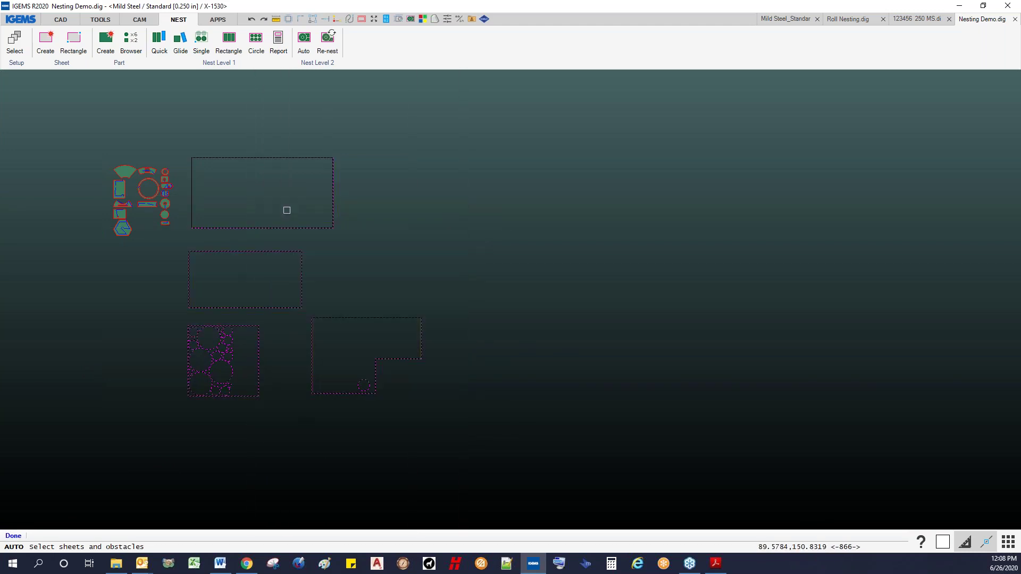
{"action": "right_click", "coordinate": [557, 219]}
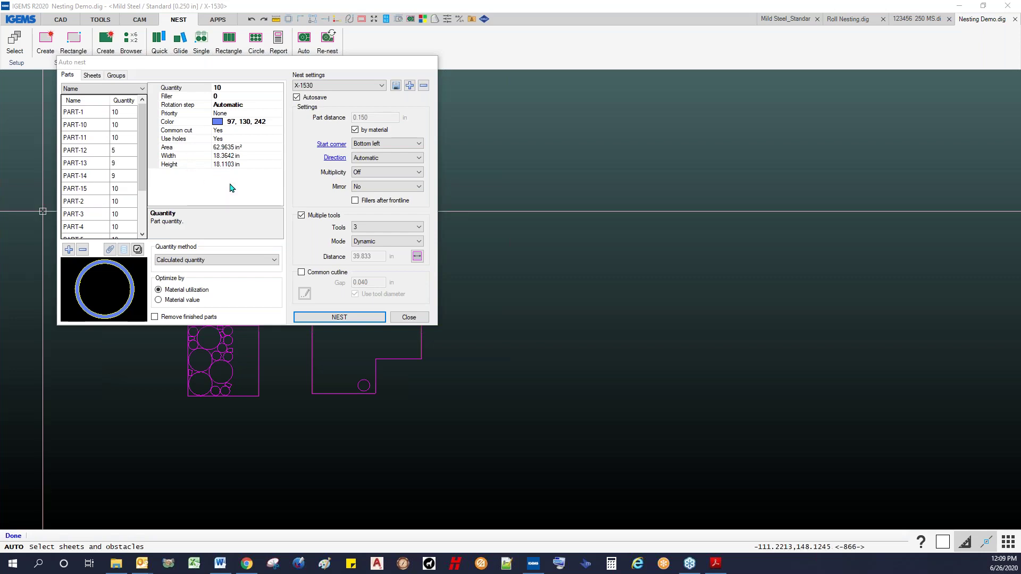
{"action": "left_click_drag", "start_coordinate": [239, 65], "coordinate": [286, 80]}
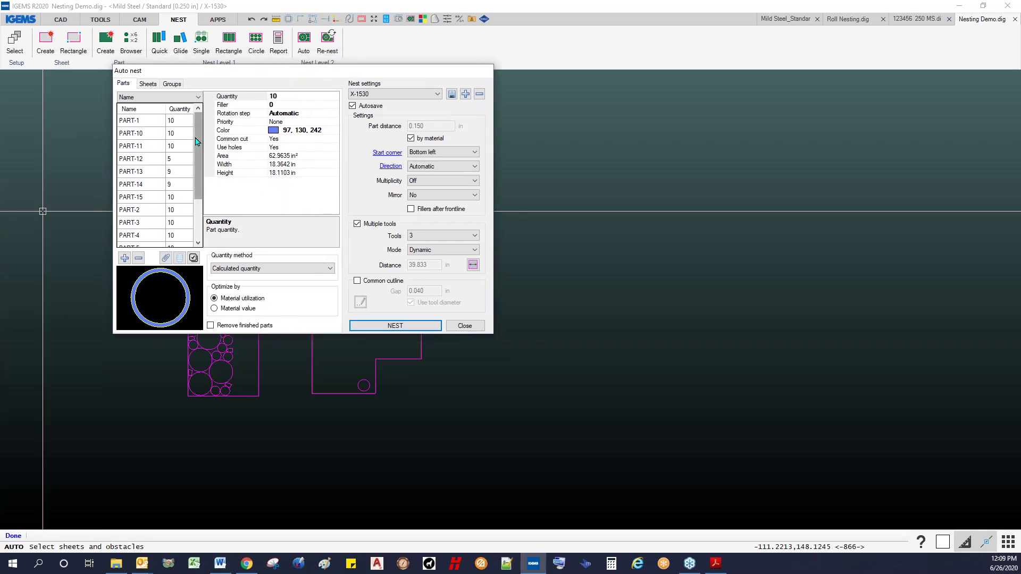
- Review the sheets, groups and parts included in the auto nest, and preview PART-7
{"action": "left_click", "coordinate": [141, 87]}
{"action": "left_click", "coordinate": [170, 85]}
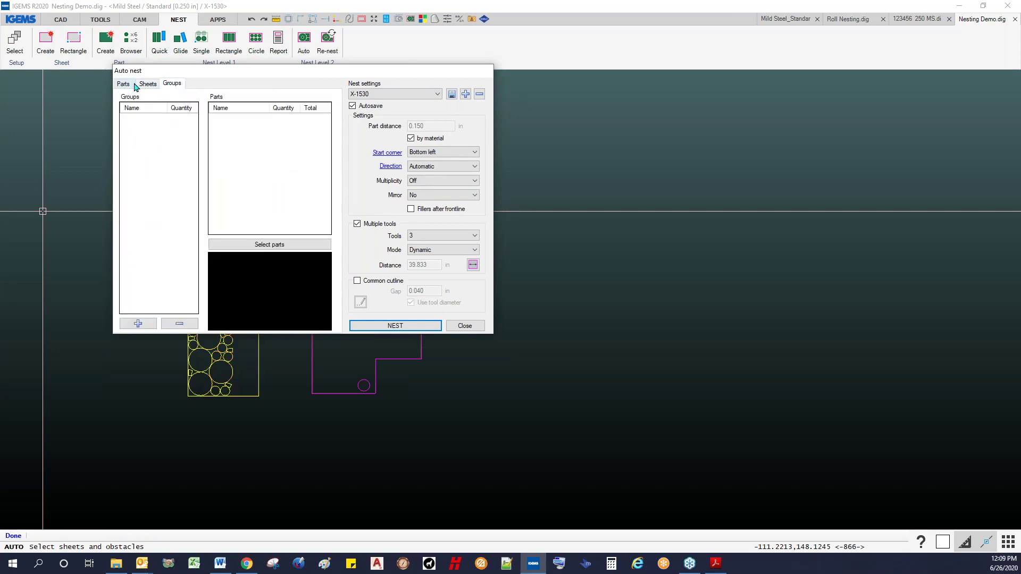
{"action": "left_click", "coordinate": [131, 85]}
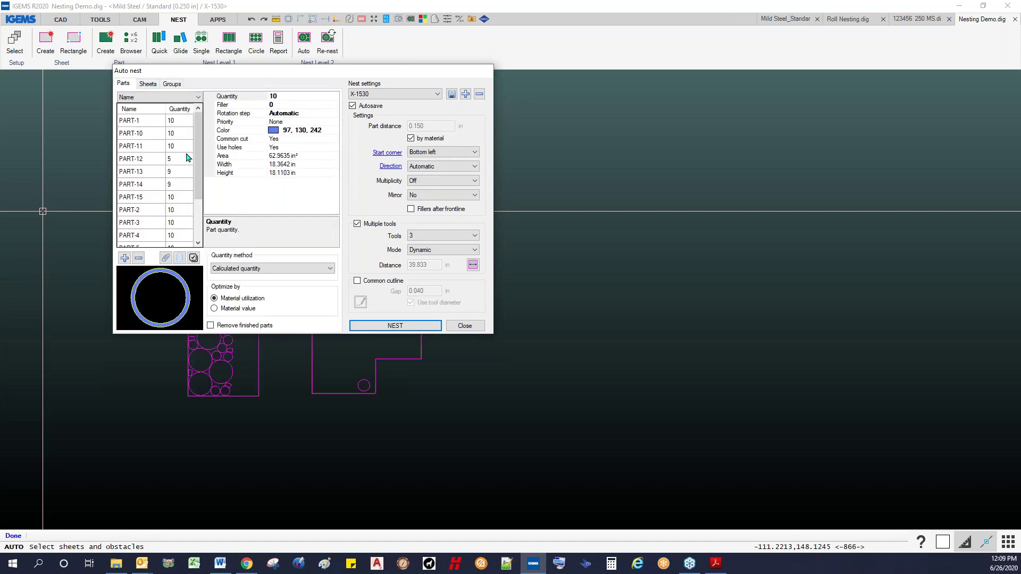
{"action": "mouse_move", "coordinate": [198, 160]}
{"action": "left_mouse_down"}
{"action": "mouse_move", "coordinate": [199, 215]}
{"action": "mouse_move", "coordinate": [198, 173]}
{"action": "left_mouse_up"}
{"action": "scroll", "coordinate": [176, 229], "scroll_direction": "down", "scroll_amount": 2}
{"action": "left_click", "coordinate": [147, 213]}
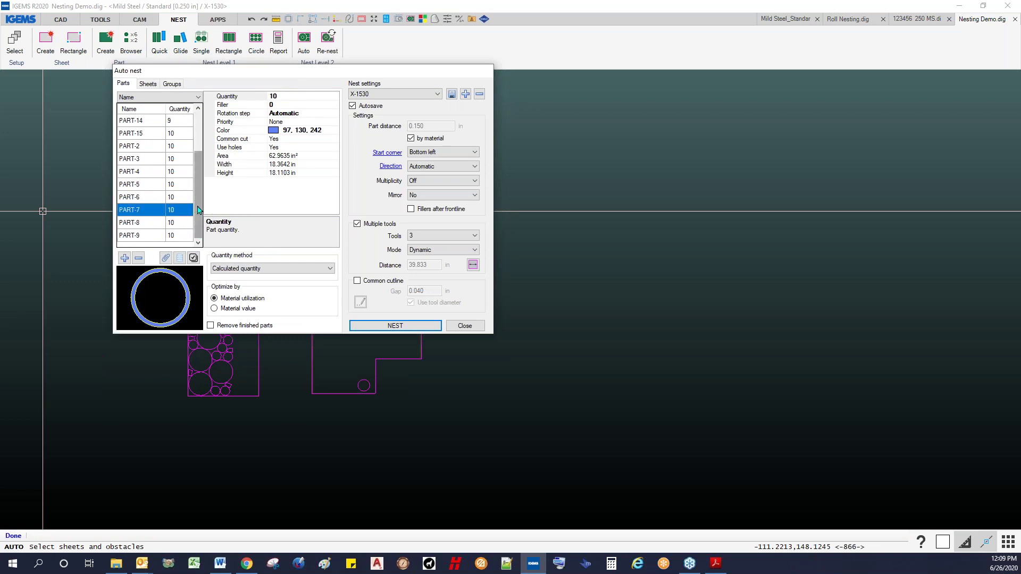
{"action": "left_click_drag", "start_coordinate": [198, 212], "coordinate": [198, 173]}
- Check PART-1's filler property and set its rotation step to 180
{"action": "left_click", "coordinate": [141, 122]}
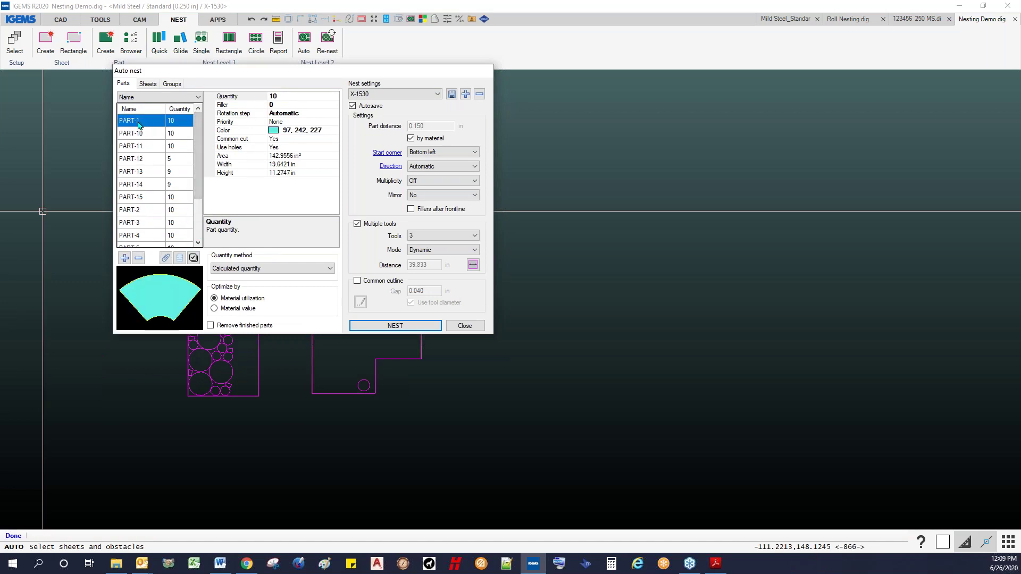
{"action": "left_click", "coordinate": [284, 106]}
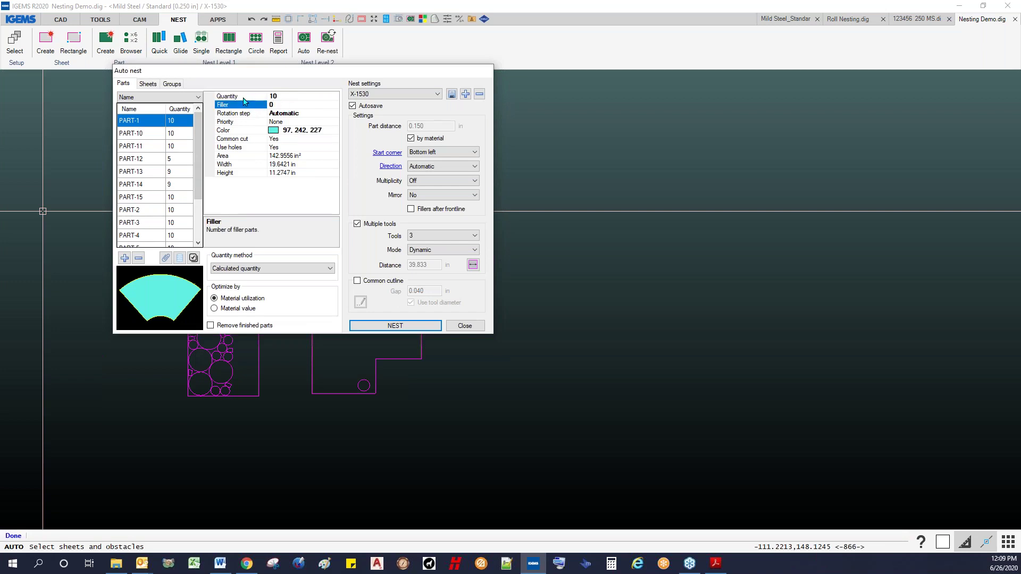
{"action": "left_click", "coordinate": [281, 102]}
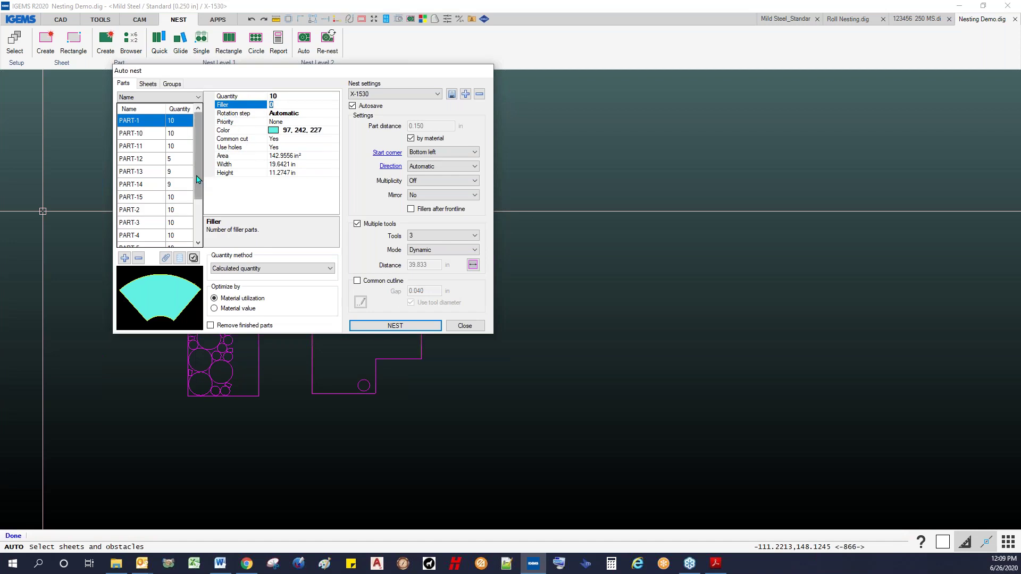
{"action": "left_click", "coordinate": [249, 115]}
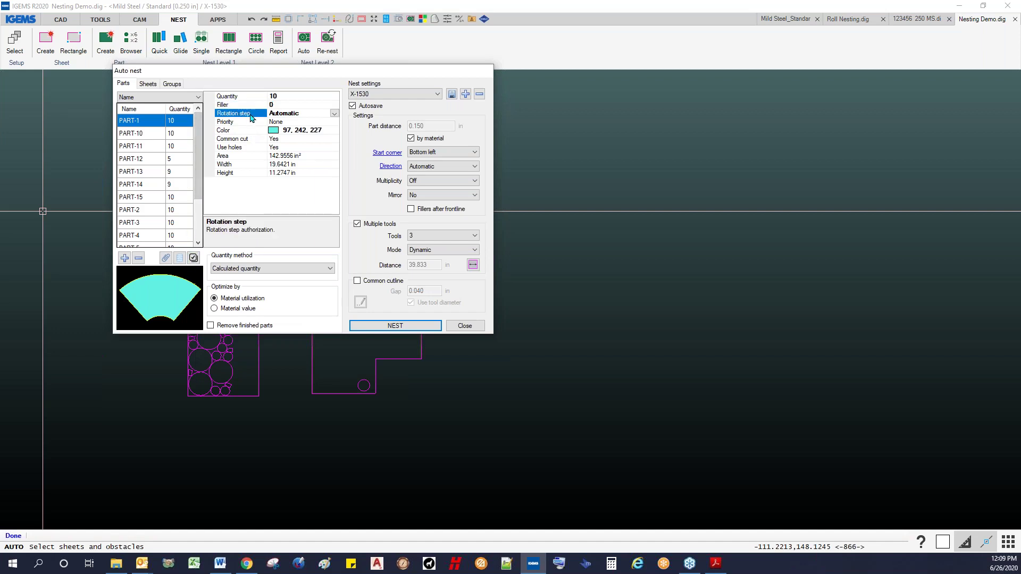
{"action": "left_click", "coordinate": [334, 114]}
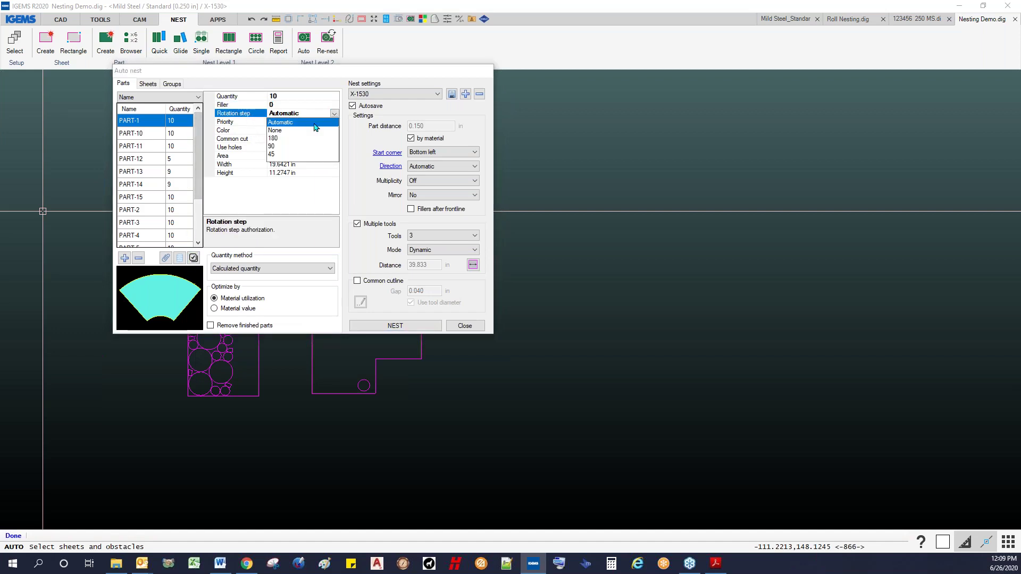
{"action": "left_click", "coordinate": [274, 139]}
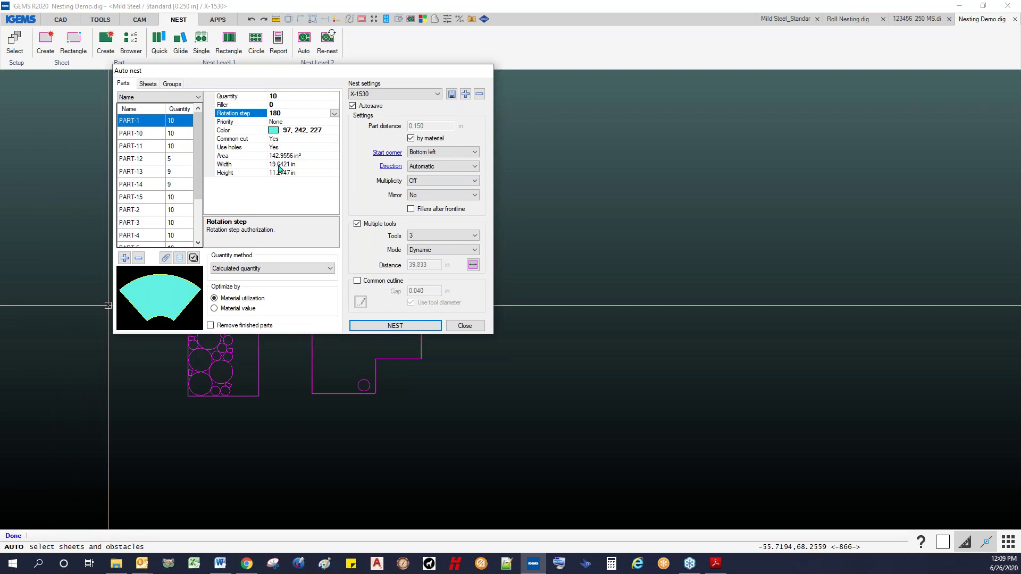
- Examine PART-1's priority choices and its common cut, use holes and area properties
{"action": "left_click", "coordinate": [246, 123]}
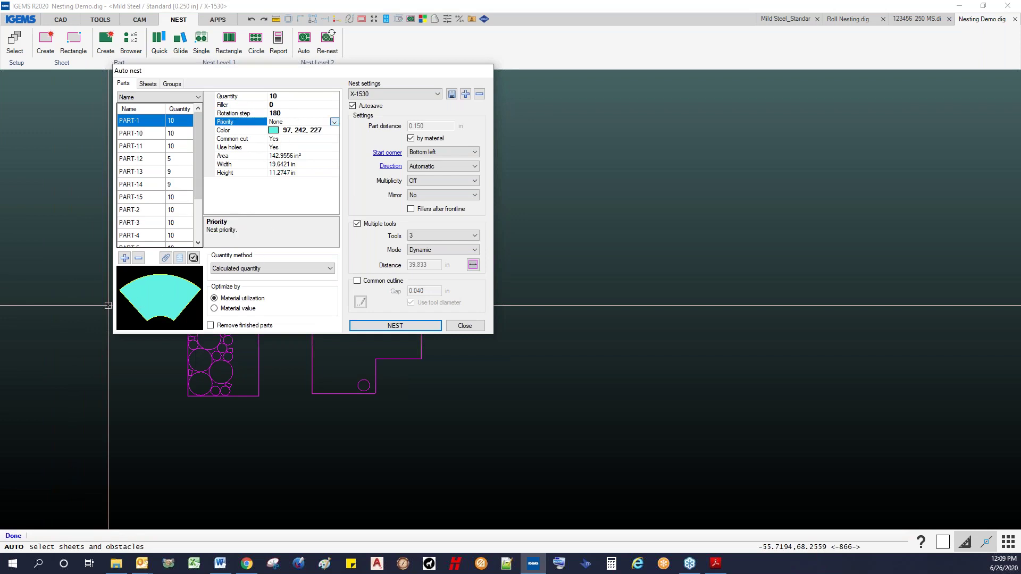
{"action": "left_click", "coordinate": [334, 123]}
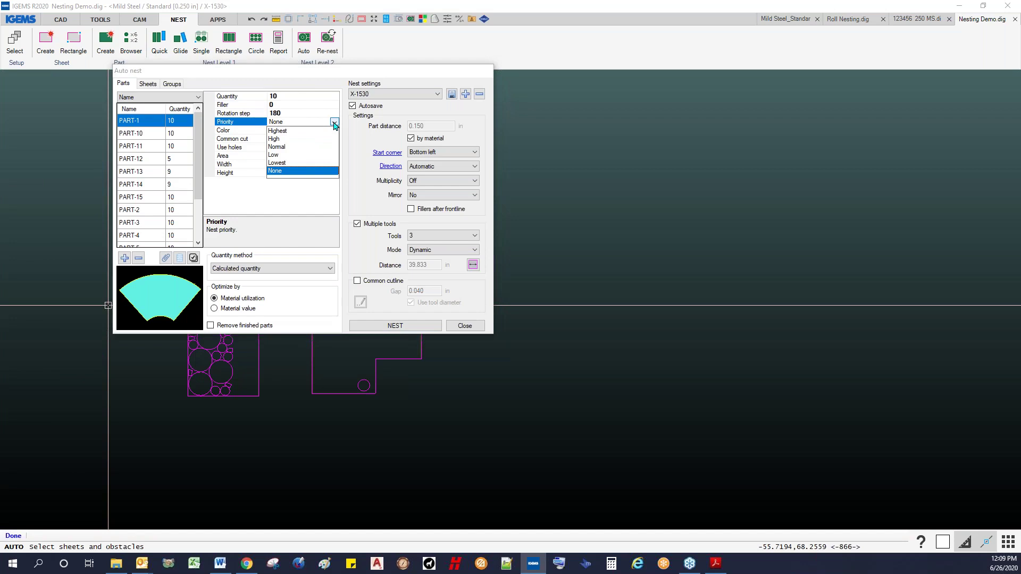
{"action": "left_click", "coordinate": [334, 122]}
{"action": "left_click", "coordinate": [334, 123]}
{"action": "left_click", "coordinate": [334, 123]}
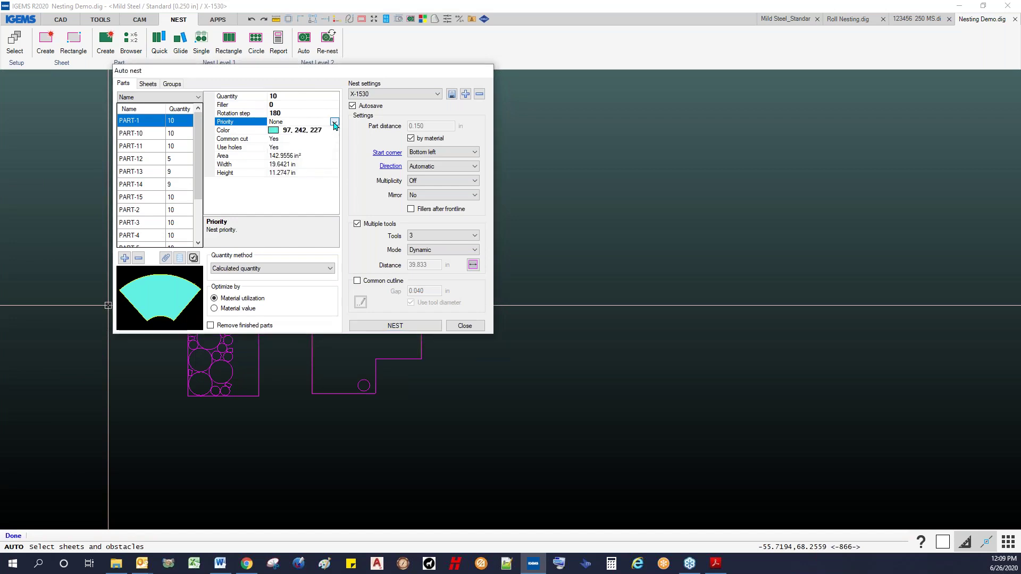
{"action": "left_click", "coordinate": [243, 140]}
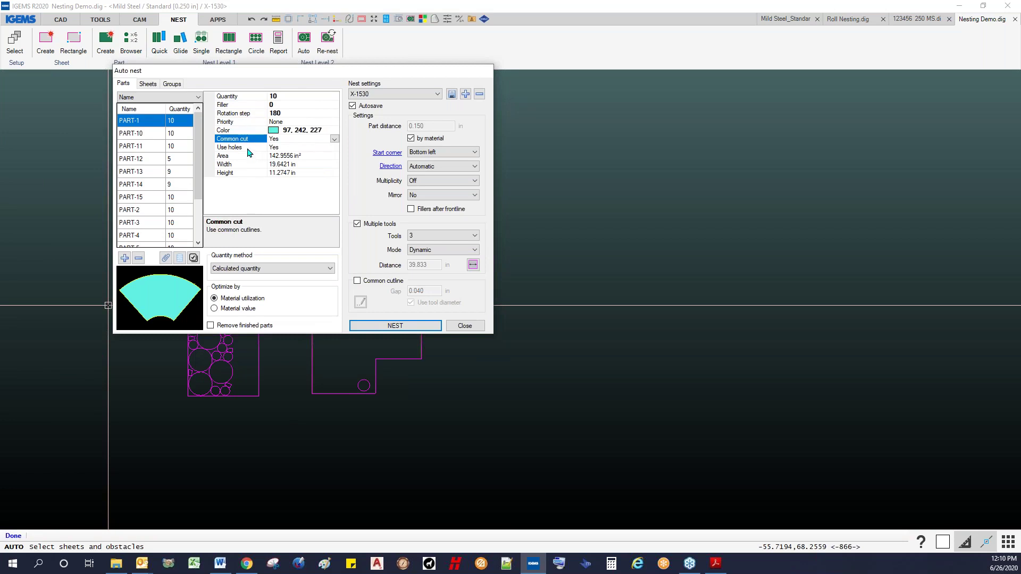
{"action": "left_click", "coordinate": [249, 149]}
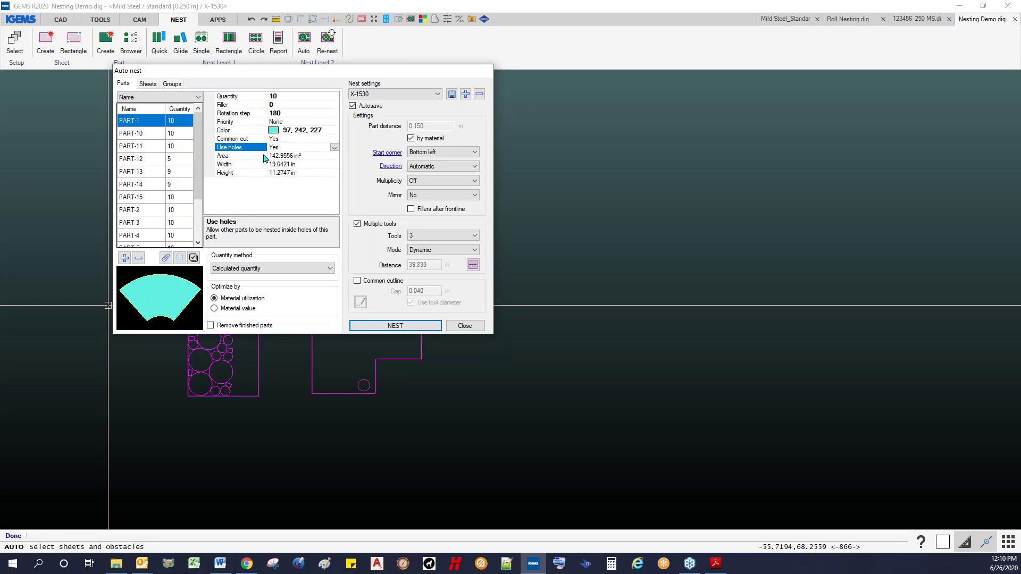
{"action": "left_click", "coordinate": [239, 157]}
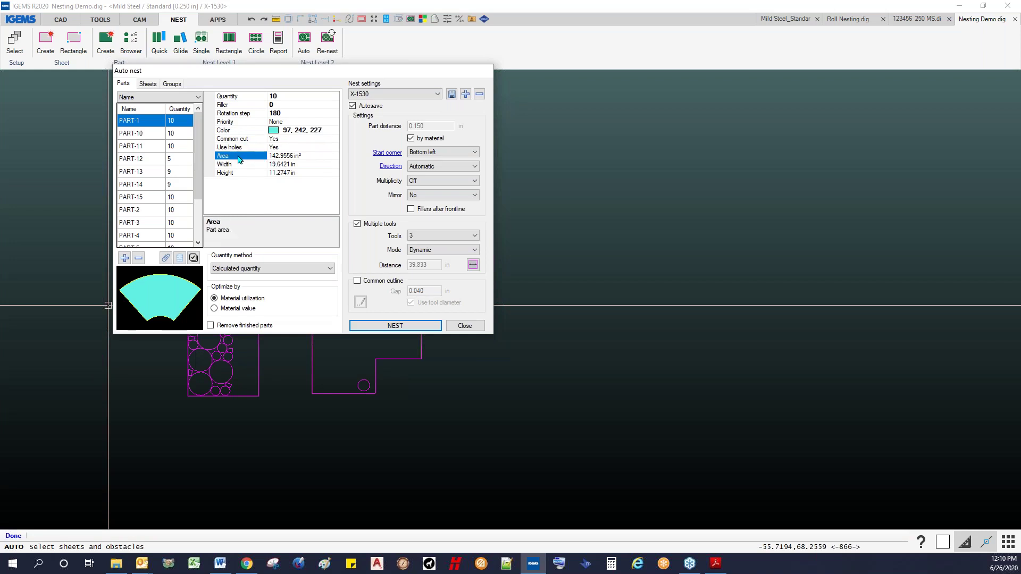
- Look through the properties and previews of PART-10, PART-11 and PART-12, and return to PART-1
{"action": "left_click", "coordinate": [147, 132]}
{"action": "left_click", "coordinate": [149, 146]}
{"action": "left_click", "coordinate": [153, 159]}
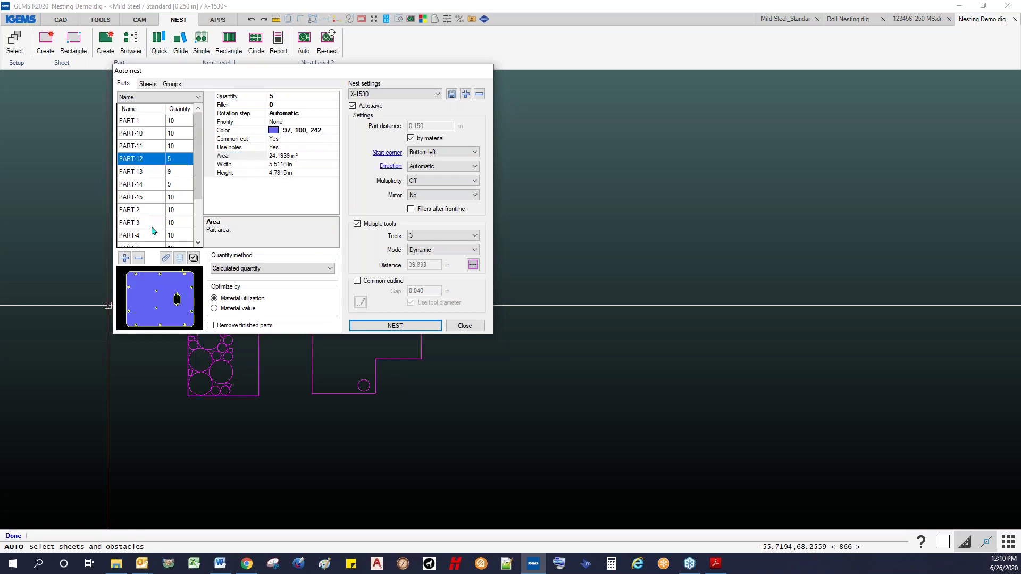
{"action": "left_click", "coordinate": [153, 122]}
{"action": "left_click_drag", "start_coordinate": [198, 179], "coordinate": [207, 154]}
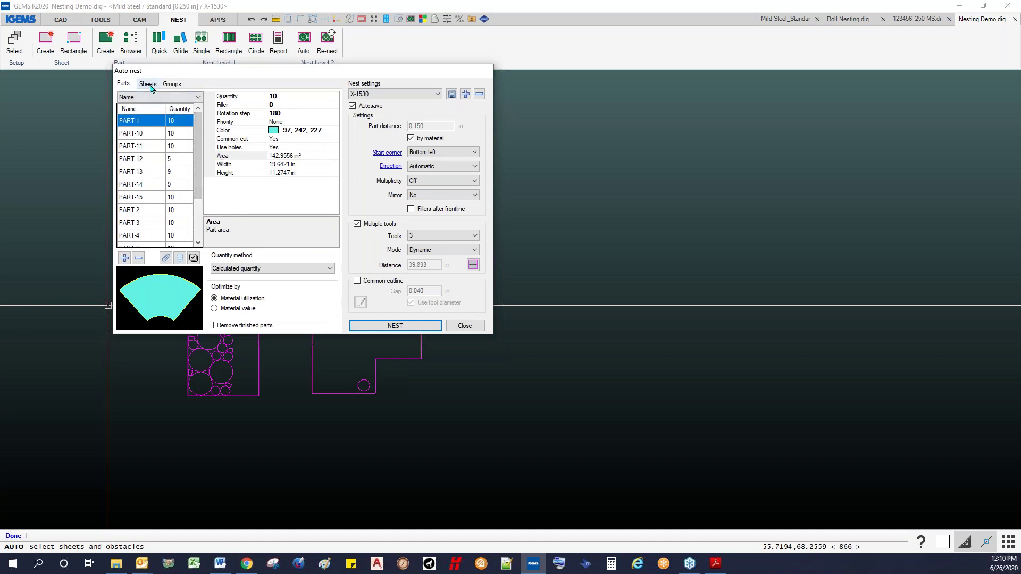
- Review the sheet properties and set the unnamed 60 x 60 in scrap sheet's nest priority to Highest
{"action": "left_click", "coordinate": [149, 85]}
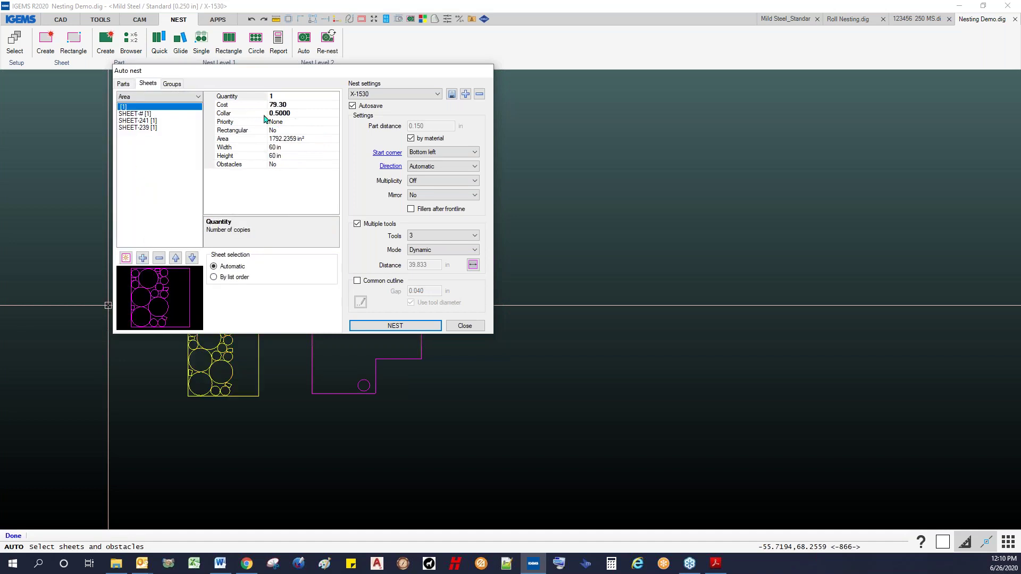
{"action": "left_click", "coordinate": [141, 113]}
{"action": "left_click", "coordinate": [140, 107]}
{"action": "left_click", "coordinate": [295, 114]}
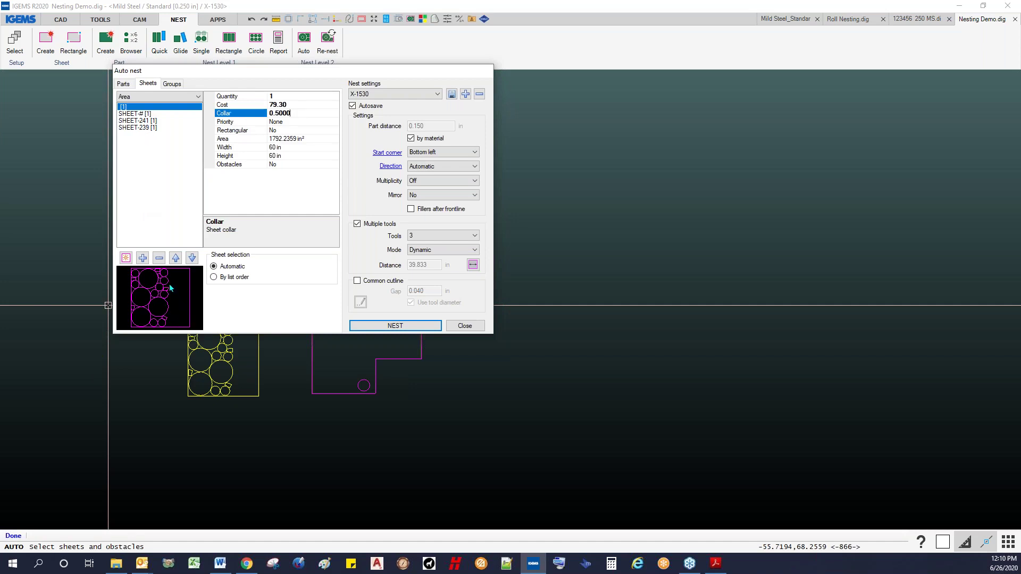
{"action": "left_click", "coordinate": [292, 123]}
{"action": "left_click", "coordinate": [334, 122]}
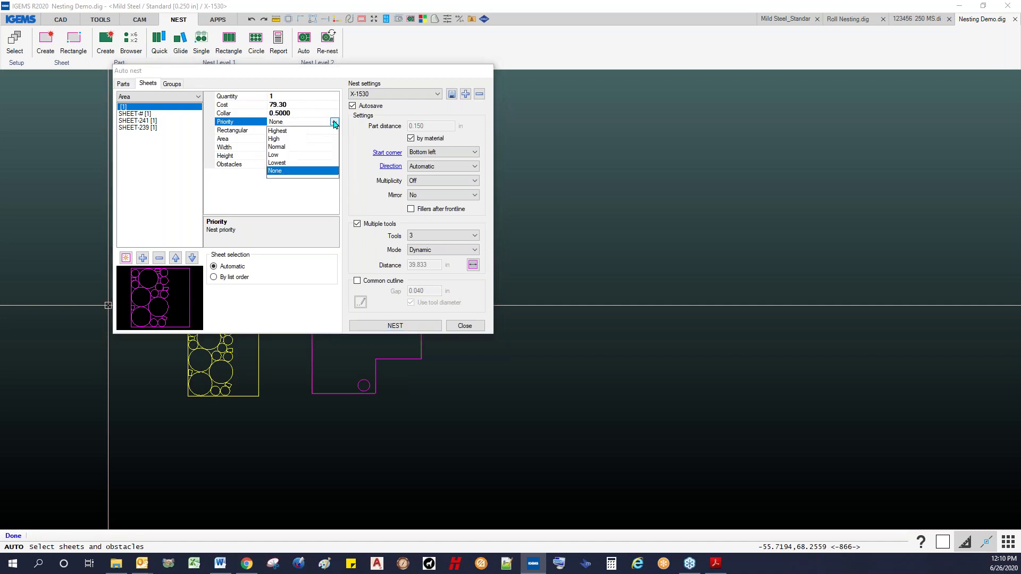
{"action": "left_click", "coordinate": [285, 132]}
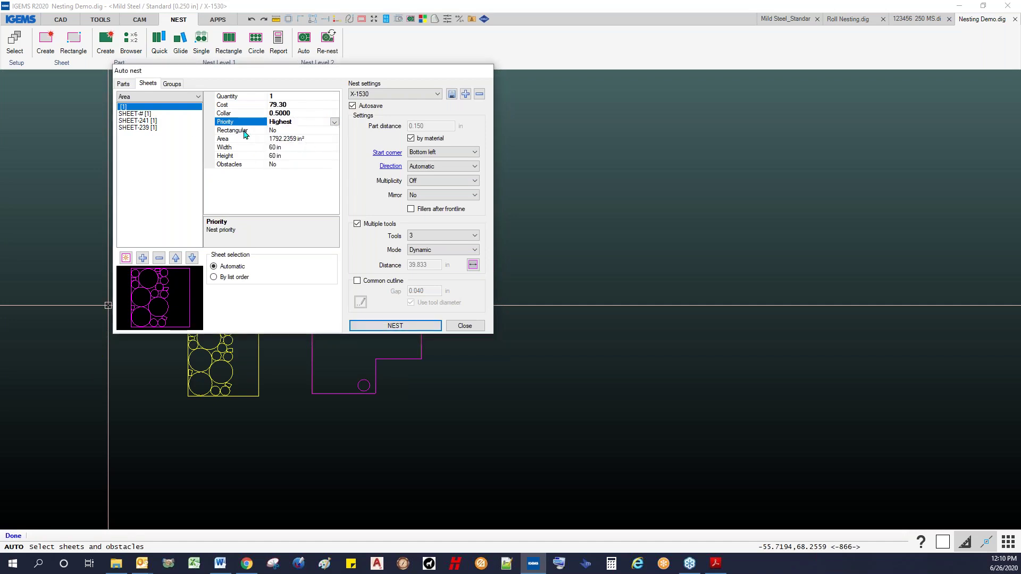
- Look through the remaining sheets and set the quantity of the 120 x 60 in sheet SHEET-239 to 10
{"action": "left_click", "coordinate": [133, 113]}
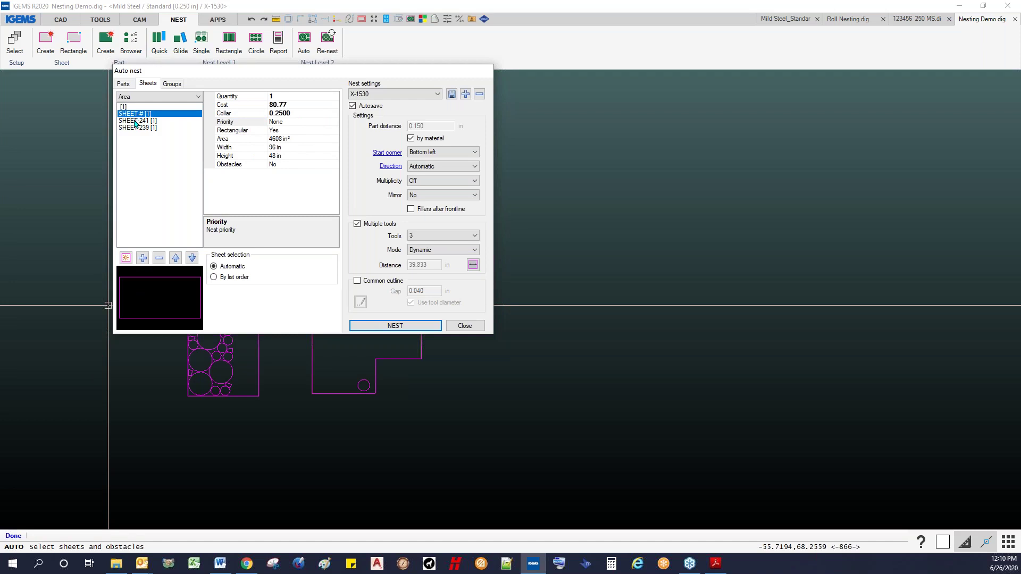
{"action": "left_click", "coordinate": [135, 121]}
{"action": "left_click", "coordinate": [137, 128]}
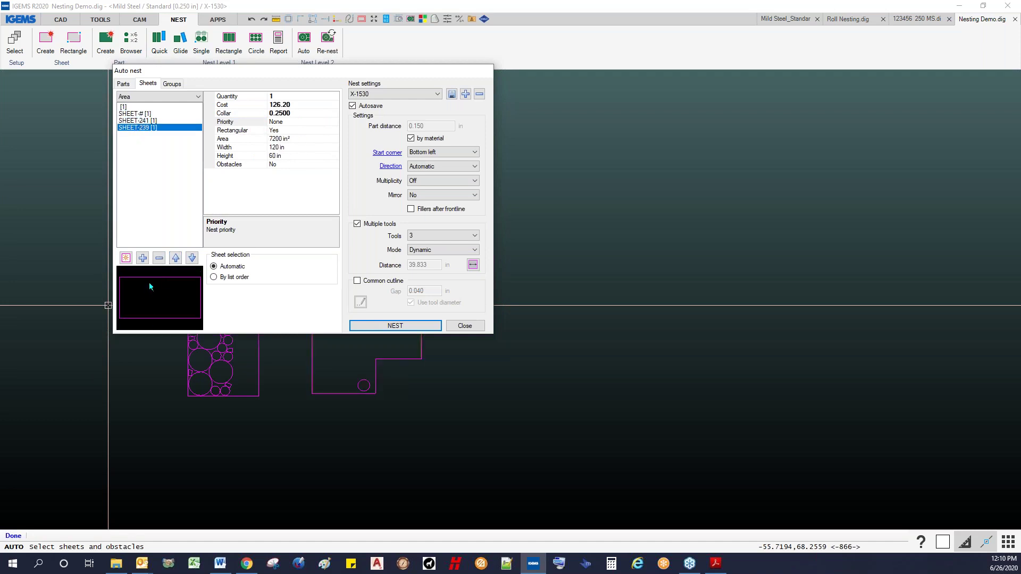
{"action": "left_click", "coordinate": [284, 98]}
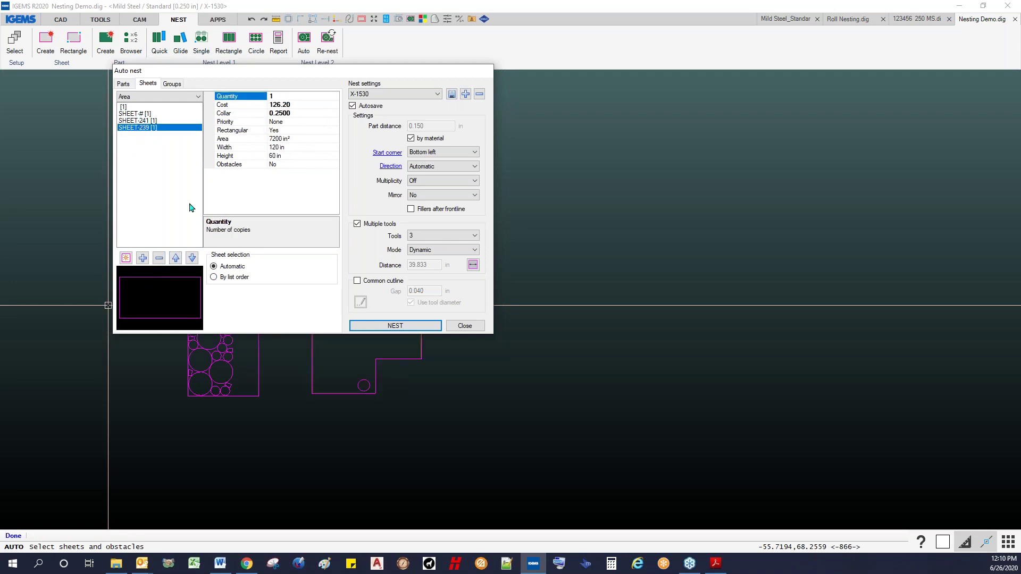
{"action": "type", "text": "0"}
{"action": "left_click", "coordinate": [155, 121]}
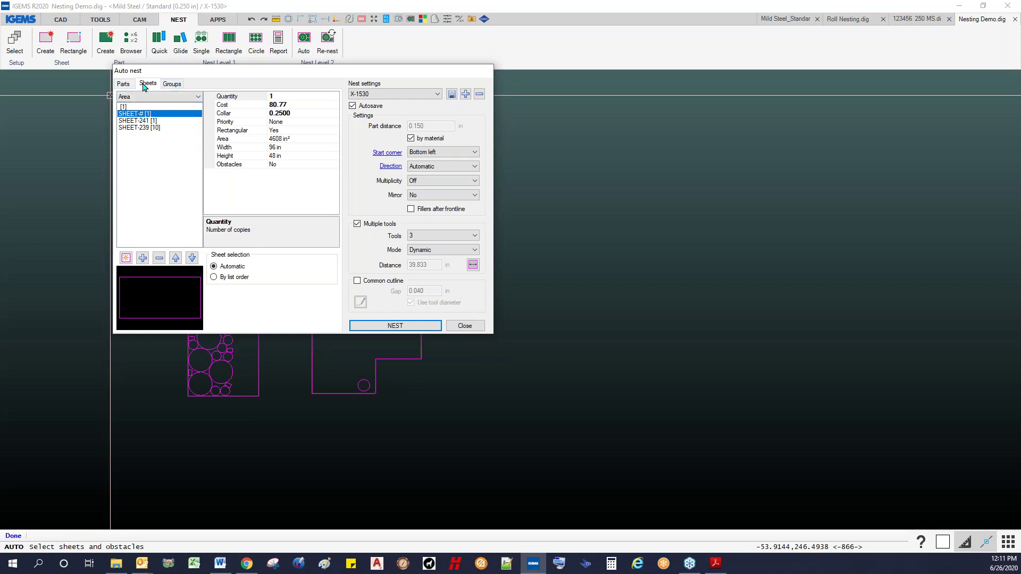
- Look at the nest's part groups and sheets, and return to the parts list
{"action": "left_click", "coordinate": [169, 85]}
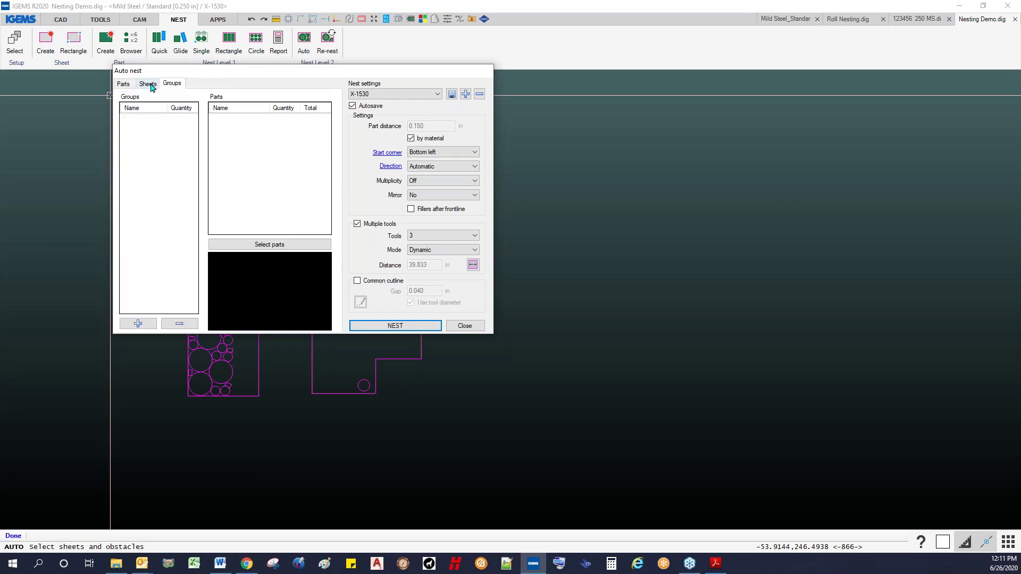
{"action": "left_click", "coordinate": [149, 85]}
{"action": "left_click", "coordinate": [124, 85]}
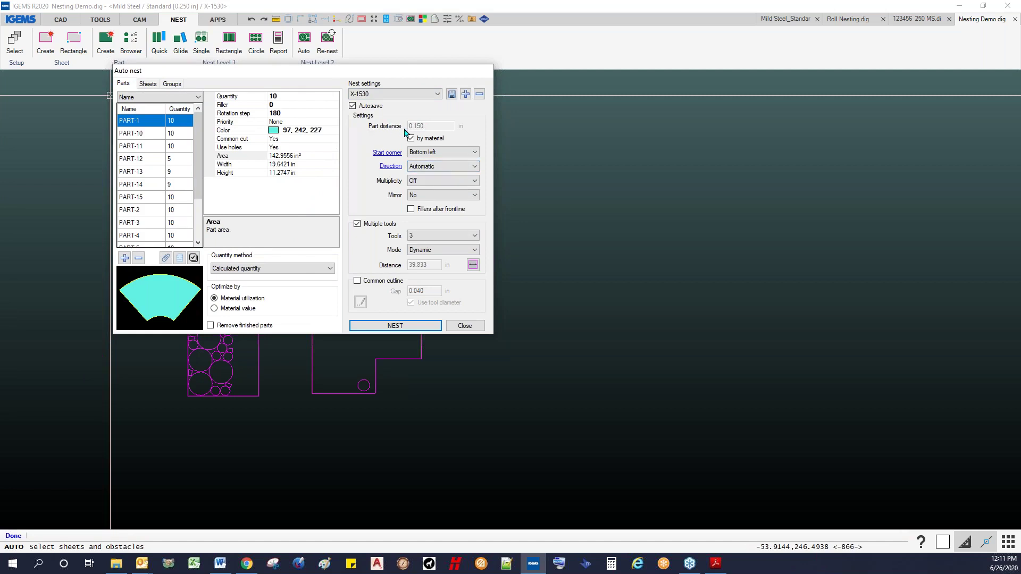
- Look through the saved nest settings and keep X-1530 selected
{"action": "left_click", "coordinate": [383, 95]}
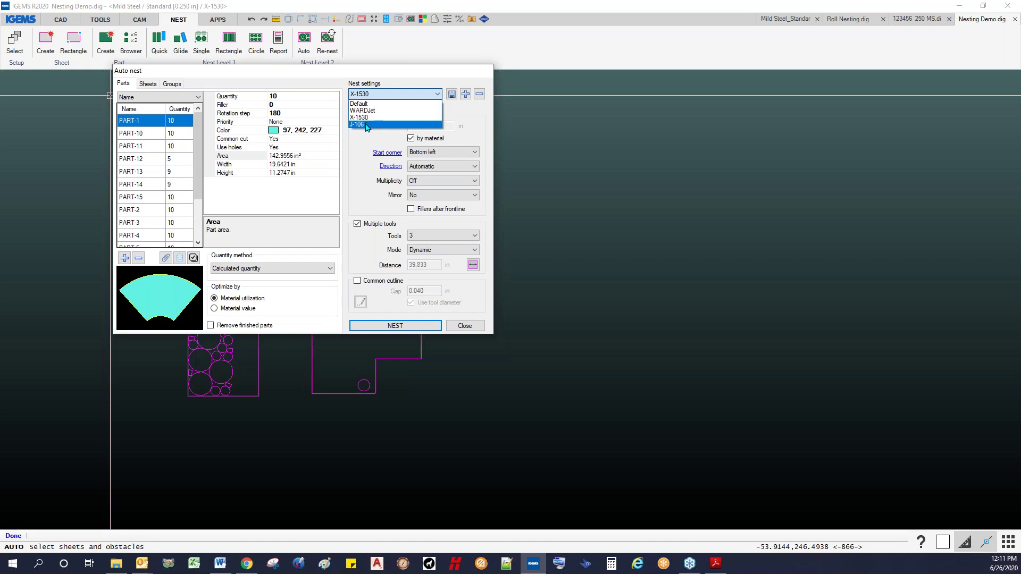
{"action": "left_click", "coordinate": [381, 116]}
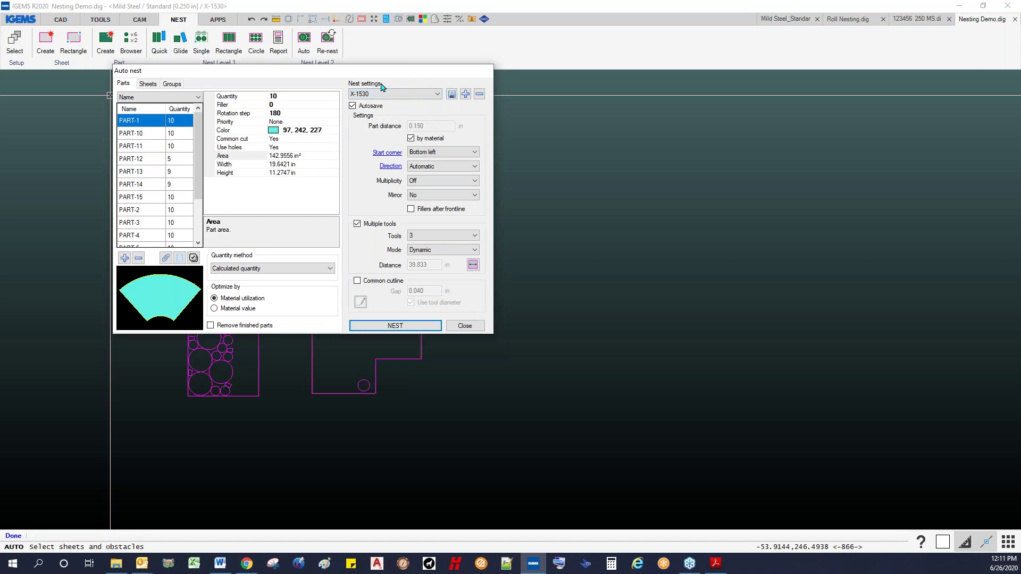
{"action": "left_click", "coordinate": [410, 95]}
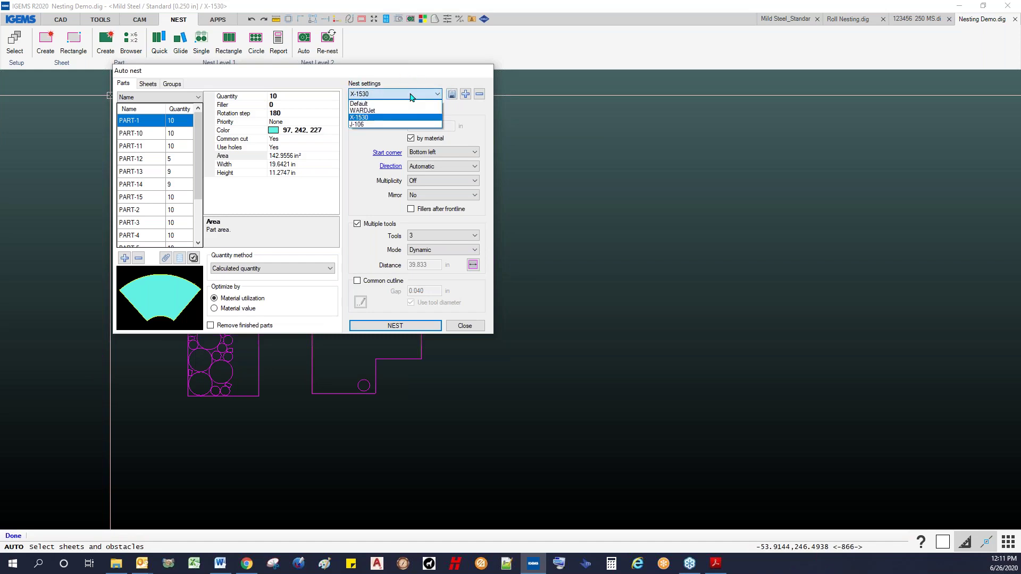
{"action": "left_click", "coordinate": [412, 96]}
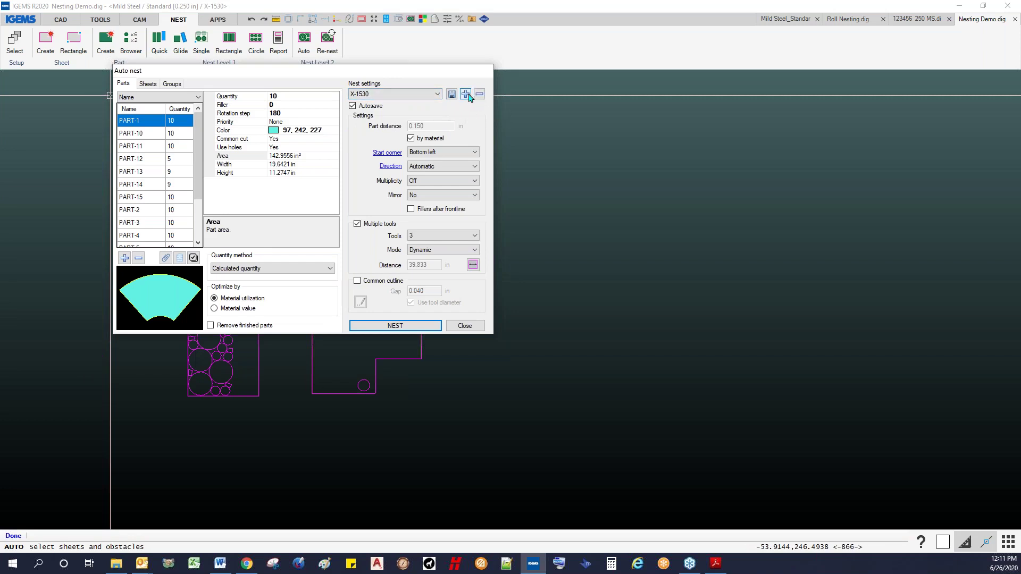
- Review the by-material part distance, start corner, direction and multiplicity options, keeping by material, Bottom left, Automatic and Off
{"action": "left_click", "coordinate": [411, 139]}
{"action": "left_click", "coordinate": [411, 139]}
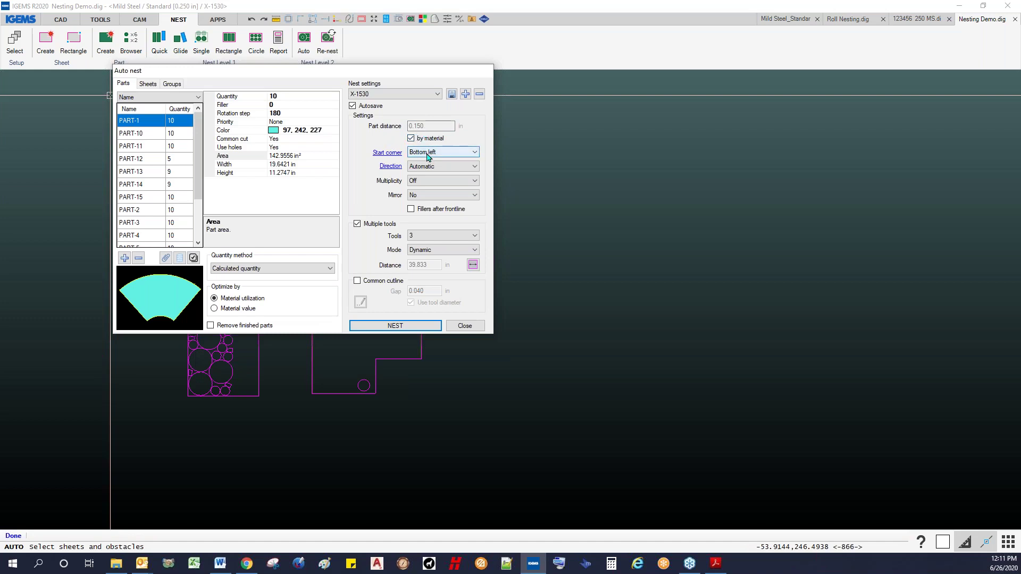
{"action": "left_click", "coordinate": [456, 152]}
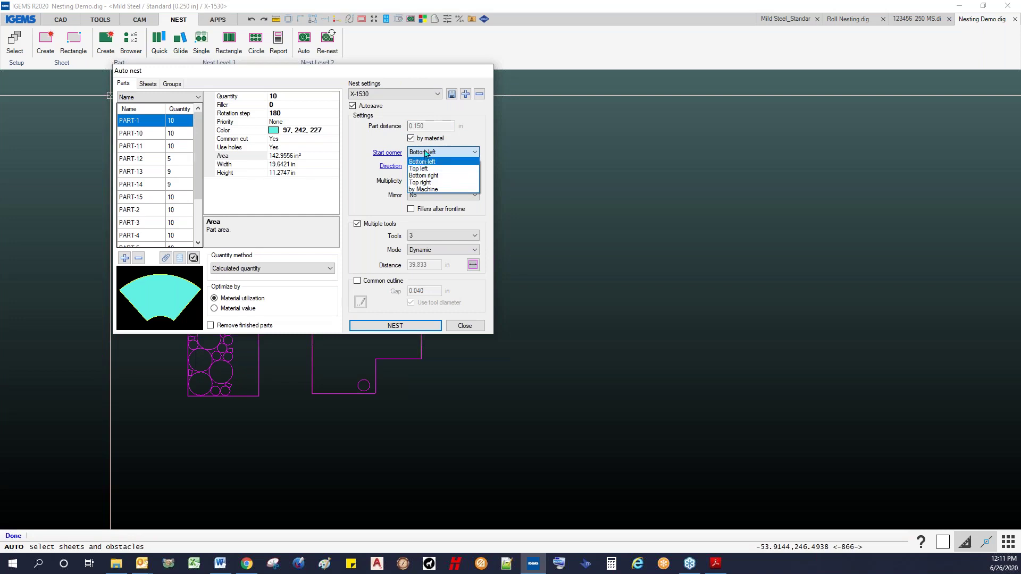
{"action": "left_click", "coordinate": [428, 162]}
{"action": "left_click", "coordinate": [435, 167]}
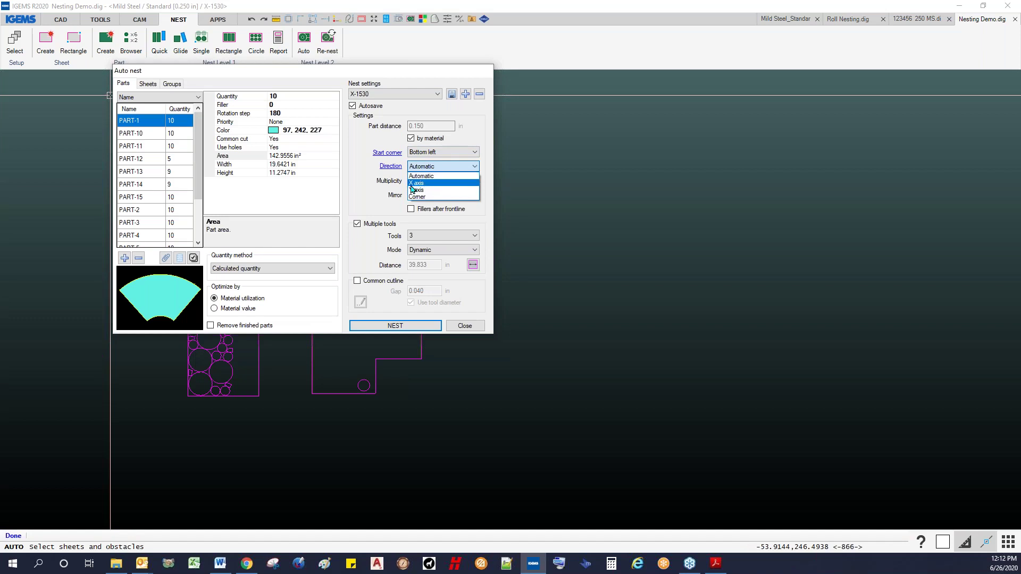
{"action": "key", "text": "Escape"}
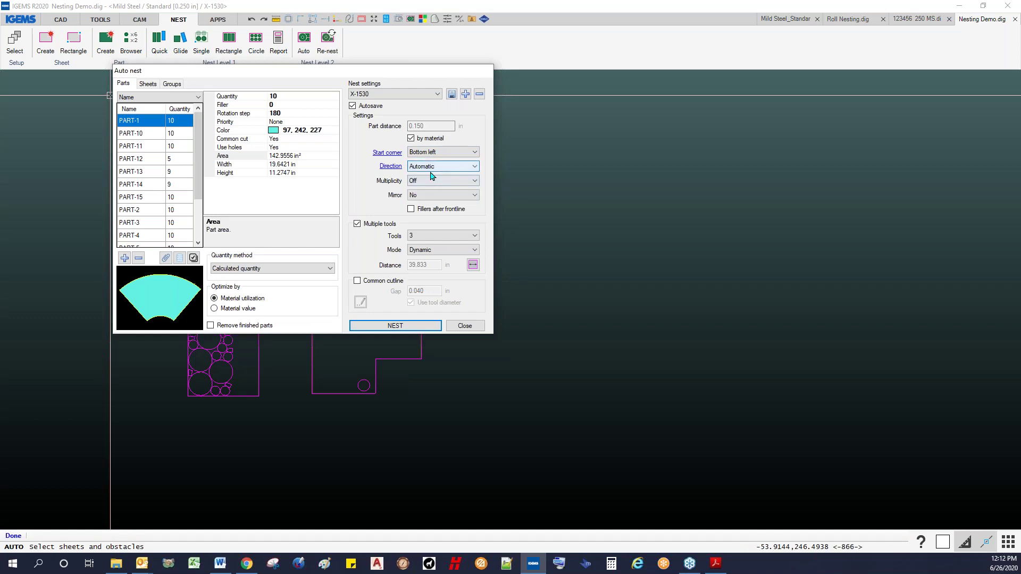
{"action": "left_click", "coordinate": [426, 181]}
{"action": "left_click", "coordinate": [425, 185]}
- Review the tool count option for multiple tools, and turn multiple tools off for the nest
{"action": "left_click", "coordinate": [376, 226]}
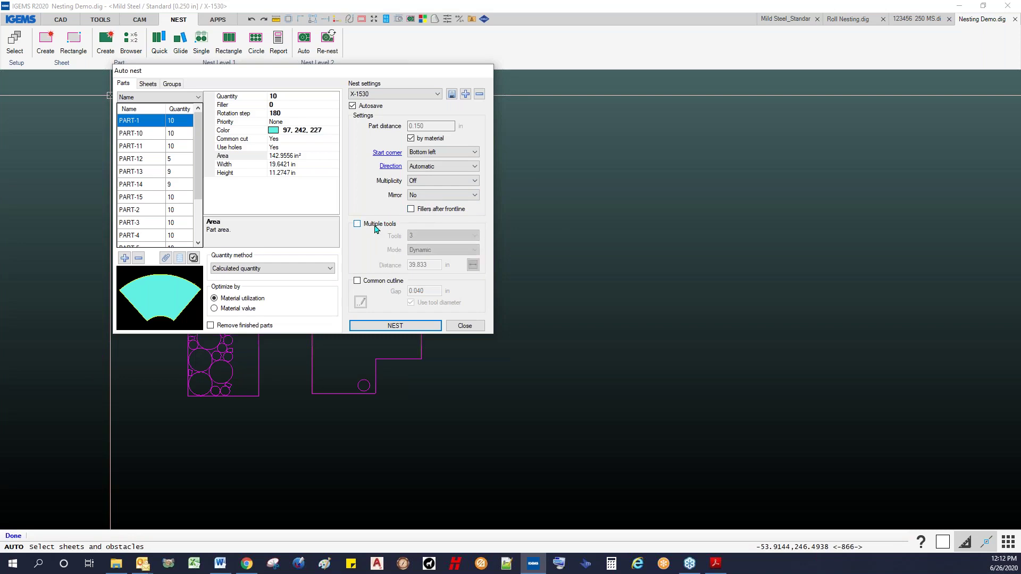
{"action": "left_click", "coordinate": [375, 226]}
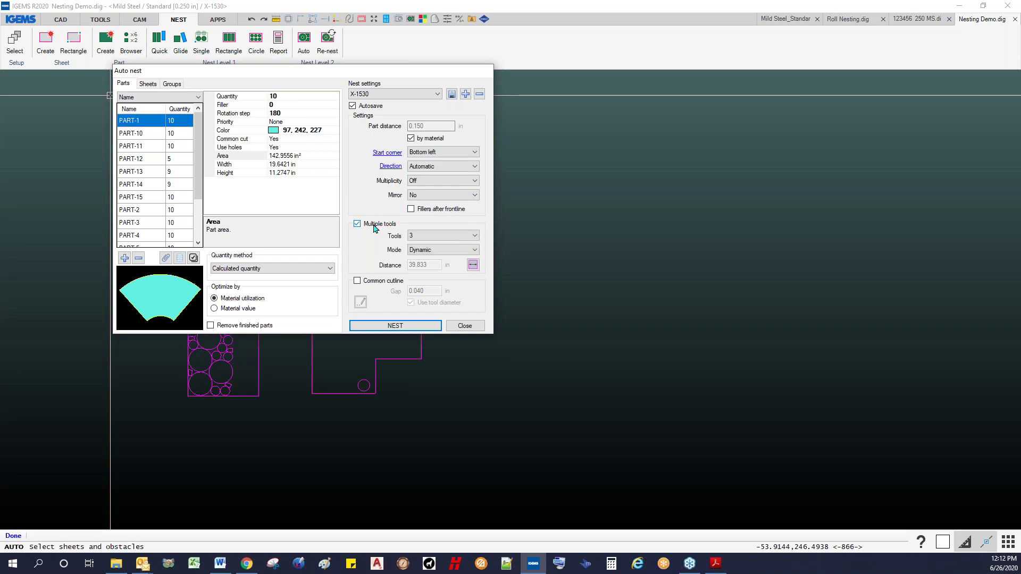
{"action": "left_click", "coordinate": [417, 238]}
{"action": "left_click", "coordinate": [417, 238]}
{"action": "left_click", "coordinate": [388, 228]}
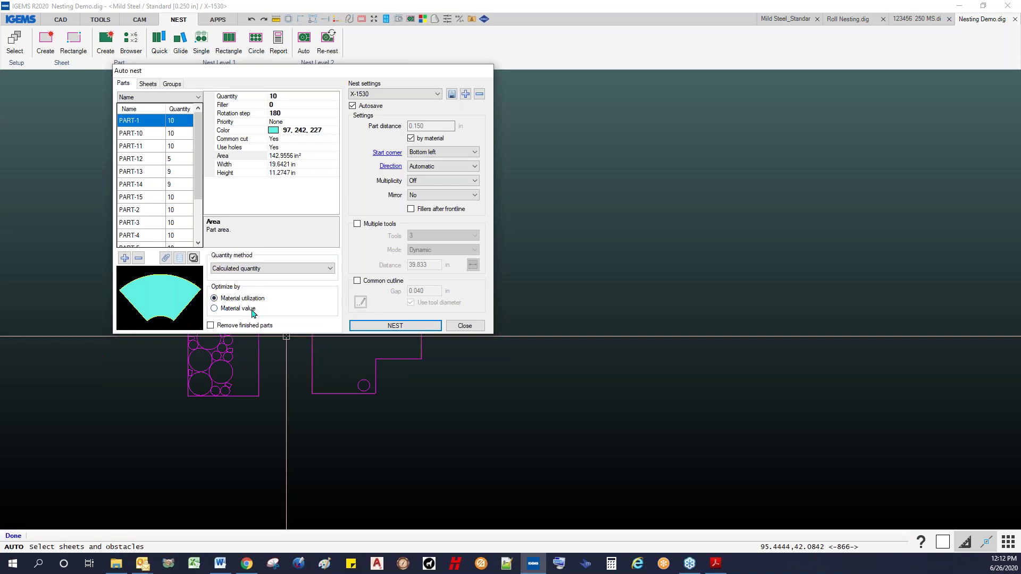
- Recheck the sheet properties and the groups, and go back to PART-1's properties
{"action": "left_click", "coordinate": [148, 83]}
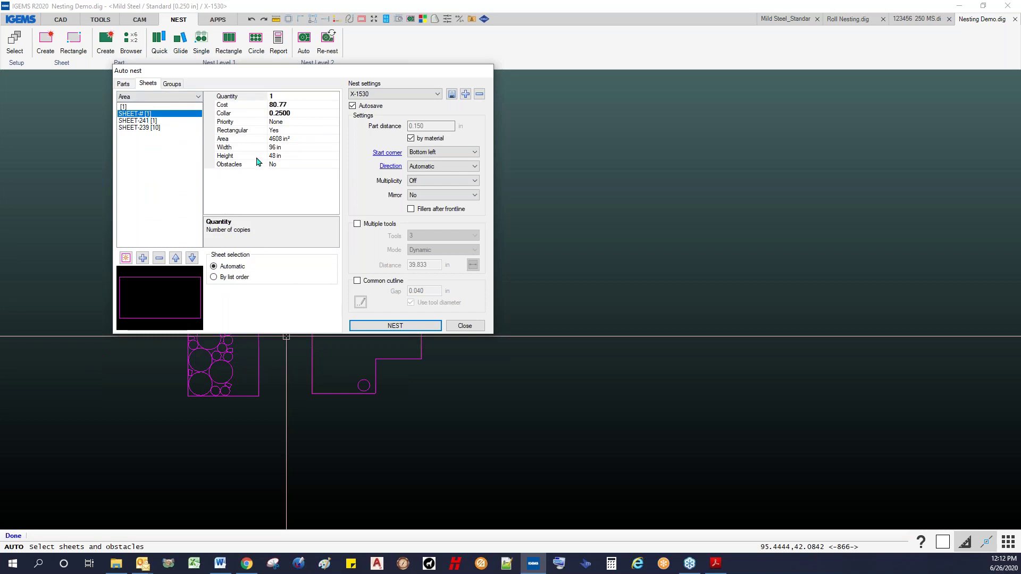
{"action": "left_click", "coordinate": [169, 85]}
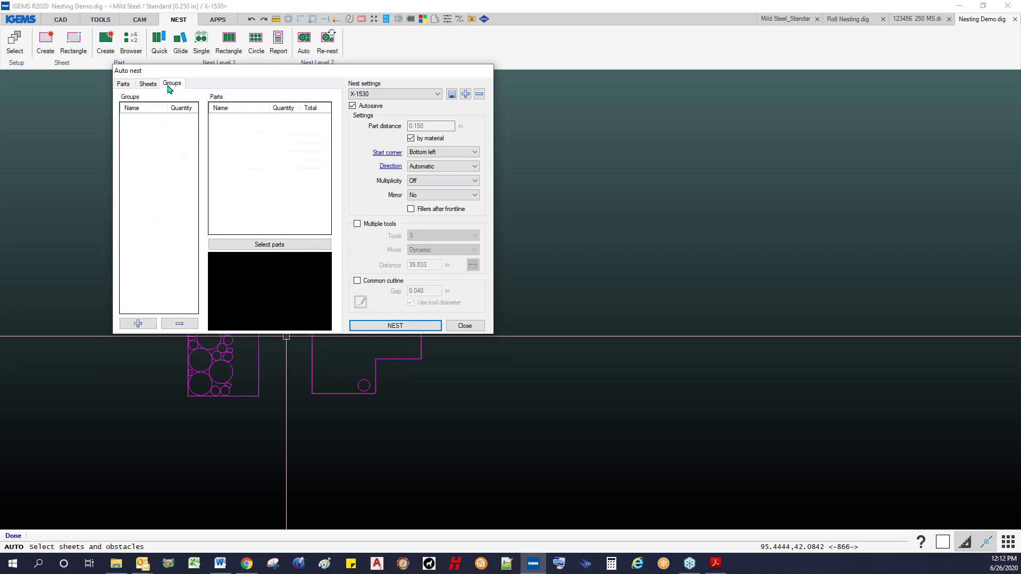
{"action": "left_click", "coordinate": [127, 85]}
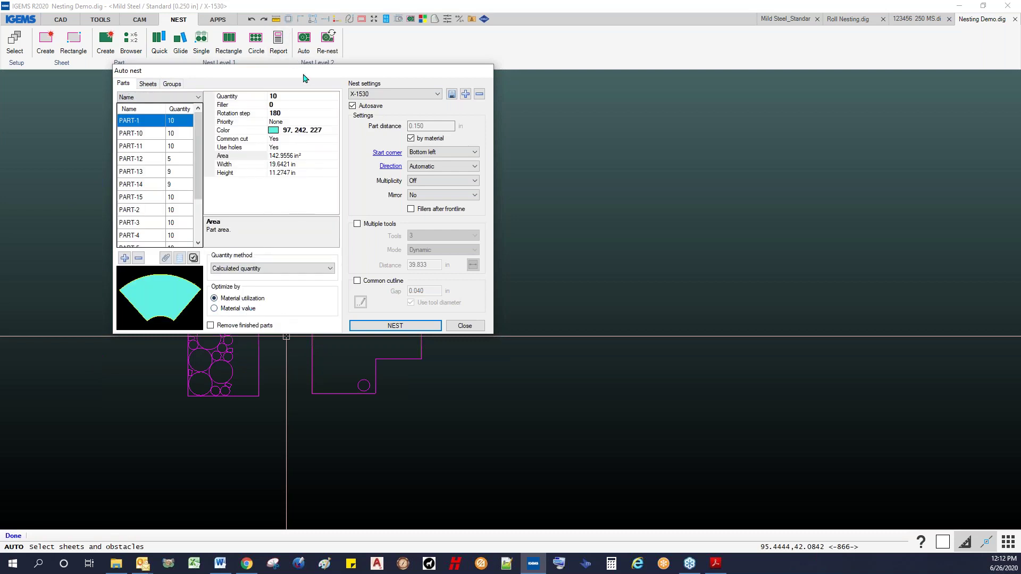
- Start auto-nesting the parts with the X-1530 settings, optimized by material utilization and with finished parts not removed
{"action": "left_click_drag", "start_coordinate": [303, 75], "coordinate": [516, 86]}
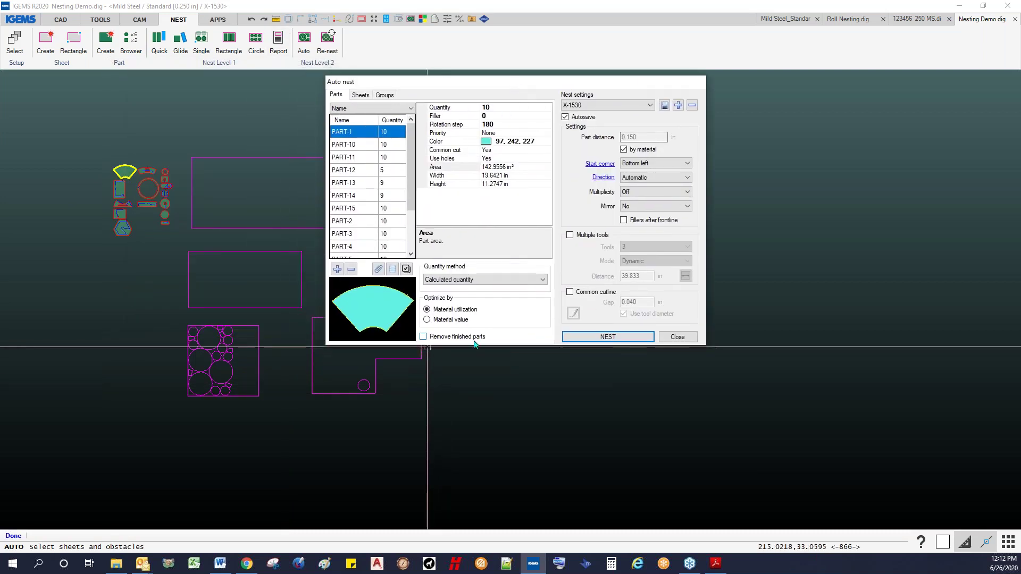
{"action": "left_click", "coordinate": [423, 336]}
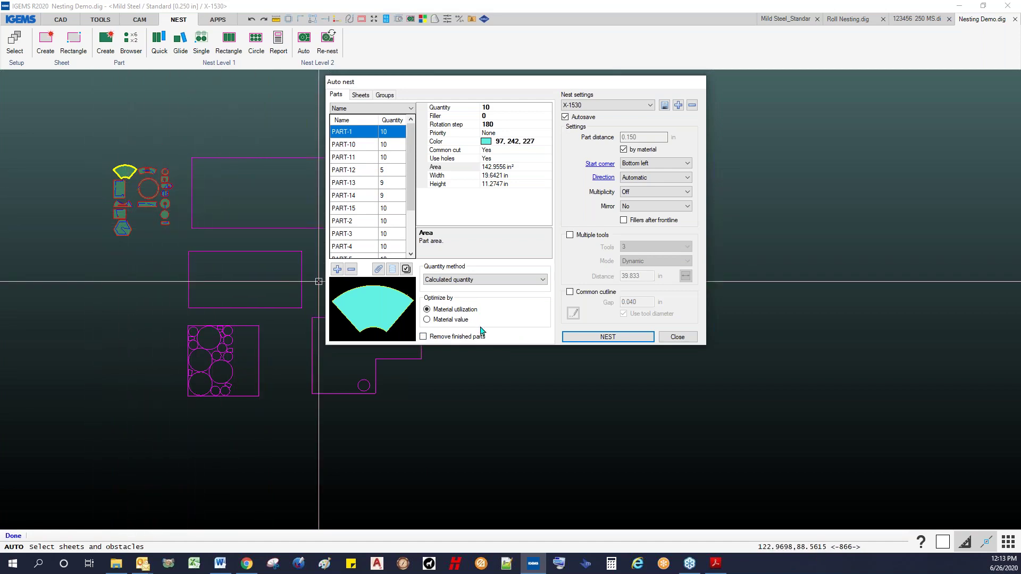
{"action": "left_click_drag", "start_coordinate": [456, 85], "coordinate": [396, 72]}
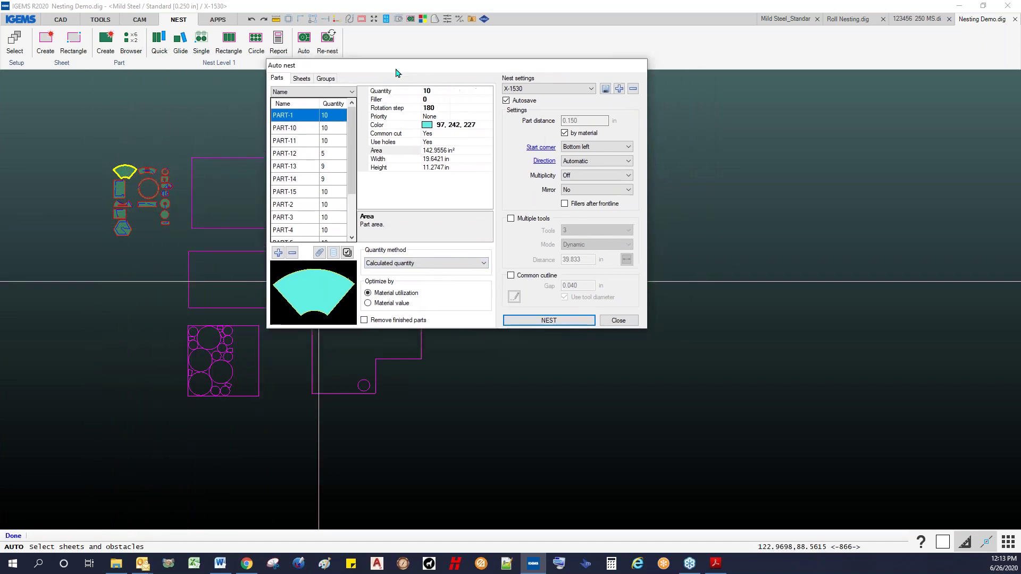
{"action": "left_click", "coordinate": [555, 319]}
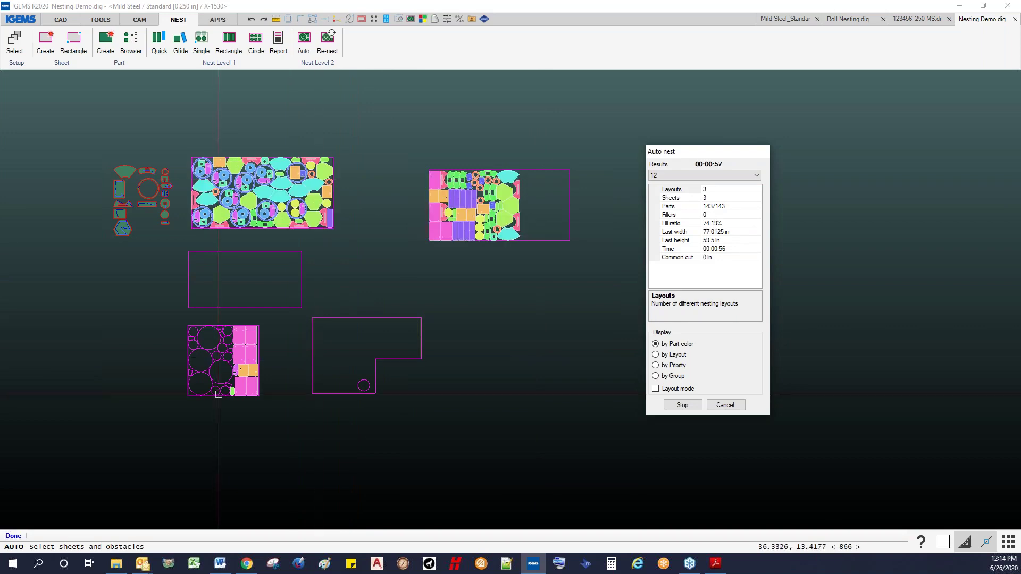
- Examine the nesting result close up on the 60 x 60 in scrap sheet and across all the sheets
{"action": "scroll", "coordinate": [228, 385], "scroll_direction": "up", "scroll_amount": 4}
{"action": "scroll", "coordinate": [235, 383], "scroll_direction": "up", "scroll_amount": 5}
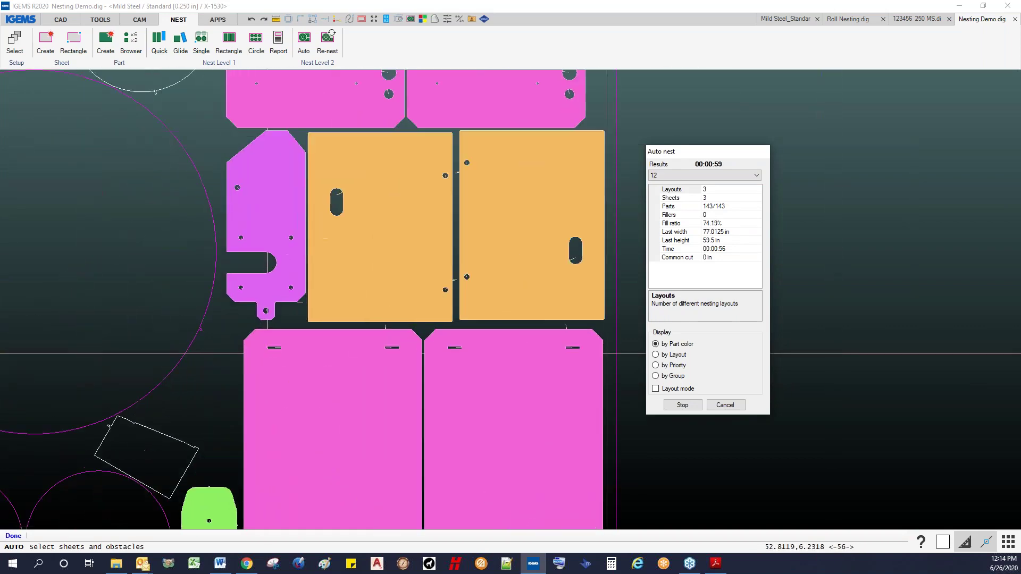
{"action": "scroll", "coordinate": [222, 441], "scroll_direction": "down", "scroll_amount": 4}
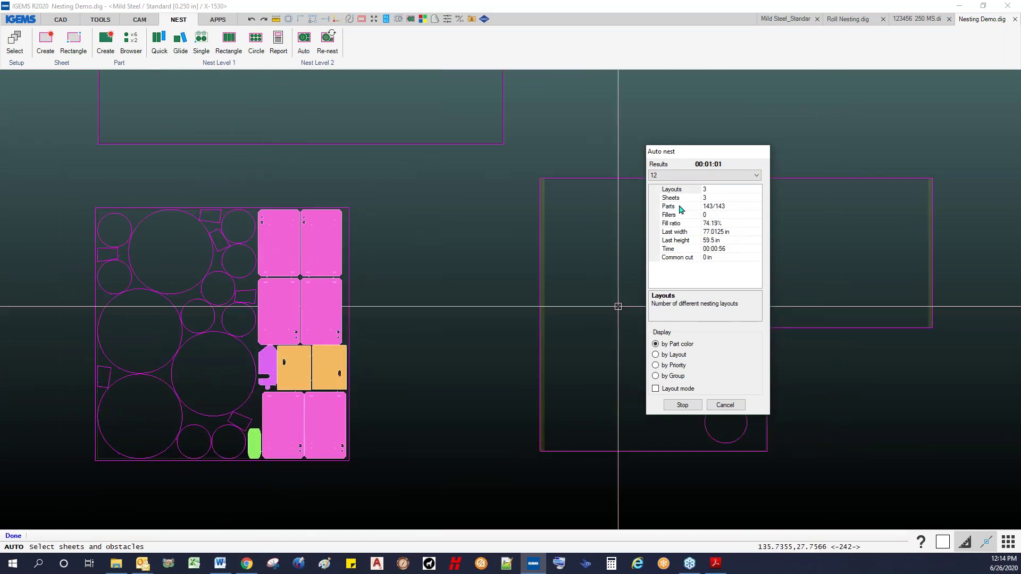
{"action": "left_click_drag", "start_coordinate": [690, 157], "coordinate": [313, 146]}
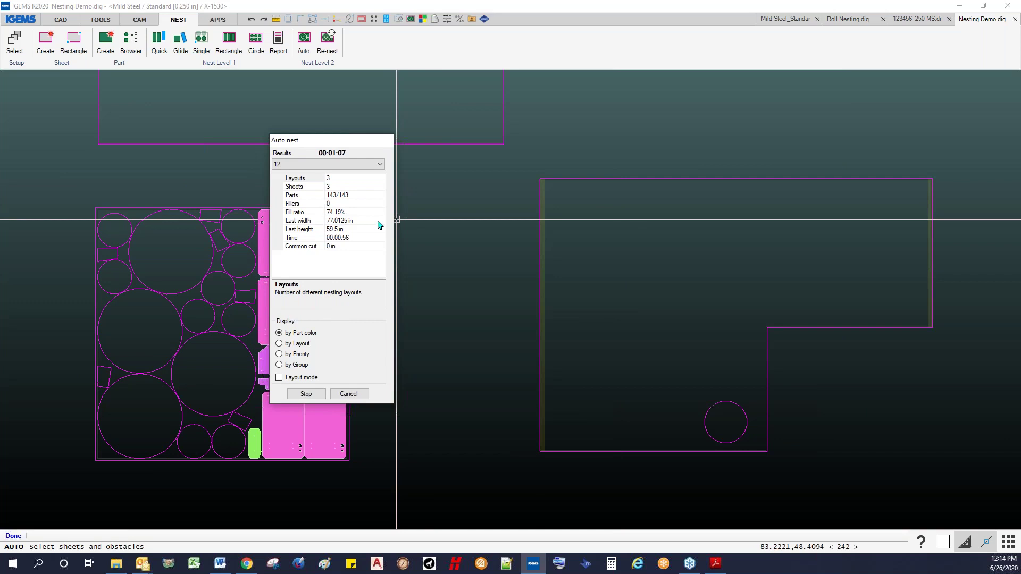
{"action": "scroll", "coordinate": [428, 246], "scroll_direction": "down", "scroll_amount": 4}
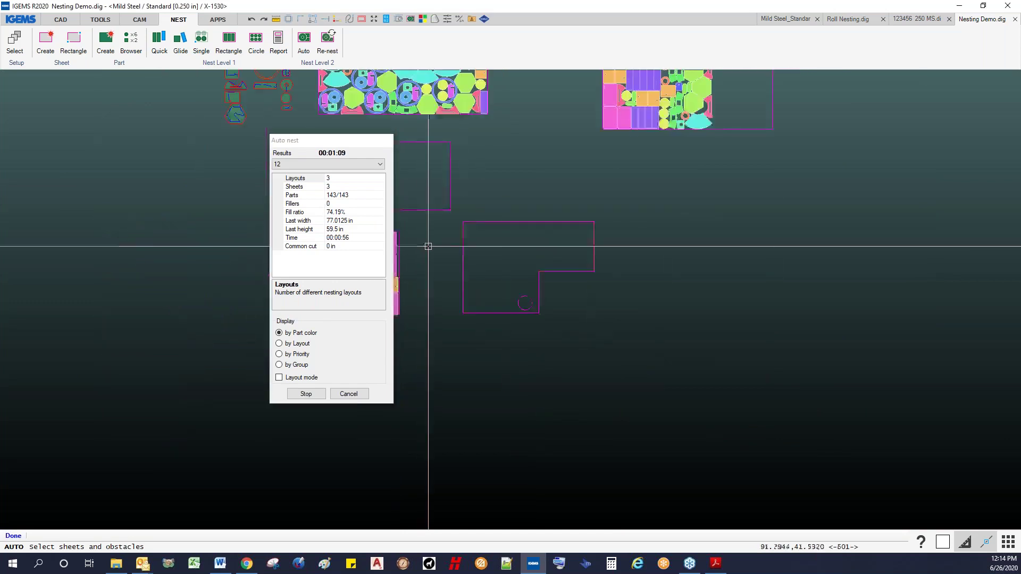
{"action": "scroll", "coordinate": [429, 246], "scroll_direction": "down", "scroll_amount": 2}
{"action": "middle_click_drag", "start_coordinate": [433, 246], "coordinate": [538, 314]}
{"action": "left_click_drag", "start_coordinate": [326, 145], "coordinate": [226, 157]}
{"action": "middle_click_drag", "start_coordinate": [547, 226], "coordinate": [460, 239]}
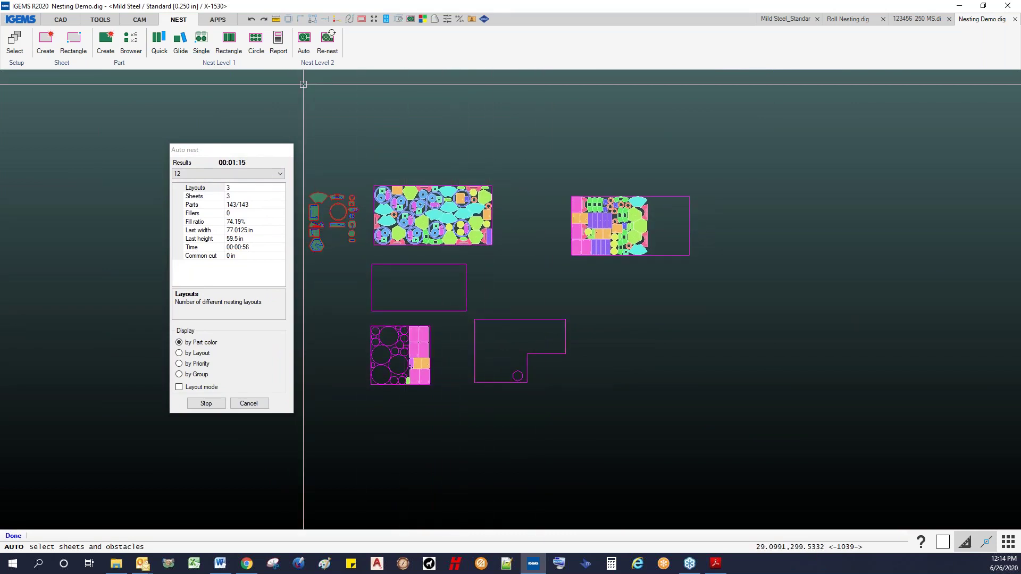
- Stop the auto nest and accept result 12, placing the nested parts on the sheets
{"action": "left_click", "coordinate": [207, 403]}
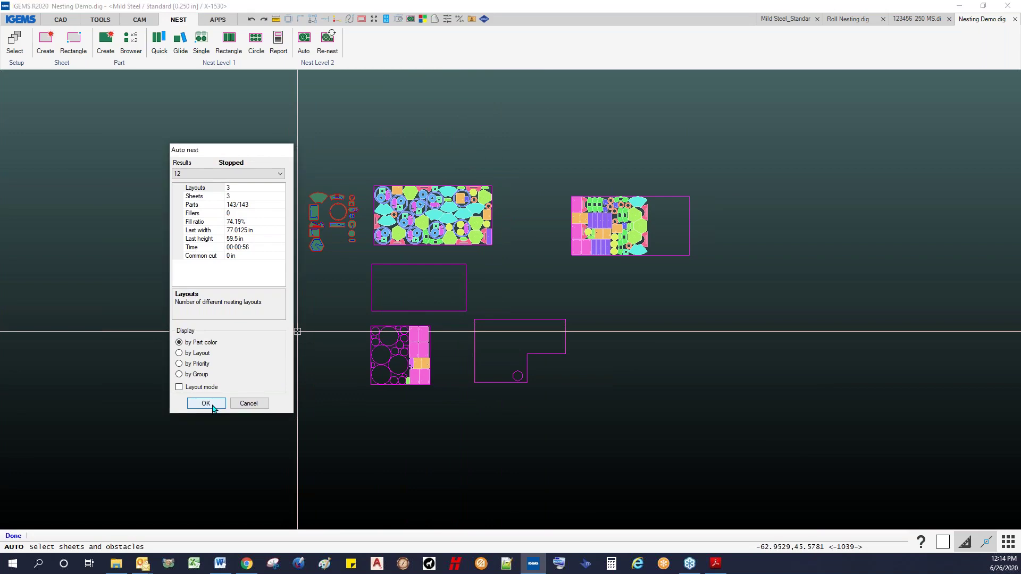
{"action": "left_click", "coordinate": [212, 407]}
{"action": "middle_click_drag", "start_coordinate": [346, 297], "coordinate": [175, 378]}
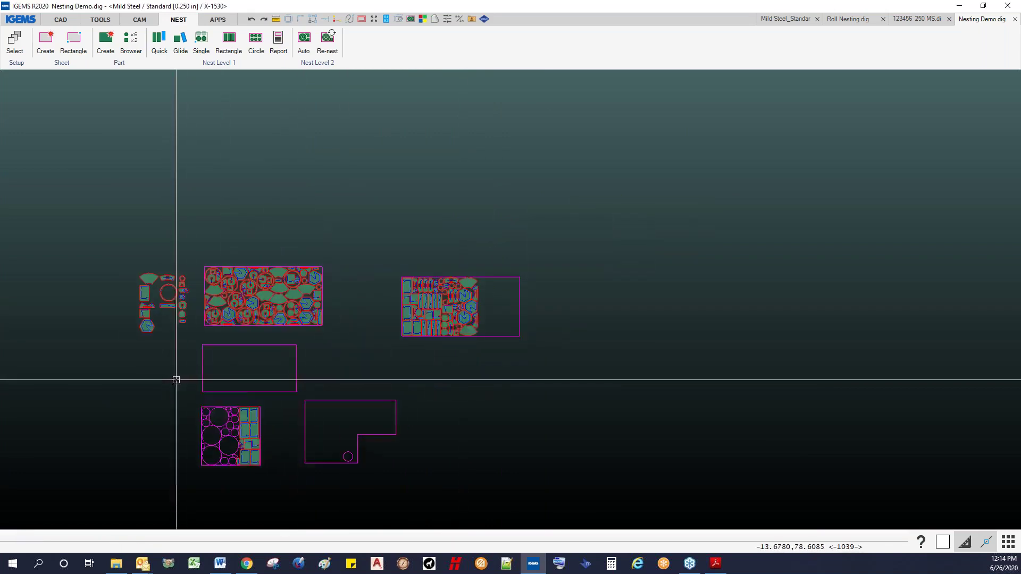
{"action": "scroll", "coordinate": [247, 359], "scroll_direction": "up", "scroll_amount": 3}
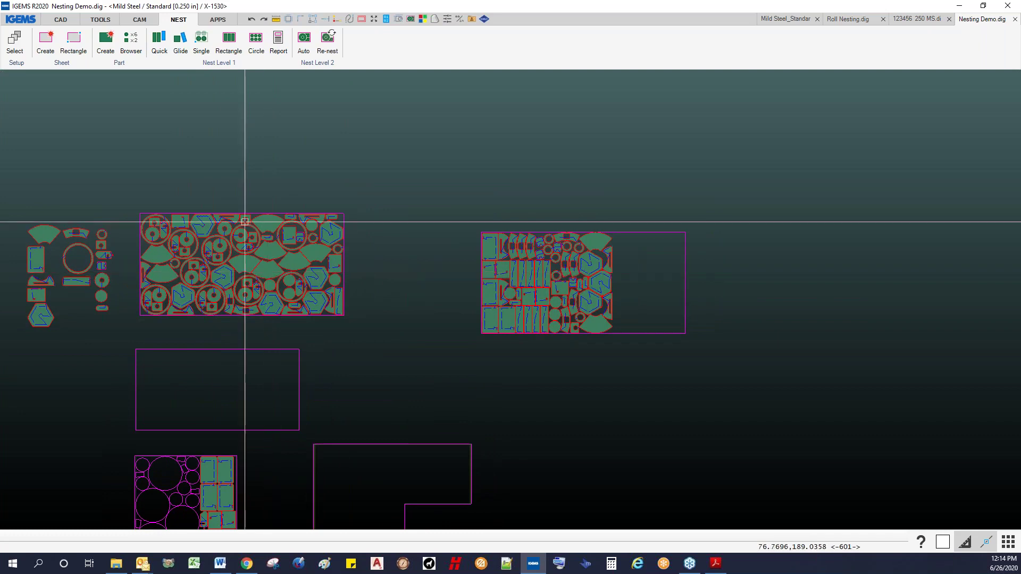
- Create a cut order for all parts nested on the original 120 x 60 in sheet
{"action": "left_click", "coordinate": [140, 20]}
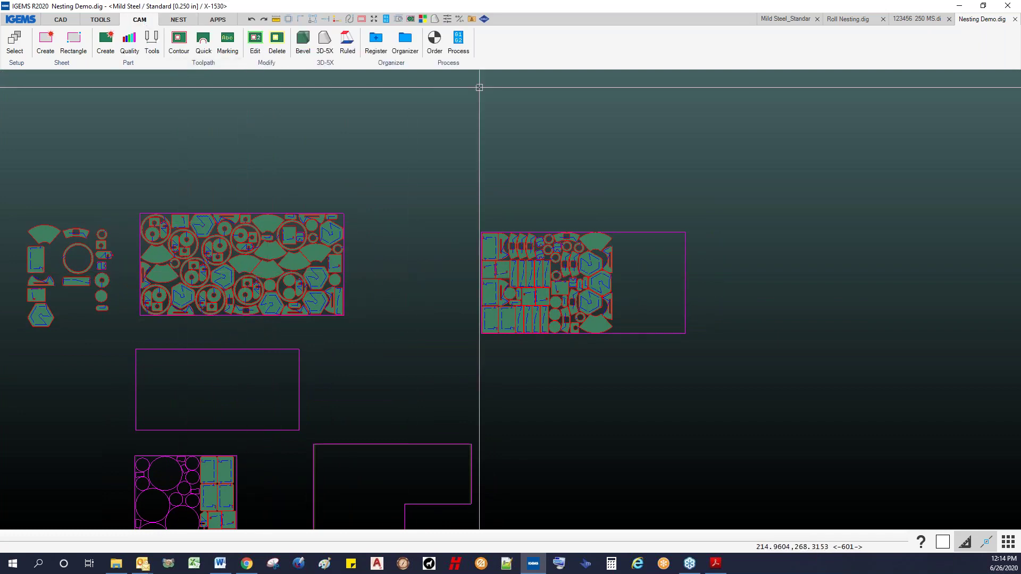
{"action": "left_click", "coordinate": [435, 43]}
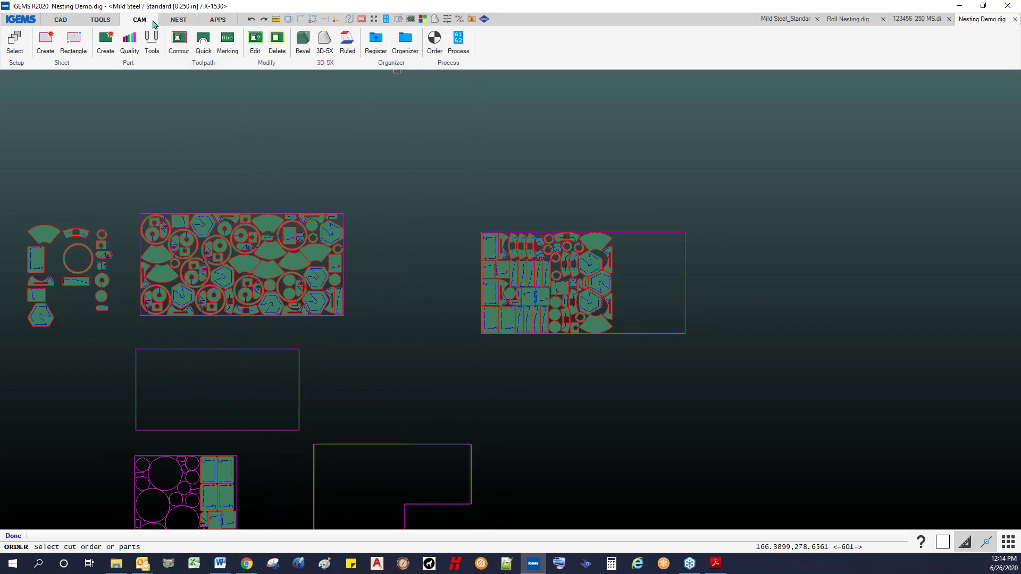
{"action": "left_click_drag", "start_coordinate": [125, 199], "coordinate": [370, 331]}
{"action": "right_click", "coordinate": [370, 331]}
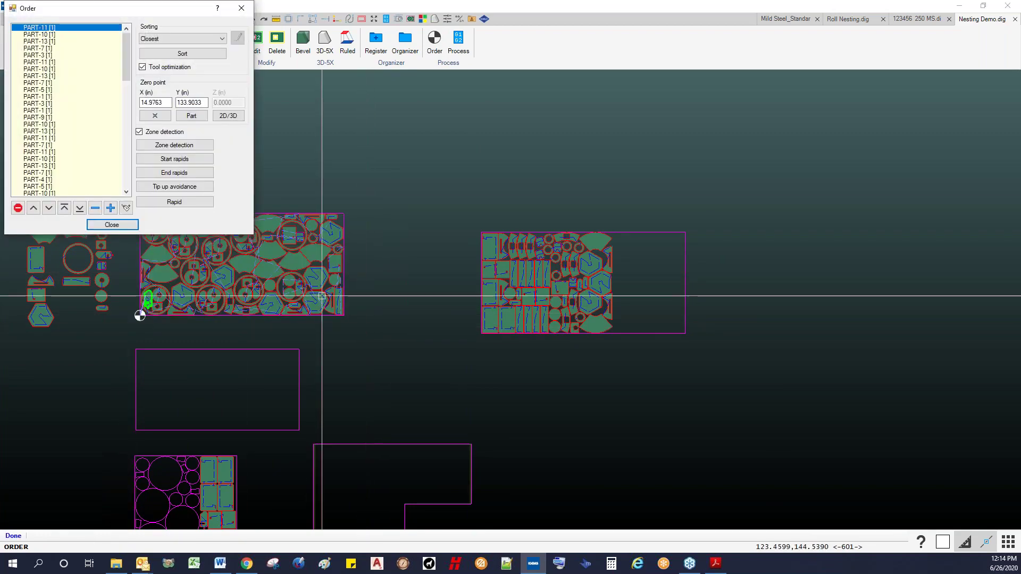
- Go through the first parts in the cut order one by one, and check the sorting methods, keeping Closest
{"action": "left_click", "coordinate": [53, 35]}
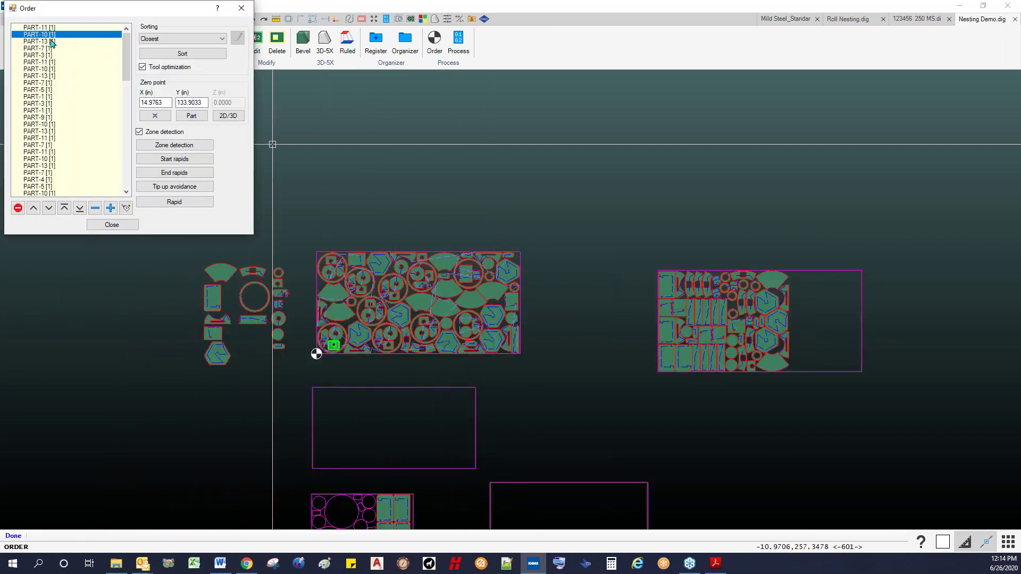
{"action": "key", "text": "Down"}
{"action": "key", "text": "Down"}
{"action": "key", "text": "Down"}
{"action": "key", "text": "Down"}
{"action": "key", "text": "Down"}
{"action": "key", "text": "Down"}
{"action": "key", "text": "Down"}
{"action": "key", "text": "Down"}
{"action": "key", "text": "Down"}
{"action": "key", "text": "Down"}
{"action": "key", "text": "Down"}
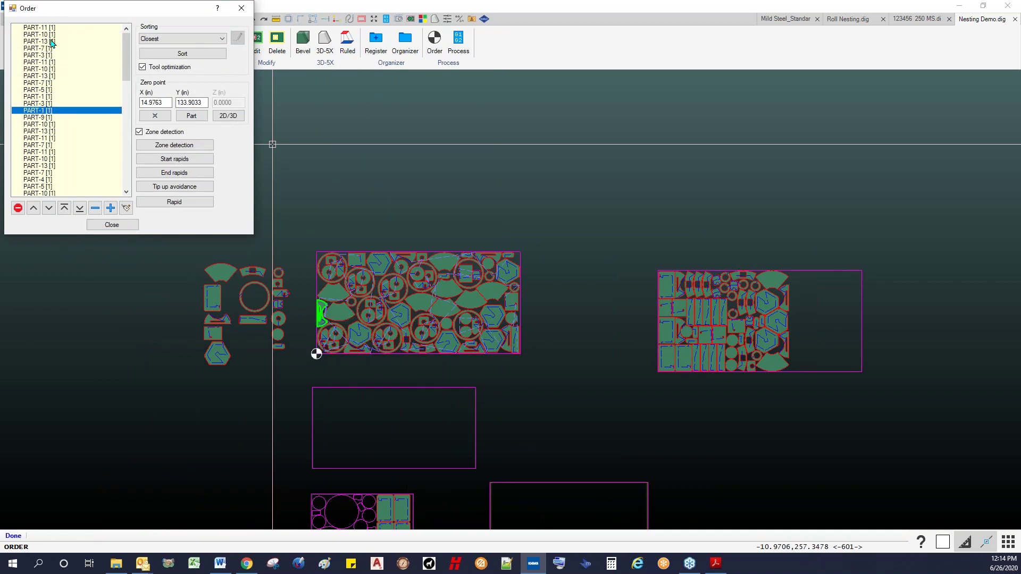
{"action": "key", "text": "Down"}
{"action": "key", "text": "Down"}
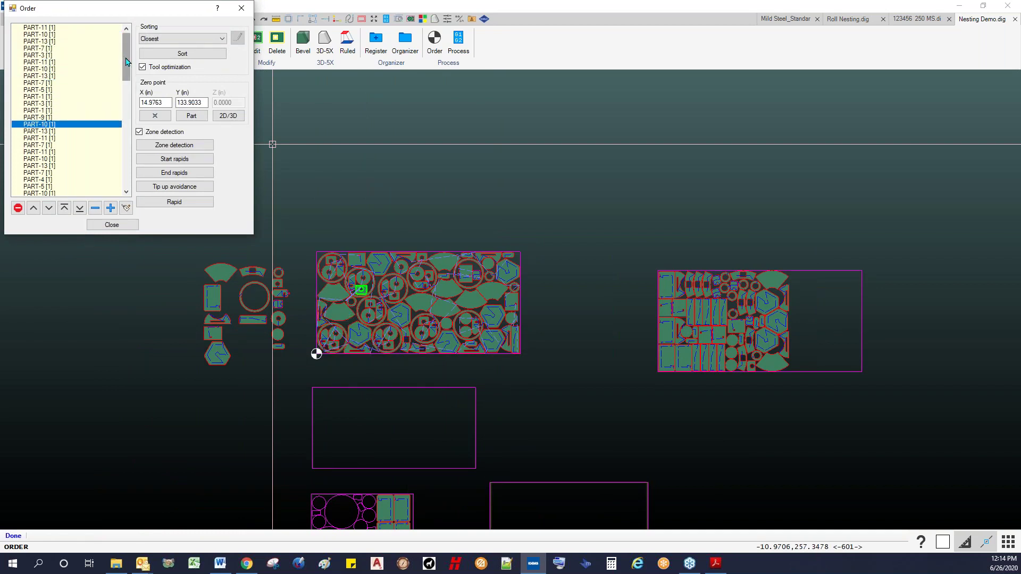
{"action": "left_click", "coordinate": [167, 39]}
{"action": "left_click", "coordinate": [167, 40]}
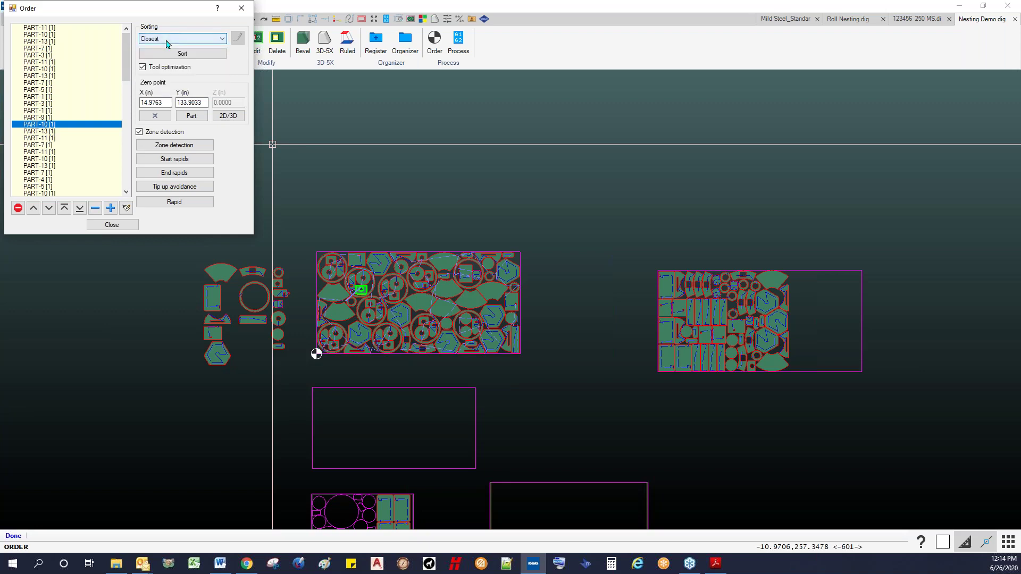
- Close the cut order and undo the accepted nest so the sheets are empty again
{"action": "left_click", "coordinate": [112, 225]}
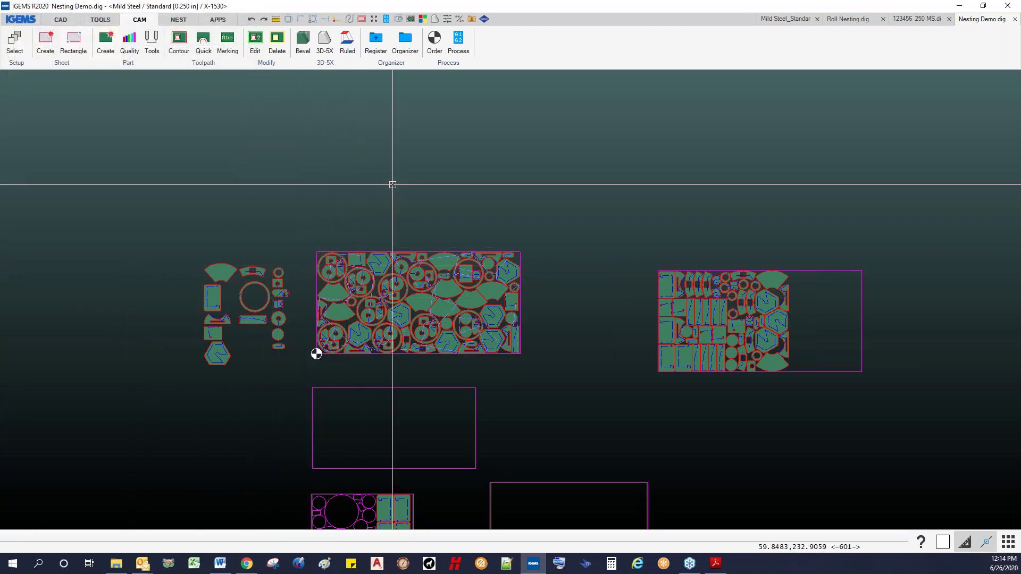
{"action": "scroll", "coordinate": [298, 187], "scroll_direction": "down", "scroll_amount": 2}
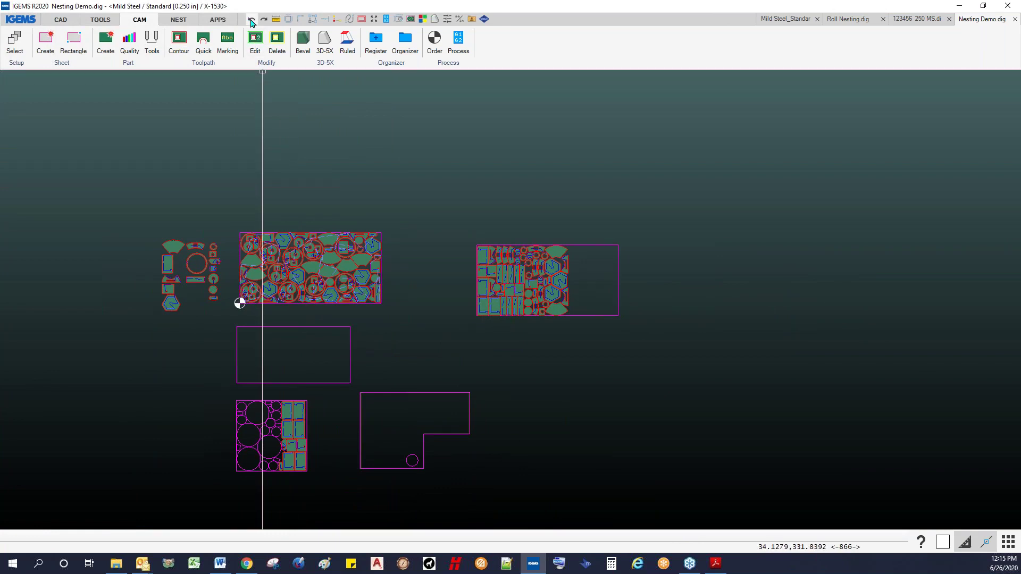
{"action": "left_click", "coordinate": [251, 22]}
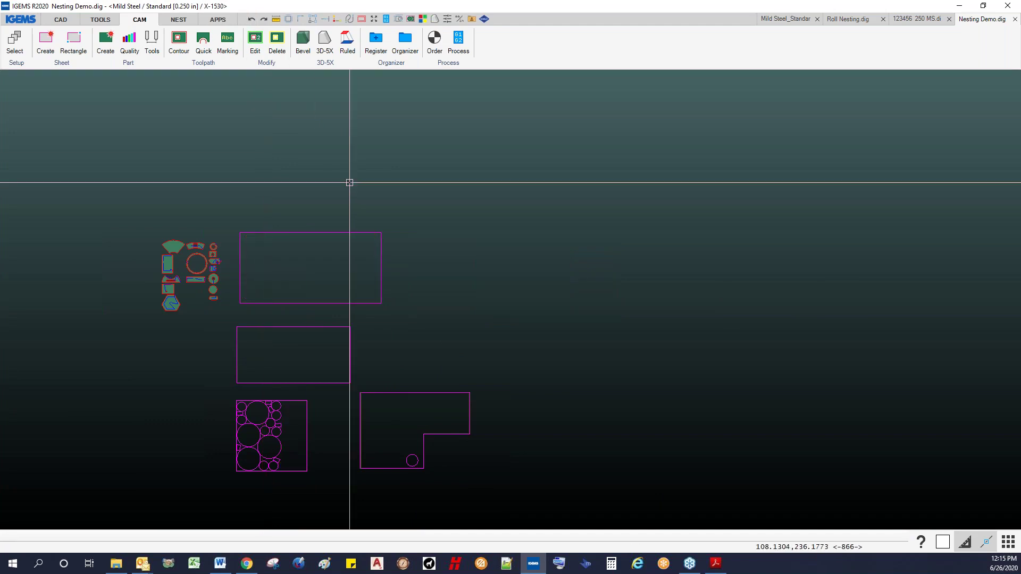
- Start an auto nest with all the parts and the original 120 x 60 in sheet
{"action": "left_click", "coordinate": [181, 19]}
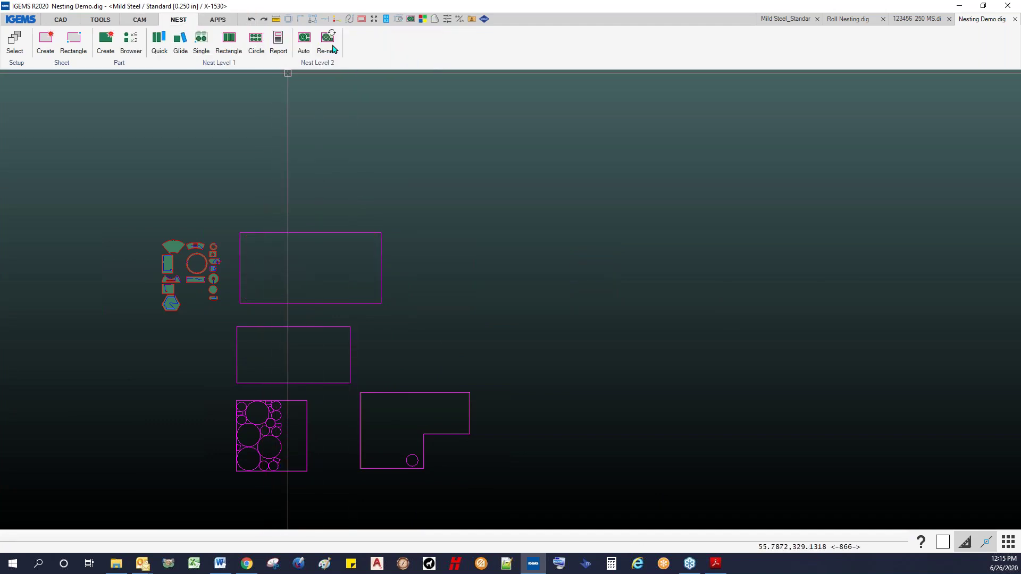
{"action": "left_click", "coordinate": [304, 40]}
{"action": "left_click_drag", "start_coordinate": [100, 205], "coordinate": [243, 345]}
{"action": "right_click", "coordinate": [237, 340]}
{"action": "middle_click_drag", "start_coordinate": [237, 340], "coordinate": [198, 287]}
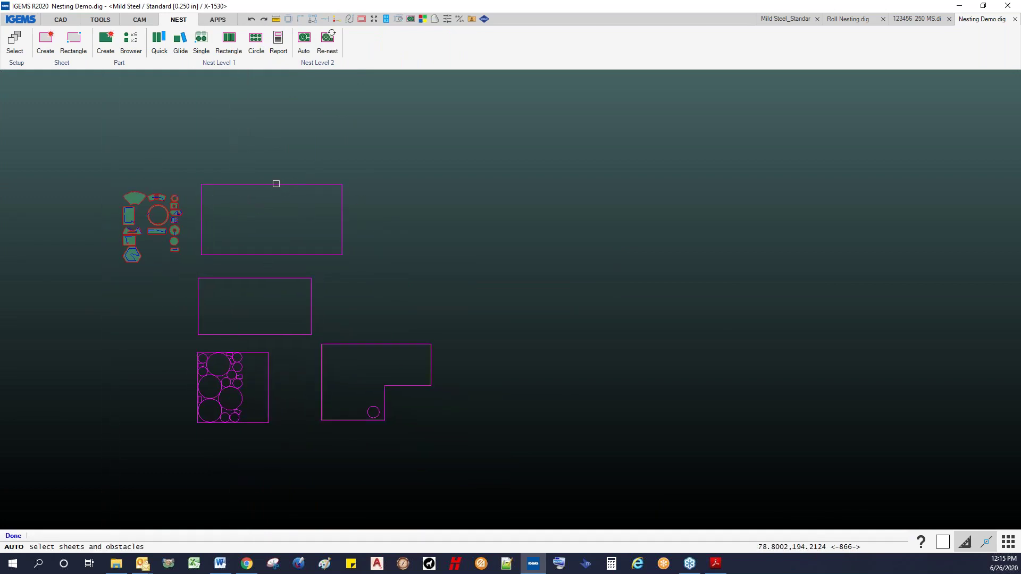
{"action": "left_click", "coordinate": [276, 184]}
{"action": "right_click", "coordinate": [356, 199]}
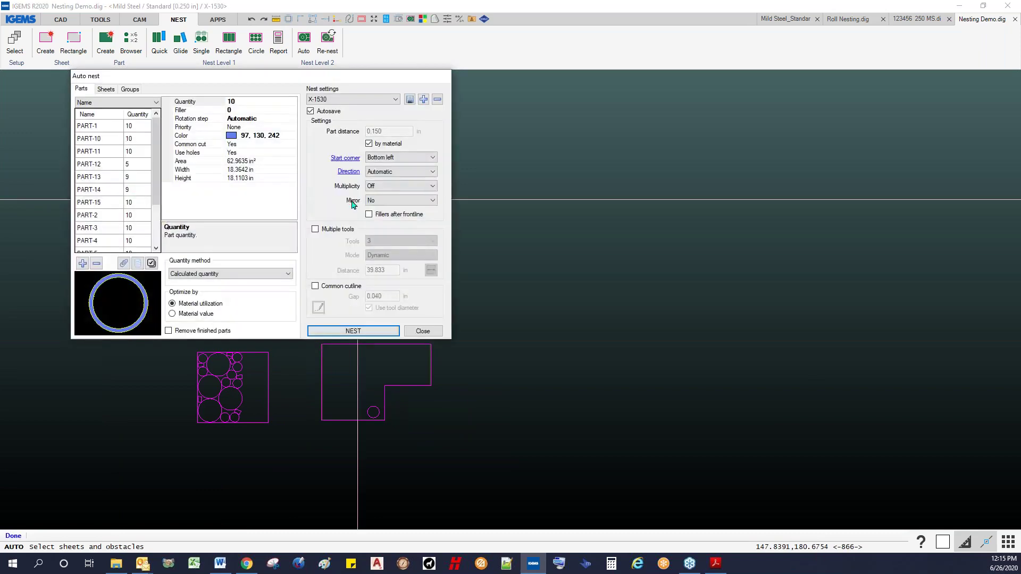
{"action": "left_click_drag", "start_coordinate": [257, 79], "coordinate": [558, 132]}
{"action": "middle_click_drag", "start_coordinate": [339, 272], "coordinate": [269, 277]}
{"action": "left_click_drag", "start_coordinate": [512, 137], "coordinate": [480, 132]}
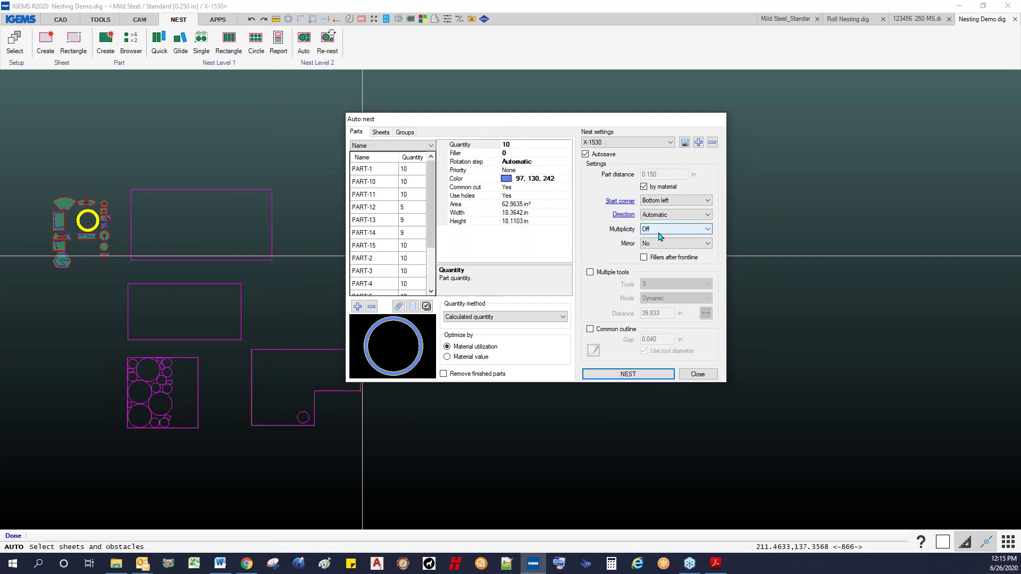
- Trial-nest the parts with the 120 x 60 in sheet quantity set to 10, view it in layout mode, and cancel
{"action": "left_click", "coordinate": [380, 133]}
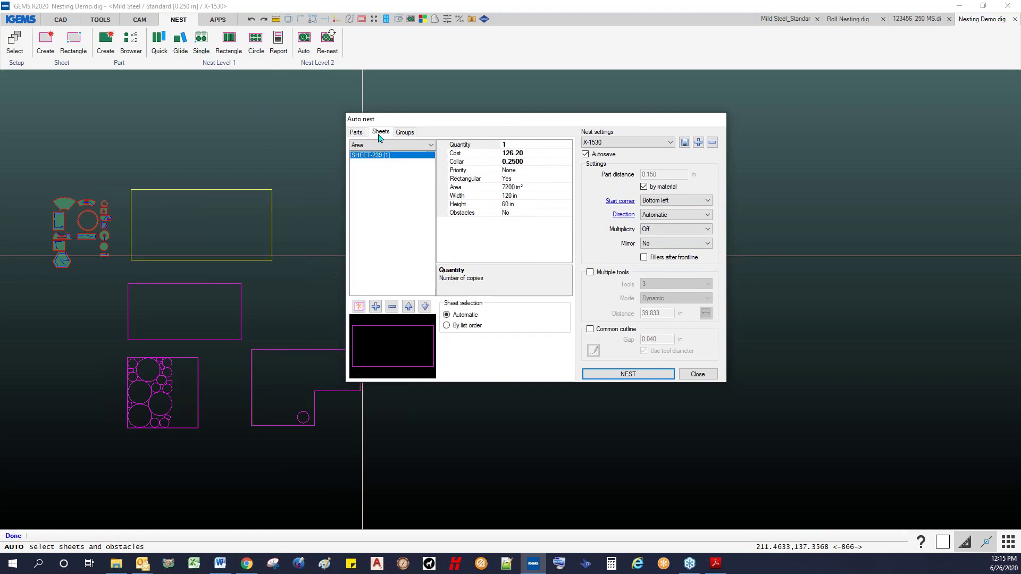
{"action": "left_click", "coordinate": [510, 148]}
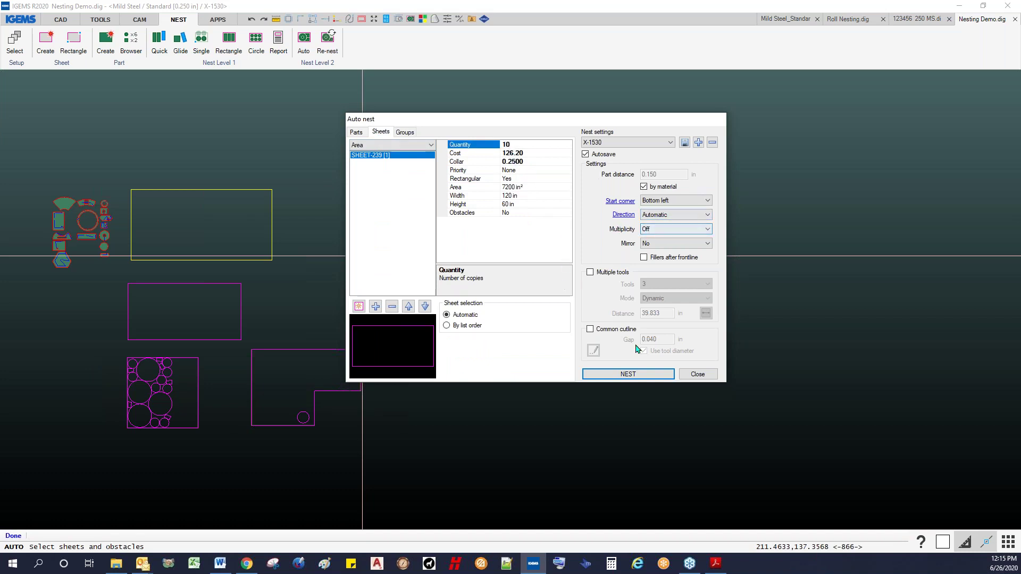
{"action": "left_click", "coordinate": [628, 375]}
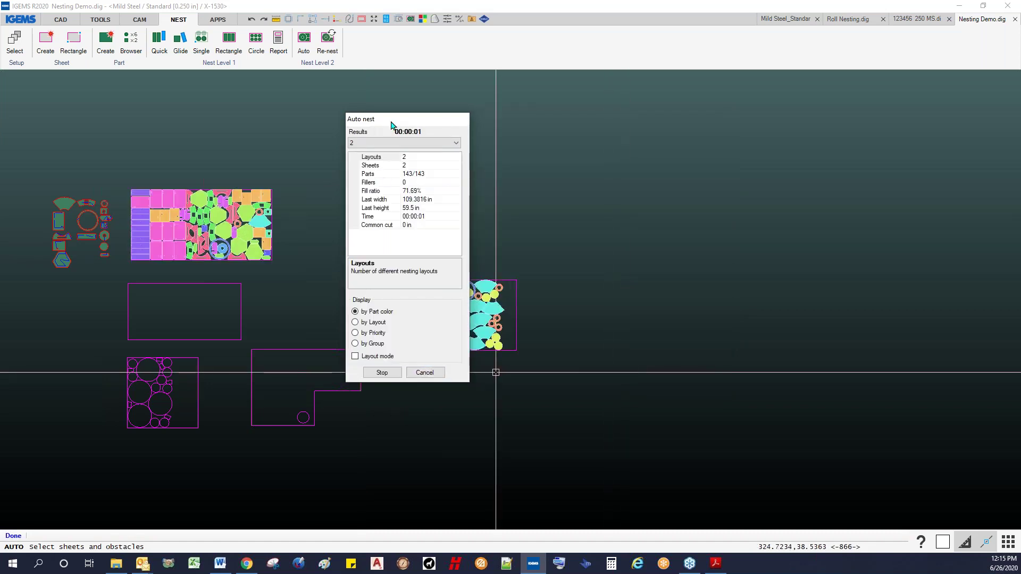
{"action": "left_click_drag", "start_coordinate": [391, 125], "coordinate": [584, 157]}
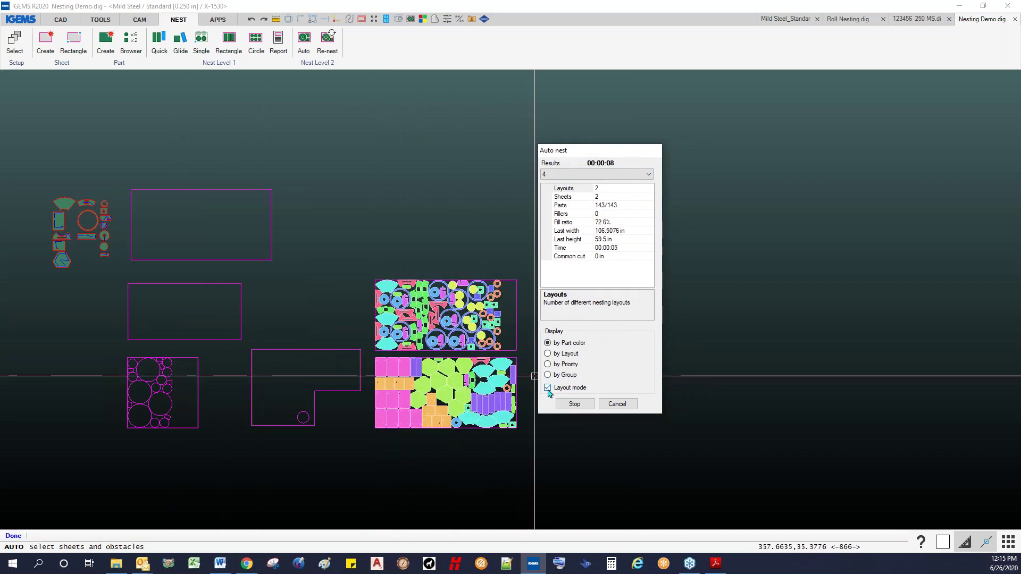
{"action": "left_click", "coordinate": [617, 405]}
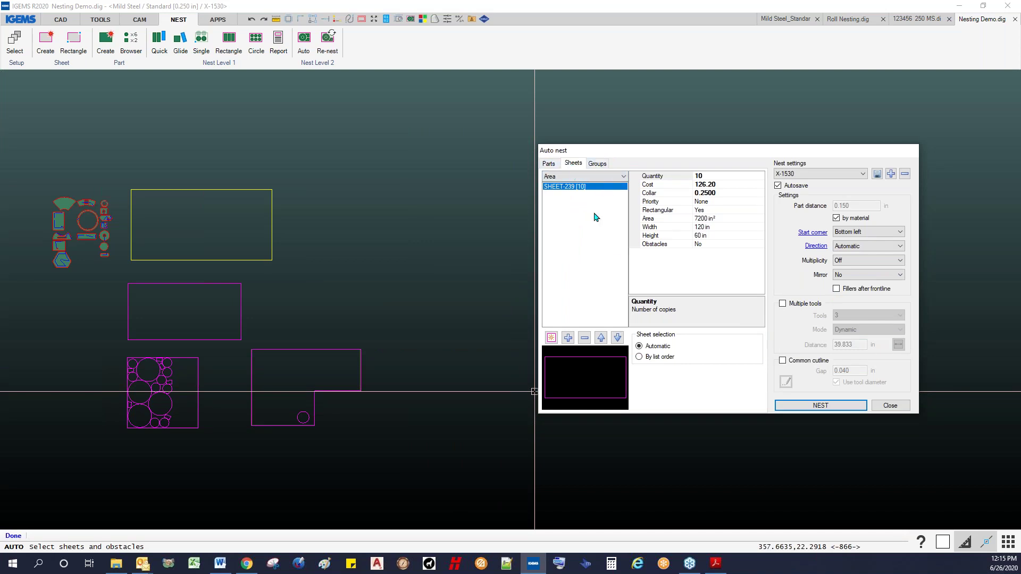
- Replace the sheet in the nest's sheet list with a standard 60" x 60" sheet, quantity 1
{"action": "left_click", "coordinate": [583, 338]}
{"action": "left_click", "coordinate": [551, 336]}
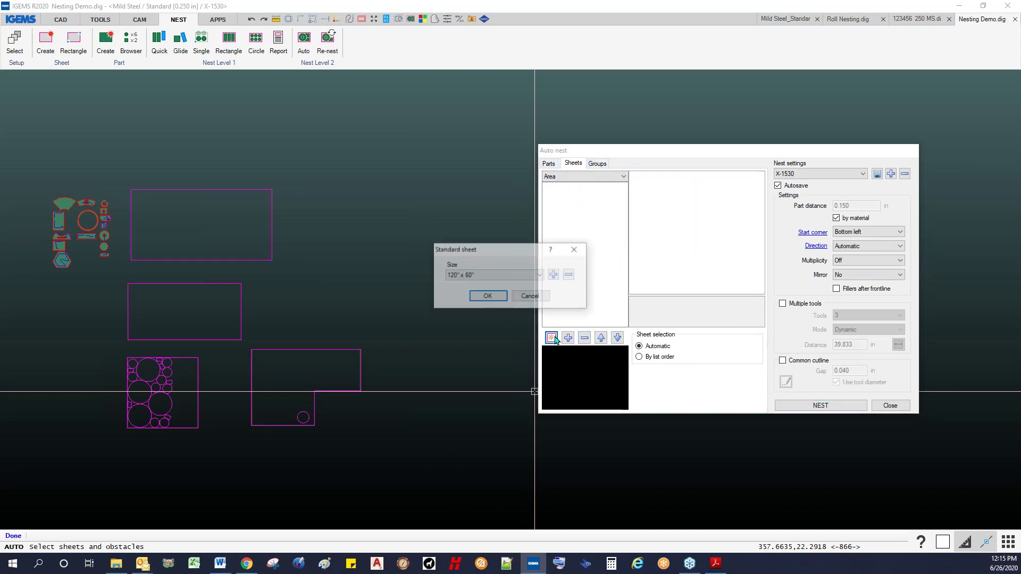
{"action": "left_click", "coordinate": [522, 275]}
{"action": "left_click", "coordinate": [480, 285]}
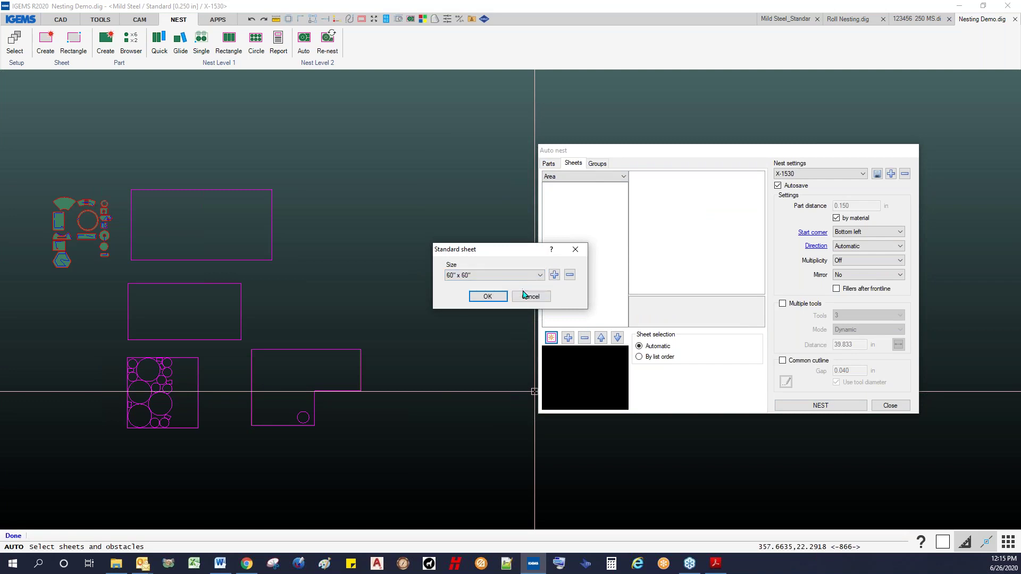
{"action": "left_click", "coordinate": [491, 296]}
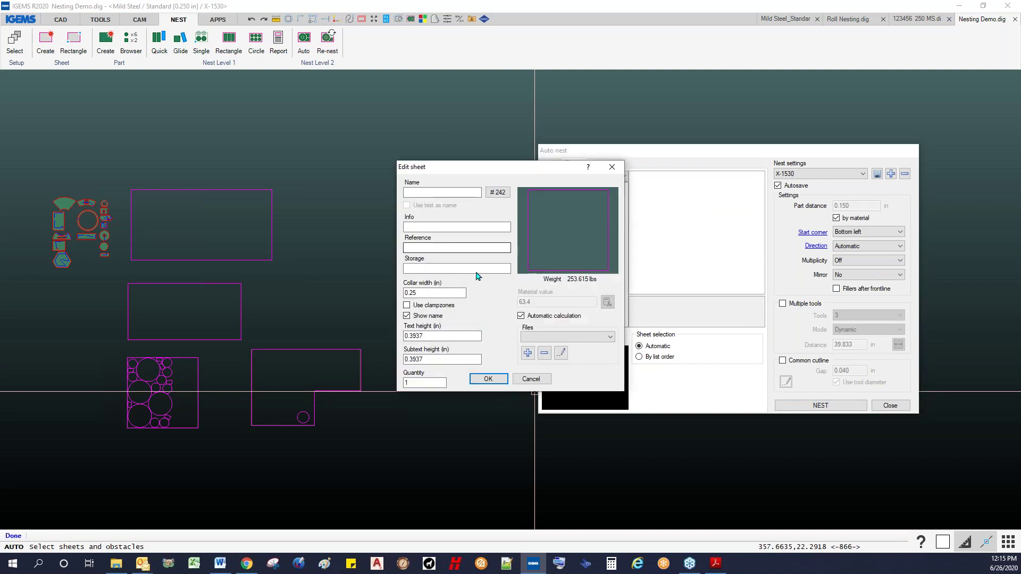
{"action": "left_click", "coordinate": [487, 379]}
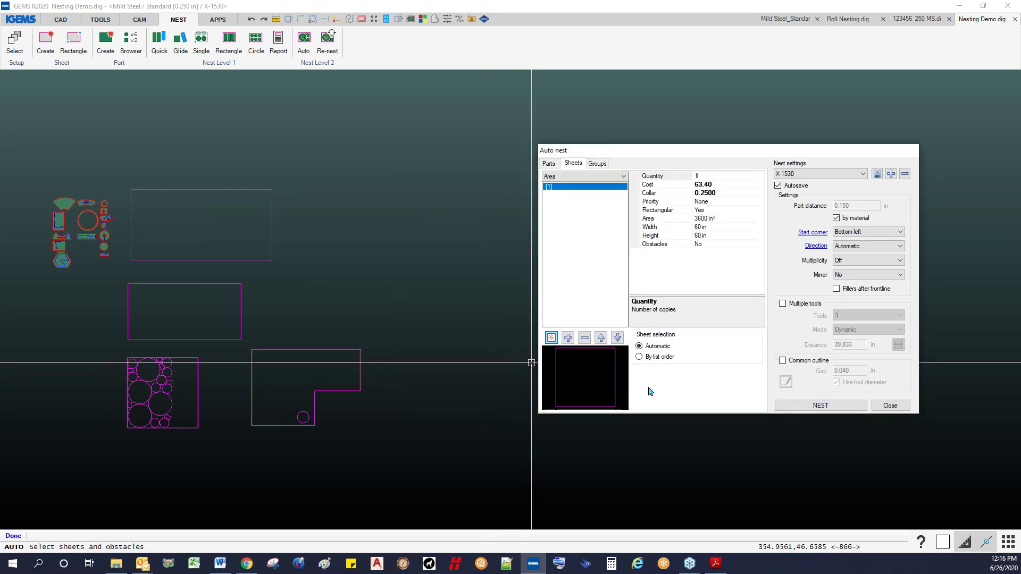
- Set the 60 x 60 in sheet's quantity to 10 and run a trial auto nest, cancelling the result
{"action": "left_click", "coordinate": [808, 404]}
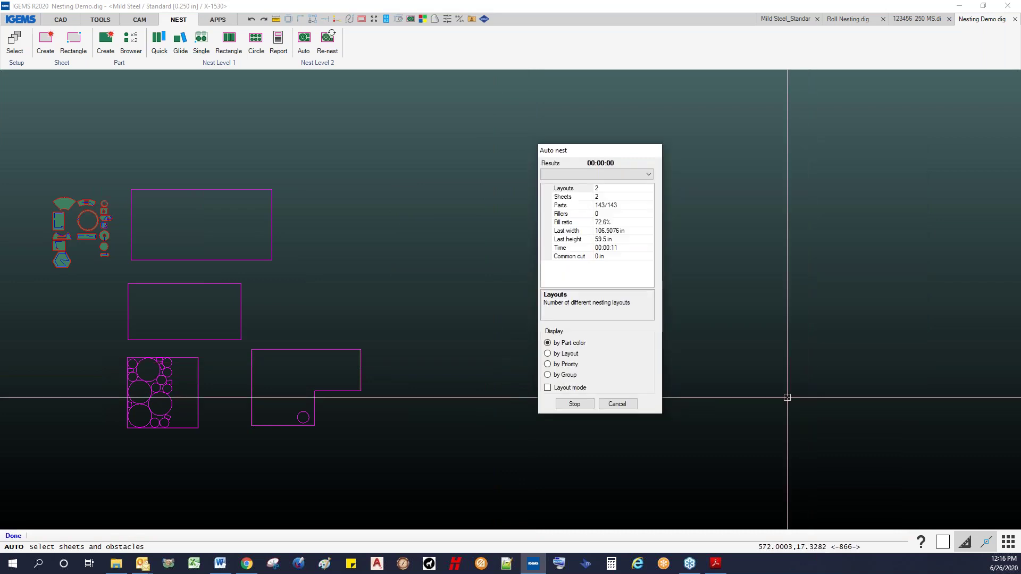
{"action": "left_click", "coordinate": [617, 404]}
{"action": "left_click", "coordinate": [716, 176]}
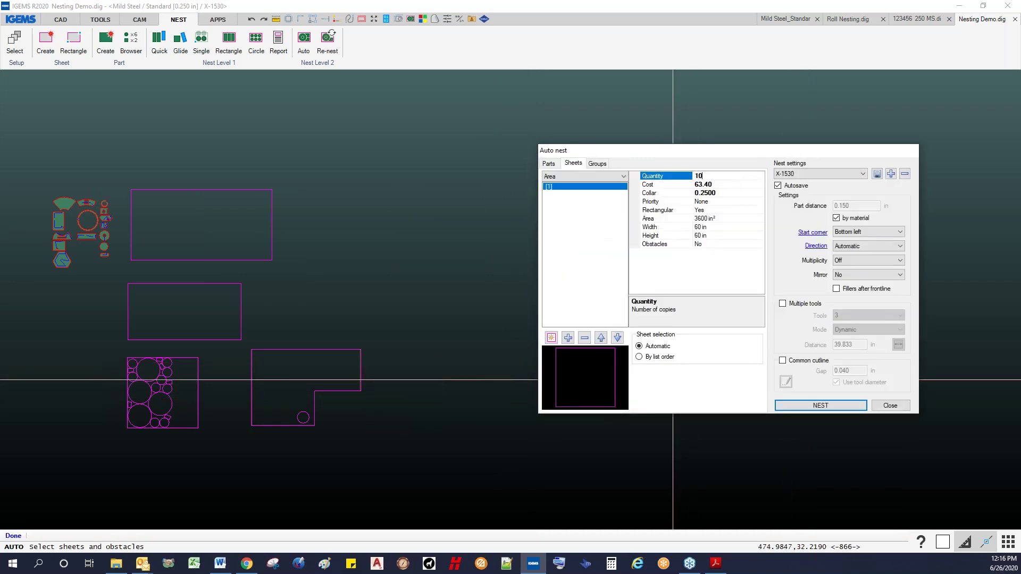
{"action": "left_click", "coordinate": [819, 404]}
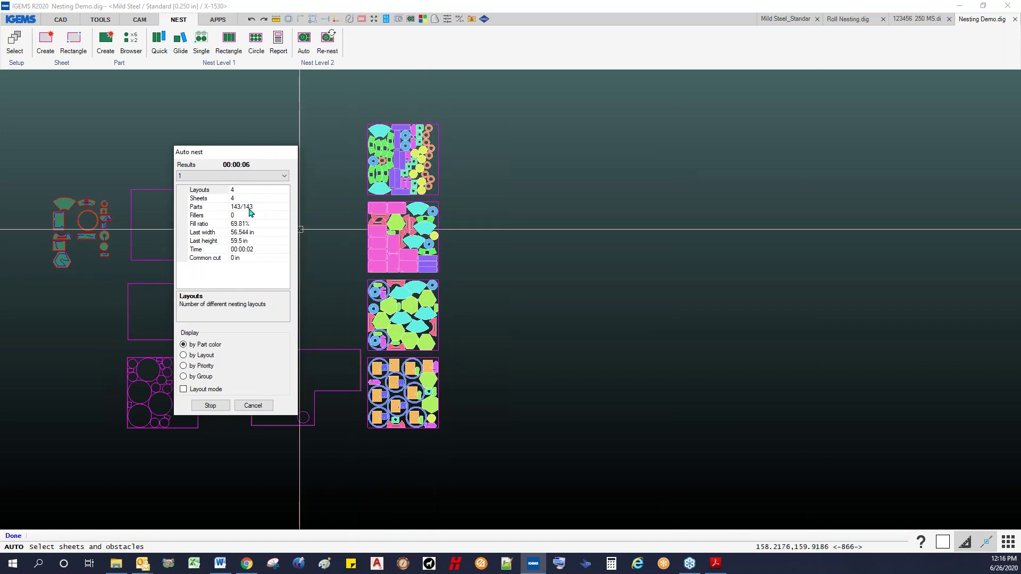
{"action": "left_click", "coordinate": [251, 405]}
- Turn Multiplicity on and run a trial nest on the 60 x 60 in sheets, cancelling the result
{"action": "left_click", "coordinate": [497, 263]}
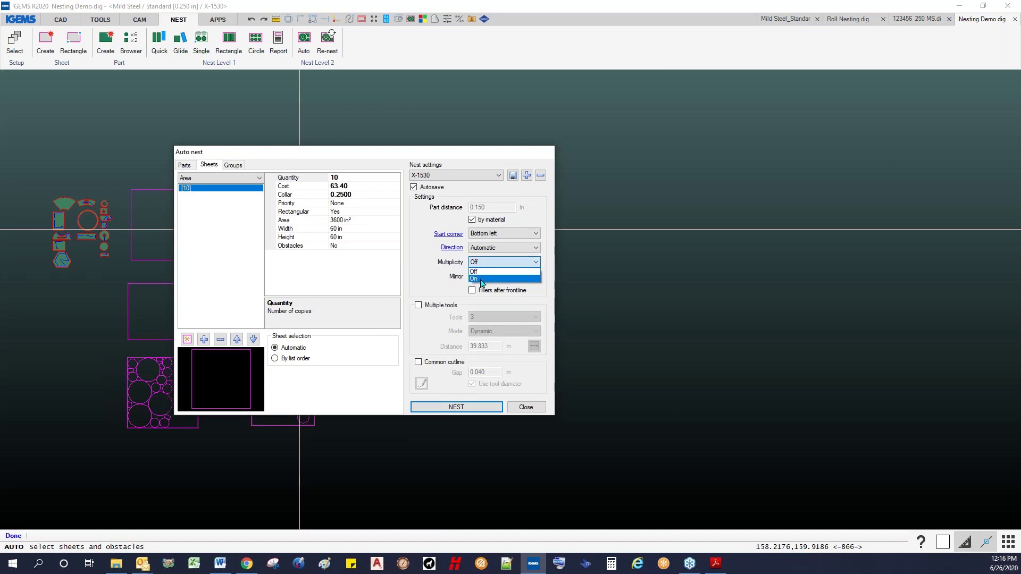
{"action": "left_click", "coordinate": [481, 278]}
{"action": "left_click", "coordinate": [456, 407]}
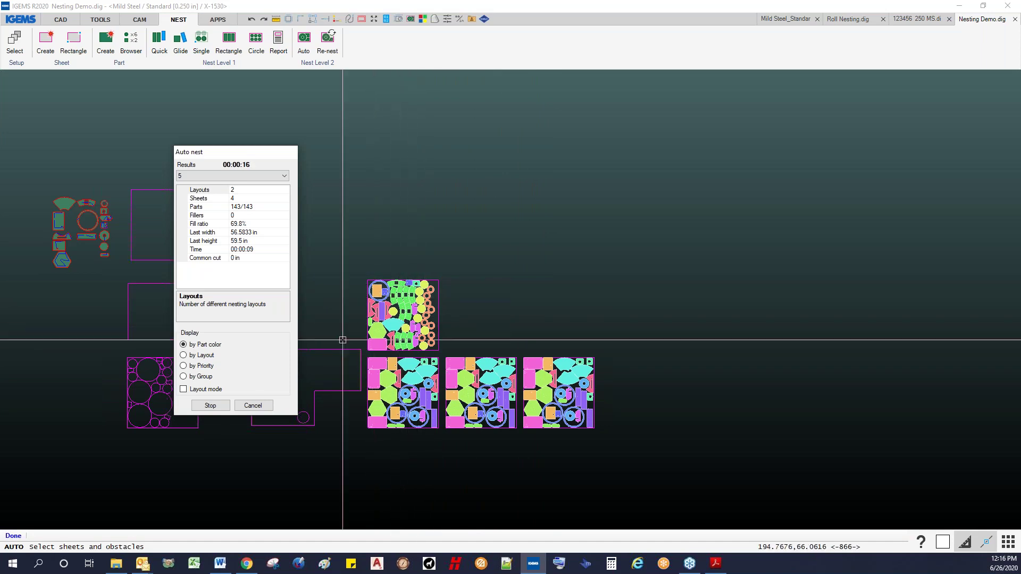
{"action": "left_click", "coordinate": [253, 406]}
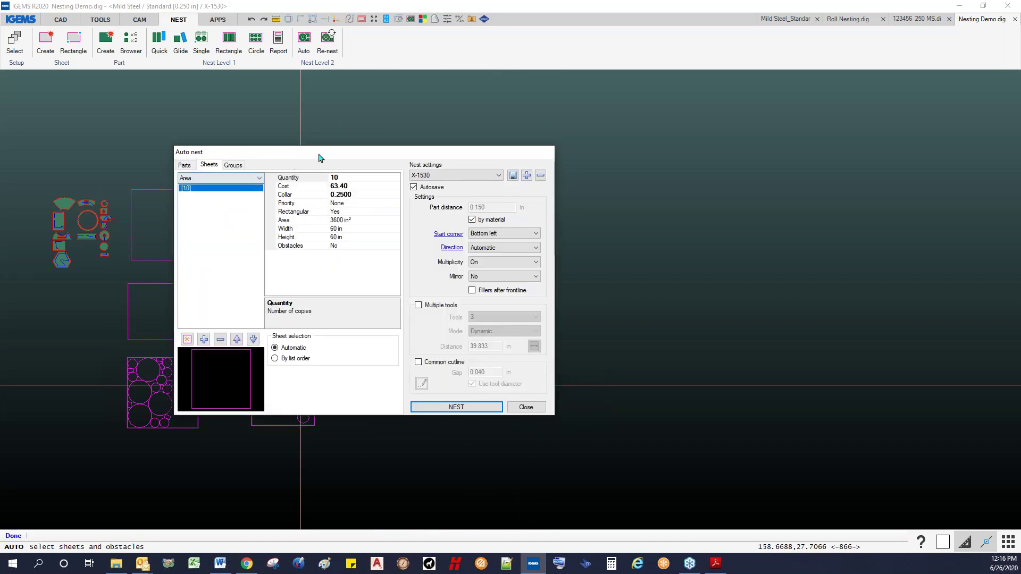
- Replace the 60 x 60 in sheet in the nest's sheet list with a standard 120" x 60" sheet, quantity 10
{"action": "left_click_drag", "start_coordinate": [319, 155], "coordinate": [573, 181]}
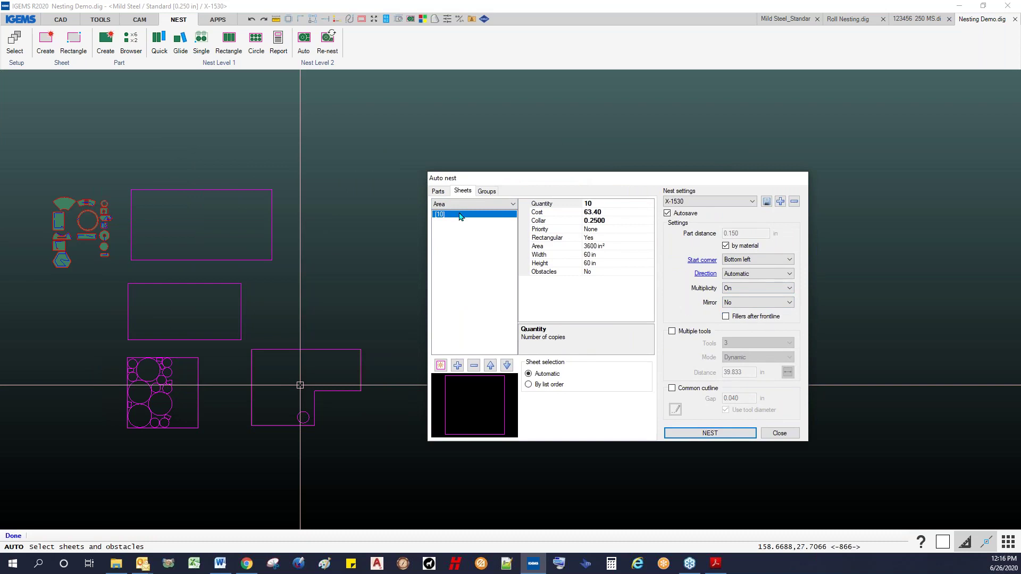
{"action": "left_click", "coordinate": [474, 365]}
{"action": "left_click", "coordinate": [440, 365]}
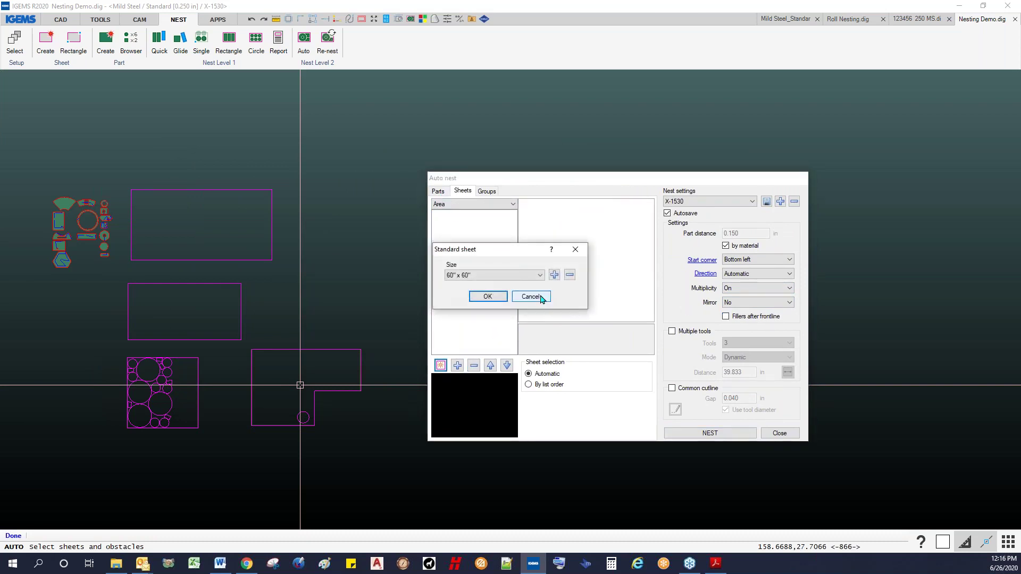
{"action": "left_click", "coordinate": [524, 275]}
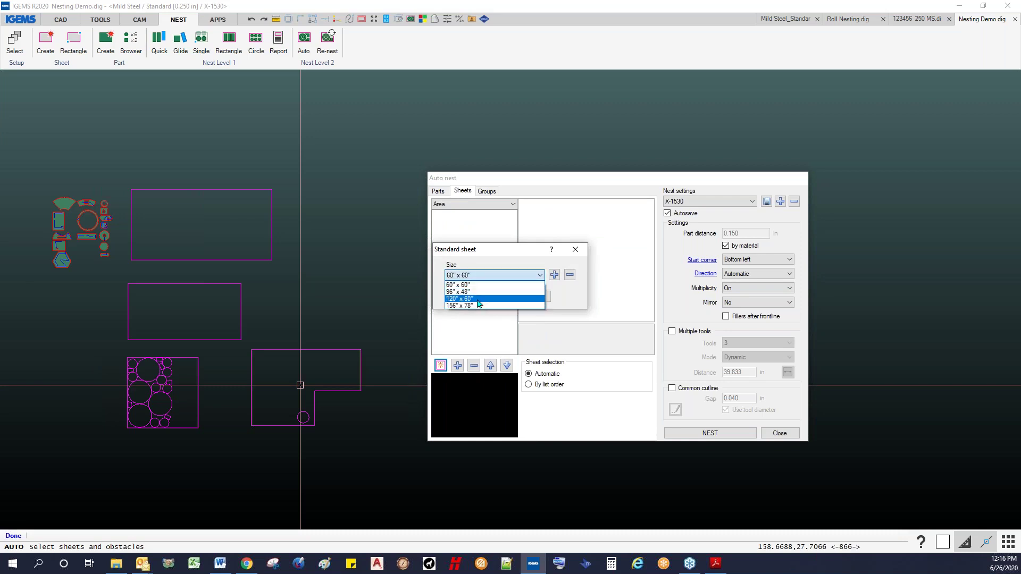
{"action": "left_click", "coordinate": [481, 292]}
{"action": "left_click", "coordinate": [482, 296]}
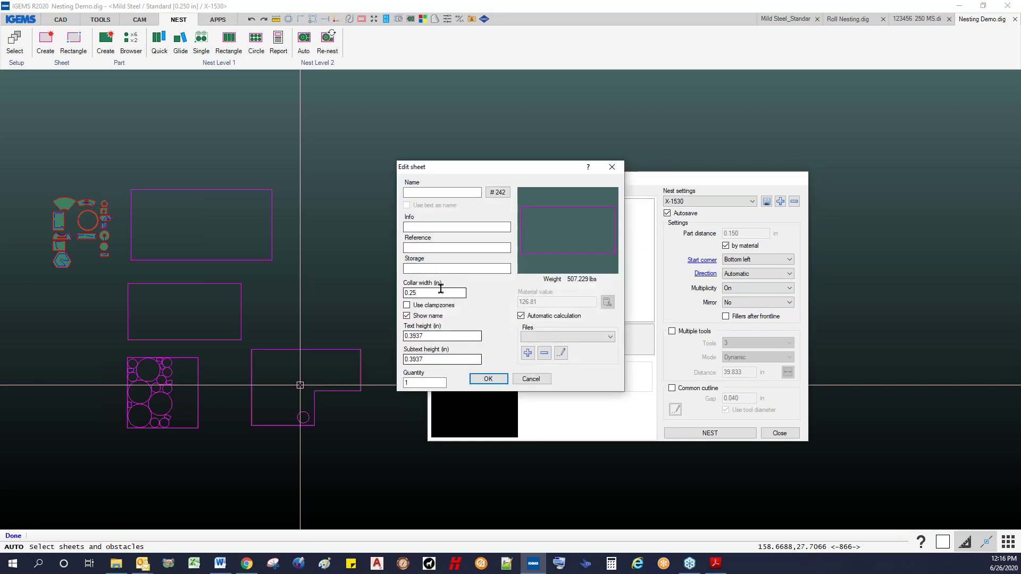
{"action": "left_click", "coordinate": [428, 382]}
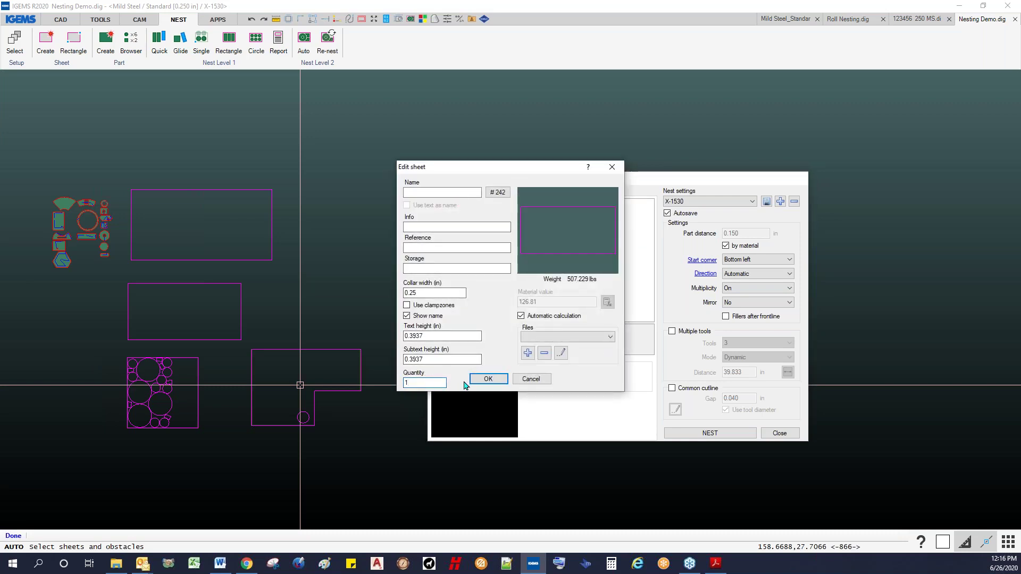
{"action": "type", "text": "0"}
{"action": "left_click", "coordinate": [483, 380]}
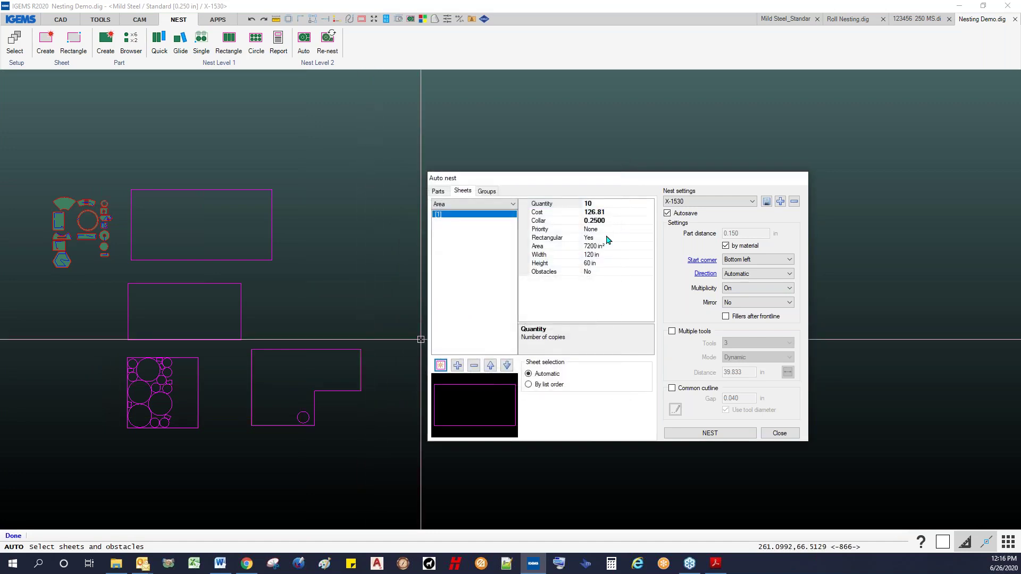
- Set the number of filler parts for PART-9 to 100
{"action": "left_click", "coordinate": [439, 191]}
{"action": "scroll", "coordinate": [464, 345], "scroll_direction": "down", "scroll_amount": 5}
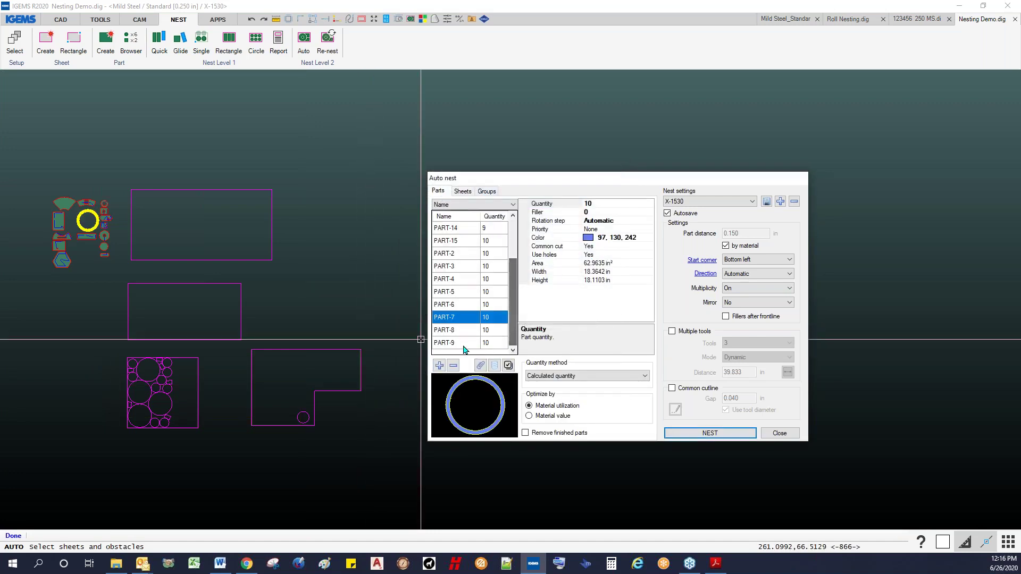
{"action": "left_click", "coordinate": [464, 343]}
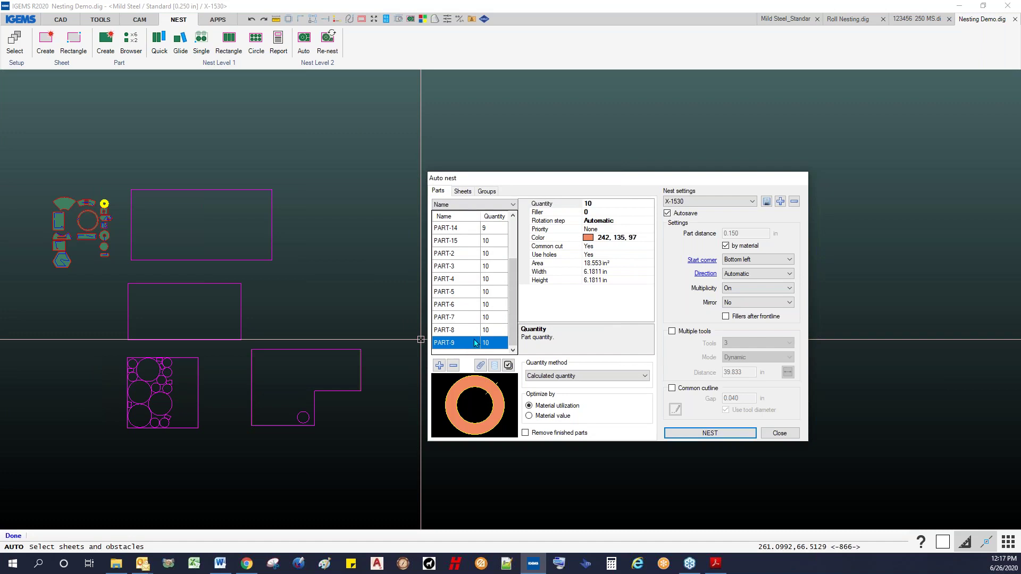
{"action": "left_click", "coordinate": [605, 204]}
{"action": "left_click", "coordinate": [599, 212]}
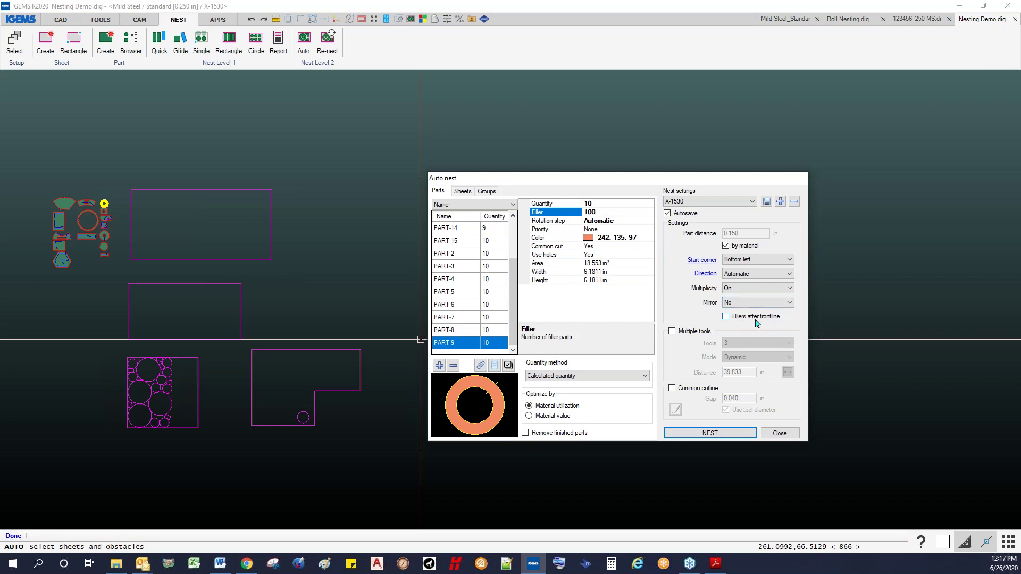
- Run the auto nest with PART-9 as filler and examine the nested 120 x 60 in sheets close up
{"action": "left_click", "coordinate": [715, 432]}
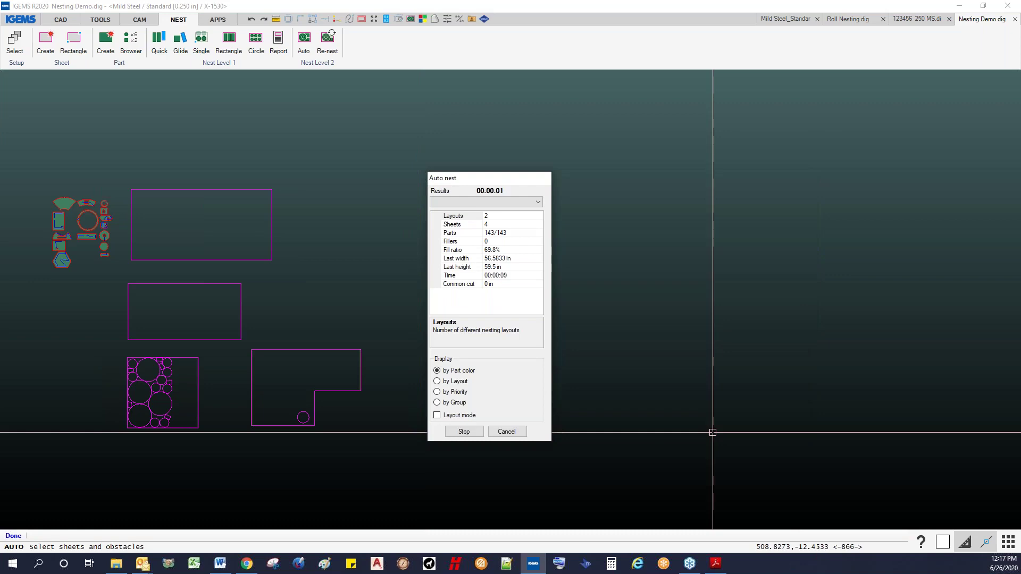
{"action": "left_click_drag", "start_coordinate": [480, 180], "coordinate": [655, 192]}
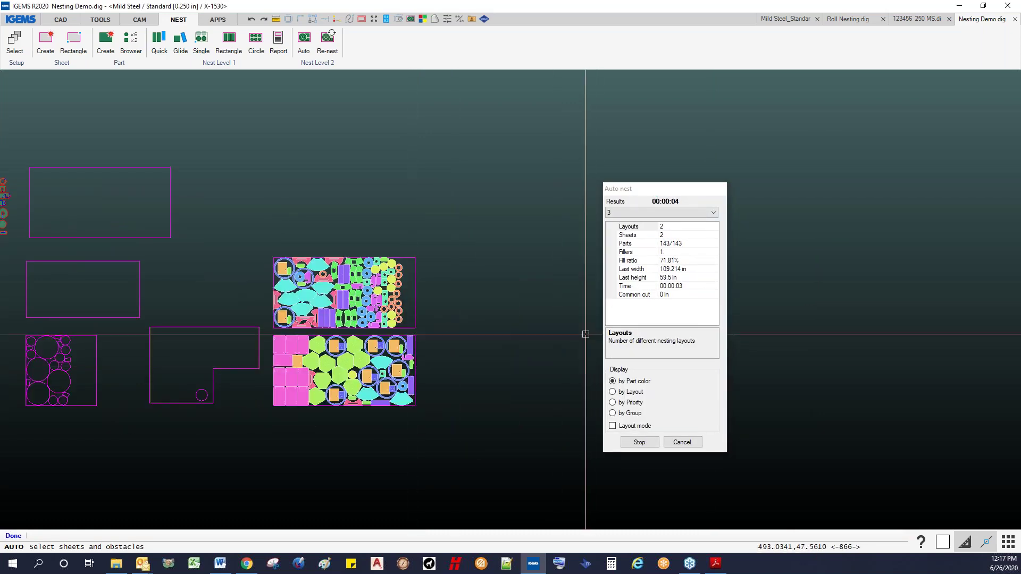
{"action": "scroll", "coordinate": [436, 322], "scroll_direction": "up", "scroll_amount": 1}
{"action": "scroll", "coordinate": [435, 323], "scroll_direction": "up", "scroll_amount": 2}
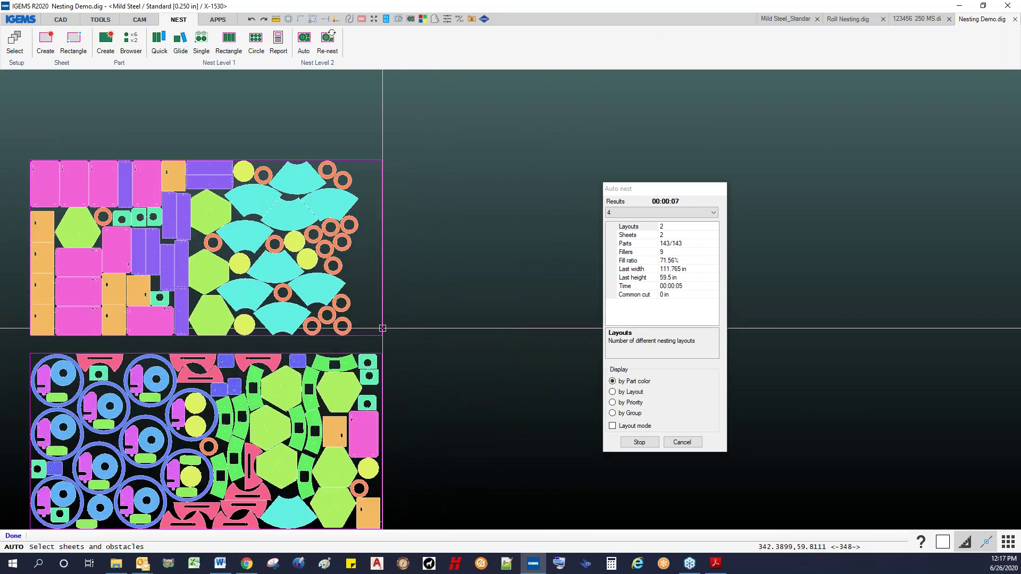
{"action": "scroll", "coordinate": [331, 272], "scroll_direction": "down", "scroll_amount": 1}
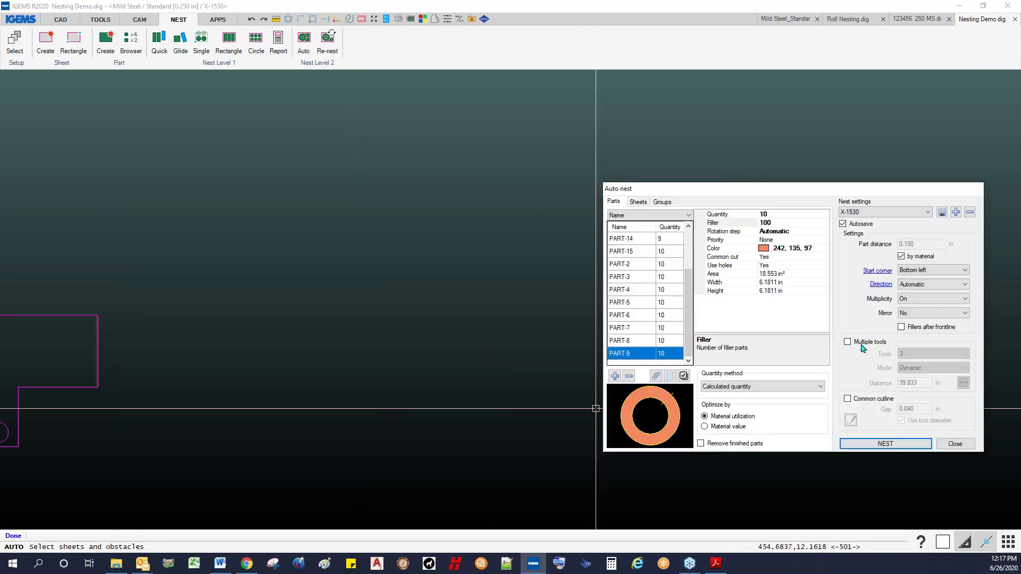
- Turn on Fillers after frontline and run a trial auto nest on the 120 x 60 in sheets
{"action": "left_click", "coordinate": [901, 327]}
{"action": "left_click", "coordinate": [880, 445]}
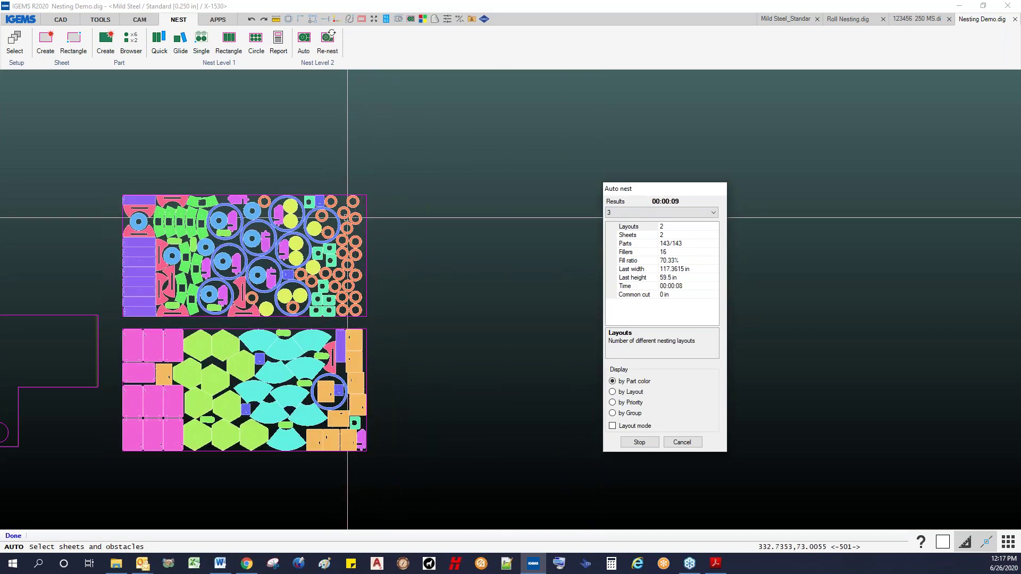
{"action": "left_click_drag", "start_coordinate": [647, 195], "coordinate": [567, 173]}
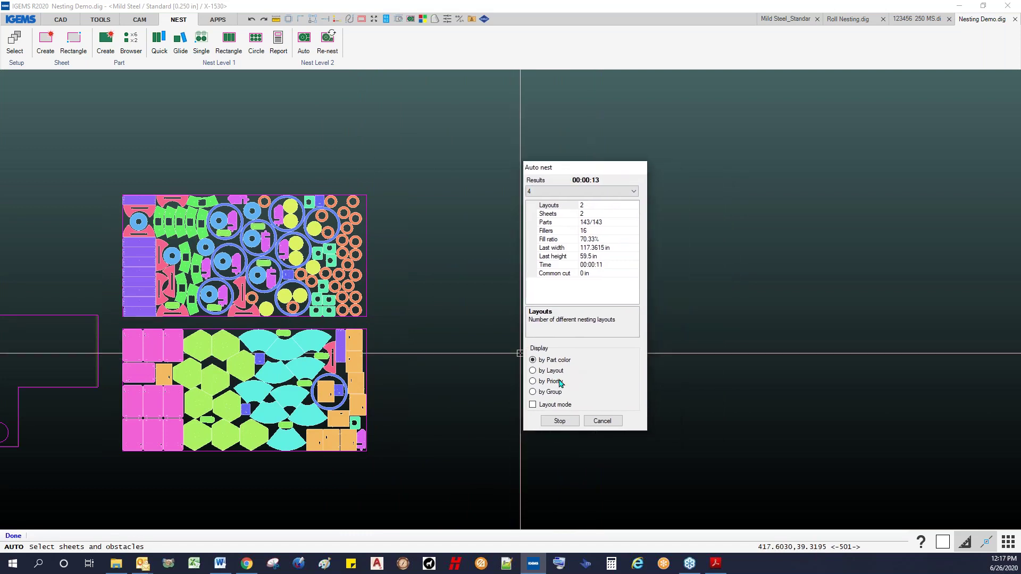
- Turn on Layout mode, preview the trial nest by Layout, Priority, Group and Part color, and cancel it
{"action": "left_click", "coordinate": [557, 406]}
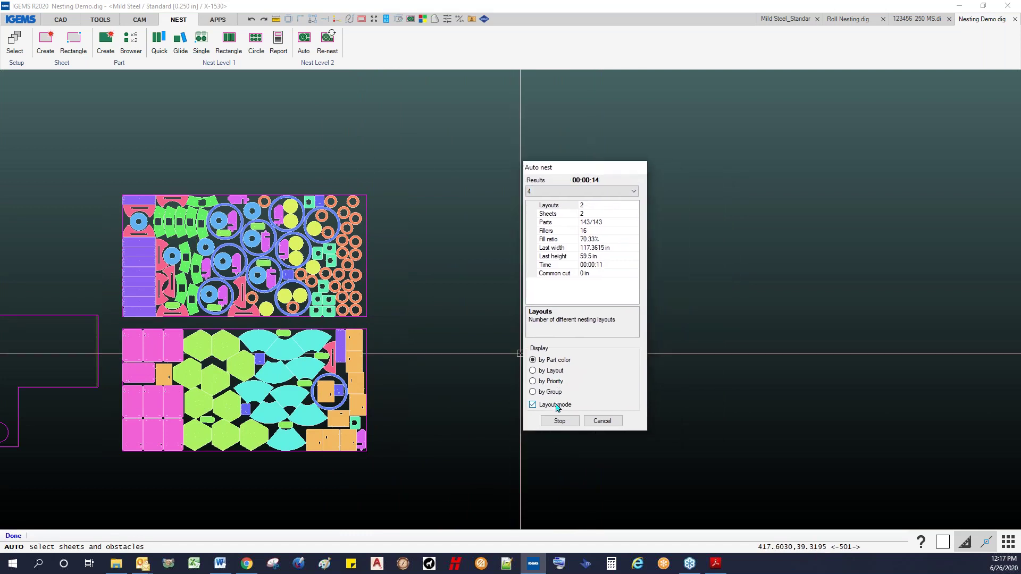
{"action": "left_click", "coordinate": [540, 371]}
{"action": "left_click", "coordinate": [541, 382]}
{"action": "left_click", "coordinate": [546, 393]}
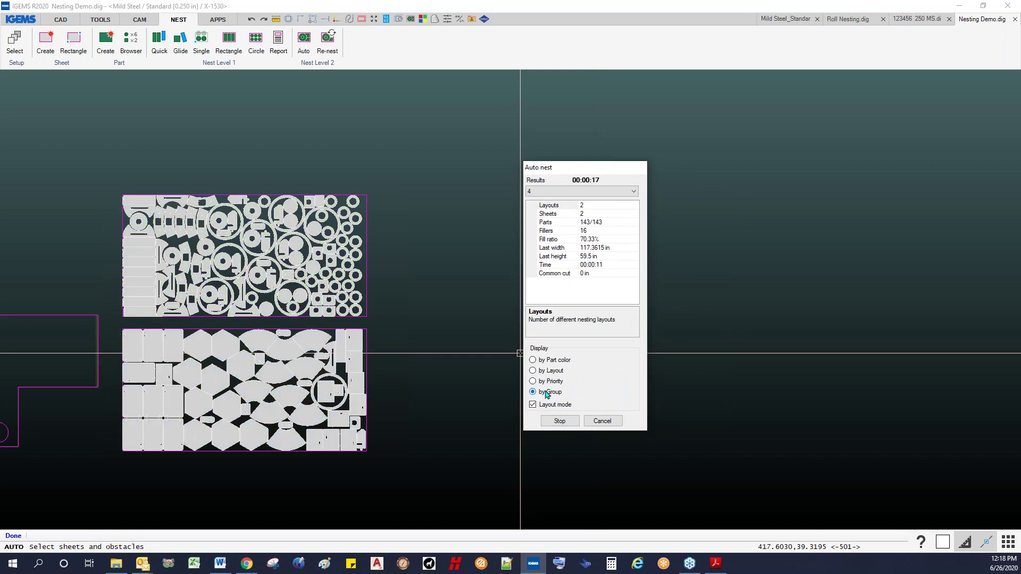
{"action": "left_click", "coordinate": [538, 360]}
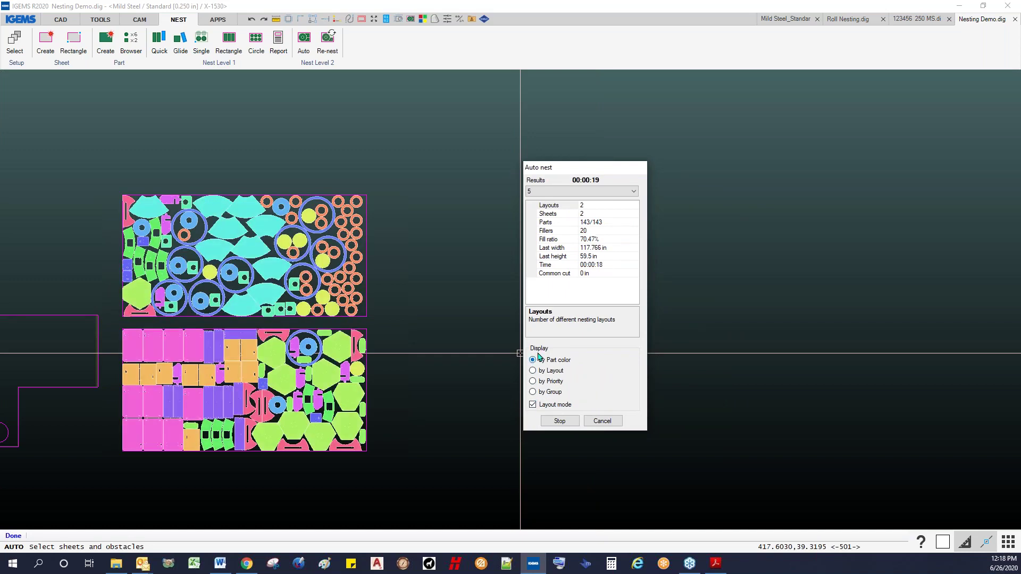
{"action": "left_click", "coordinate": [601, 421]}
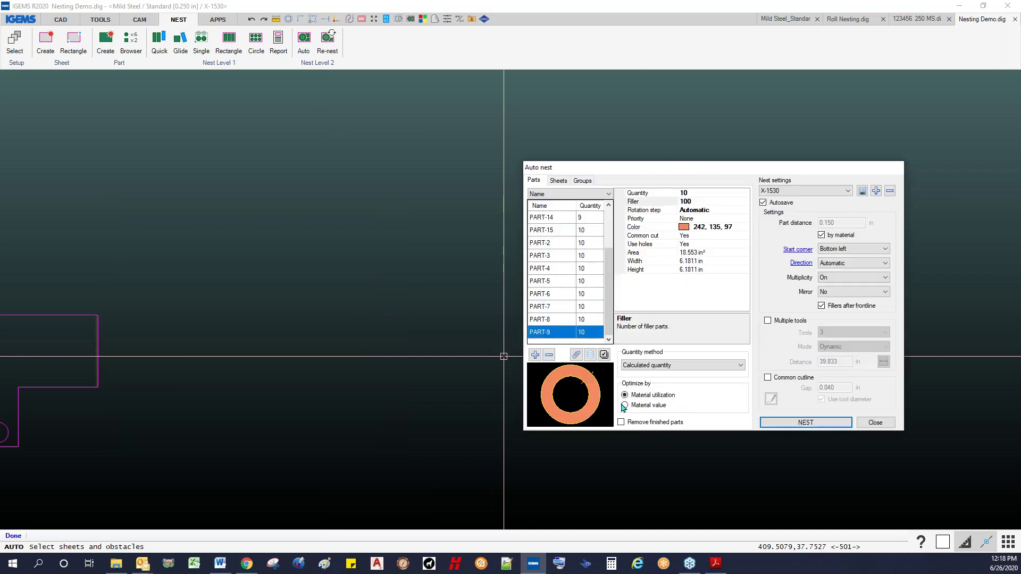
- Turn off Fillers after frontline and turn on Multiple tools with 3 tools in Dynamic mode
{"action": "scroll", "coordinate": [299, 360], "scroll_direction": "down", "scroll_amount": 3}
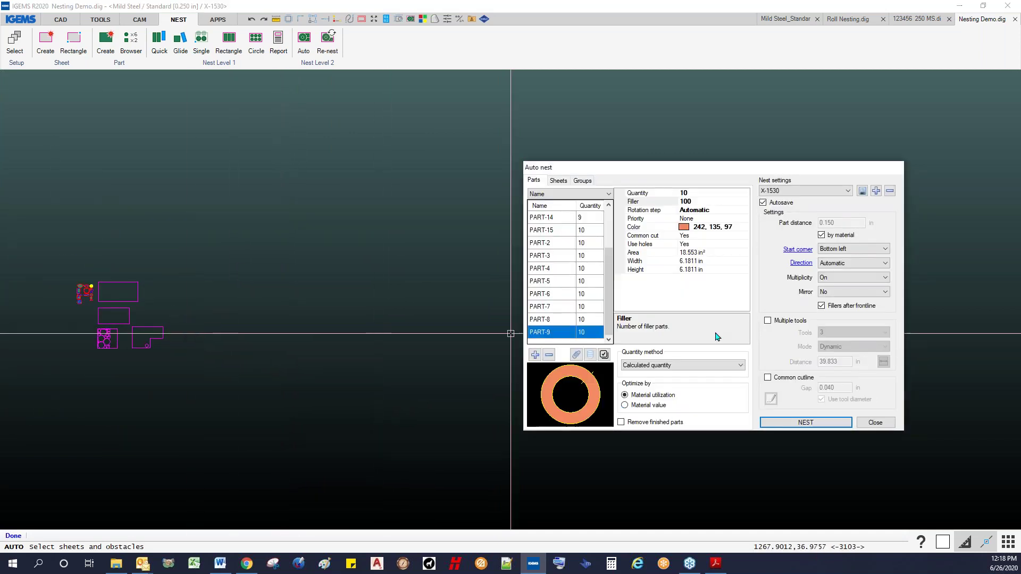
{"action": "left_click", "coordinate": [823, 306]}
{"action": "left_click", "coordinate": [768, 321]}
{"action": "scroll", "coordinate": [312, 319], "scroll_direction": "up", "scroll_amount": 5}
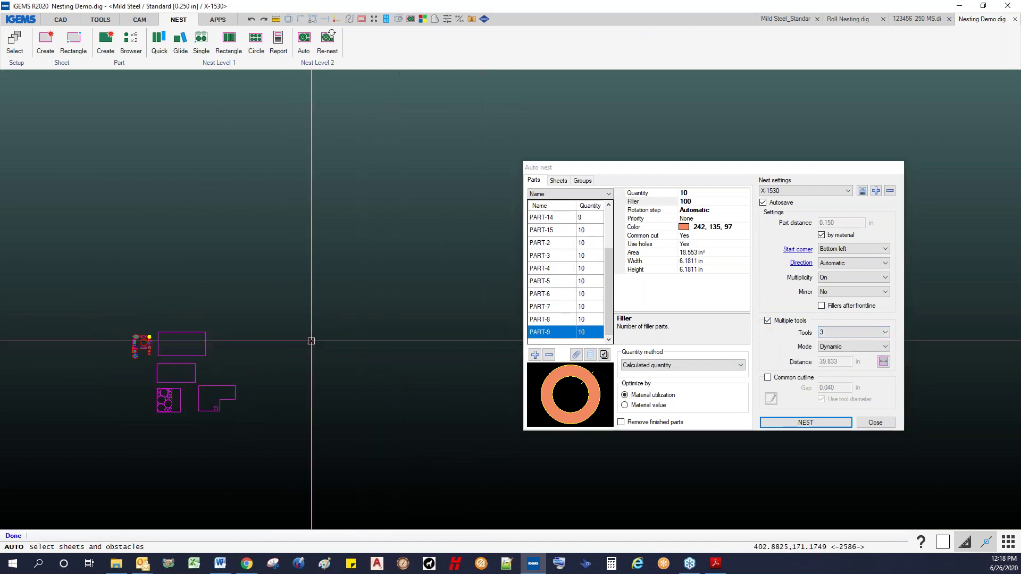
{"action": "middle_click_drag", "start_coordinate": [385, 296], "coordinate": [467, 328]}
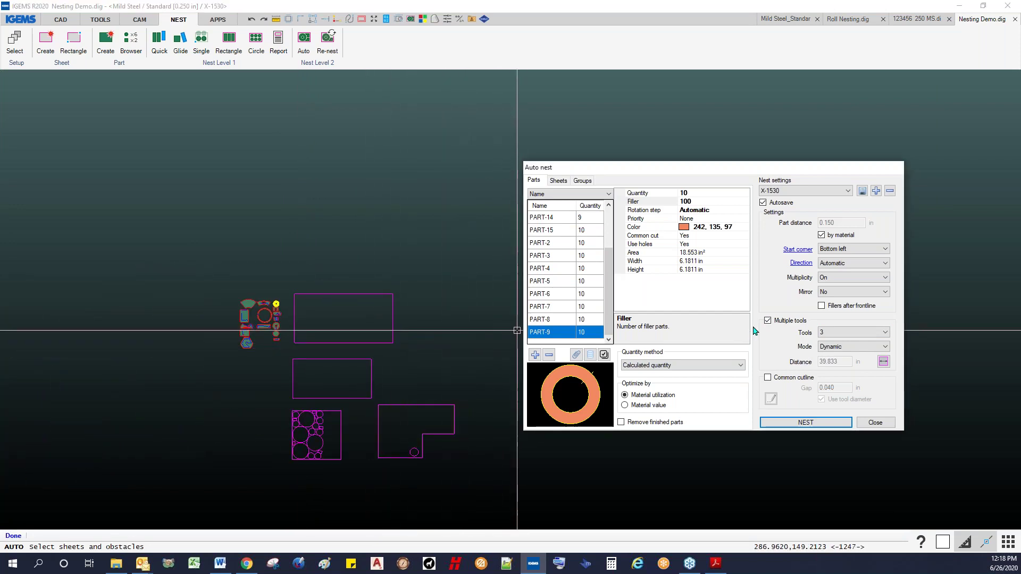
{"action": "left_click", "coordinate": [836, 333]}
{"action": "left_click", "coordinate": [837, 333]}
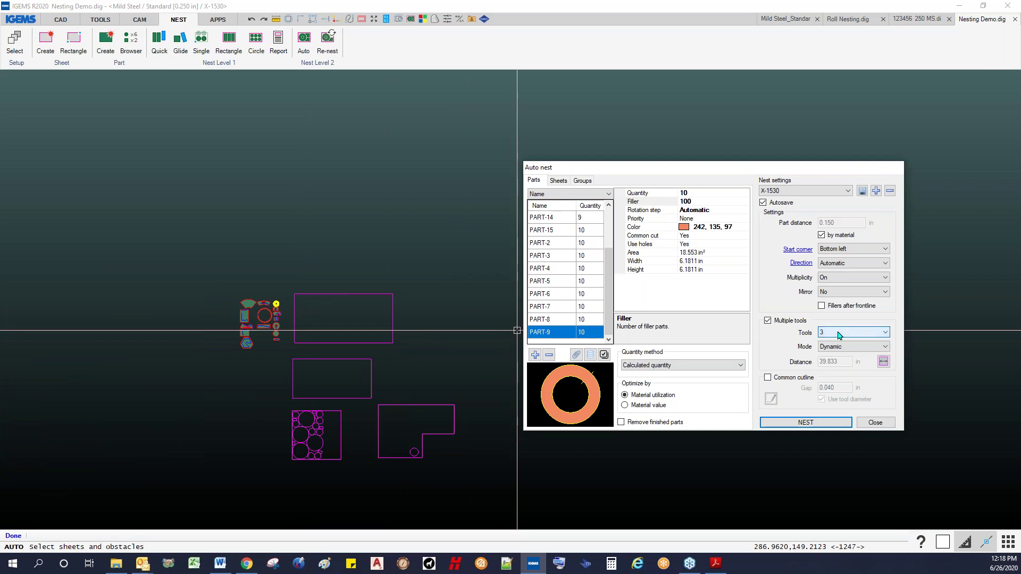
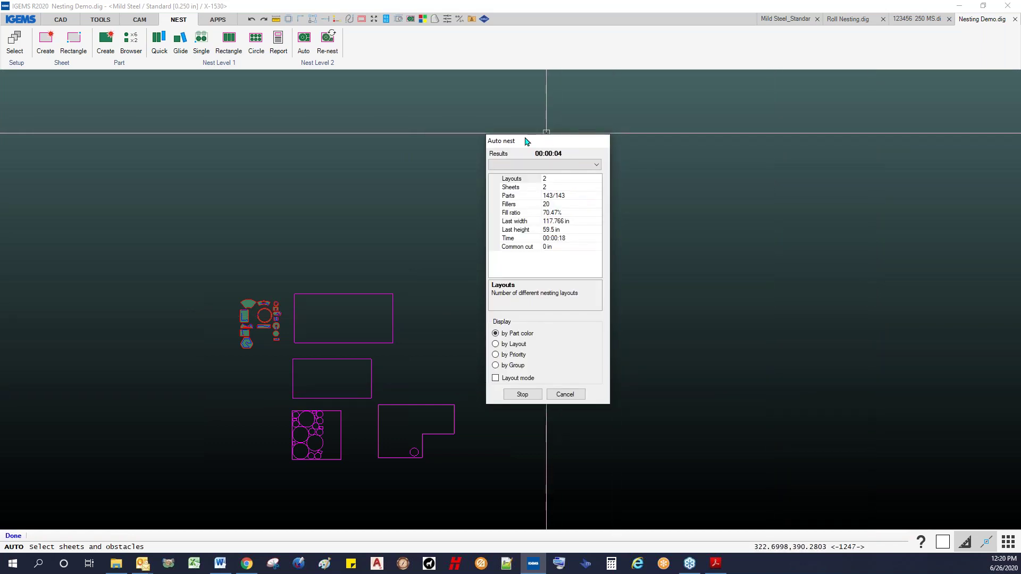
- Examine the running three-tool nest close up on the 120 x 60 in sheets and stop the calculation
{"action": "left_click_drag", "start_coordinate": [526, 141], "coordinate": [239, 142]}
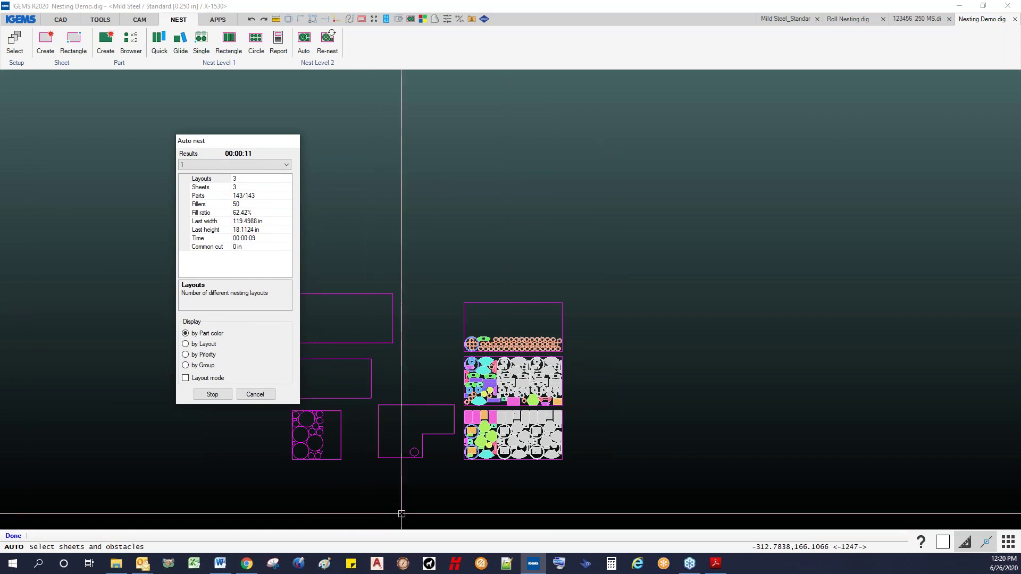
{"action": "scroll", "coordinate": [497, 459], "scroll_direction": "up", "scroll_amount": 5}
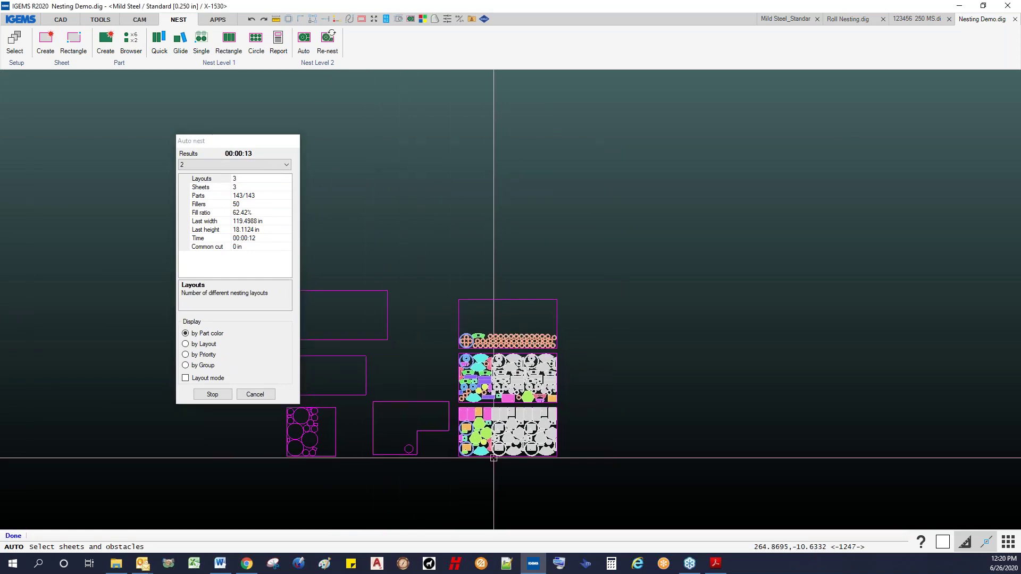
{"action": "scroll", "coordinate": [598, 346], "scroll_direction": "up", "scroll_amount": 2}
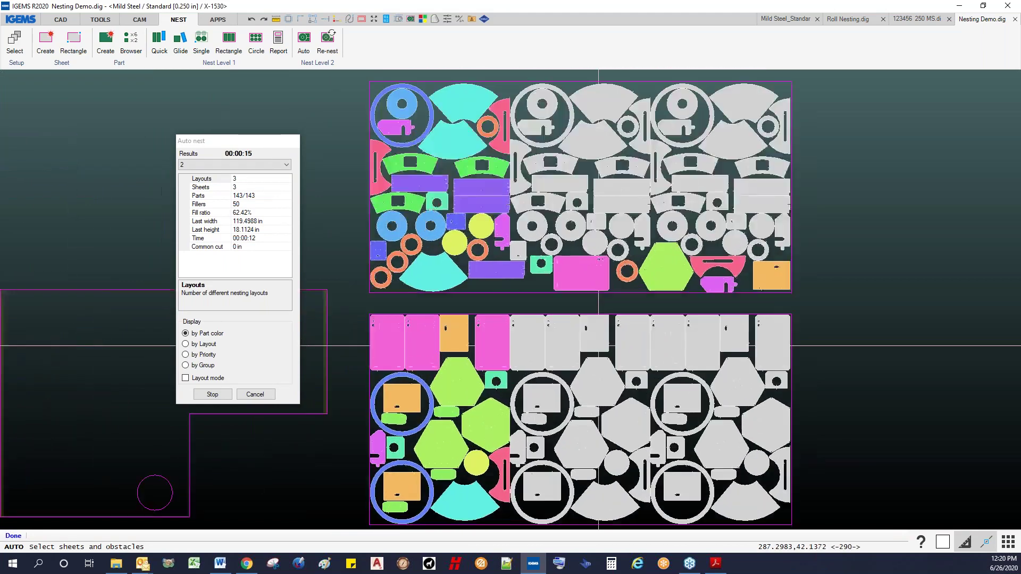
{"action": "scroll", "coordinate": [597, 347], "scroll_direction": "down", "scroll_amount": 4}
{"action": "scroll", "coordinate": [540, 349], "scroll_direction": "up", "scroll_amount": 1}
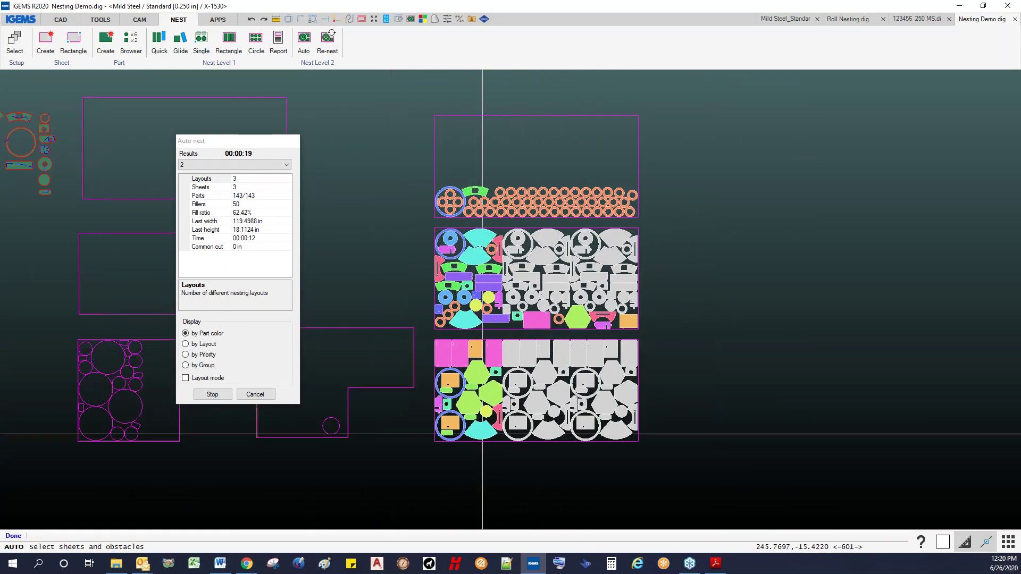
{"action": "scroll", "coordinate": [490, 413], "scroll_direction": "up", "scroll_amount": 3}
{"action": "middle_click_drag", "start_coordinate": [489, 413], "coordinate": [512, 415]}
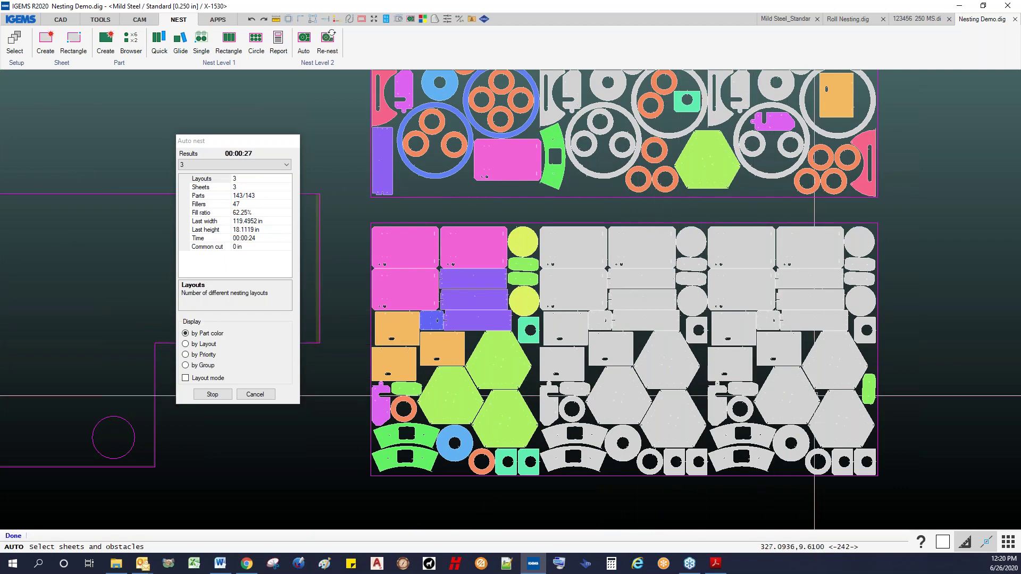
{"action": "scroll", "coordinate": [880, 393], "scroll_direction": "down", "scroll_amount": 2}
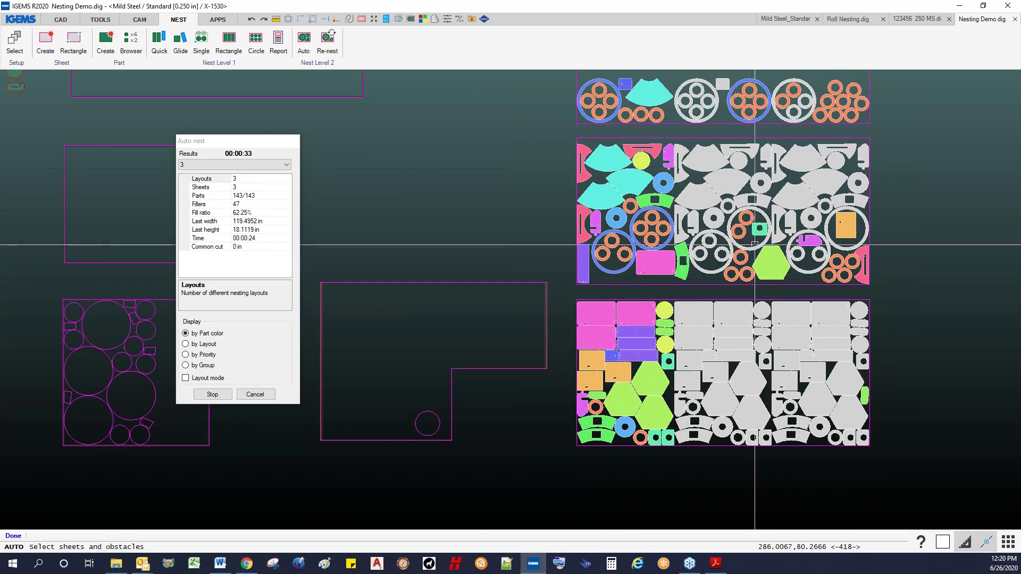
{"action": "middle_click_drag", "start_coordinate": [819, 285], "coordinate": [634, 292]}
{"action": "left_click", "coordinate": [212, 395]}
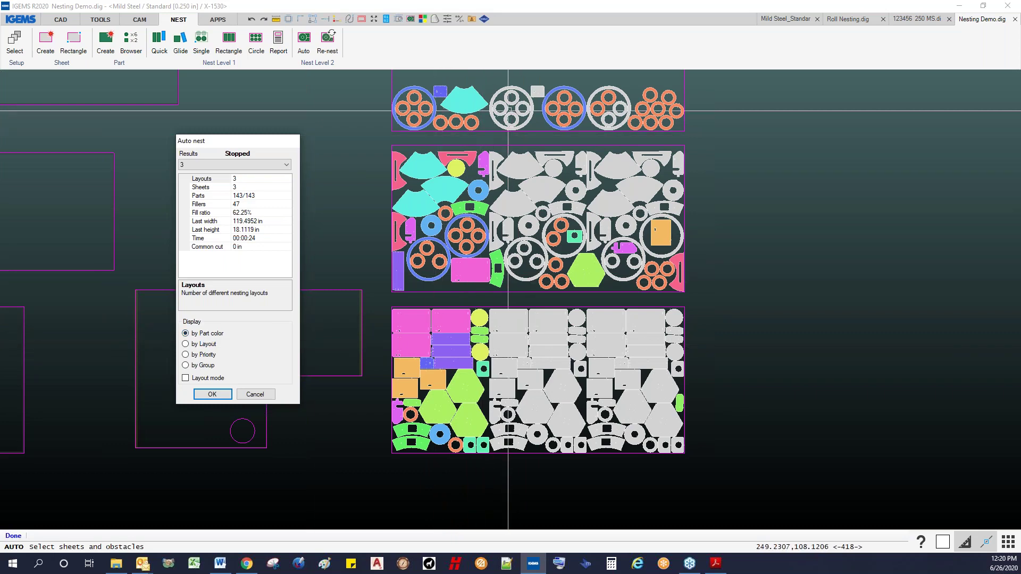
- Compare the stopped nest displayed by Layout, Priority, Group and Part color, and accept the result
{"action": "left_click", "coordinate": [186, 344]}
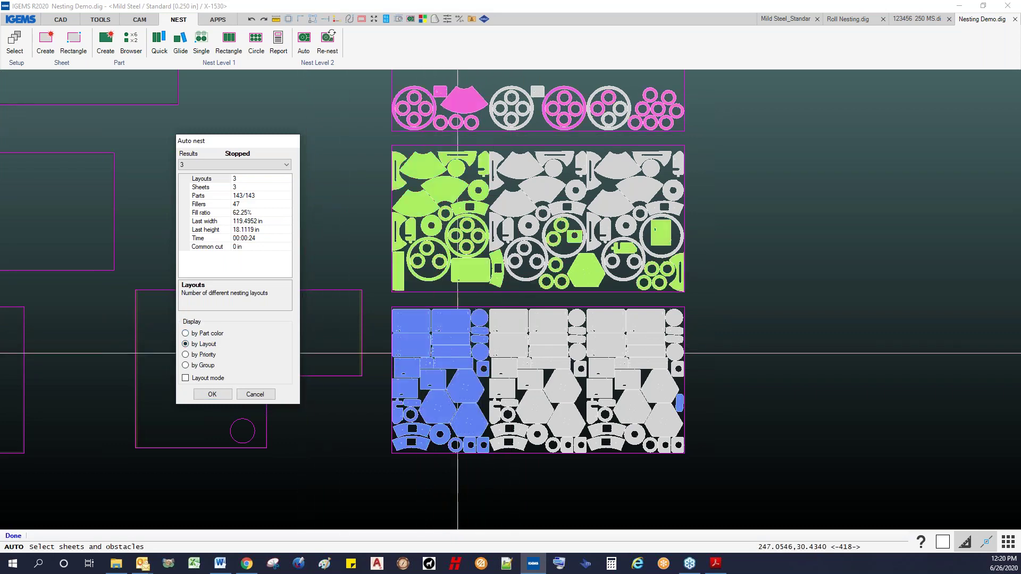
{"action": "scroll", "coordinate": [508, 249], "scroll_direction": "down", "scroll_amount": 2}
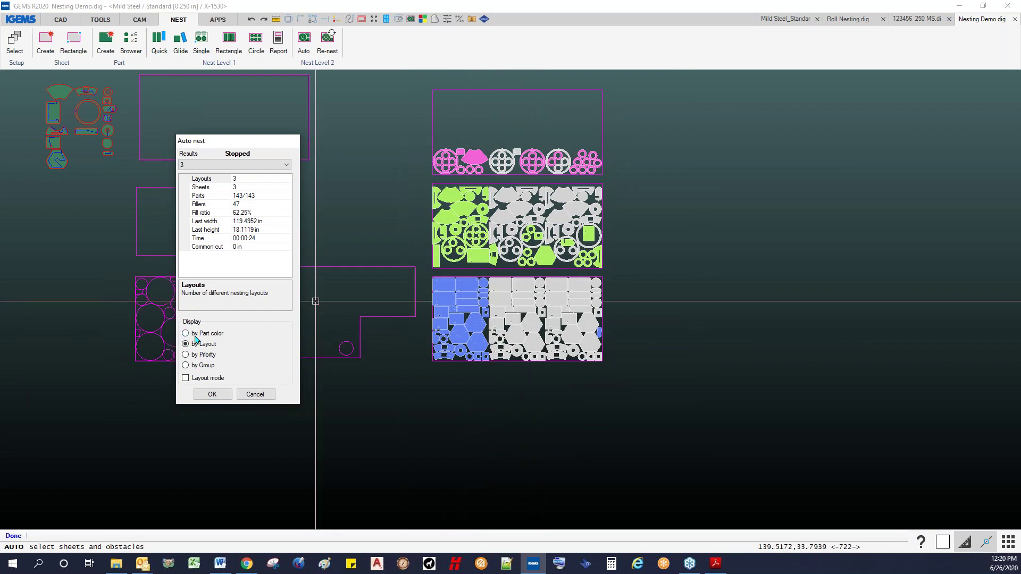
{"action": "left_click", "coordinate": [205, 356]}
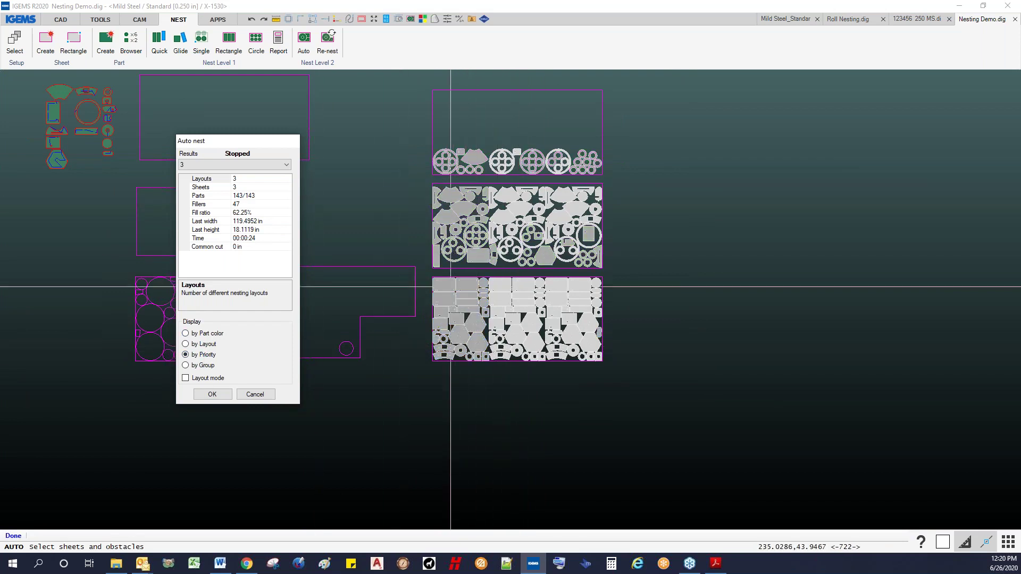
{"action": "left_click", "coordinate": [206, 366]}
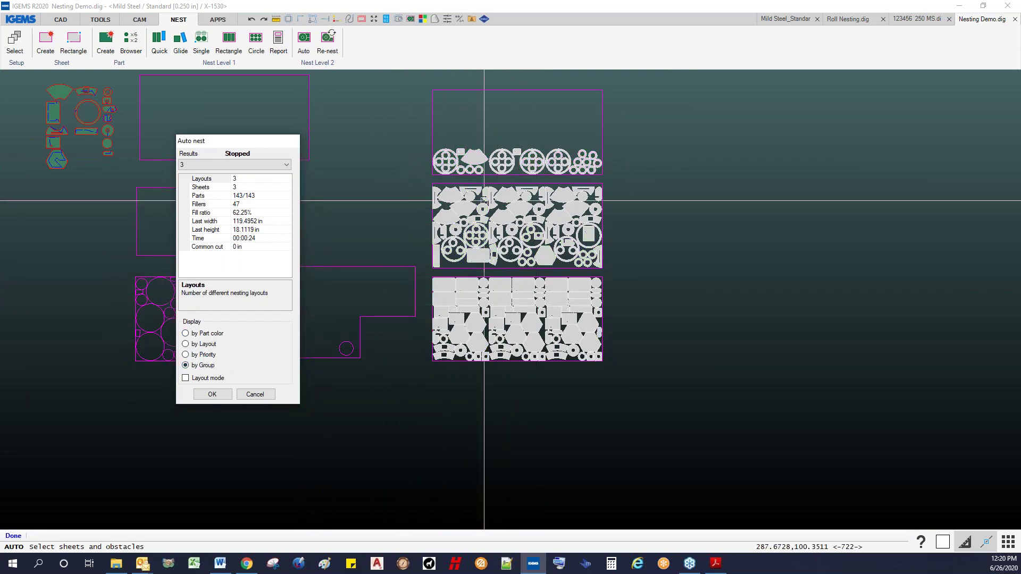
{"action": "left_click", "coordinate": [186, 333]}
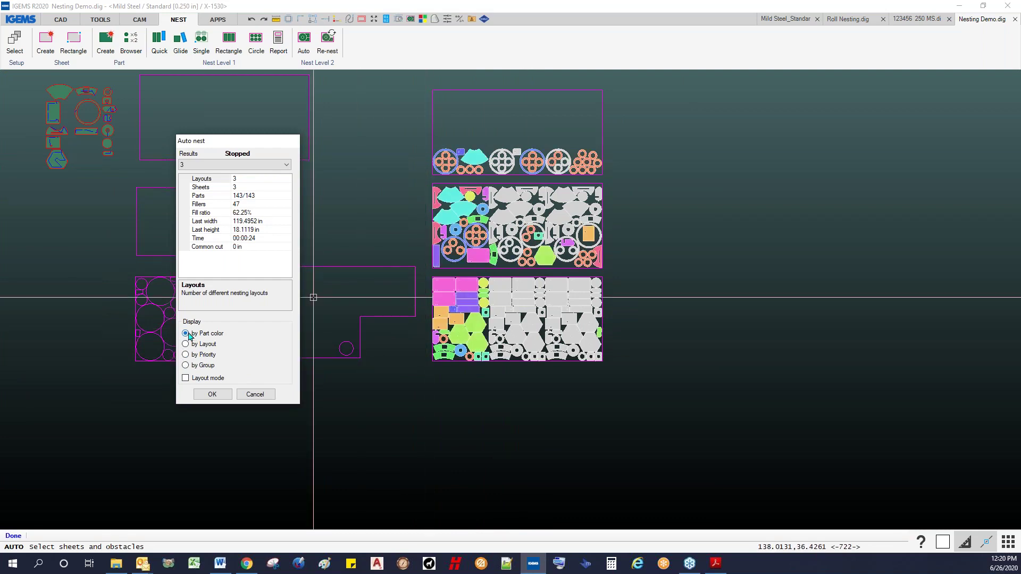
{"action": "scroll", "coordinate": [367, 365], "scroll_direction": "up", "scroll_amount": 2}
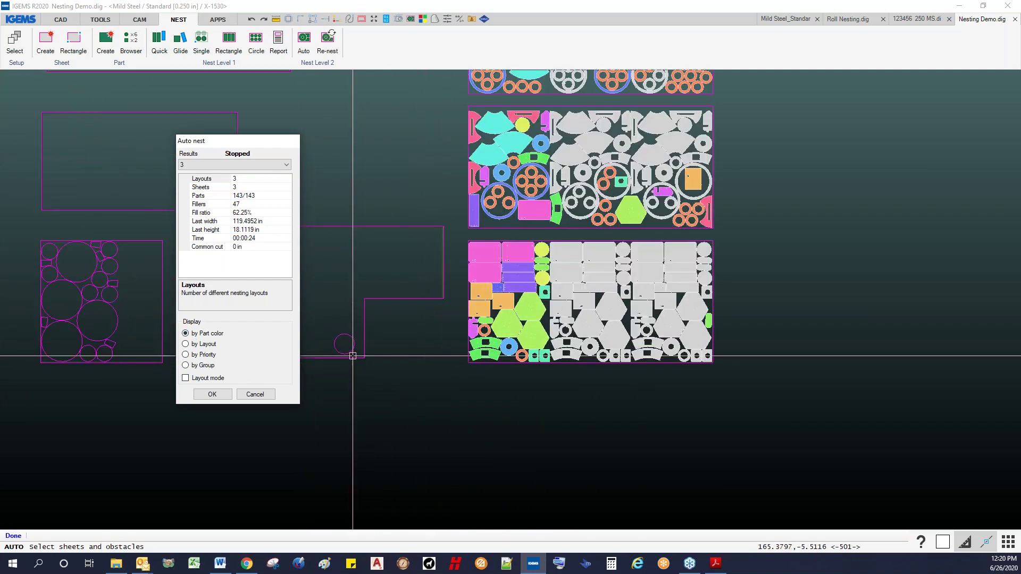
{"action": "middle_click_drag", "start_coordinate": [415, 344], "coordinate": [421, 394]}
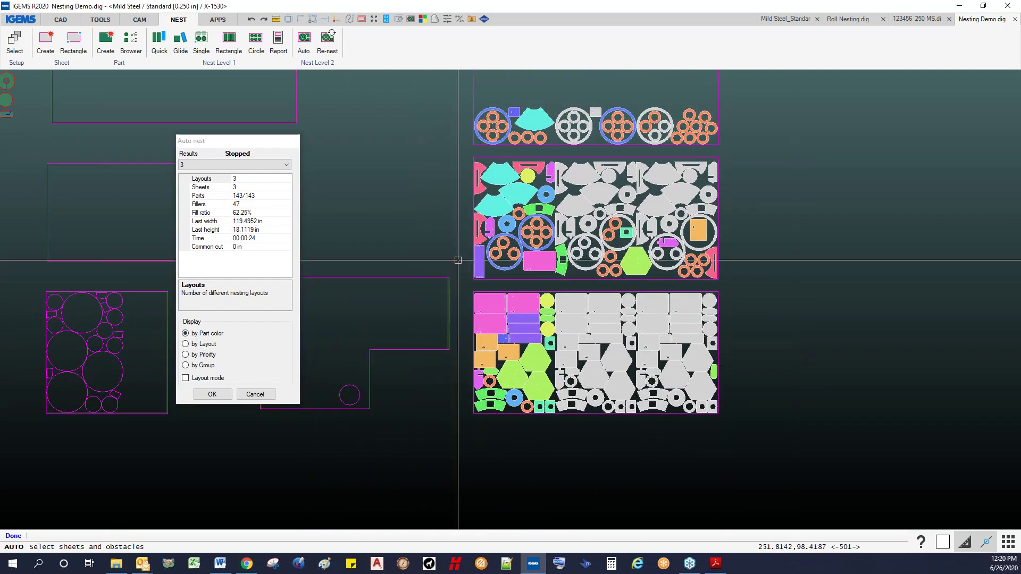
{"action": "left_click", "coordinate": [212, 394]}
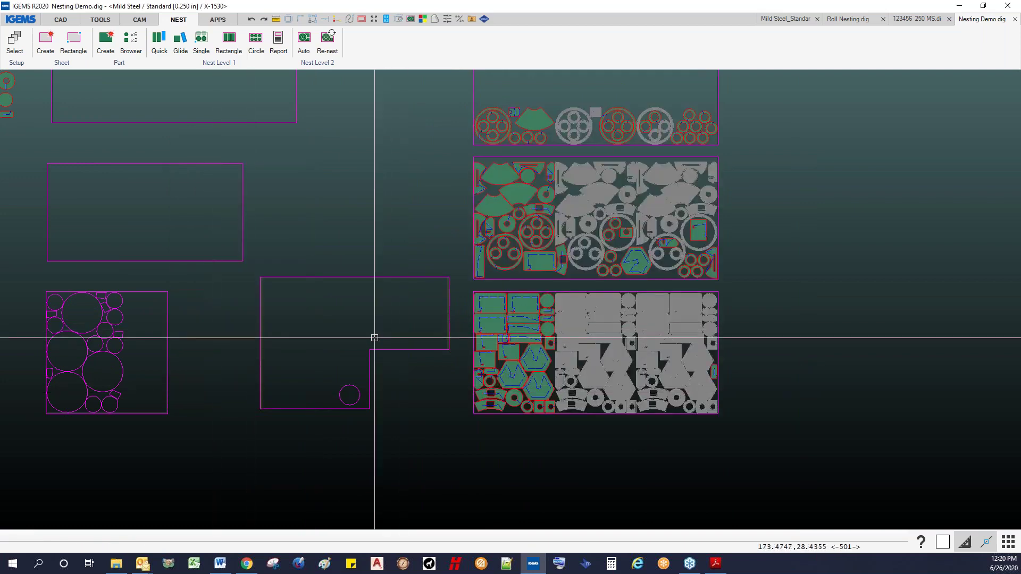
- Create a cut order for all parts on the middle nested sheet
{"action": "middle_click_drag", "start_coordinate": [371, 337], "coordinate": [258, 378]}
{"action": "left_click", "coordinate": [139, 20]}
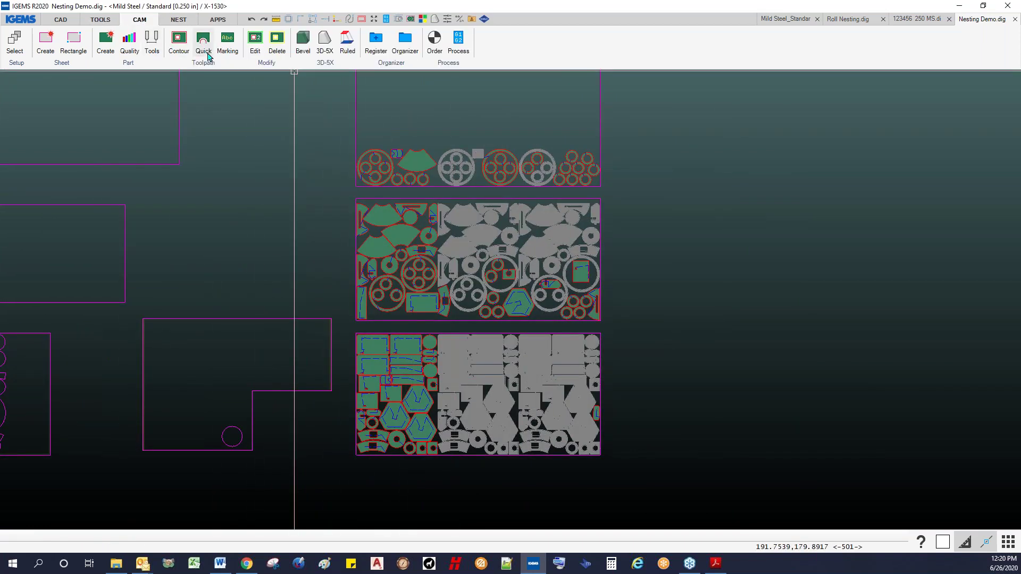
{"action": "left_click", "coordinate": [434, 42]}
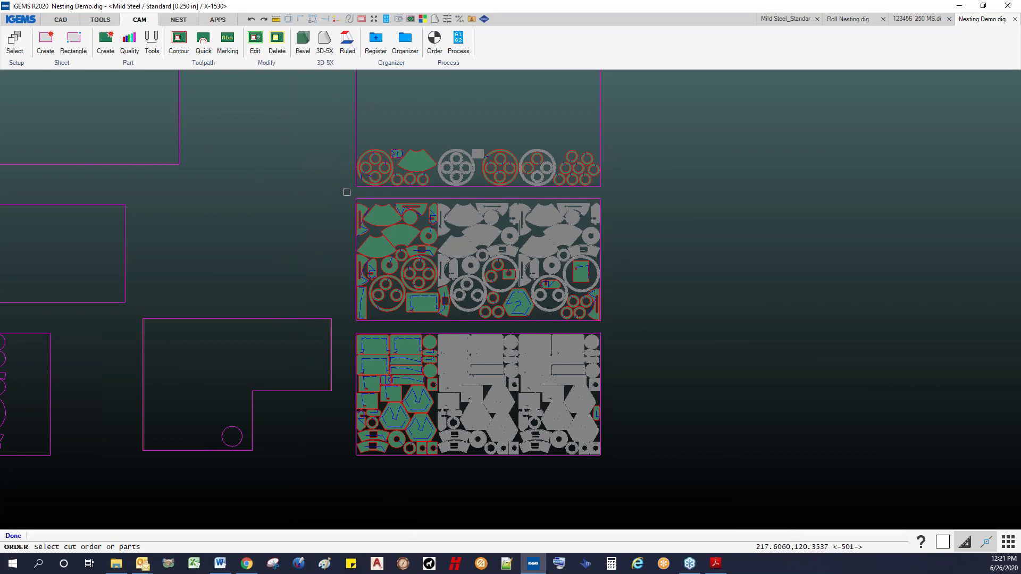
{"action": "left_click_drag", "start_coordinate": [346, 191], "coordinate": [612, 324]}
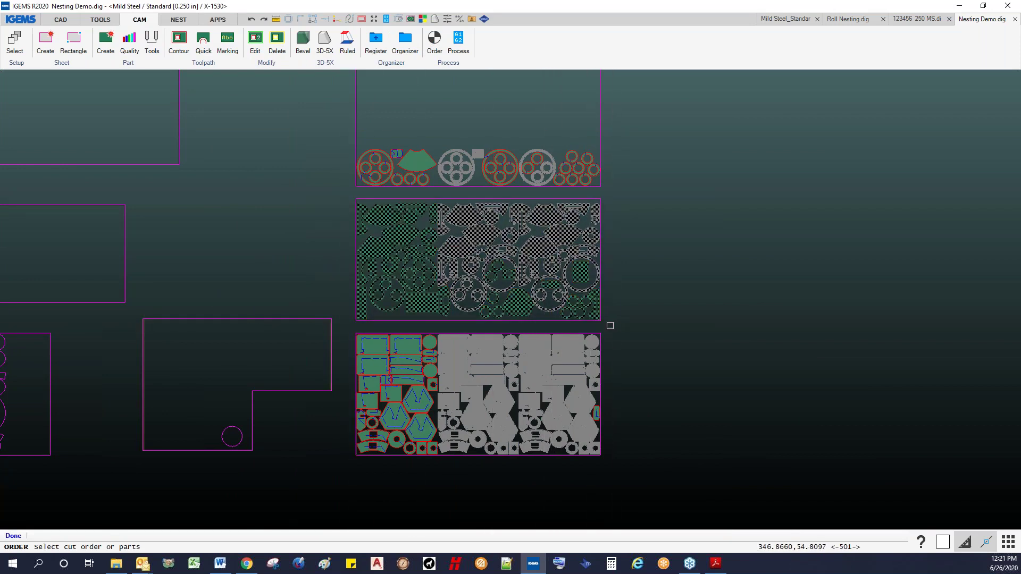
{"action": "right_click", "coordinate": [610, 325]}
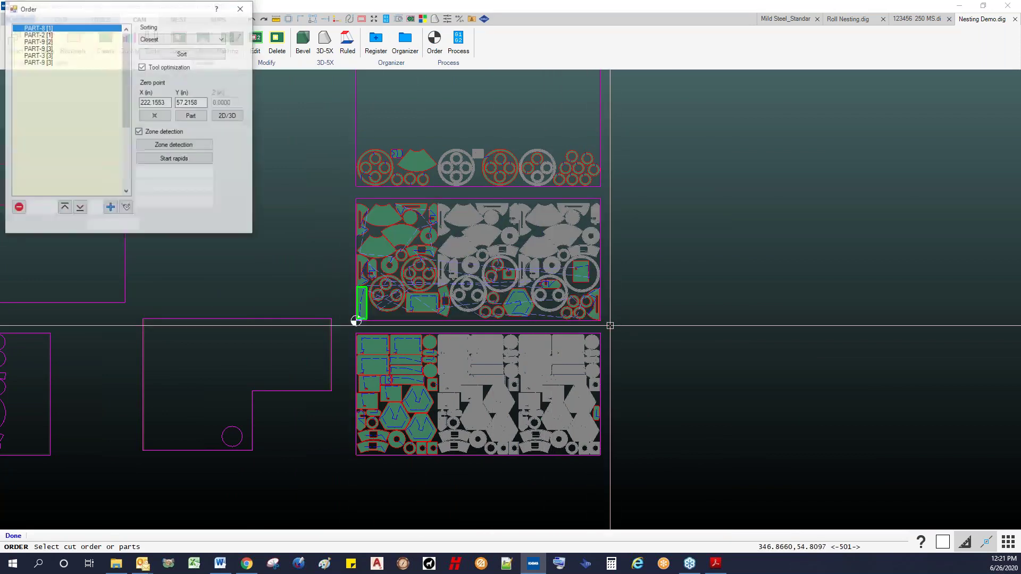
- Step through the middle sheet's cut order from PART-2 [1] to PART-3 [1,2,3], checking which tools cut each part
{"action": "left_click", "coordinate": [49, 34]}
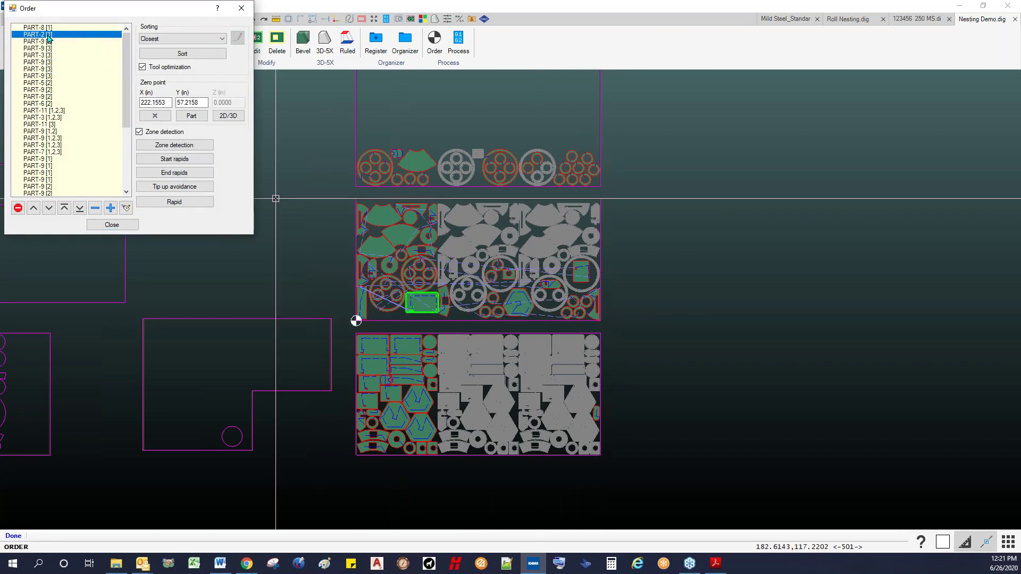
{"action": "left_click", "coordinate": [42, 41]}
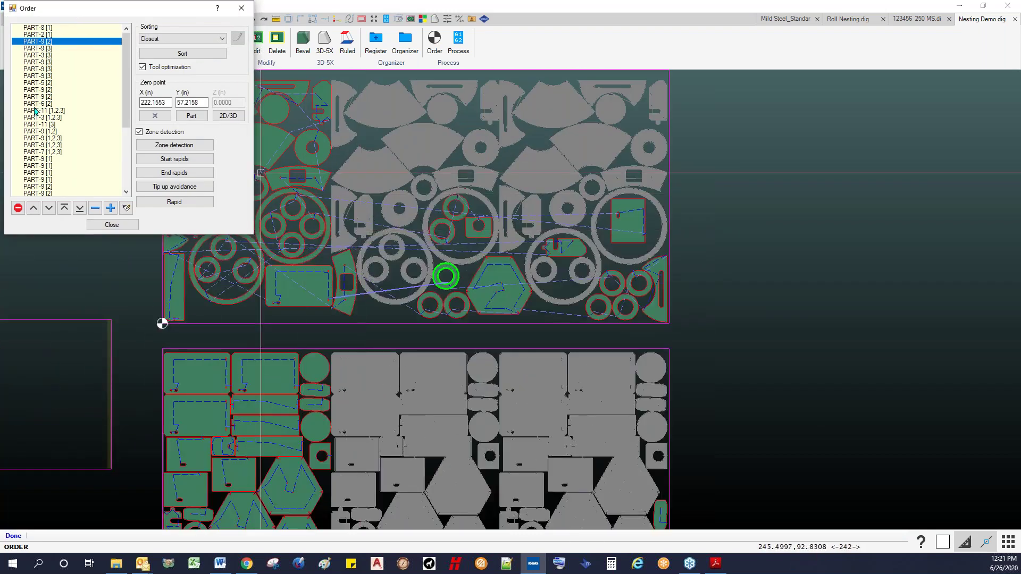
{"action": "left_click", "coordinate": [38, 48]}
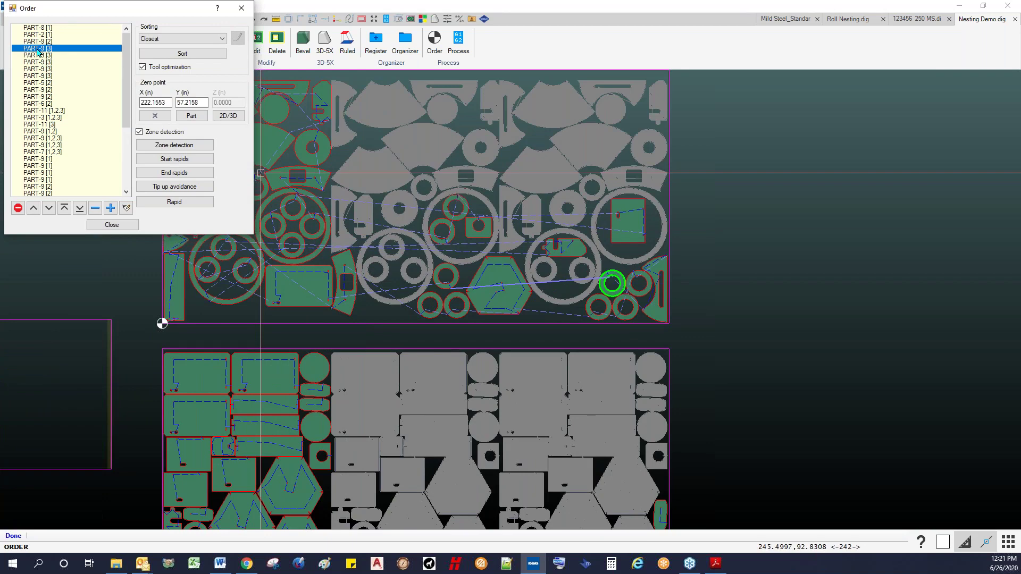
{"action": "key", "text": "Down"}
{"action": "key", "text": "Down"}
{"action": "key", "text": "Down"}
{"action": "key", "text": "Down"}
{"action": "key", "text": "Down"}
{"action": "key", "text": "Down"}
{"action": "key", "text": "Down"}
{"action": "key", "text": "Down"}
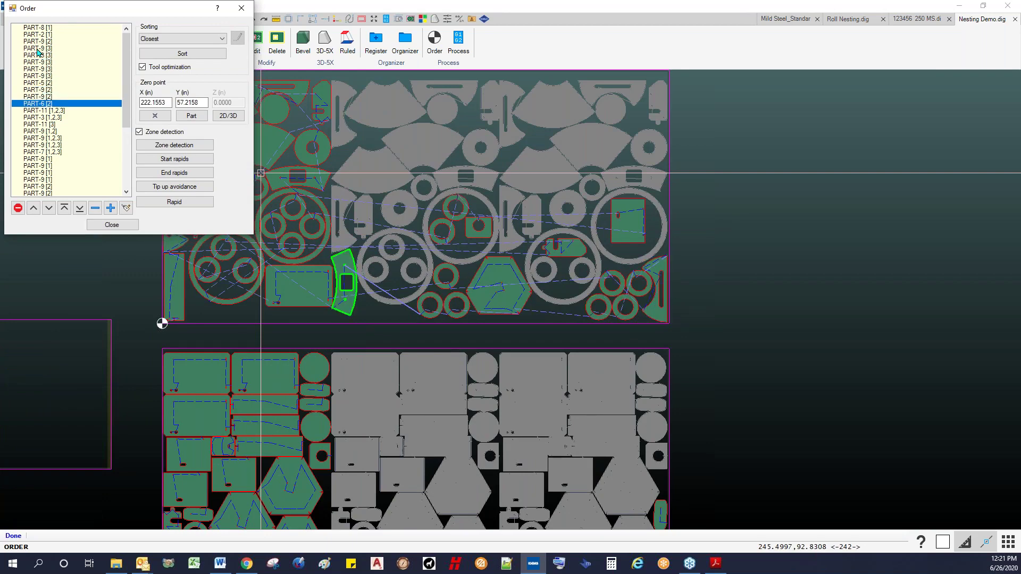
{"action": "key", "text": "Up"}
{"action": "key", "text": "Down"}
{"action": "key", "text": "Down"}
{"action": "key", "text": "Down"}
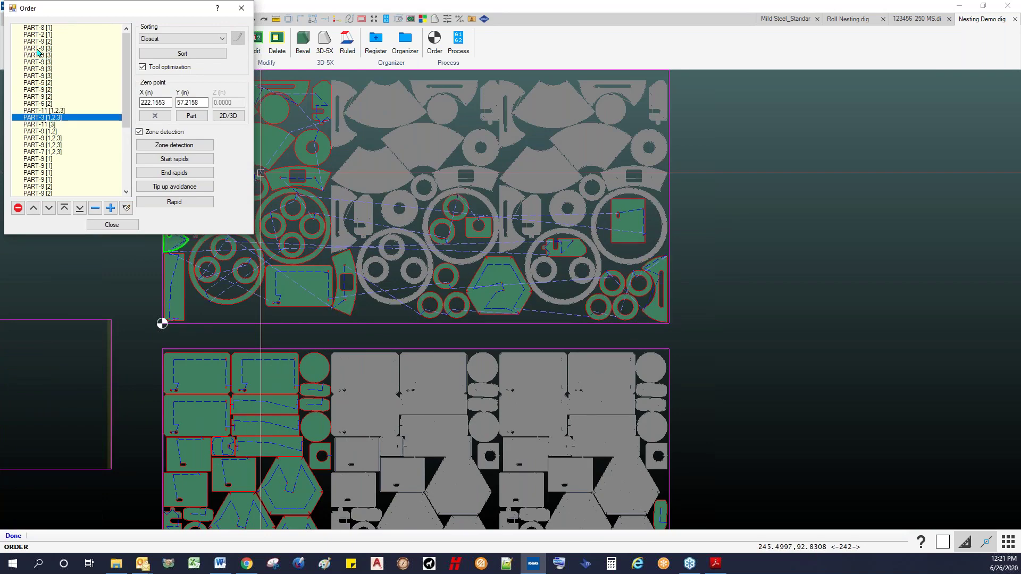
- Step through the rest of the middle sheet's cut order from PART-11 [3] onward, checking each part's position on the sheet
{"action": "middle_click_drag", "start_coordinate": [422, 191], "coordinate": [702, 255]}
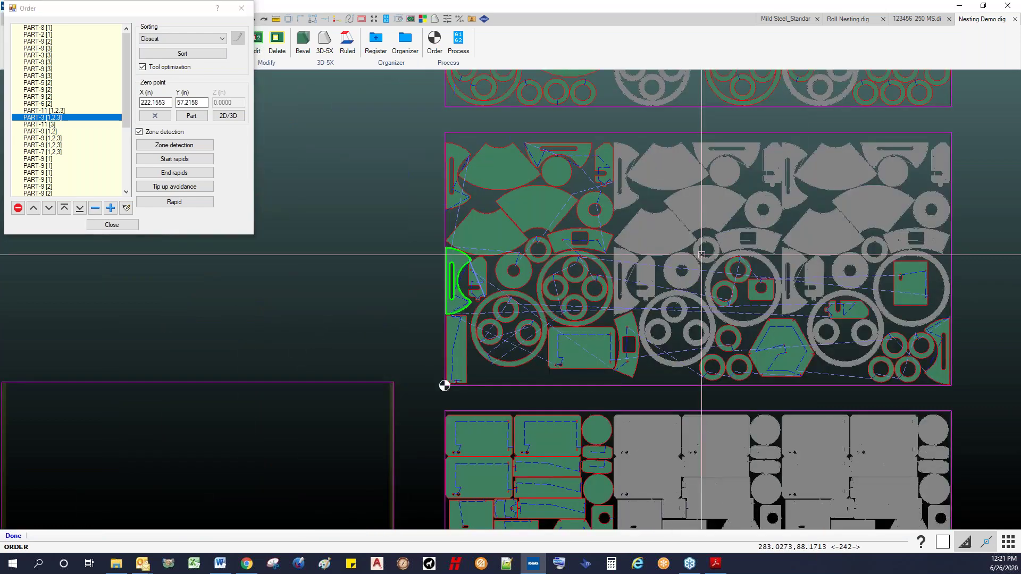
{"action": "left_click", "coordinate": [33, 126]}
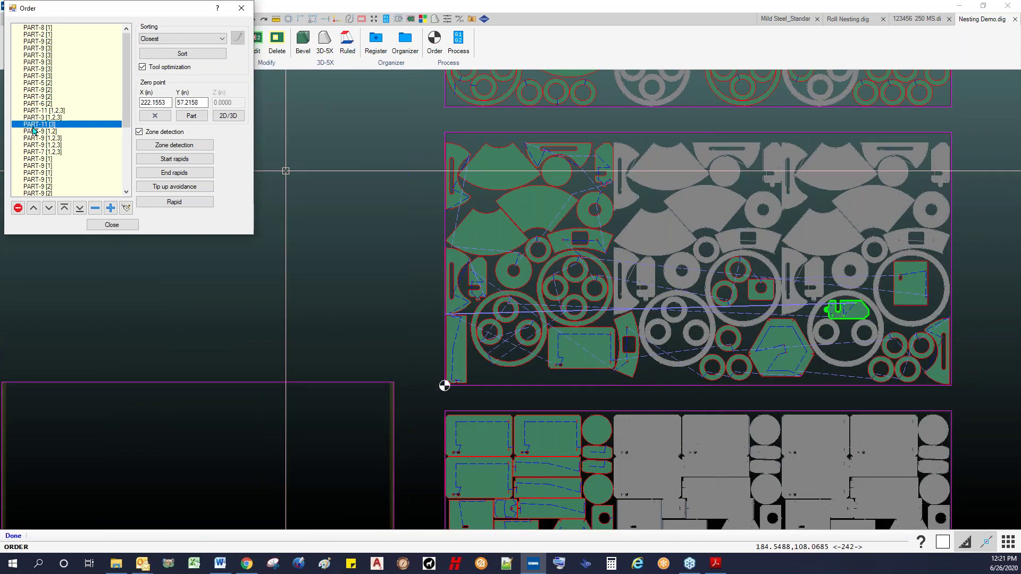
{"action": "key", "text": "Down"}
{"action": "key", "text": "Down"}
{"action": "key", "text": "Down"}
{"action": "key", "text": "Down"}
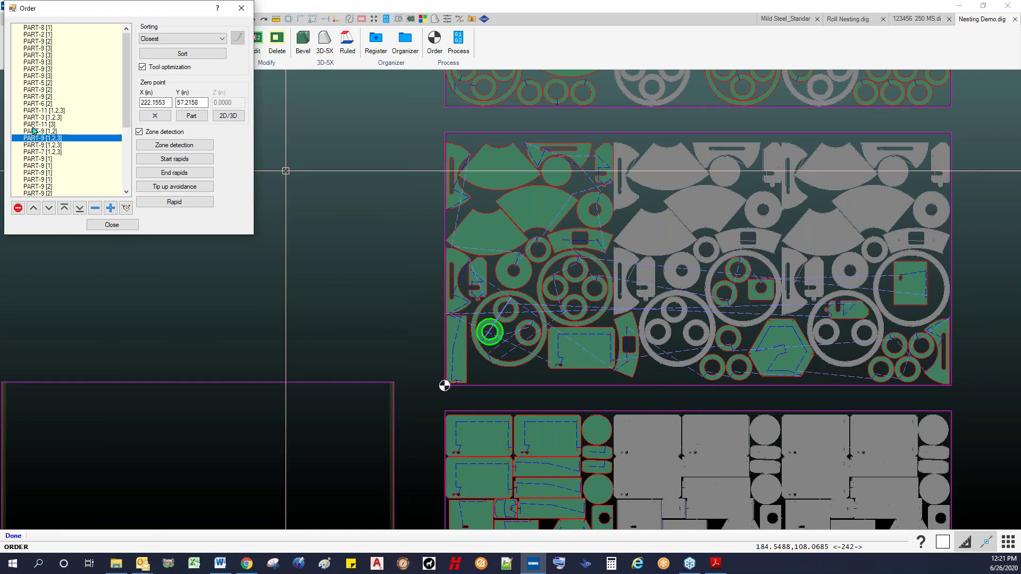
{"action": "key", "text": "Down"}
{"action": "key", "text": "Down"}
{"action": "key", "text": "Down"}
{"action": "key", "text": "Down"}
{"action": "key", "text": "Down"}
{"action": "key", "text": "Down"}
{"action": "key", "text": "Down"}
{"action": "key", "text": "Down"}
{"action": "key", "text": "Down"}
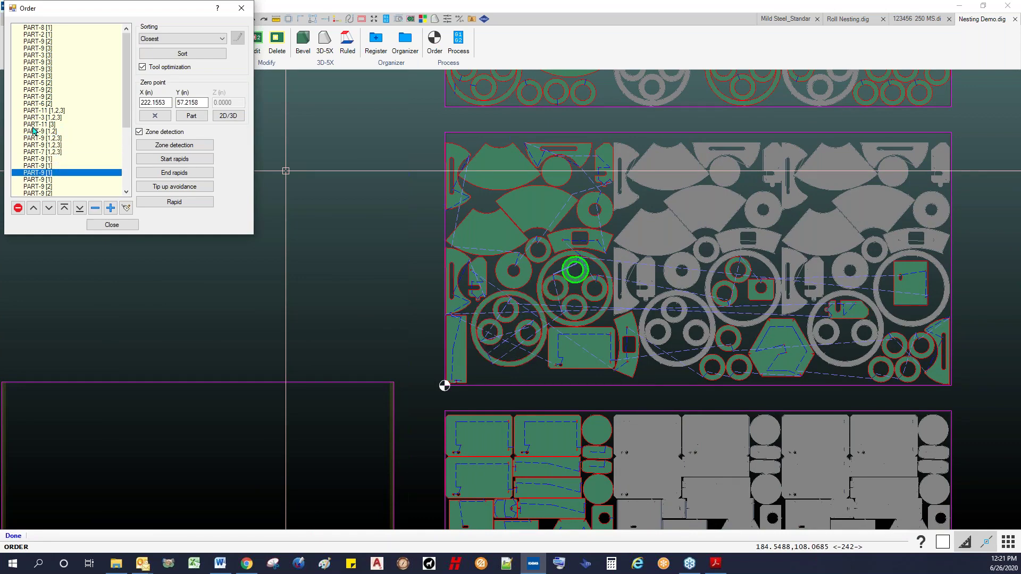
{"action": "key", "text": "Down"}
{"action": "key", "text": "Down"}
{"action": "key", "text": "Down"}
{"action": "key", "text": "Down"}
{"action": "key", "text": "Down"}
{"action": "key", "text": "Down"}
{"action": "key", "text": "Down"}
{"action": "key", "text": "Down"}
{"action": "key", "text": "Down"}
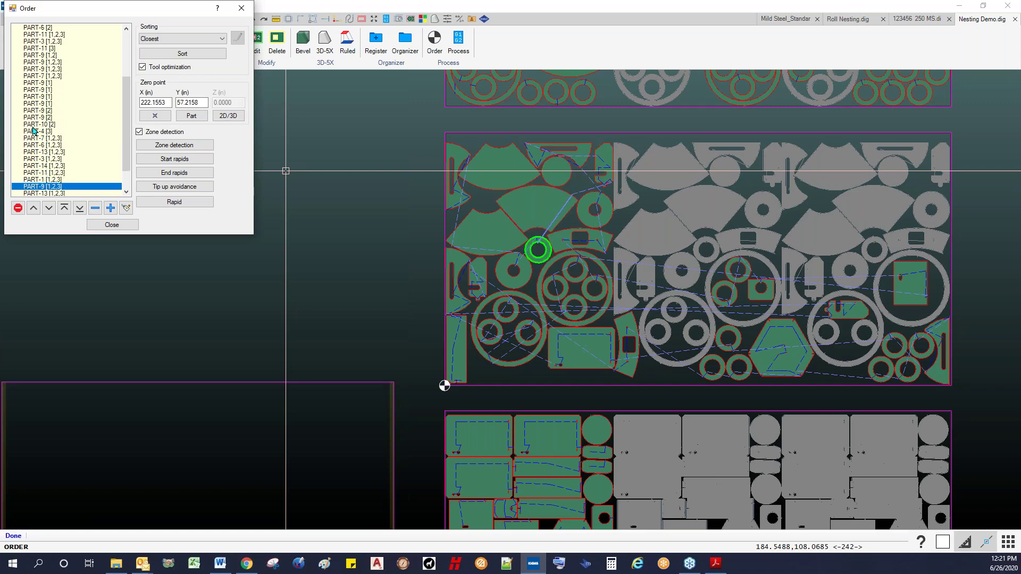
{"action": "key", "text": "Up"}
{"action": "key", "text": "Up"}
{"action": "key", "text": "Up"}
{"action": "key", "text": "Up"}
{"action": "key", "text": "Up"}
{"action": "key", "text": "Up"}
{"action": "key", "text": "Up"}
{"action": "key", "text": "Up"}
{"action": "key", "text": "Up"}
{"action": "key", "text": "Up"}
{"action": "key", "text": "Up"}
{"action": "key", "text": "Up"}
{"action": "key", "text": "Up"}
{"action": "key", "text": "Up"}
{"action": "key", "text": "Up"}
{"action": "key", "text": "Up"}
{"action": "key", "text": "Up"}
{"action": "key", "text": "Up"}
{"action": "key", "text": "Up"}
{"action": "key", "text": "Up"}
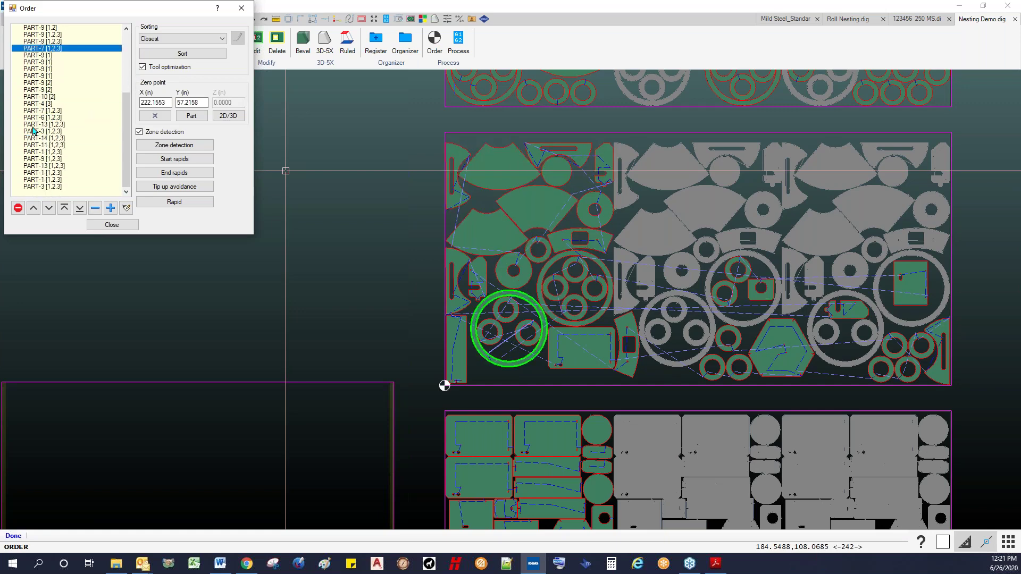
- Re-sort the middle sheet's cut order with Closest sorting and check the sequence of its first parts
{"action": "left_click", "coordinate": [169, 56]}
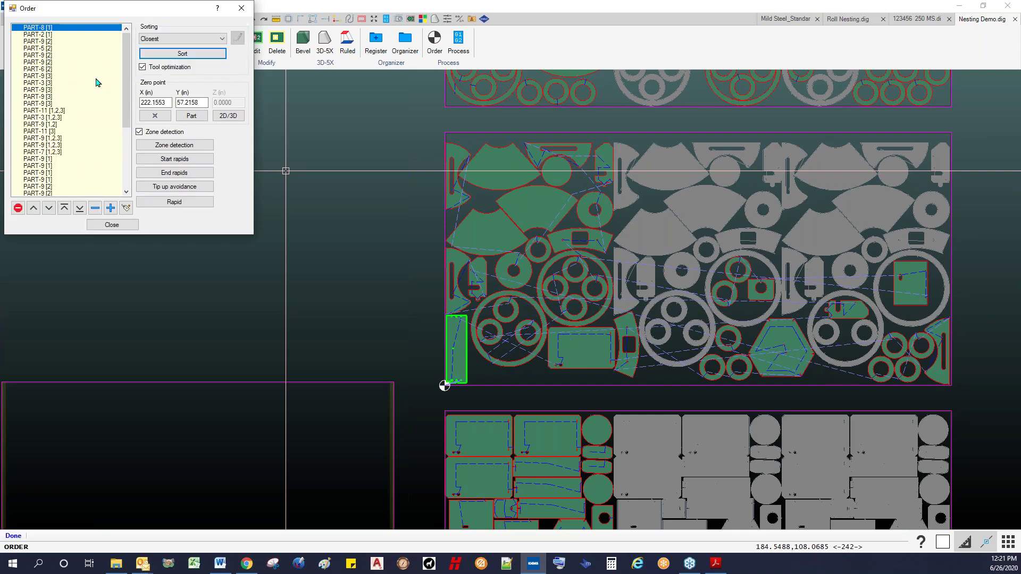
{"action": "left_click", "coordinate": [50, 34]}
{"action": "left_click", "coordinate": [49, 76]}
{"action": "left_click", "coordinate": [41, 104]}
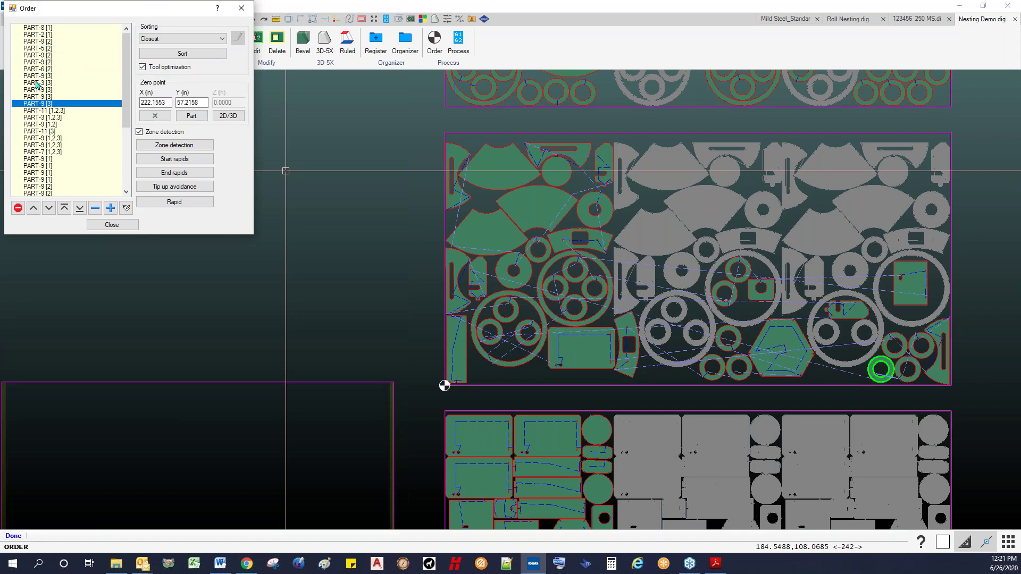
{"action": "left_click", "coordinate": [54, 28]}
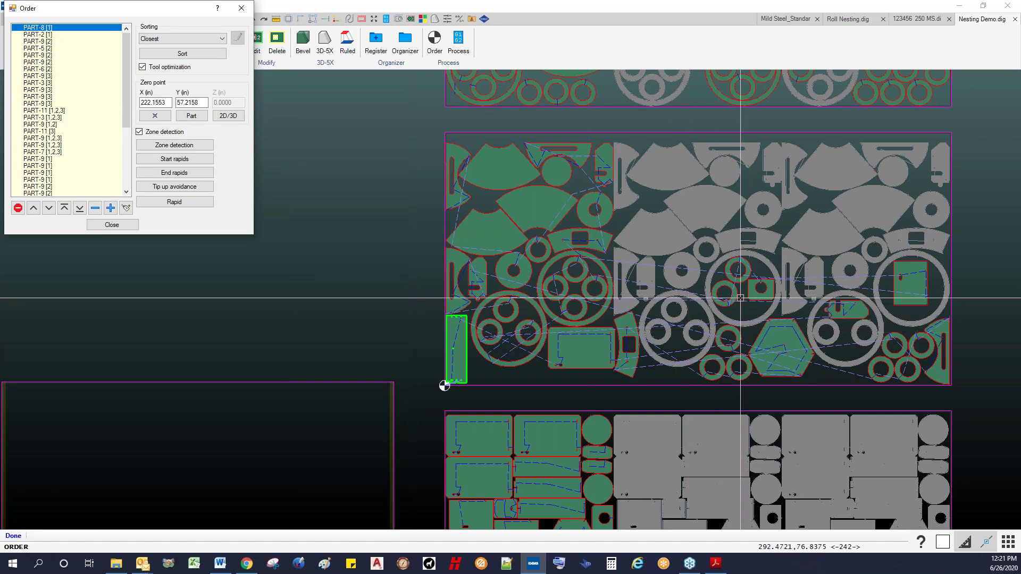
- Run zone detection on the middle sheet's cut order and finish ordering
{"action": "left_click", "coordinate": [735, 281]}
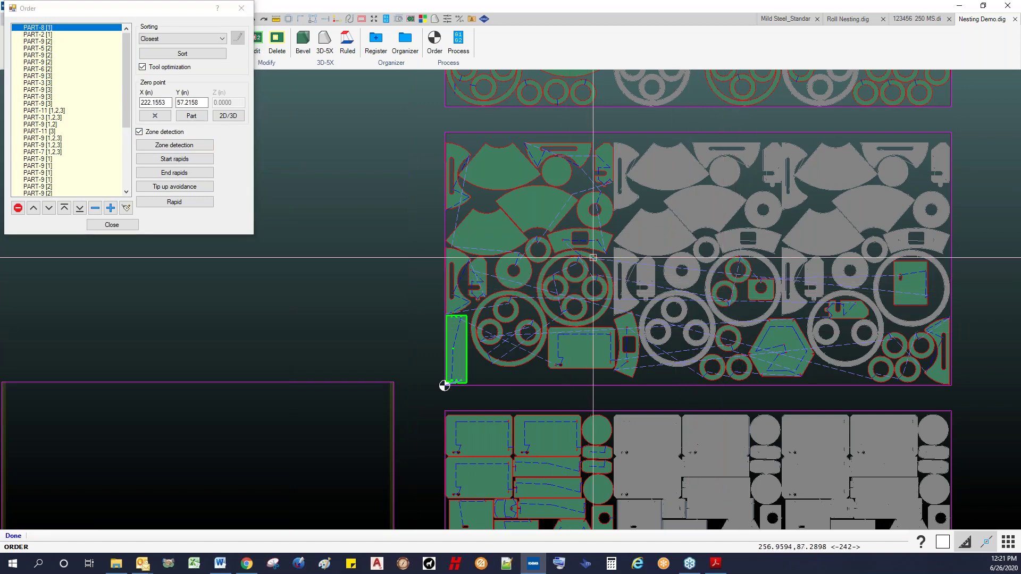
{"action": "left_click", "coordinate": [183, 146]}
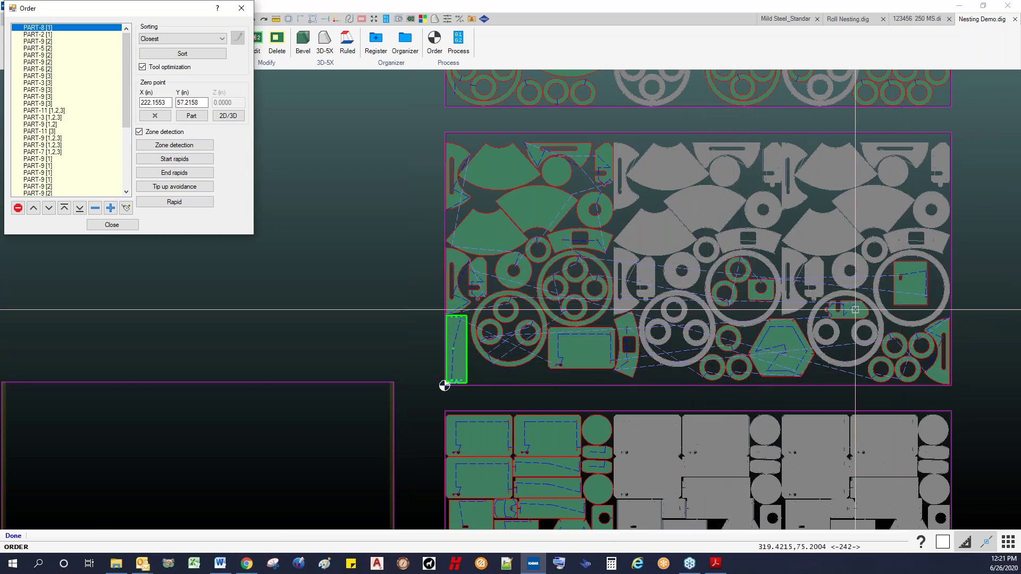
{"action": "scroll", "coordinate": [856, 309], "scroll_direction": "down", "scroll_amount": 5}
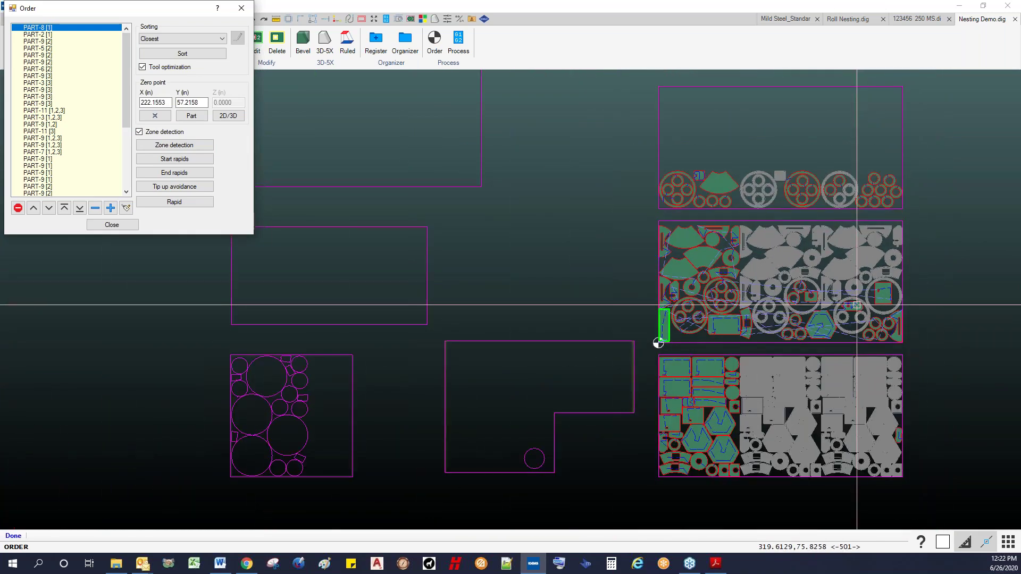
{"action": "middle_click_drag", "start_coordinate": [857, 305], "coordinate": [663, 272]}
{"action": "left_click", "coordinate": [123, 226]}
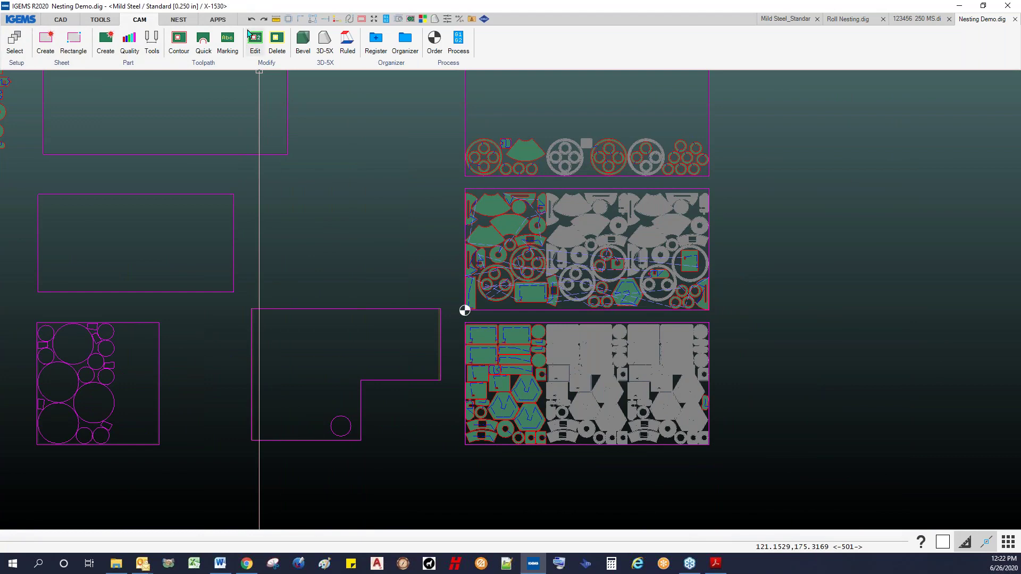
- Undo the three-tool nest to remove the nested sheets from the drawing
{"action": "scroll", "coordinate": [335, 175], "scroll_direction": "down", "scroll_amount": 1}
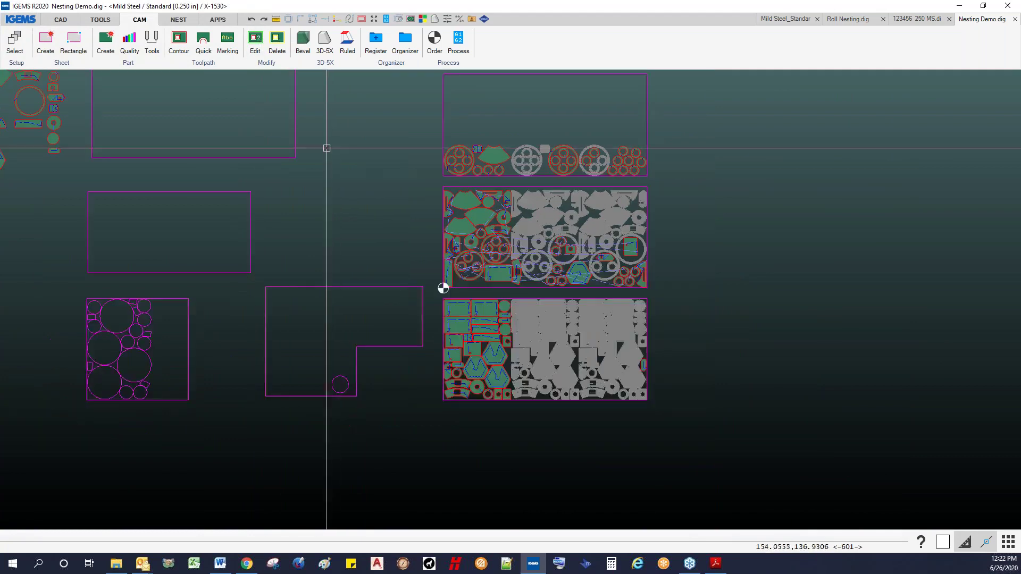
{"action": "scroll", "coordinate": [245, 216], "scroll_direction": "down", "scroll_amount": 1}
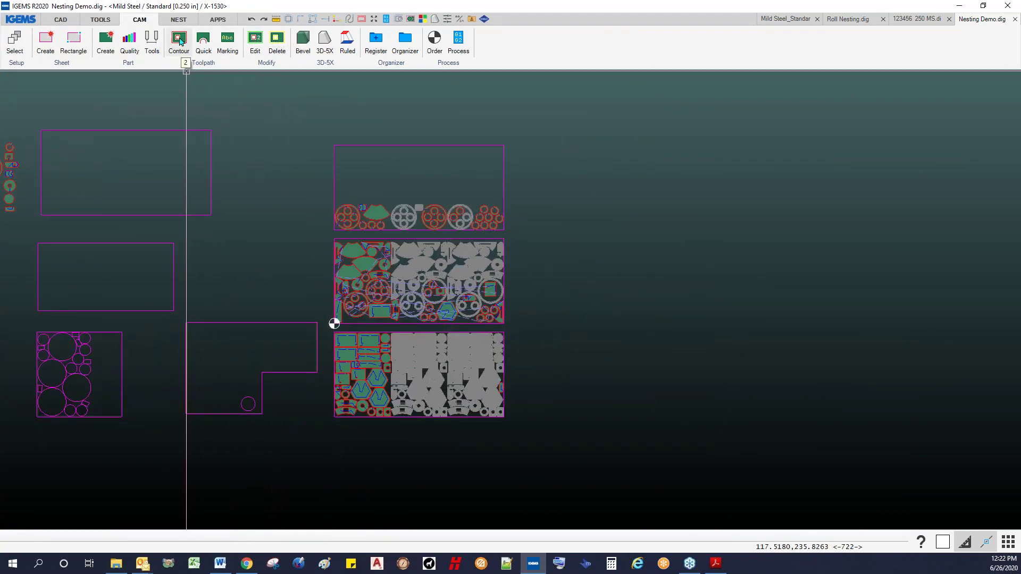
{"action": "left_click", "coordinate": [177, 20]}
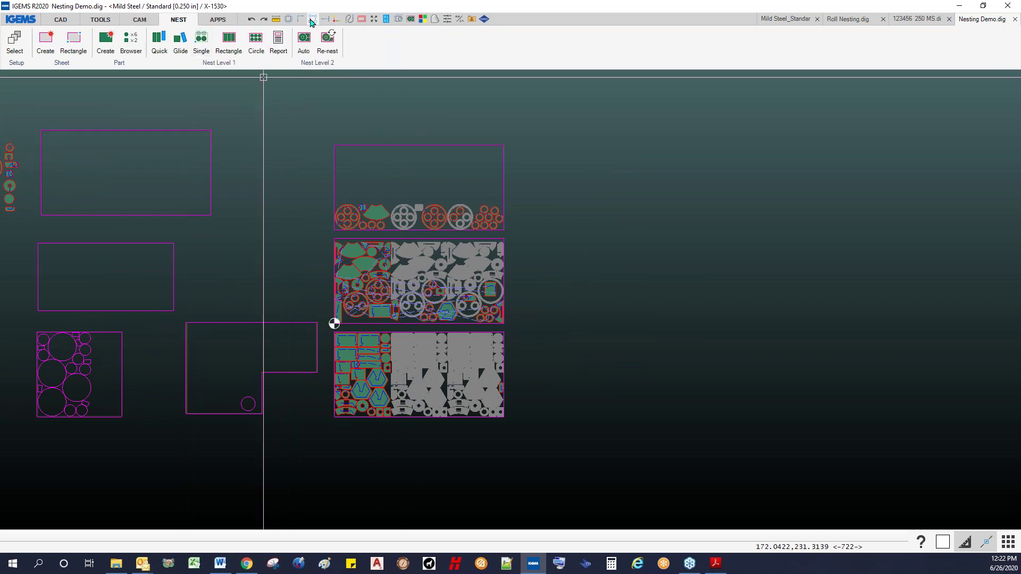
{"action": "left_click", "coordinate": [250, 20]}
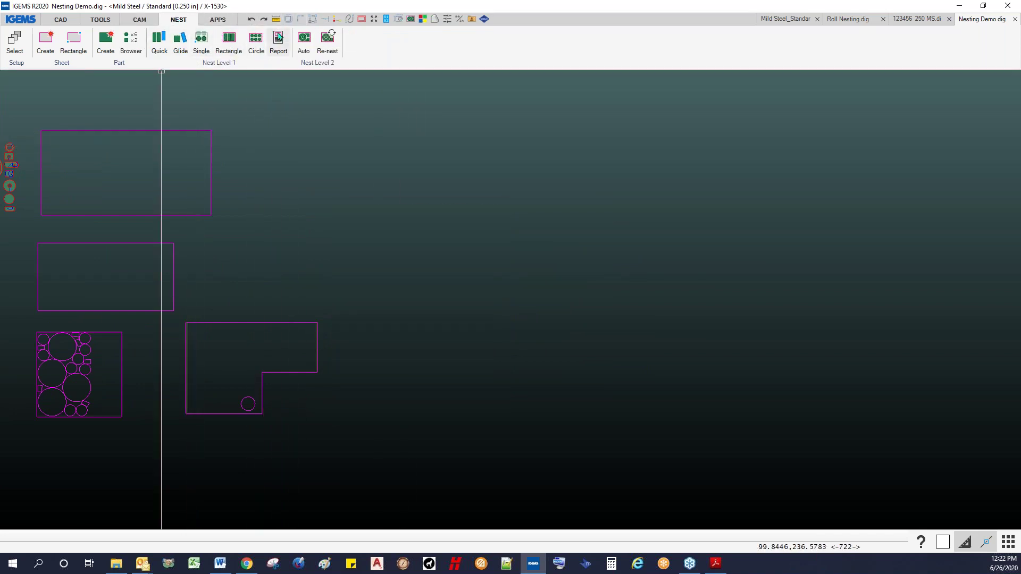
- Start an auto-nest with all the demo parts and the 120 x 60 in sheet
{"action": "middle_click_drag", "start_coordinate": [329, 130], "coordinate": [472, 186]}
{"action": "left_click", "coordinate": [304, 40]}
{"action": "left_click_drag", "start_coordinate": [70, 176], "coordinate": [203, 292]}
{"action": "right_click", "coordinate": [203, 292]}
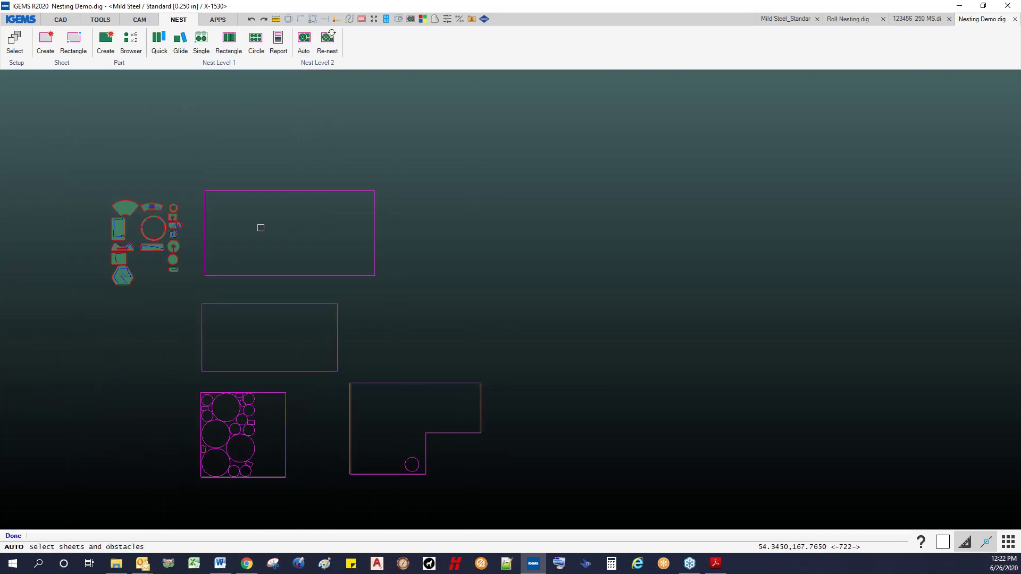
{"action": "left_click_drag", "start_coordinate": [260, 227], "coordinate": [225, 176]}
{"action": "right_click", "coordinate": [226, 176]}
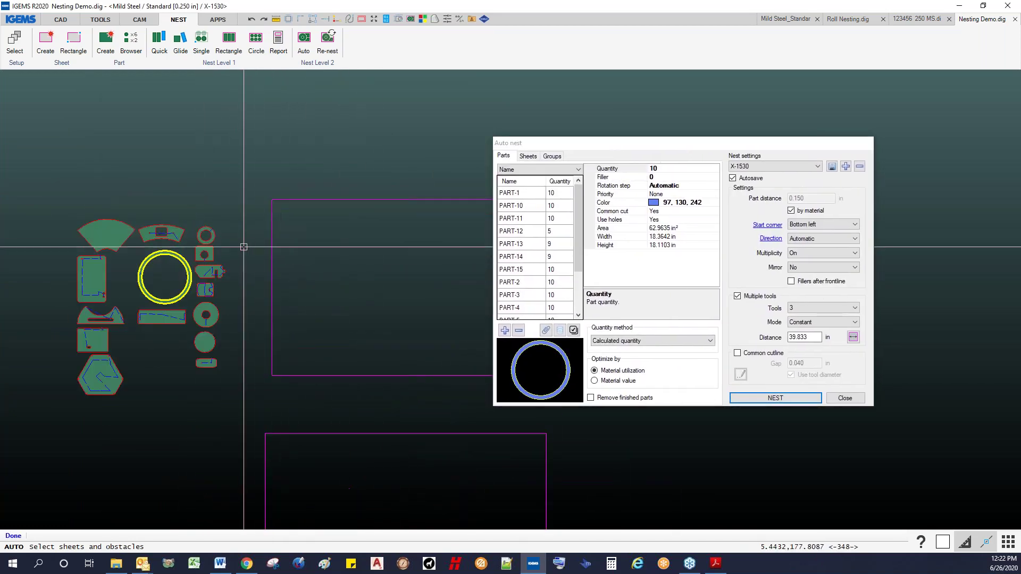
- Start a new part group in the auto-nest and include PART-9 in it
{"action": "scroll", "coordinate": [244, 247], "scroll_direction": "up", "scroll_amount": 3}
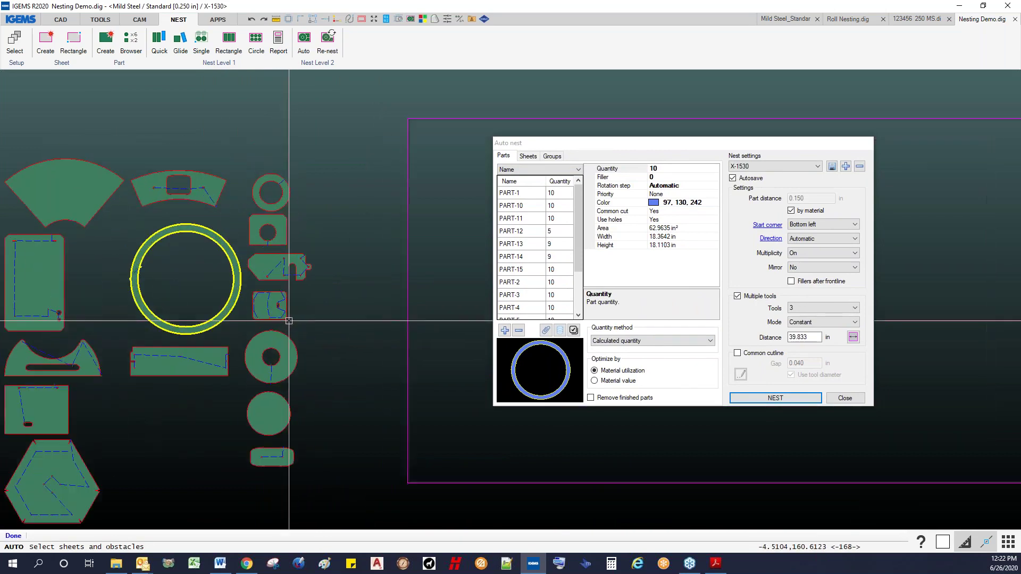
{"action": "scroll", "coordinate": [287, 320], "scroll_direction": "down", "scroll_amount": 1}
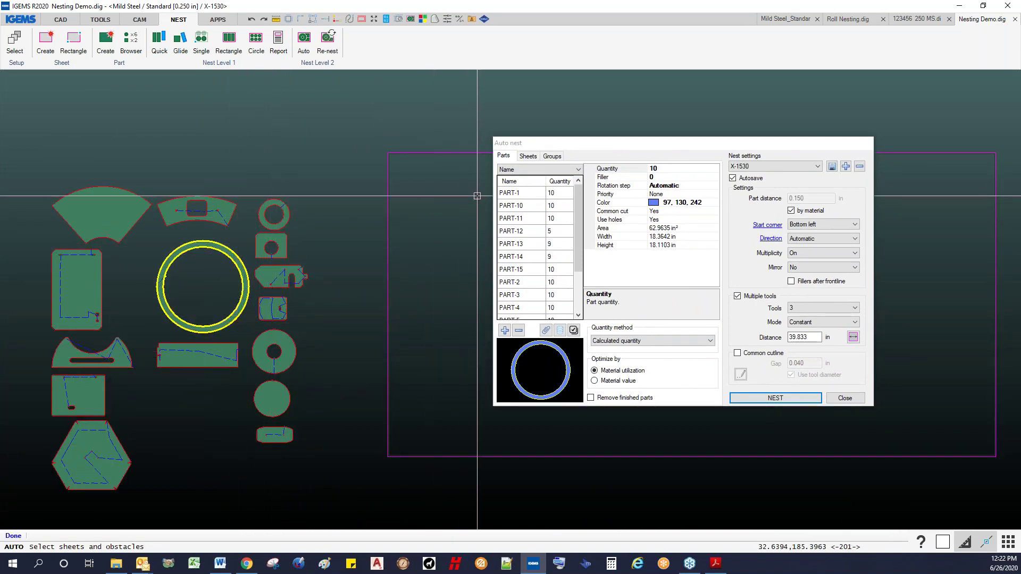
{"action": "left_click", "coordinate": [552, 156]}
{"action": "left_click", "coordinate": [528, 156]}
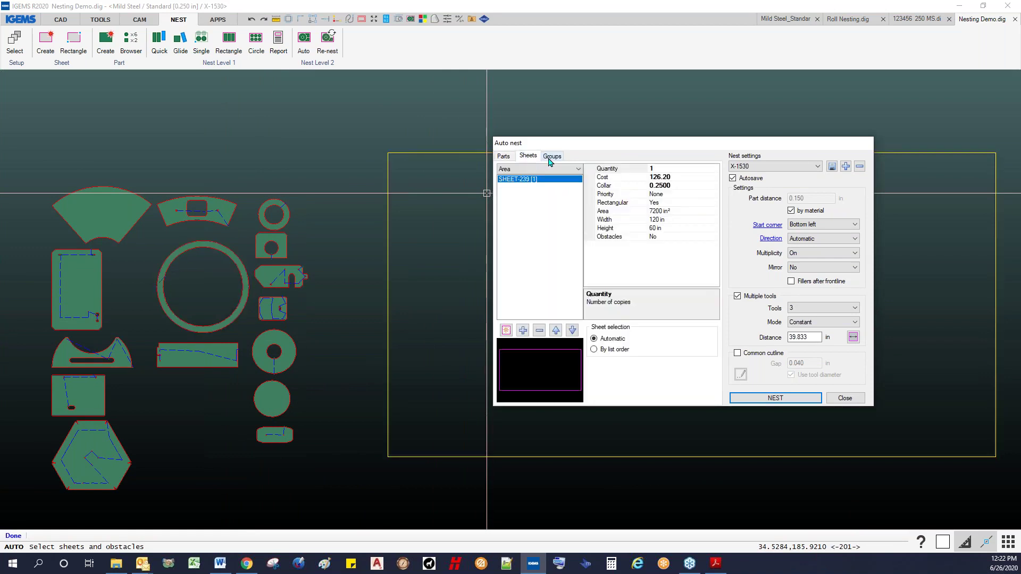
{"action": "left_click", "coordinate": [550, 158]}
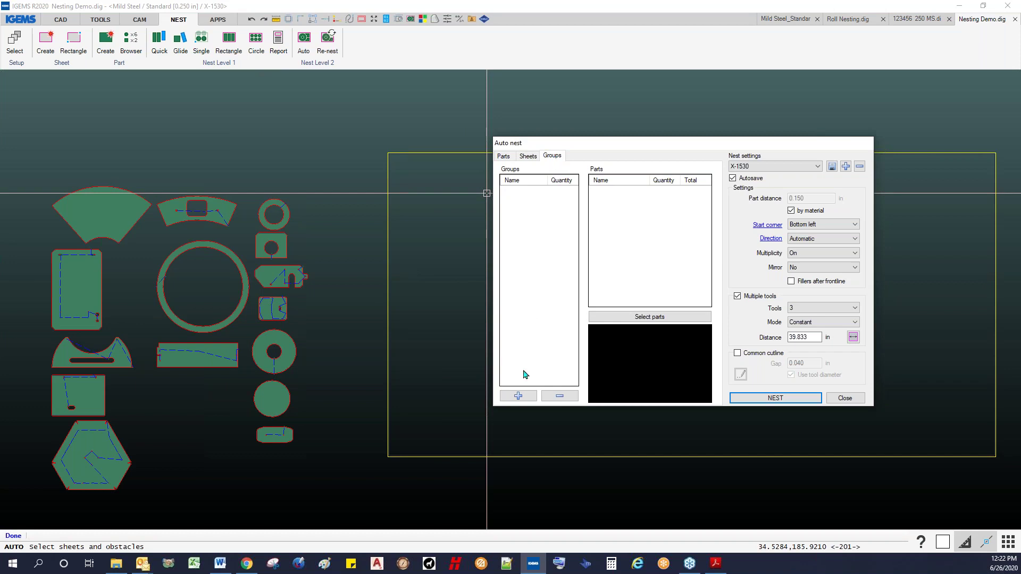
{"action": "left_click", "coordinate": [520, 397]}
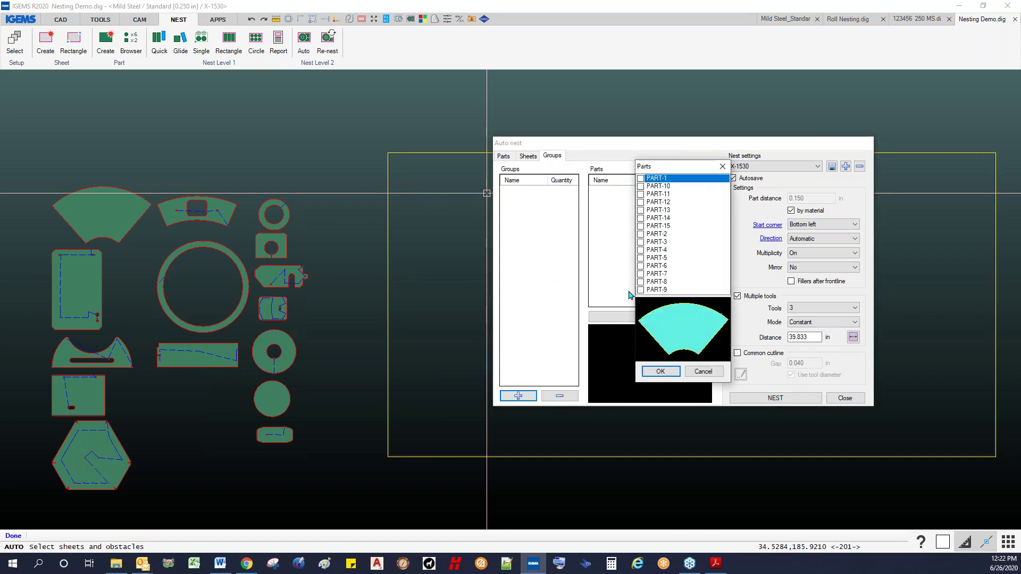
{"action": "left_click", "coordinate": [655, 290]}
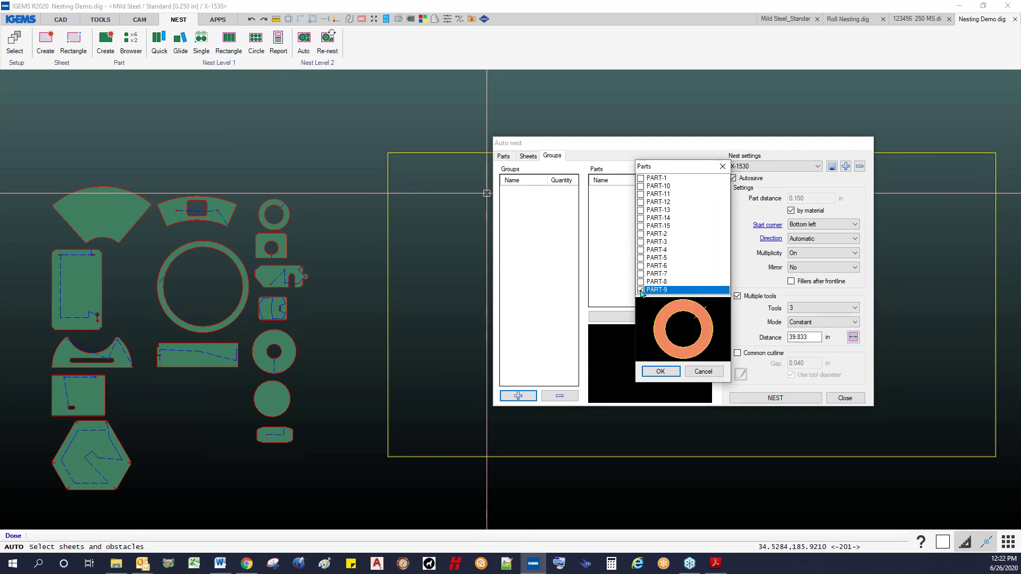
- Create a nesting group containing PART-7, PART-8 and PART-9
{"action": "left_click", "coordinate": [641, 282]}
{"action": "left_click", "coordinate": [641, 274]}
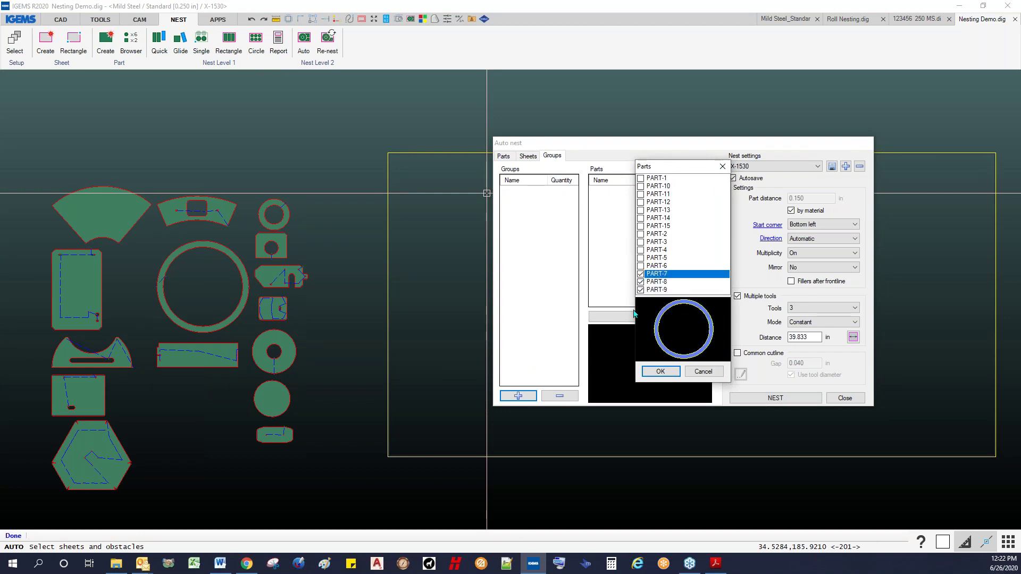
{"action": "left_click", "coordinate": [658, 372]}
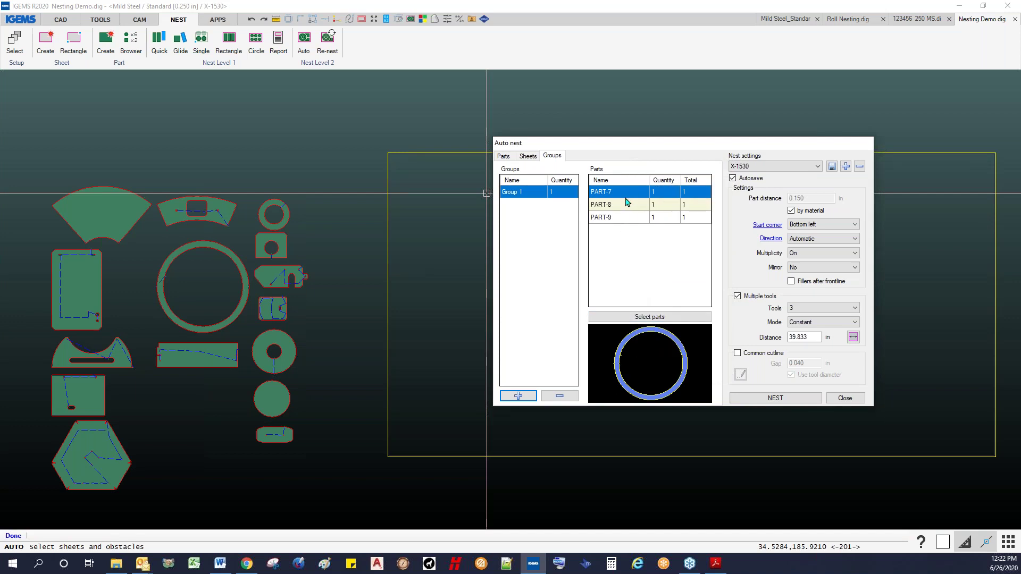
- Set the quantities of PART-7 and PART-9 to 2 in Group 1, and the group quantity to 10
{"action": "left_click", "coordinate": [625, 209]}
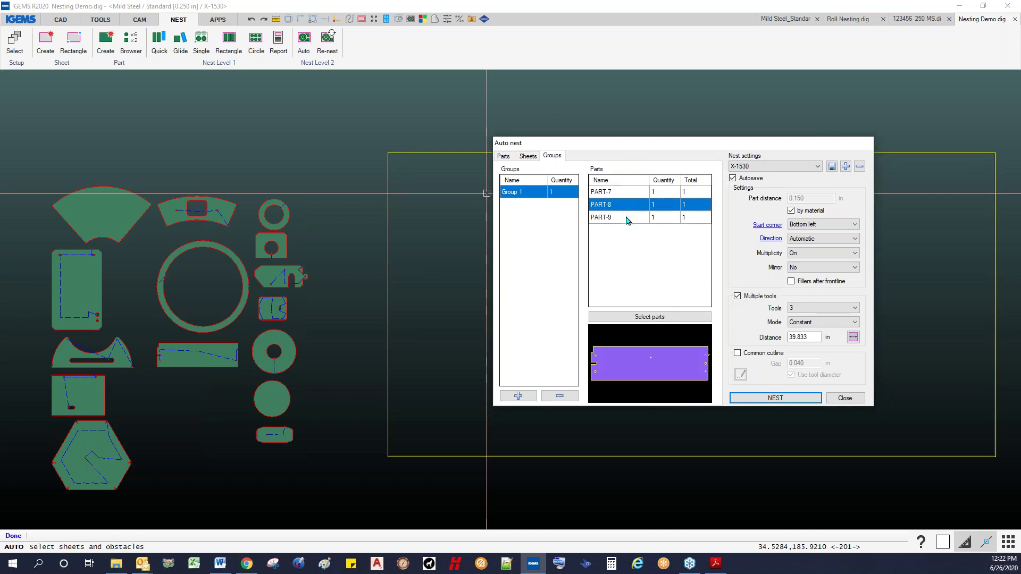
{"action": "left_click", "coordinate": [627, 219]}
{"action": "left_click", "coordinate": [627, 207]}
{"action": "left_click", "coordinate": [628, 195]}
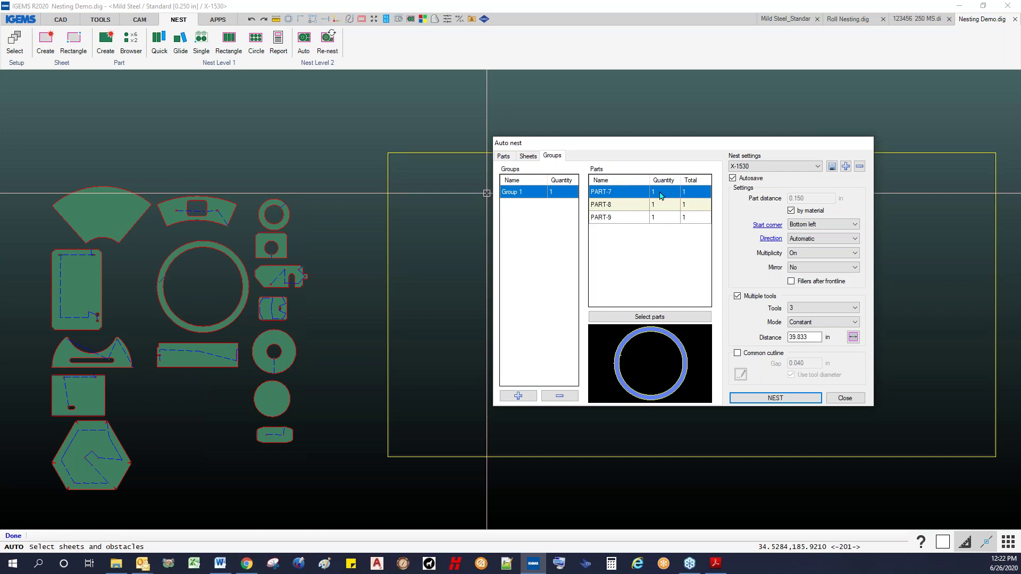
{"action": "left_click", "coordinate": [662, 218]}
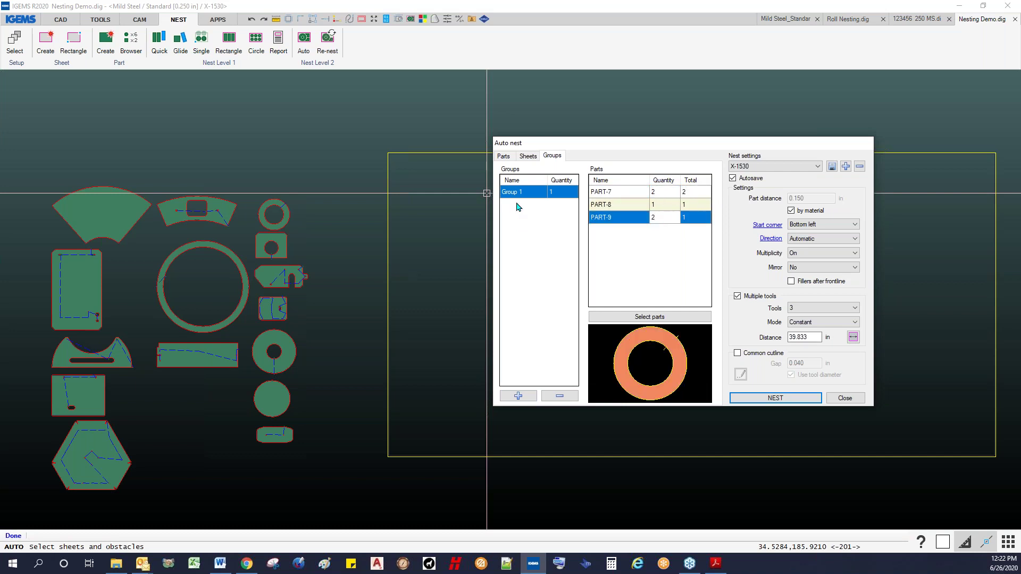
{"action": "left_click", "coordinate": [621, 207]}
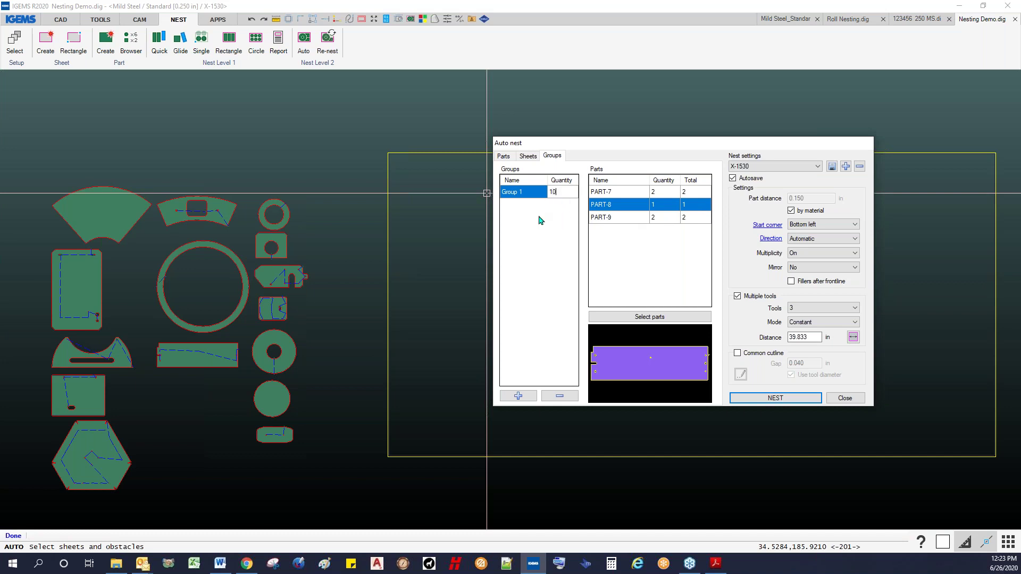
- Add a second nesting group containing PART-10, PART-11 and PART-12
{"action": "left_click", "coordinate": [517, 397]}
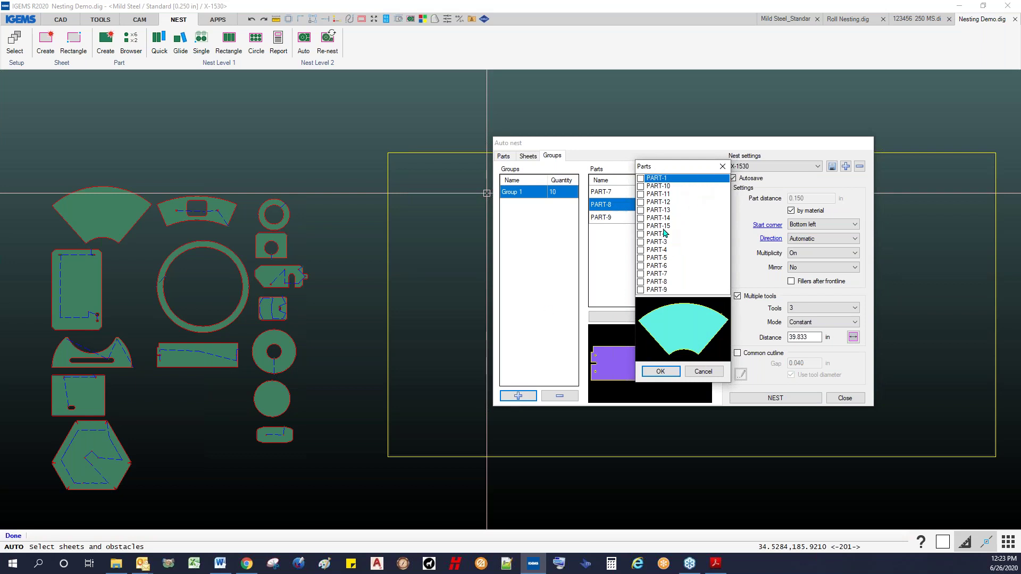
{"action": "left_click", "coordinate": [641, 186]}
{"action": "left_click", "coordinate": [641, 194]}
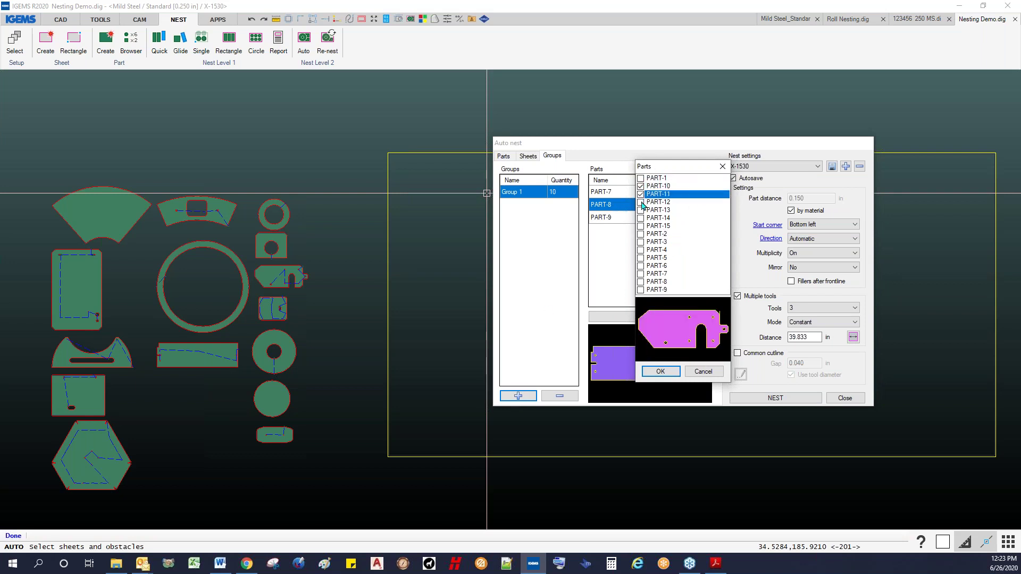
{"action": "left_click", "coordinate": [641, 202]}
{"action": "left_click", "coordinate": [660, 372]}
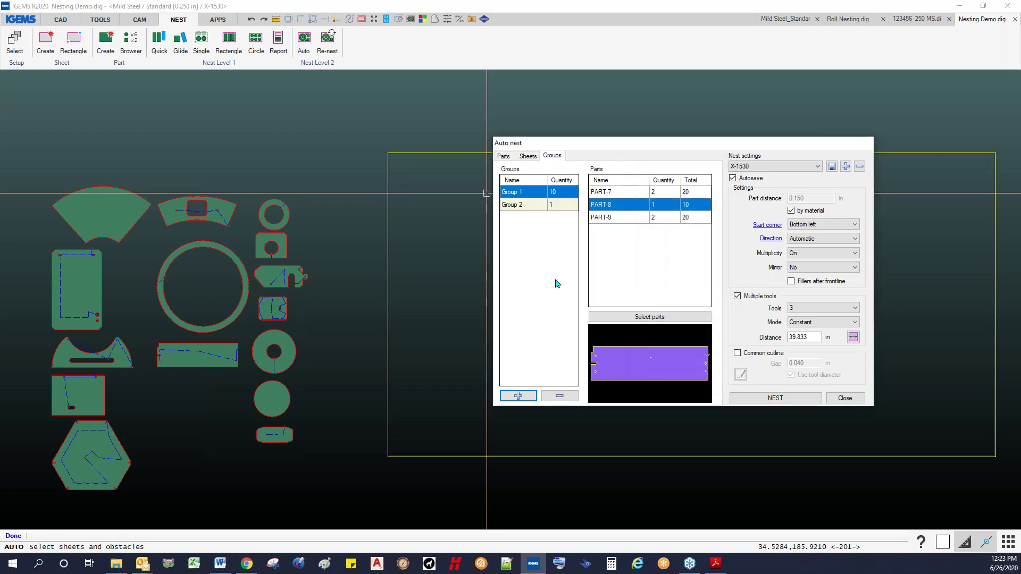
- Set the quantities of PART-11 and PART-12 to 2 in Group 2, and the group quantity to 5
{"action": "double_click", "coordinate": [528, 205]}
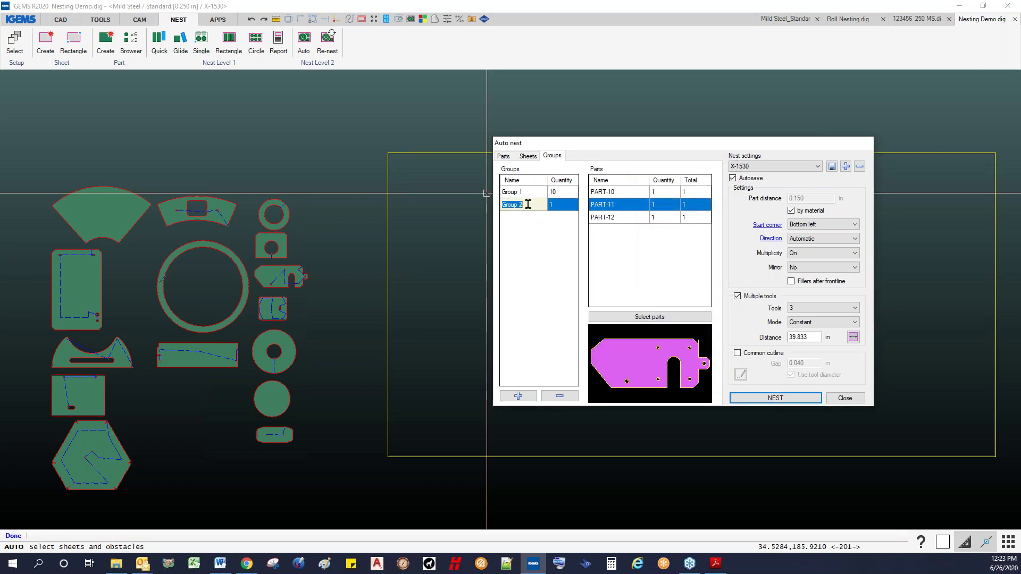
{"action": "left_click", "coordinate": [664, 204]}
{"action": "type", "text": "2"}
{"action": "left_click", "coordinate": [664, 217]}
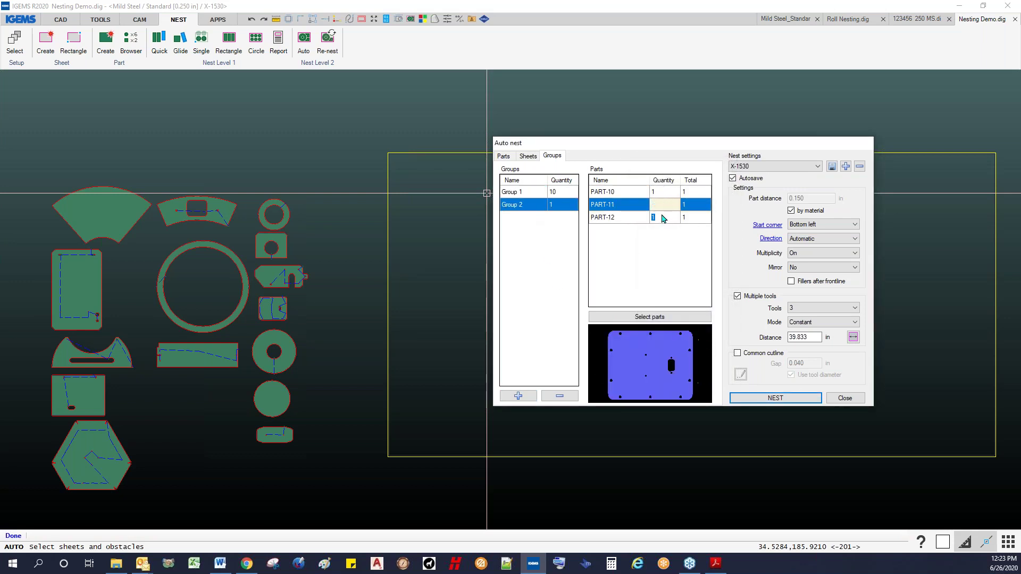
{"action": "type", "text": "2"}
{"action": "left_click", "coordinate": [568, 207]}
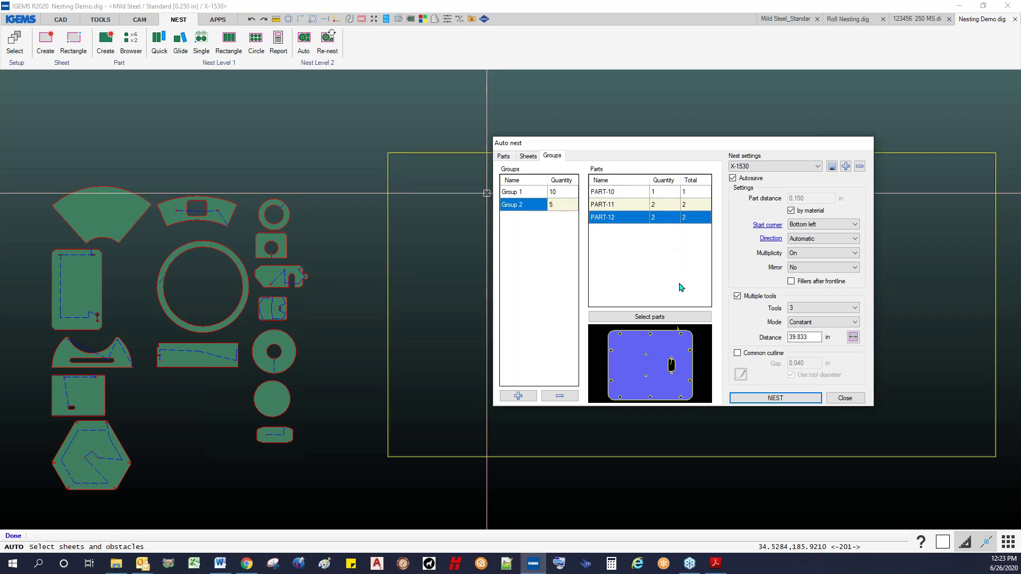
{"action": "key", "text": "Return"}
- Remove PART-1 from the nest's parts list and try to remove PART-10
{"action": "left_click_drag", "start_coordinate": [616, 150], "coordinate": [406, 169]}
{"action": "left_click", "coordinate": [295, 174]}
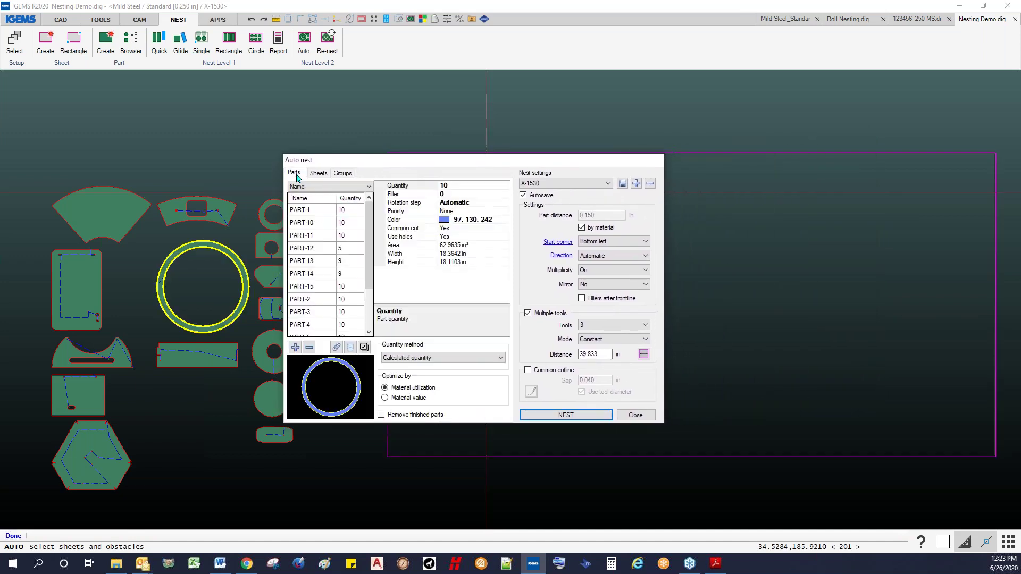
{"action": "left_click", "coordinate": [325, 213]}
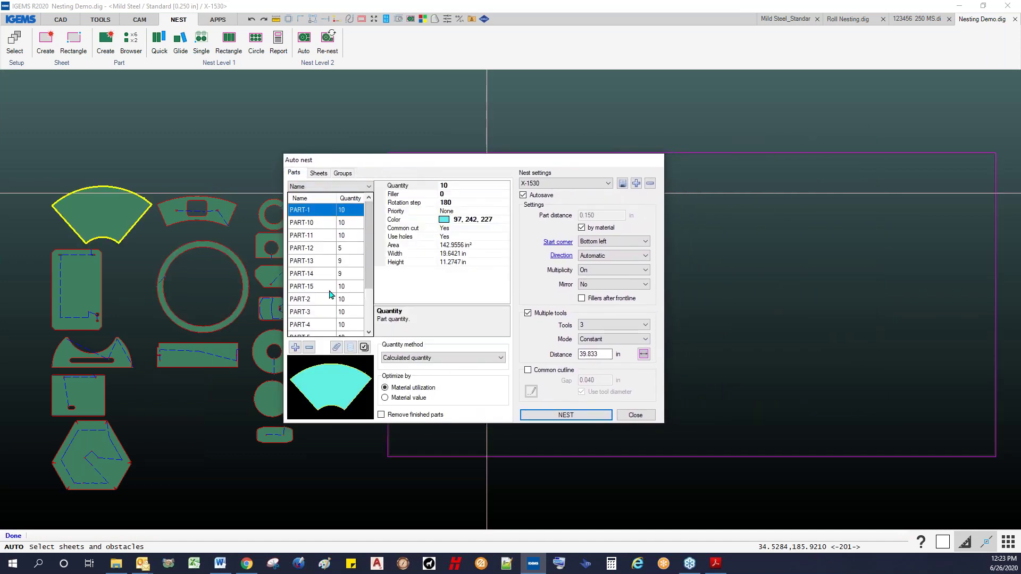
{"action": "left_click", "coordinate": [308, 348]}
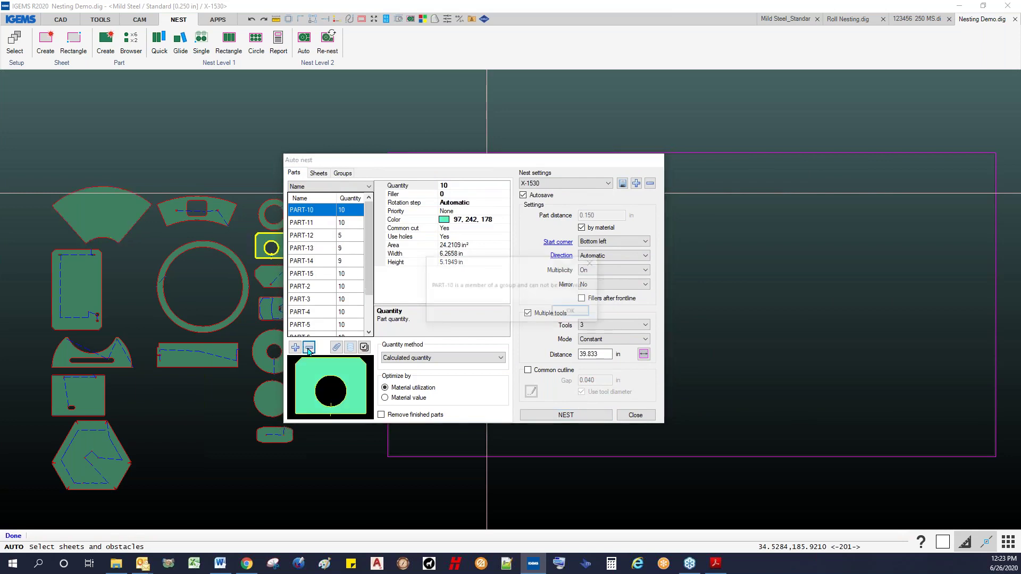
{"action": "left_click", "coordinate": [569, 311]}
- Remove the other ungrouped parts, PART-13 through PART-15 and PART-2 through PART-6, from the nest's parts list
{"action": "left_click", "coordinate": [311, 225]}
{"action": "left_click", "coordinate": [314, 235]}
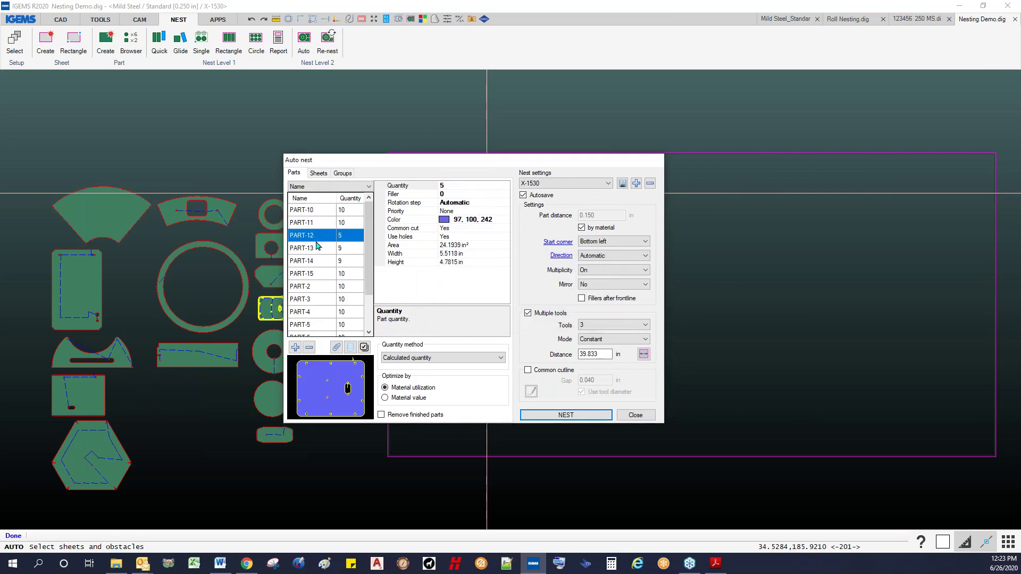
{"action": "left_click", "coordinate": [342, 174]}
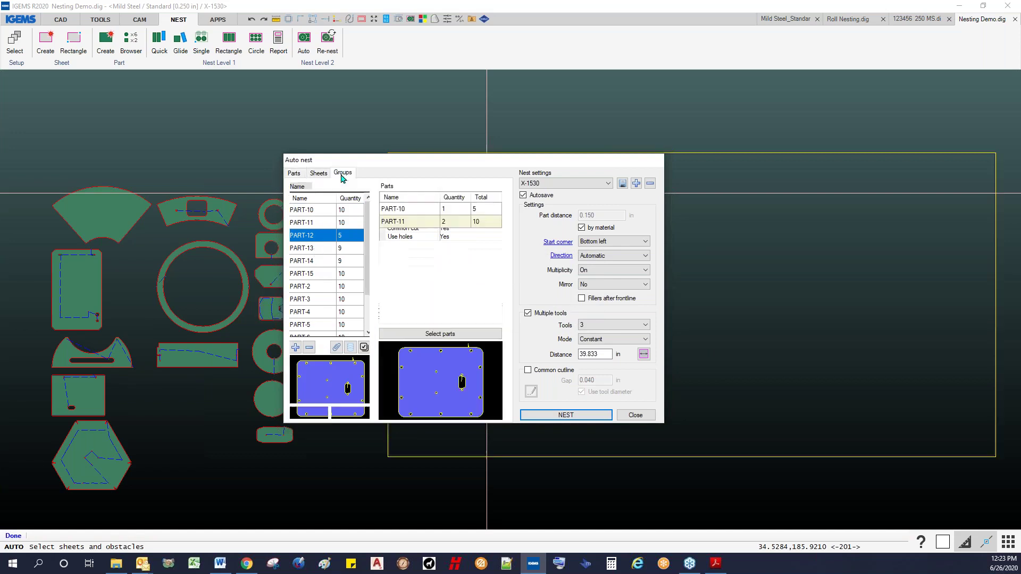
{"action": "left_click", "coordinate": [296, 175]}
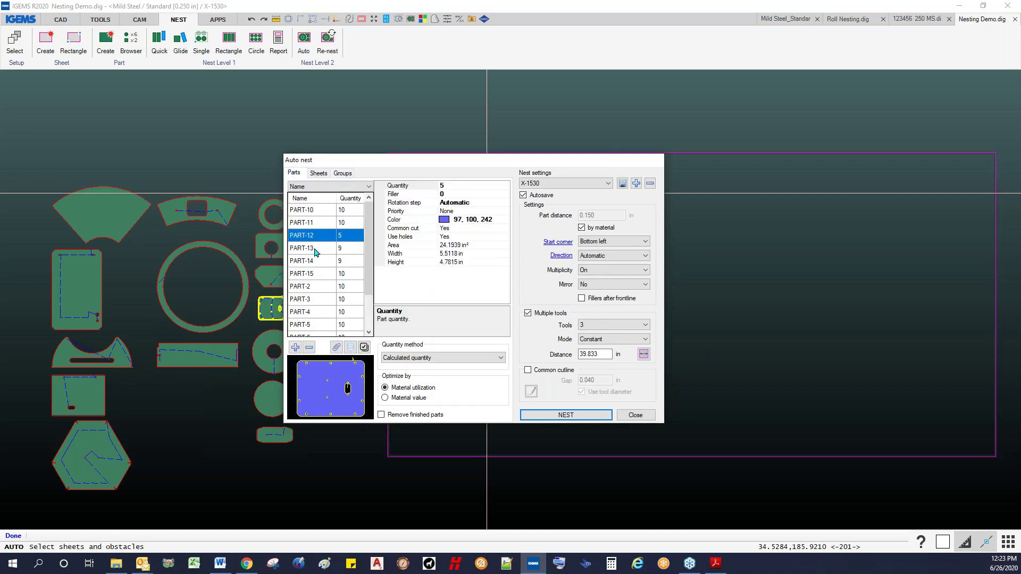
{"action": "left_click", "coordinate": [314, 249]}
{"action": "left_click", "coordinate": [309, 348]}
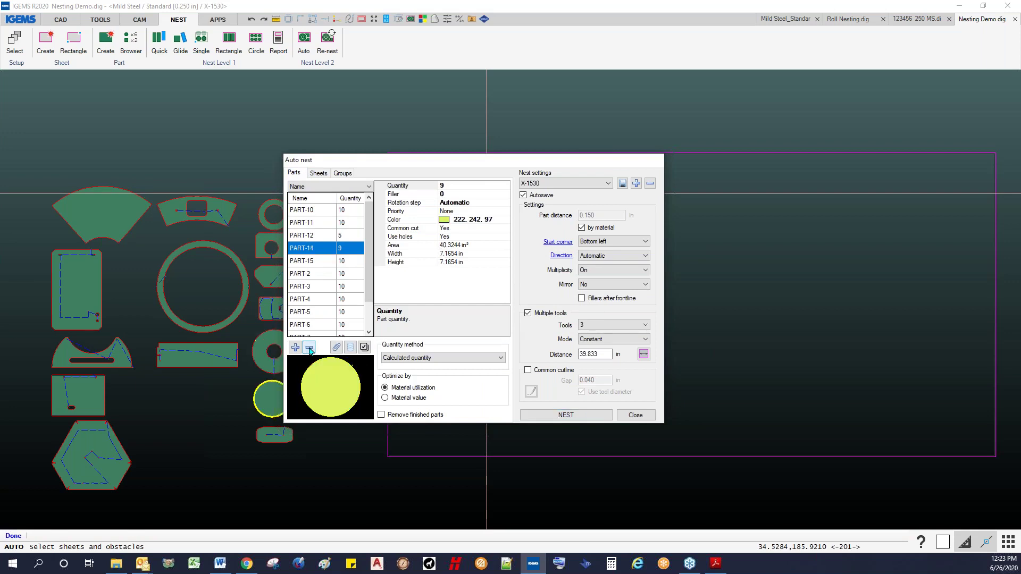
{"action": "left_click", "coordinate": [309, 348]}
{"action": "left_click", "coordinate": [309, 348]}
{"action": "left_click", "coordinate": [309, 347]}
{"action": "left_click", "coordinate": [309, 348]}
{"action": "left_click", "coordinate": [309, 348]}
{"action": "left_click", "coordinate": [309, 348]}
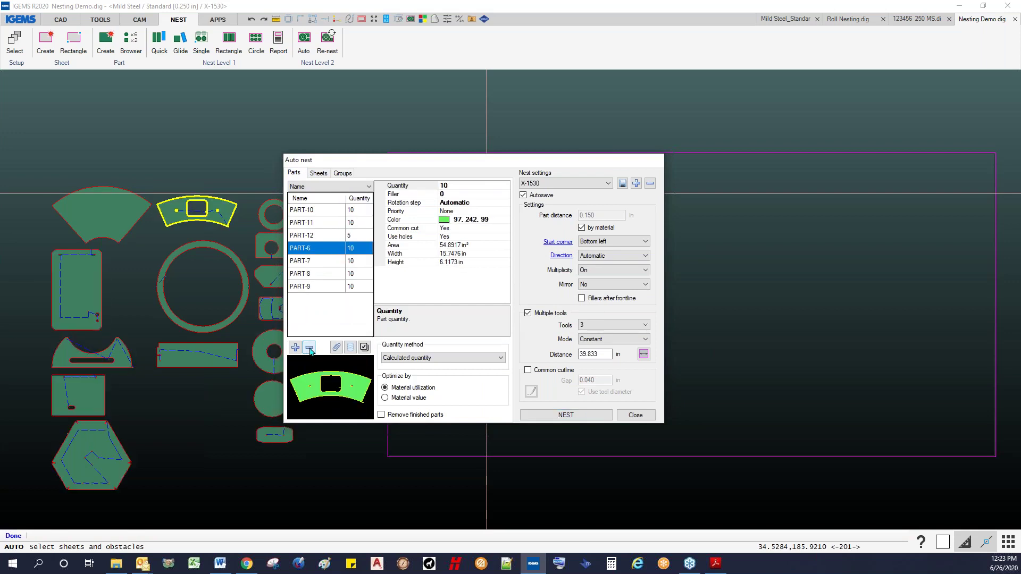
{"action": "left_click", "coordinate": [309, 348]}
- Set the individual quantities of PART-10, PART-11, PART-12, PART-7, PART-8 and PART-9 to 0 and review the groups
{"action": "left_click", "coordinate": [308, 214]}
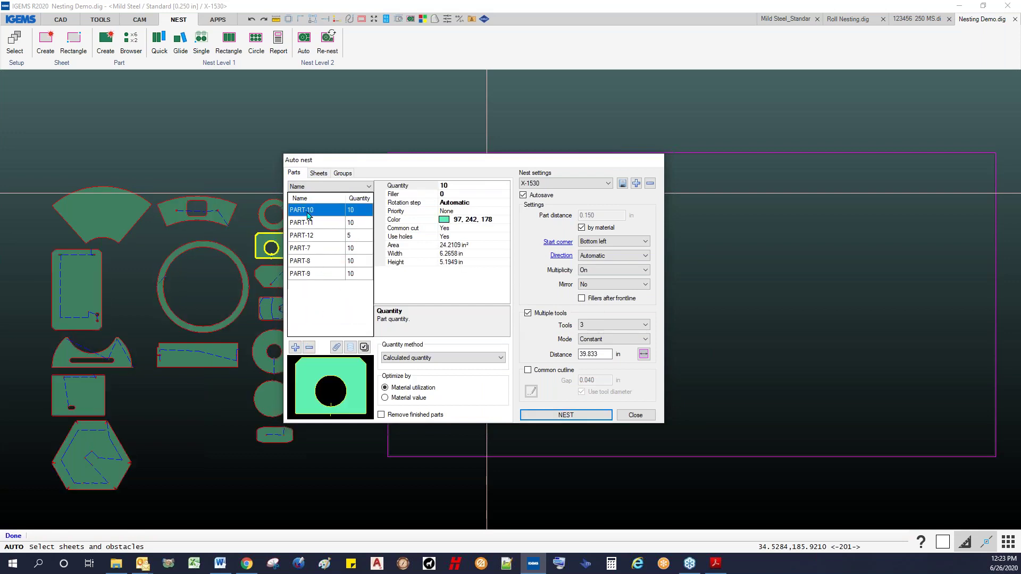
{"action": "left_click", "coordinate": [308, 224]}
{"action": "left_click", "coordinate": [321, 249]}
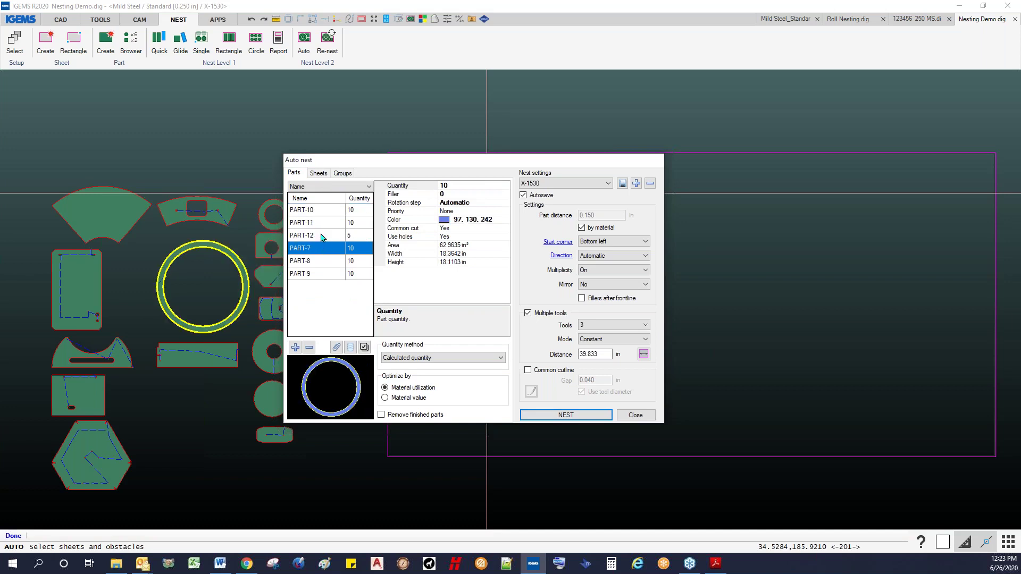
{"action": "left_click", "coordinate": [321, 210]}
{"action": "left_click", "coordinate": [355, 211]}
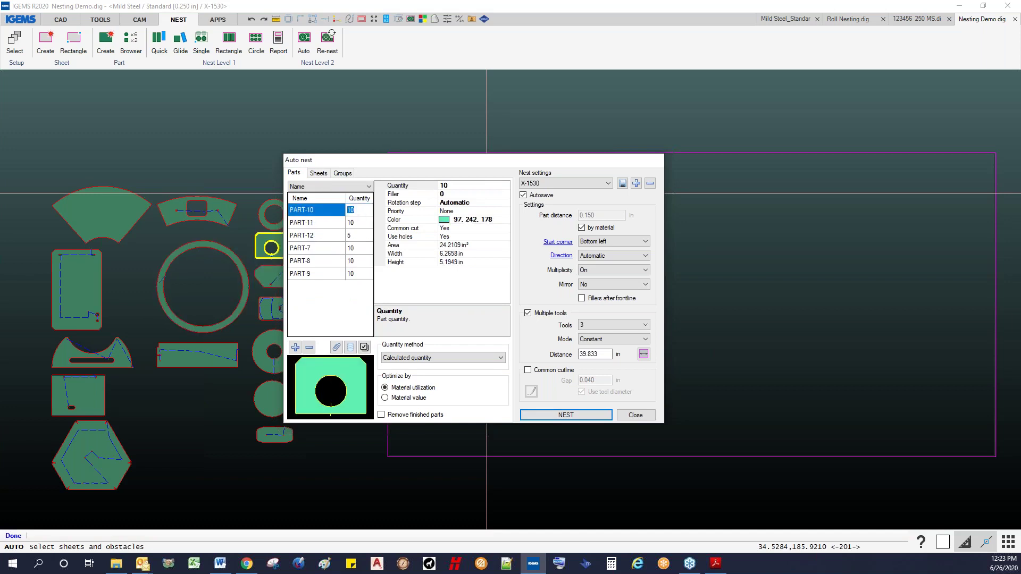
{"action": "type", "text": "0"}
{"action": "left_click", "coordinate": [355, 223]}
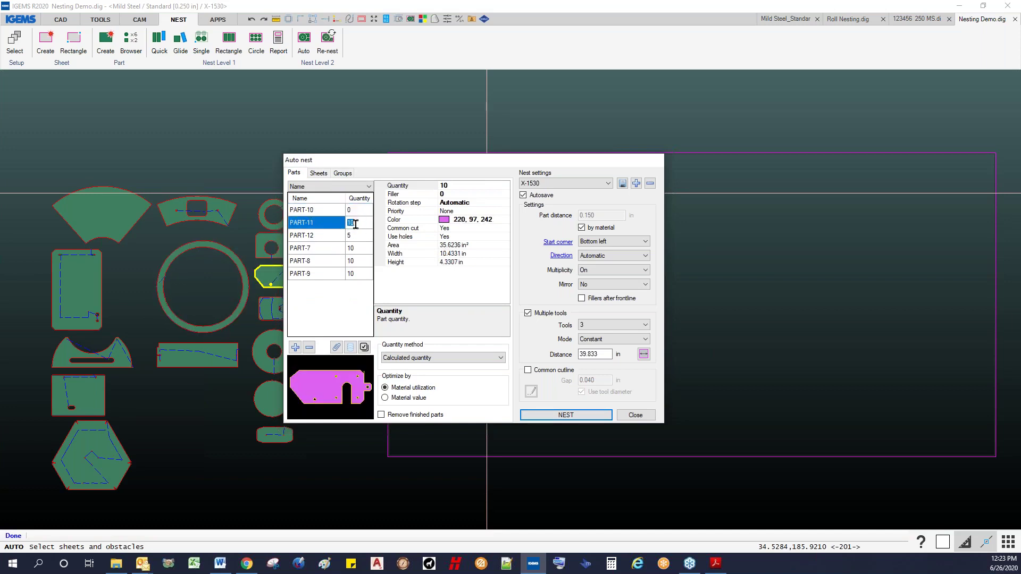
{"action": "left_click", "coordinate": [356, 235]}
{"action": "type", "text": "0"}
{"action": "left_click", "coordinate": [355, 248]}
{"action": "type", "text": "0"}
{"action": "left_click", "coordinate": [355, 261]}
{"action": "type", "text": "0"}
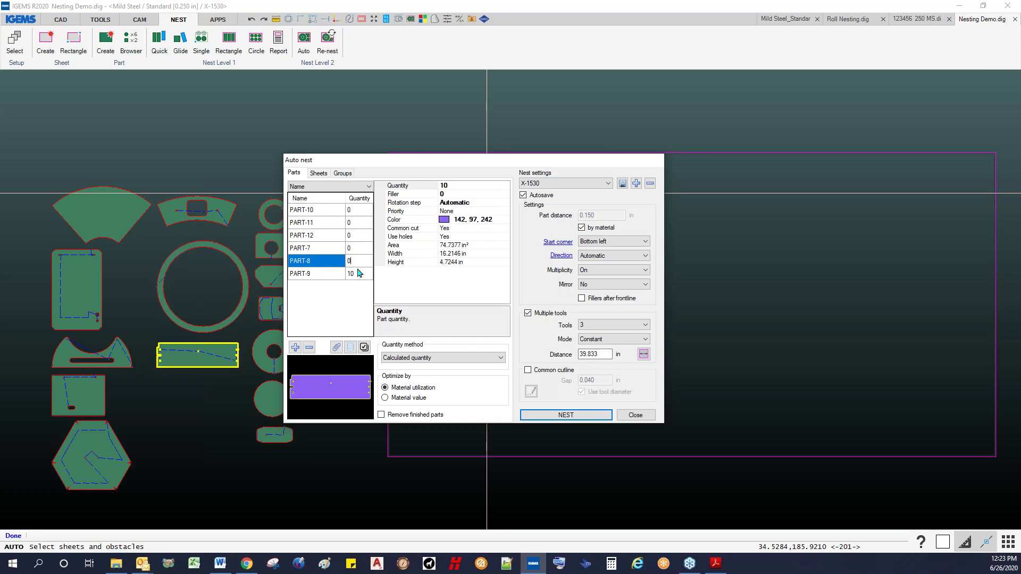
{"action": "left_click", "coordinate": [358, 275]}
{"action": "type", "text": "0"}
{"action": "left_click", "coordinate": [354, 210]}
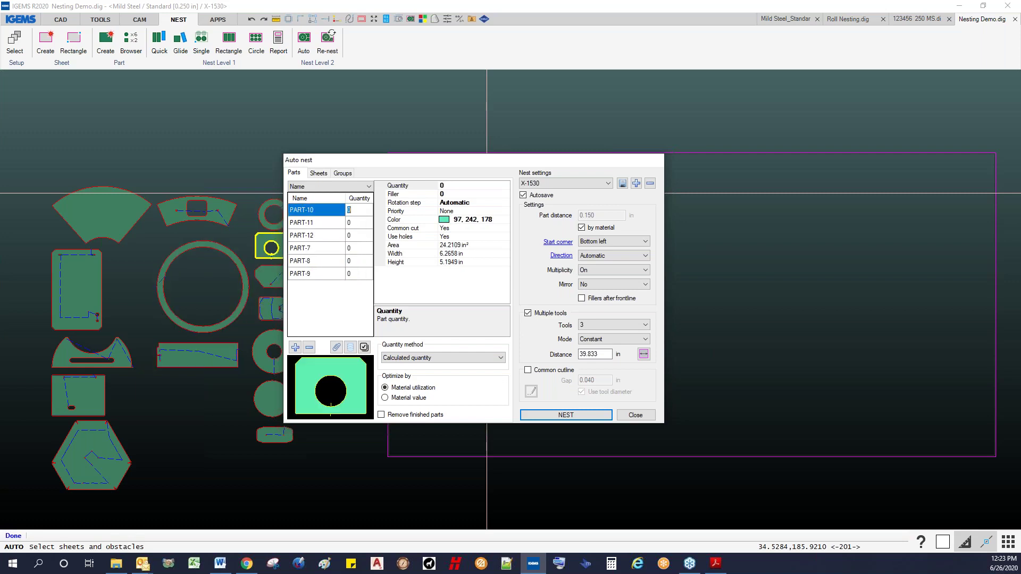
{"action": "left_click", "coordinate": [341, 174]}
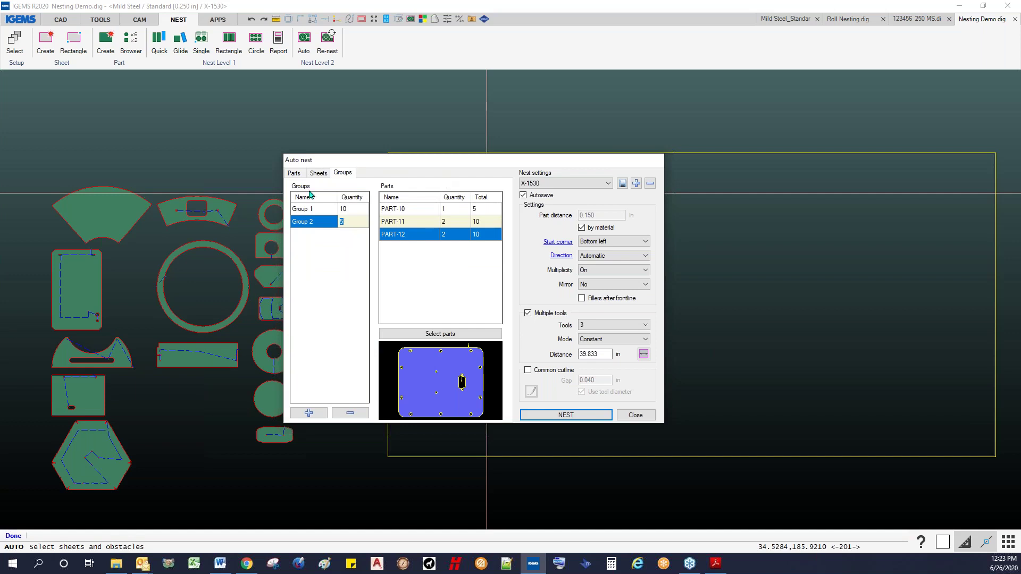
{"action": "left_click", "coordinate": [295, 175]}
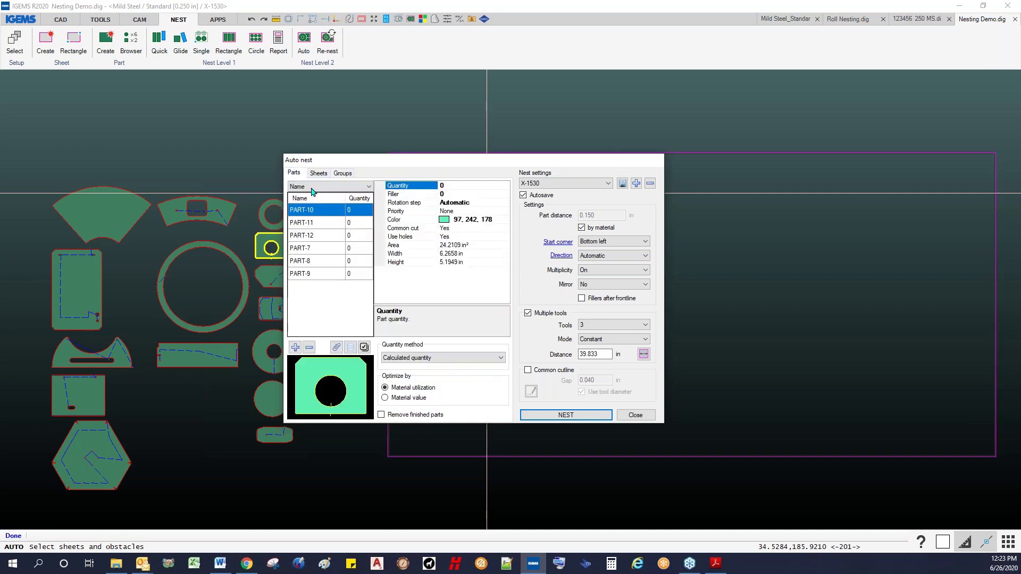
- Replace SHEET-239 in the nest's sheet list with a standard 60" x 60" sheet in a quantity of 10
{"action": "left_click", "coordinate": [319, 175]}
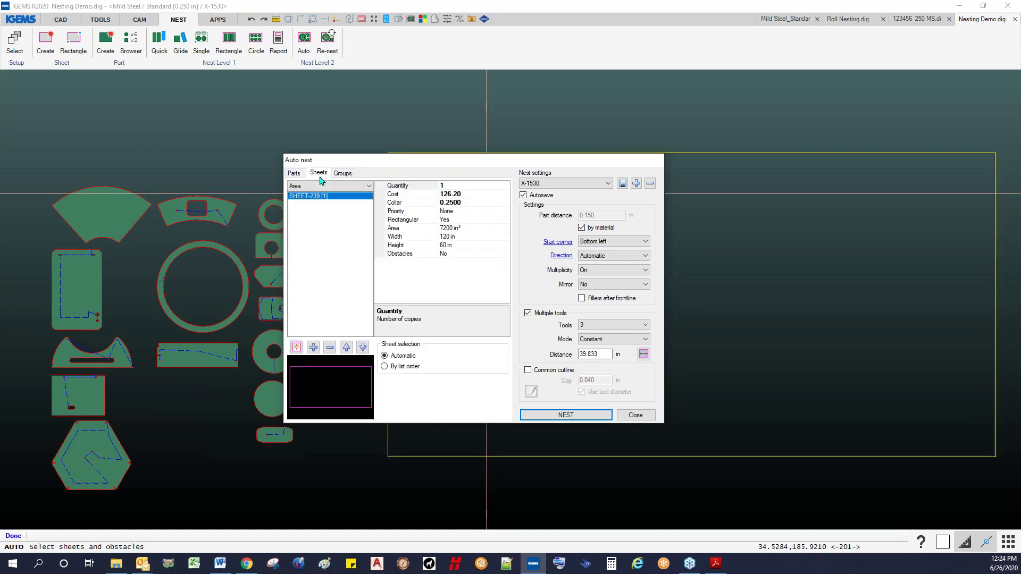
{"action": "left_click", "coordinate": [329, 347]}
{"action": "left_click", "coordinate": [296, 347]}
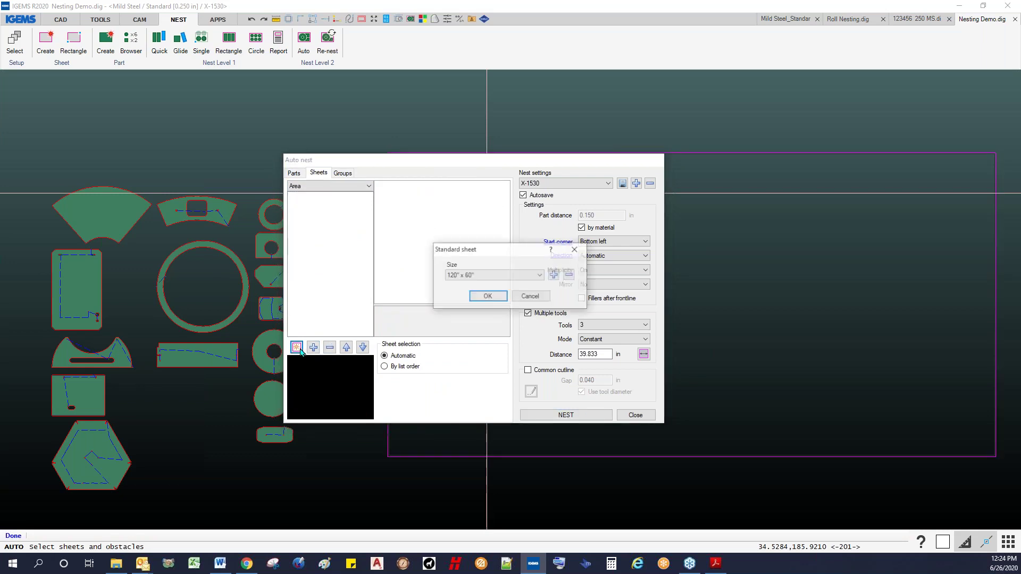
{"action": "left_click", "coordinate": [489, 276]}
{"action": "left_click", "coordinate": [485, 284]}
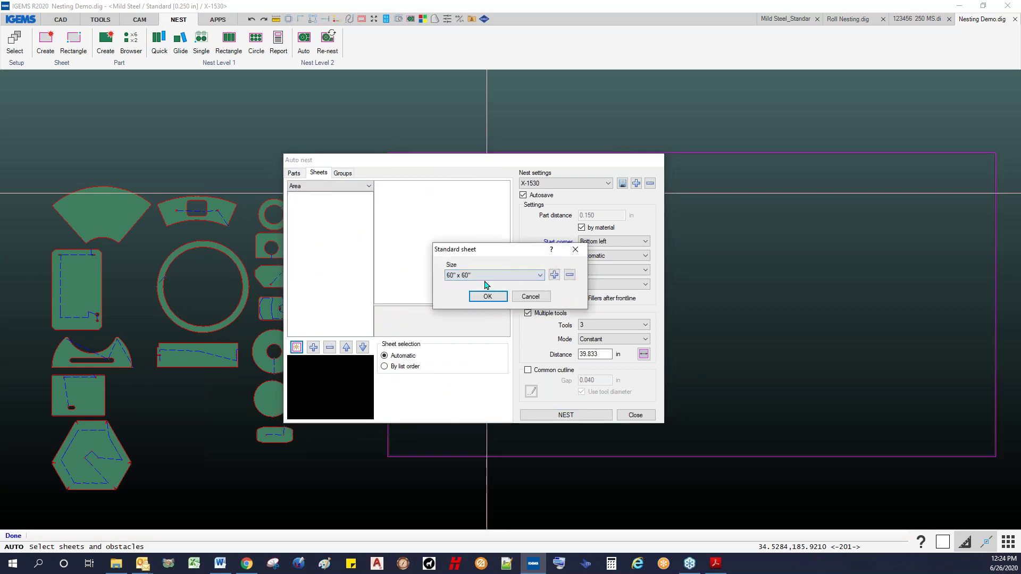
{"action": "left_click", "coordinate": [484, 296]}
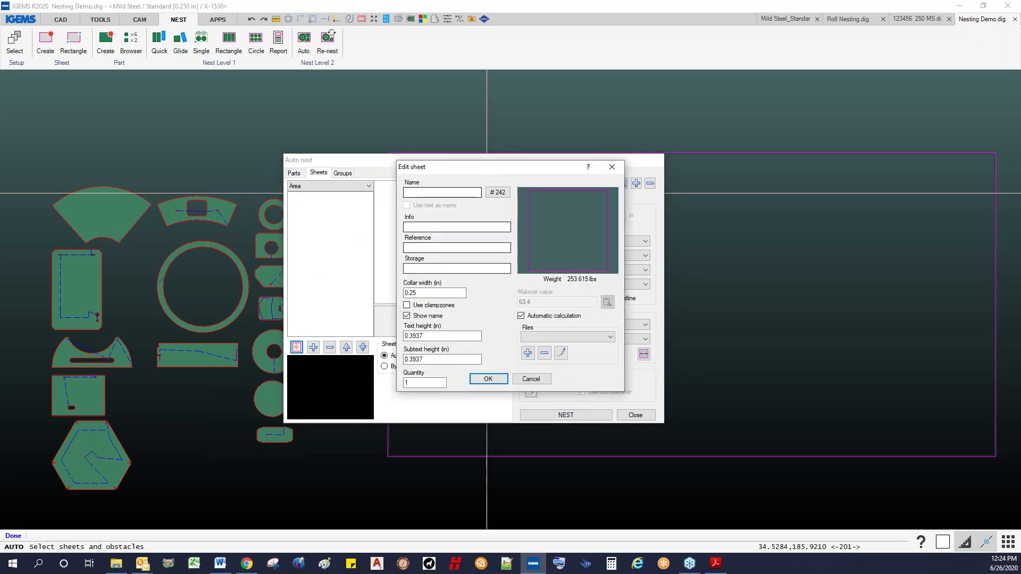
{"action": "key", "text": "Tab"}
{"action": "type", "text": "10"}
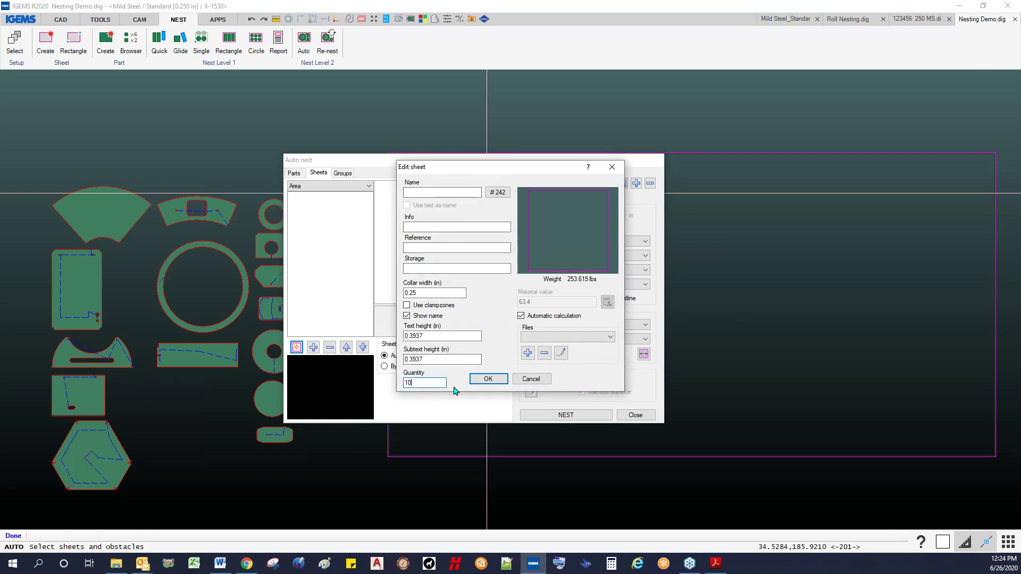
{"action": "left_click", "coordinate": [484, 379]}
- Run the automatic nest with multiple tools set to 3, look over the layouts and discard the result
{"action": "left_click", "coordinate": [558, 416]}
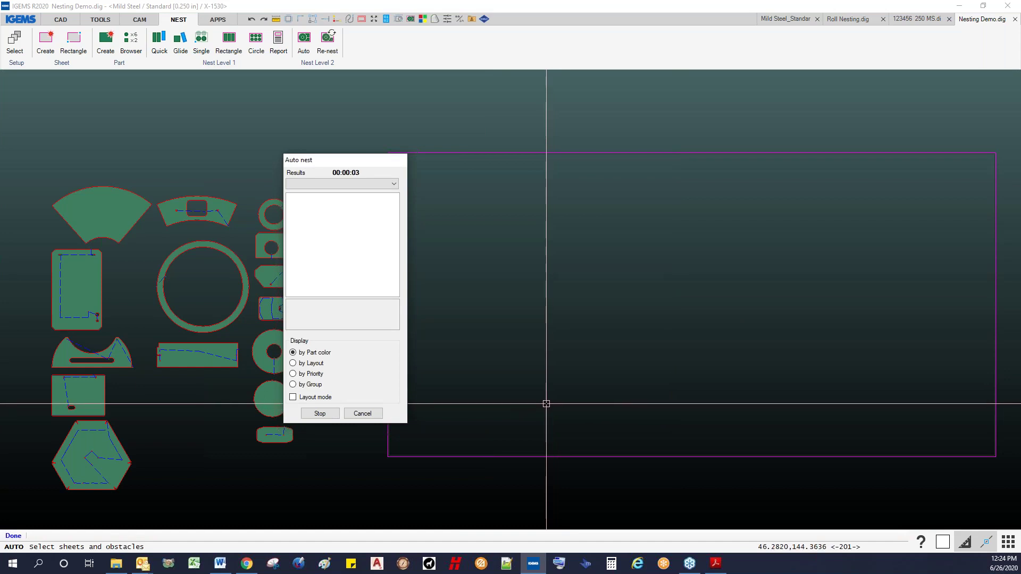
{"action": "scroll", "coordinate": [546, 404], "scroll_direction": "down", "scroll_amount": 5}
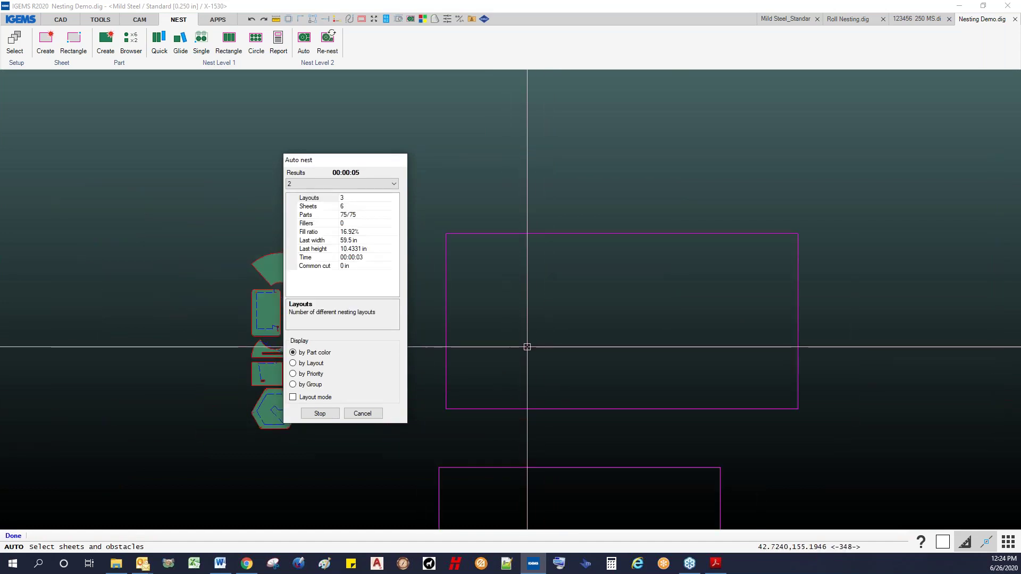
{"action": "scroll", "coordinate": [581, 354], "scroll_direction": "down", "scroll_amount": 3}
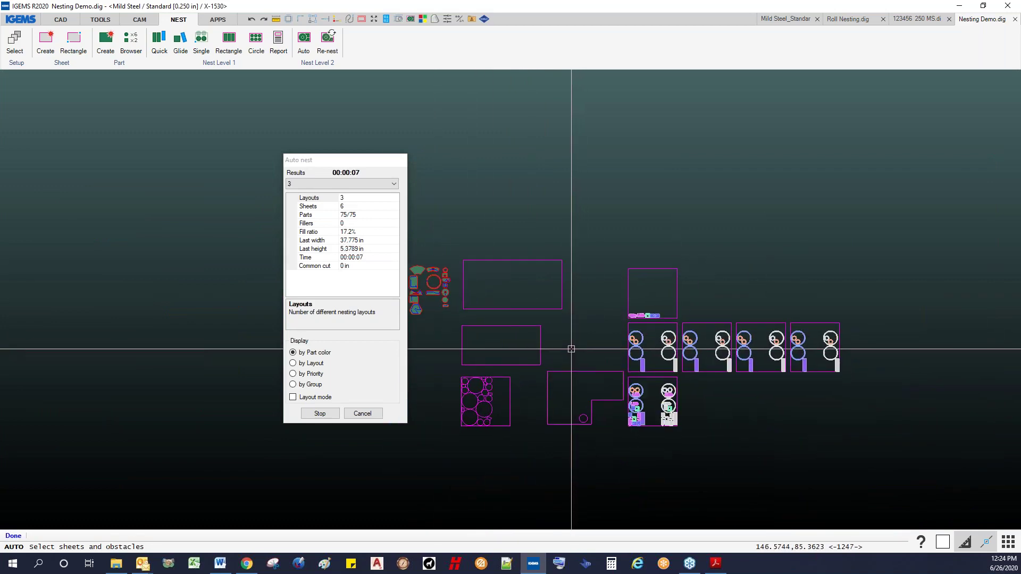
{"action": "left_click", "coordinate": [364, 414]}
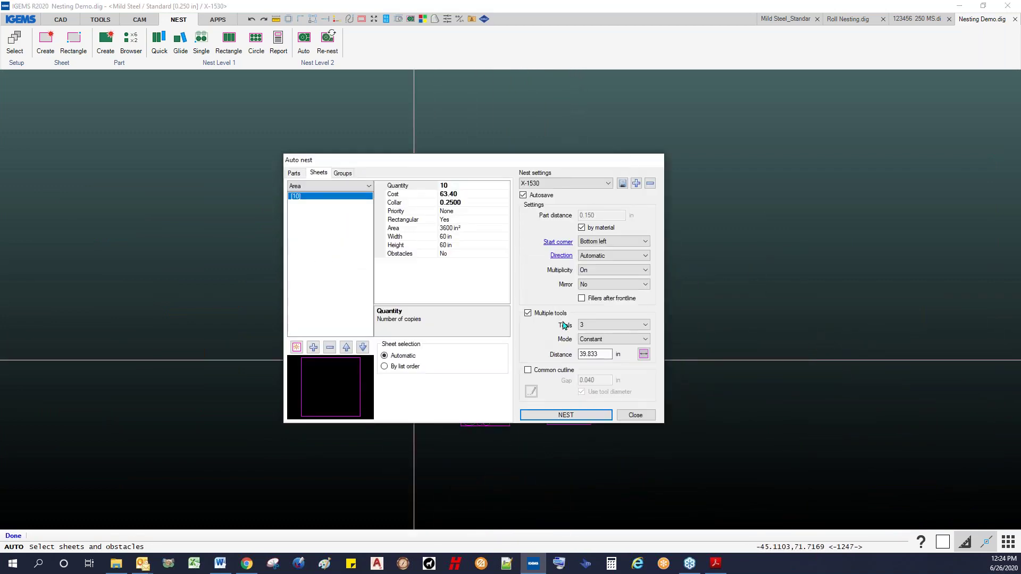
- Turn off multiple tools, rerun the automatic nest, color the layouts by group and return to the nest setup
{"action": "left_click", "coordinate": [527, 313]}
{"action": "left_click", "coordinate": [540, 414]}
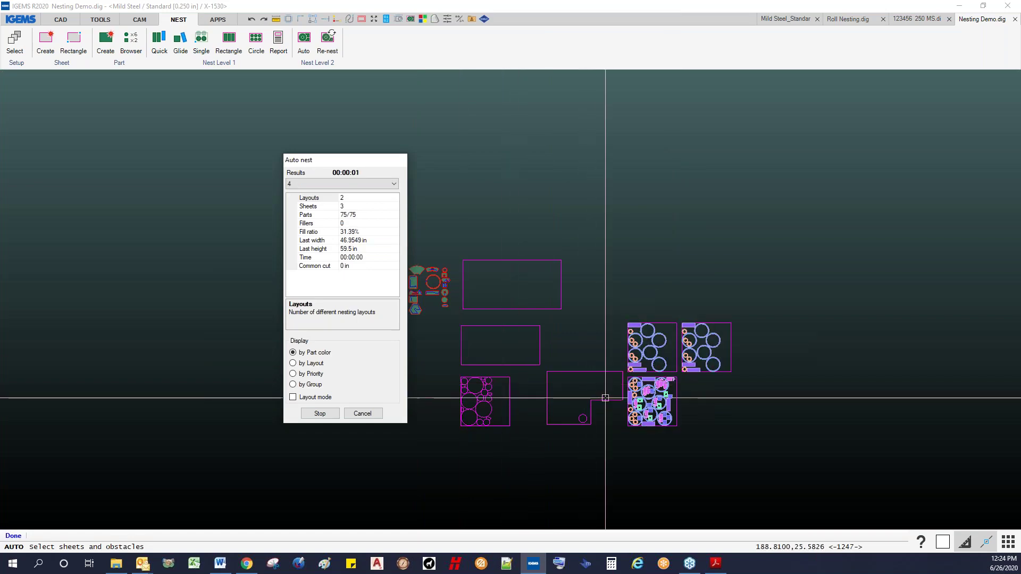
{"action": "scroll", "coordinate": [572, 358], "scroll_direction": "up", "scroll_amount": 5}
{"action": "scroll", "coordinate": [571, 353], "scroll_direction": "down", "scroll_amount": 3}
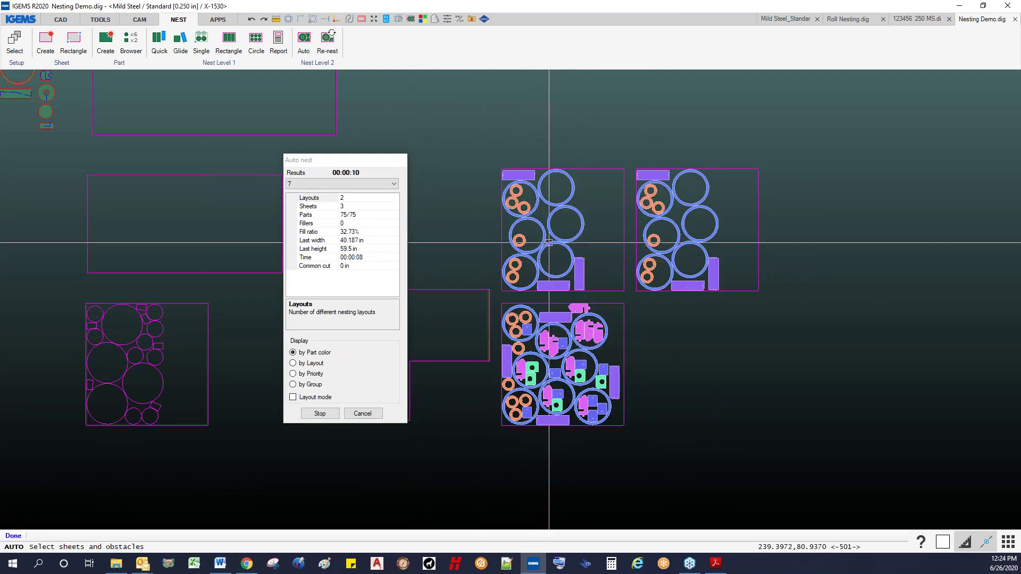
{"action": "left_click", "coordinate": [293, 384]}
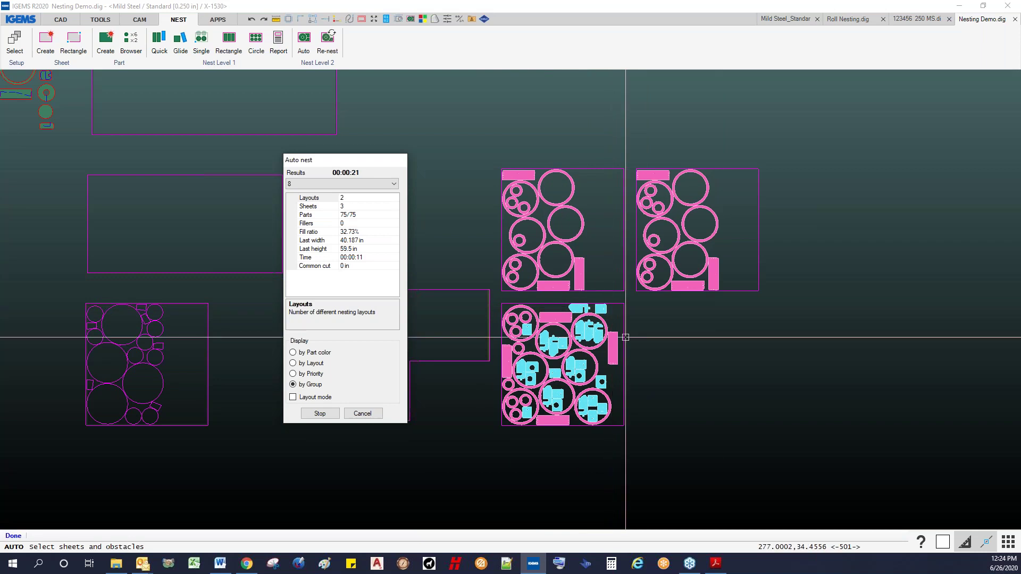
{"action": "left_click", "coordinate": [363, 413]}
- Set the individual quantities of PART-10, PART-11, PART-12, PART-7, PART-8 and PART-9 to 2
{"action": "left_click", "coordinate": [294, 173]}
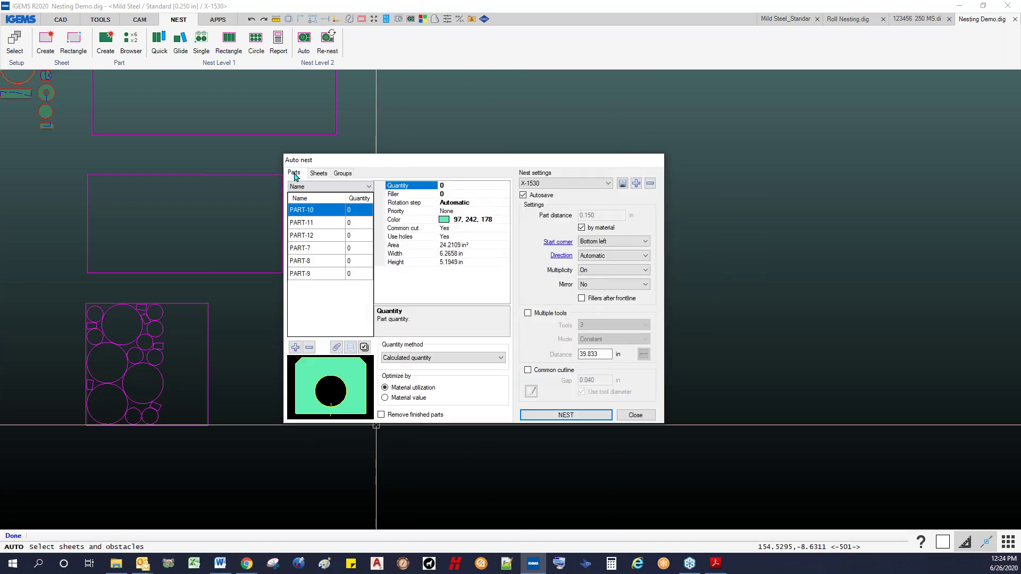
{"action": "left_click", "coordinate": [313, 224]}
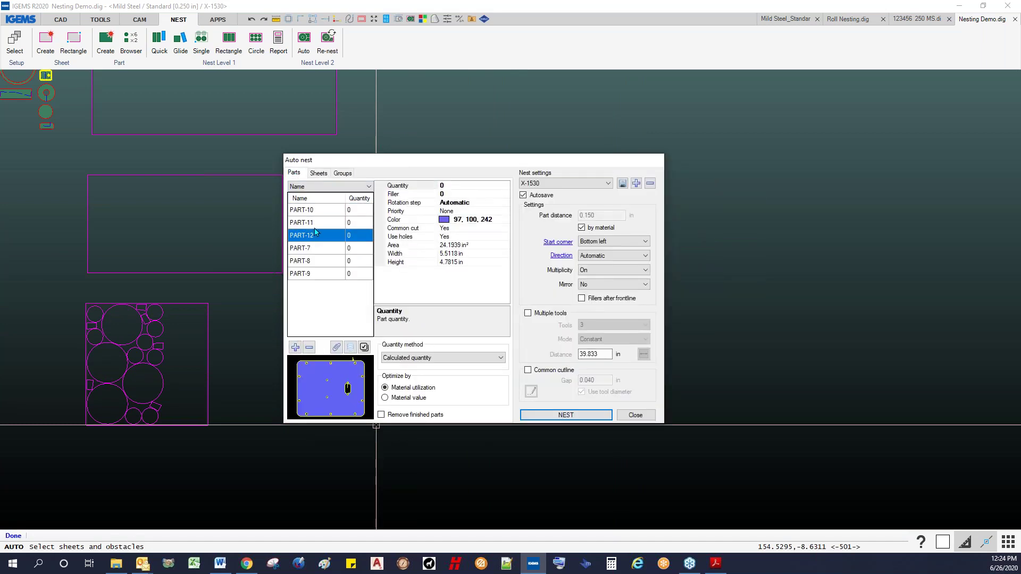
{"action": "left_click", "coordinate": [315, 211]}
{"action": "left_click", "coordinate": [358, 214]}
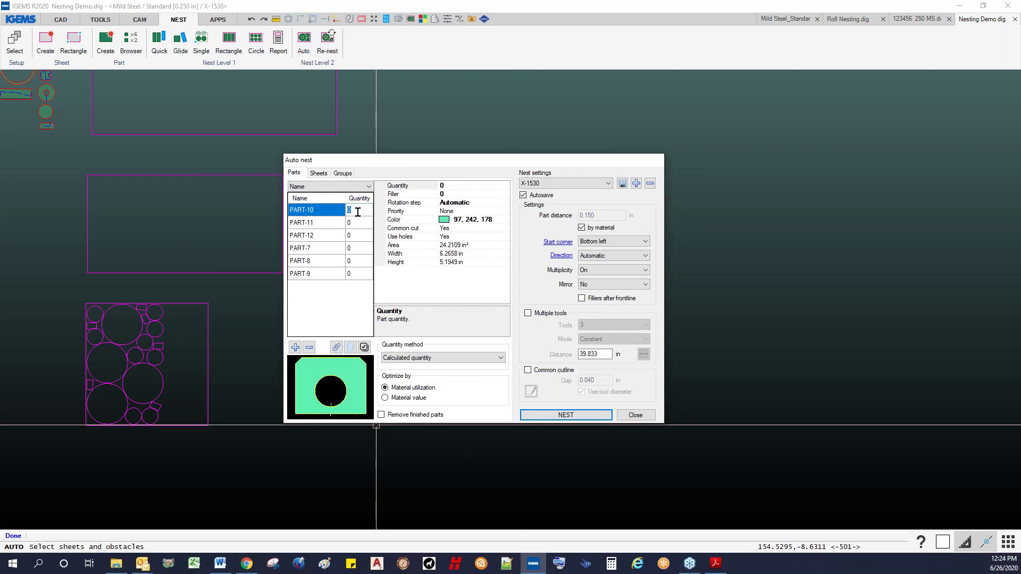
{"action": "left_click", "coordinate": [360, 223]}
{"action": "type", "text": "2"}
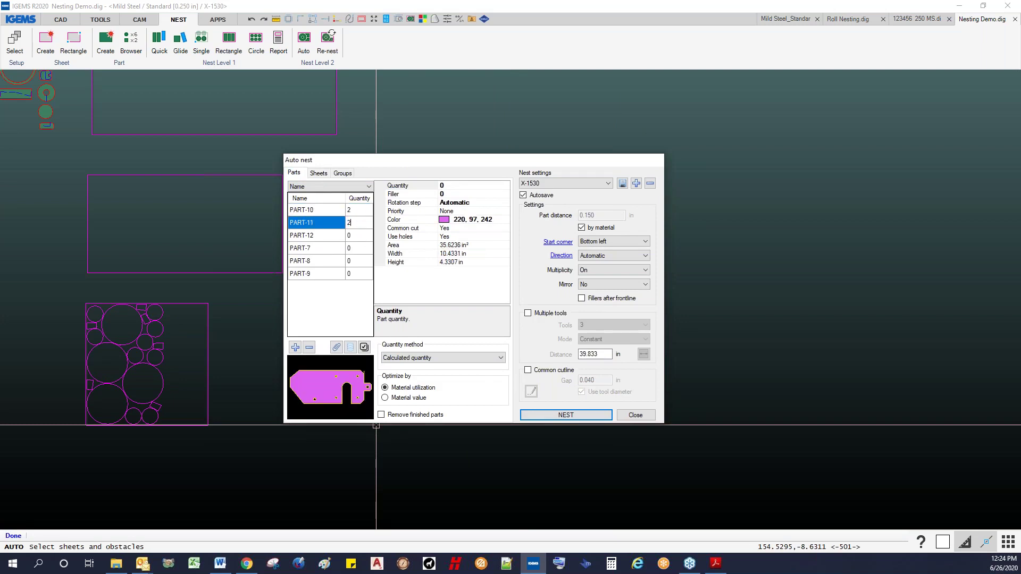
{"action": "left_click", "coordinate": [322, 239]}
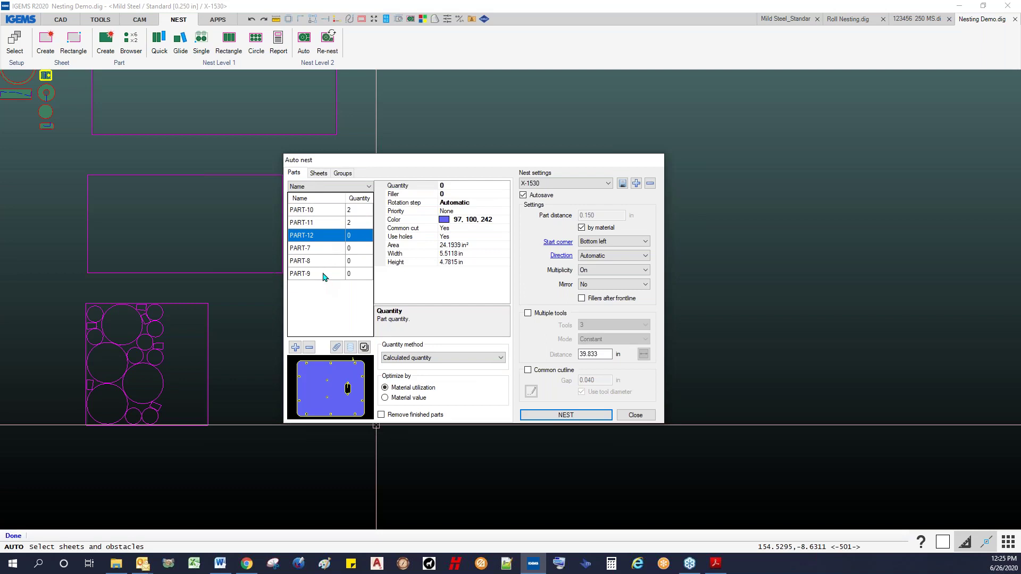
{"action": "left_click", "coordinate": [324, 274], "text": "shift"}
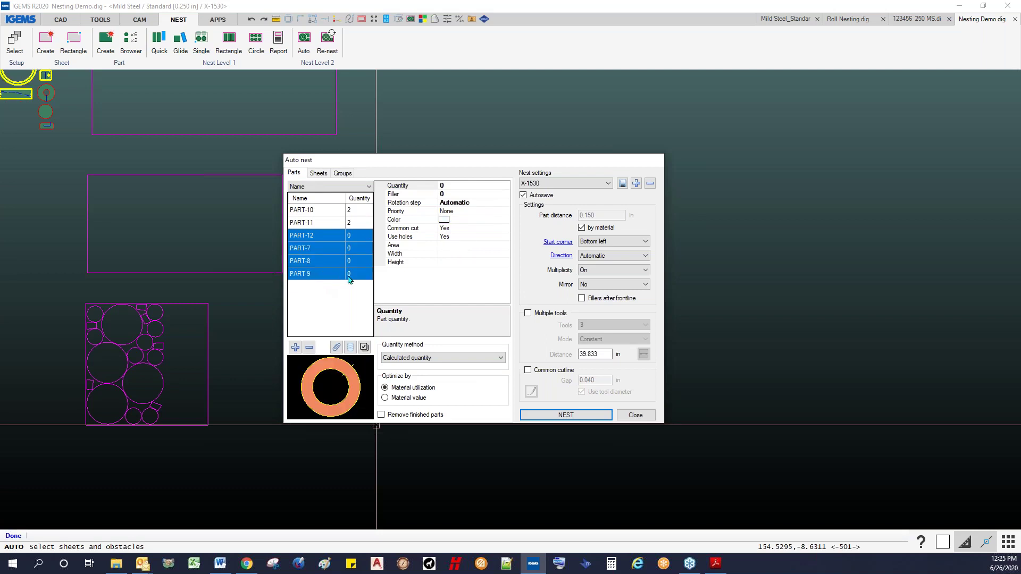
{"action": "left_click", "coordinate": [445, 184]}
{"action": "type", "text": "2"}
{"action": "key", "text": "Tab"}
- Run the automatic nest with the extra parts, inspect the grouped and individual parts, and stop and accept the result
{"action": "left_click", "coordinate": [566, 414]}
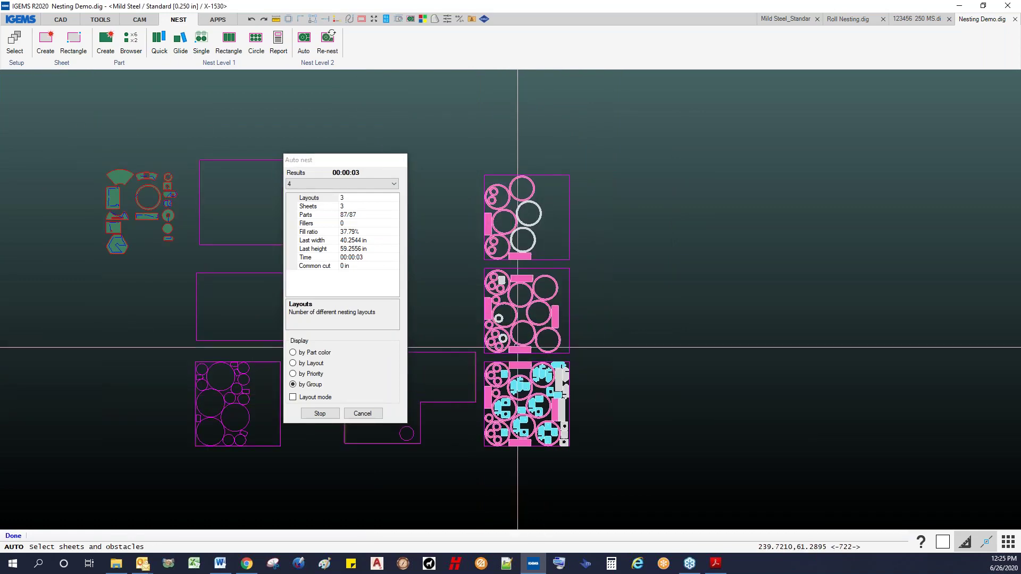
{"action": "scroll", "coordinate": [517, 347], "scroll_direction": "up", "scroll_amount": 2}
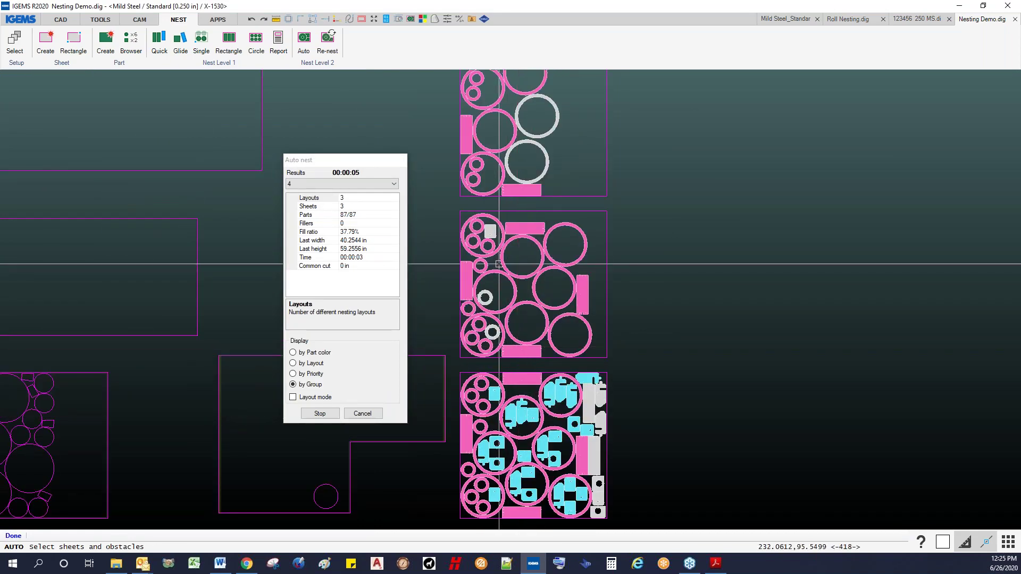
{"action": "scroll", "coordinate": [512, 428], "scroll_direction": "up", "scroll_amount": 2}
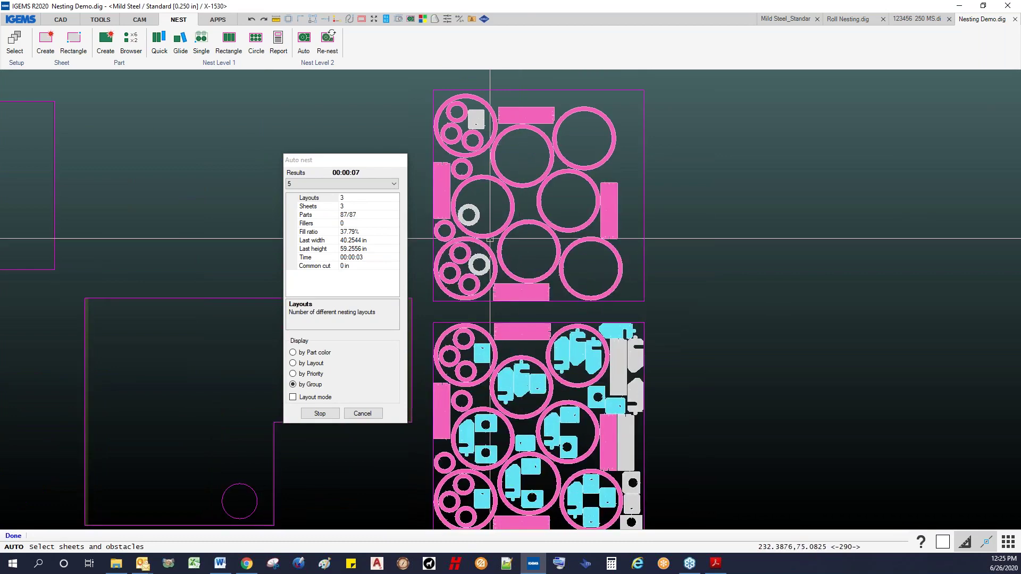
{"action": "scroll", "coordinate": [630, 388], "scroll_direction": "up", "scroll_amount": 2}
{"action": "scroll", "coordinate": [578, 359], "scroll_direction": "down", "scroll_amount": 5}
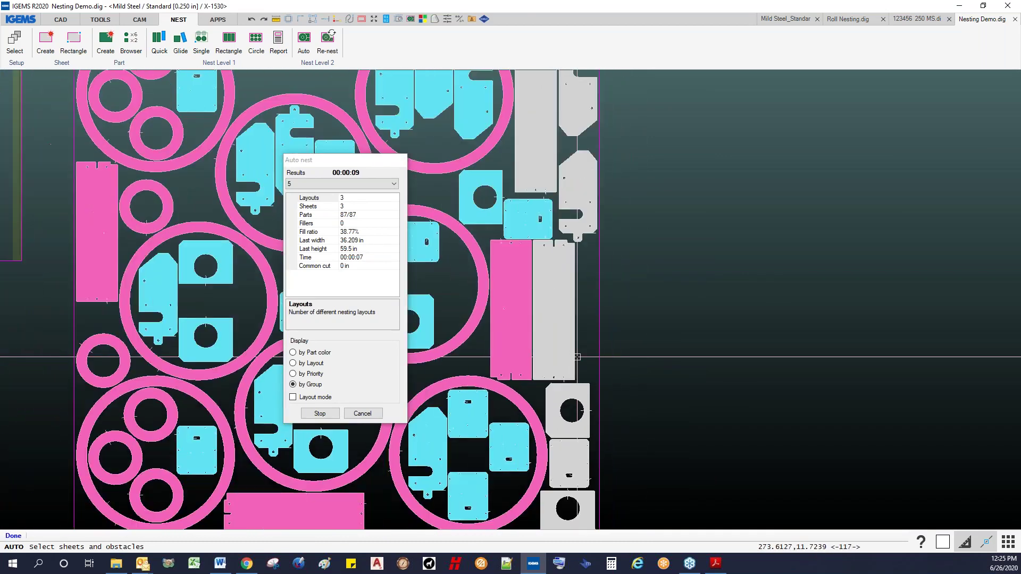
{"action": "middle_click_drag", "start_coordinate": [579, 359], "coordinate": [599, 386]}
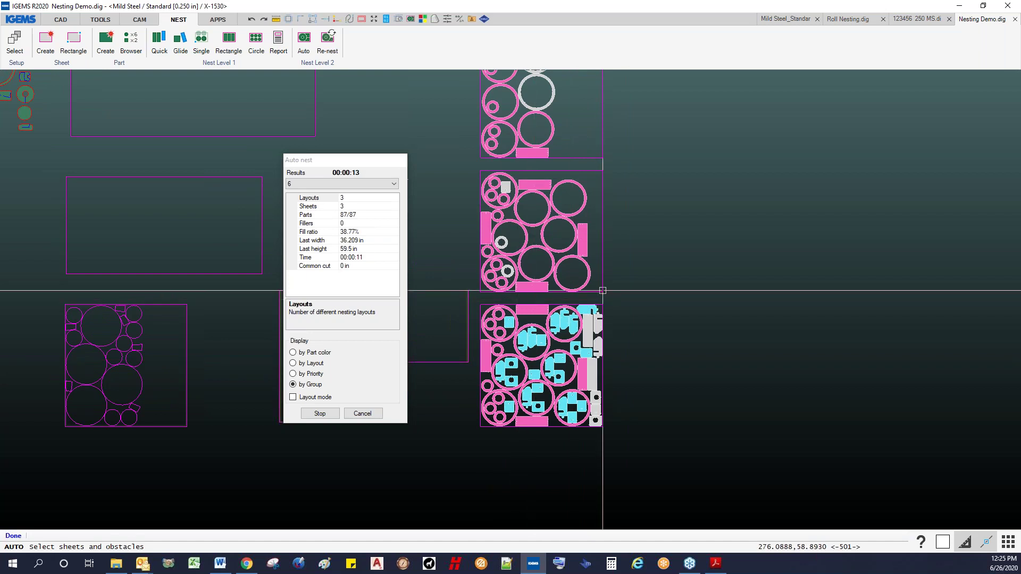
{"action": "middle_click_drag", "start_coordinate": [664, 256], "coordinate": [668, 378]}
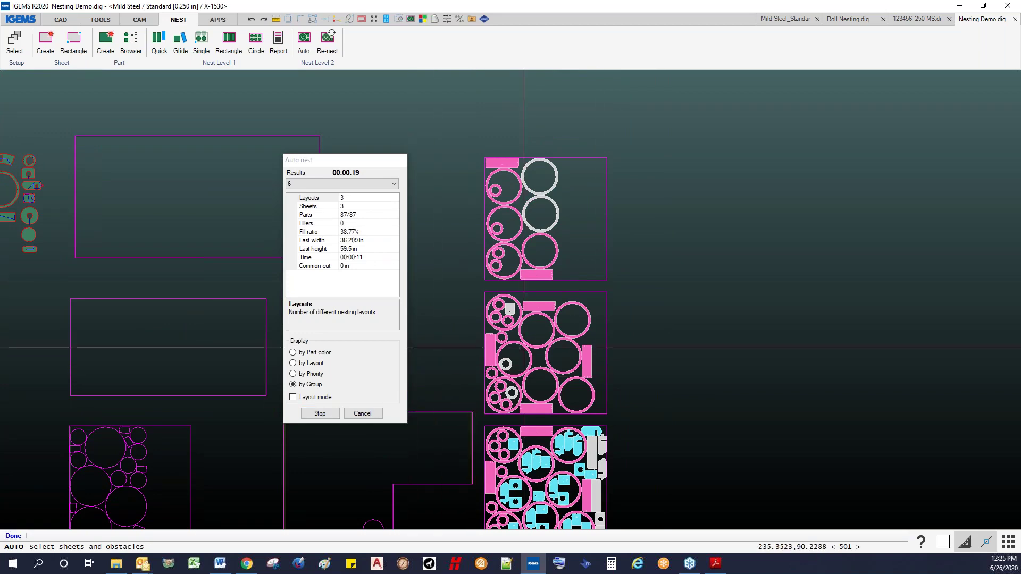
{"action": "scroll", "coordinate": [596, 351], "scroll_direction": "down", "scroll_amount": 2}
{"action": "left_click", "coordinate": [319, 414]}
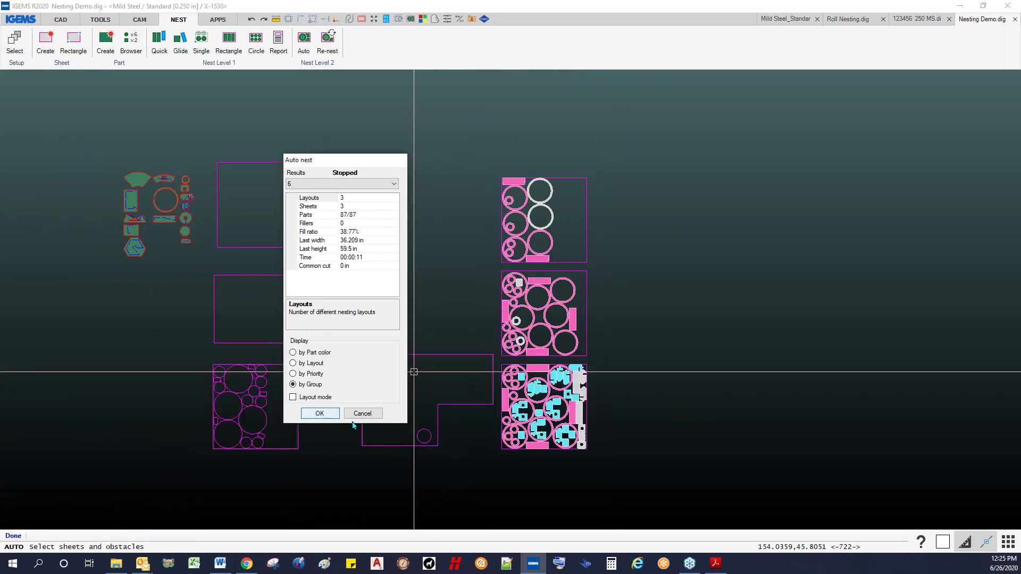
{"action": "left_click", "coordinate": [320, 414]}
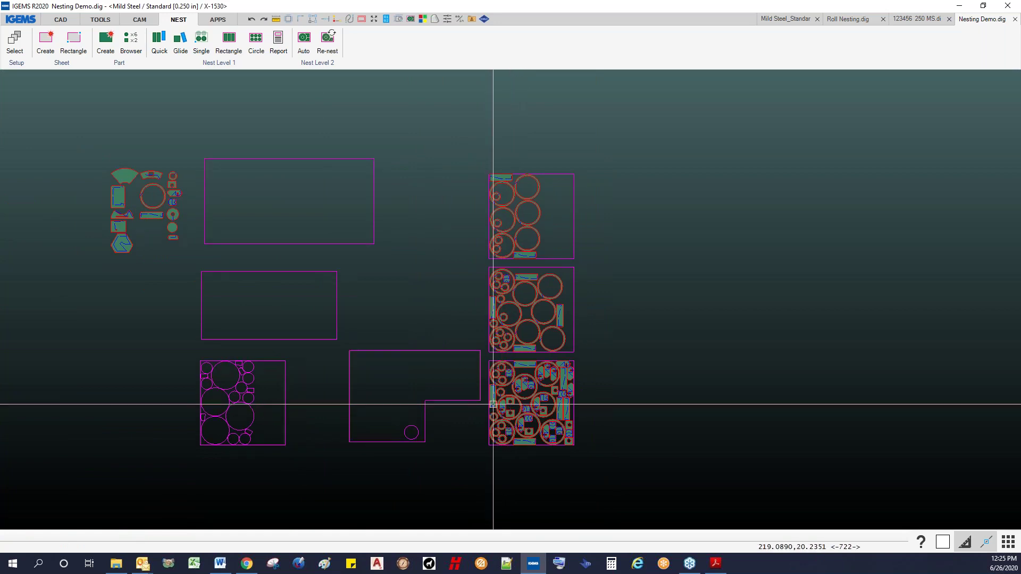
- Open the part browser and look through the parts that still have quantities left to nest
{"action": "middle_click_drag", "start_coordinate": [423, 319], "coordinate": [294, 303]}
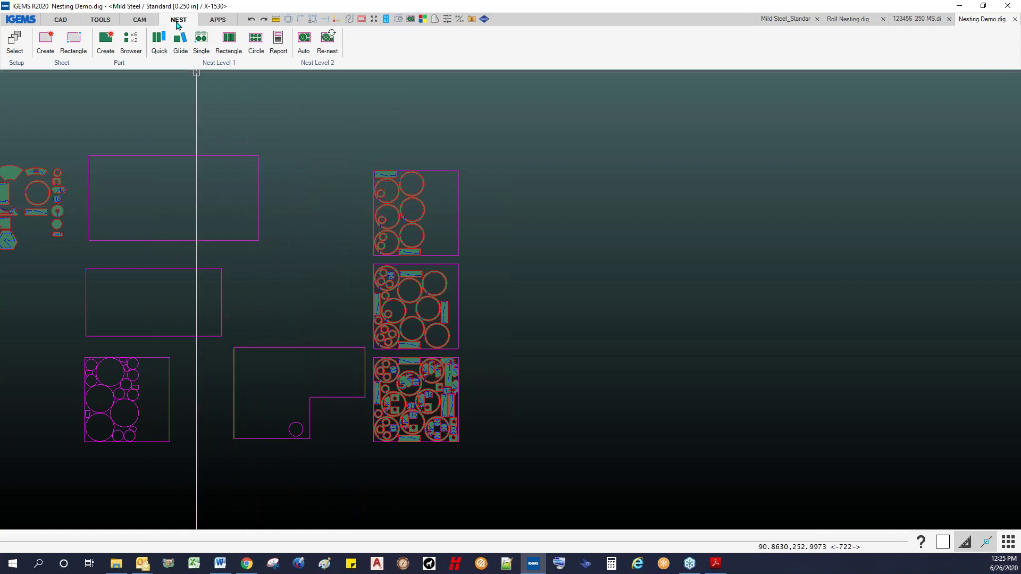
{"action": "left_click", "coordinate": [130, 43]}
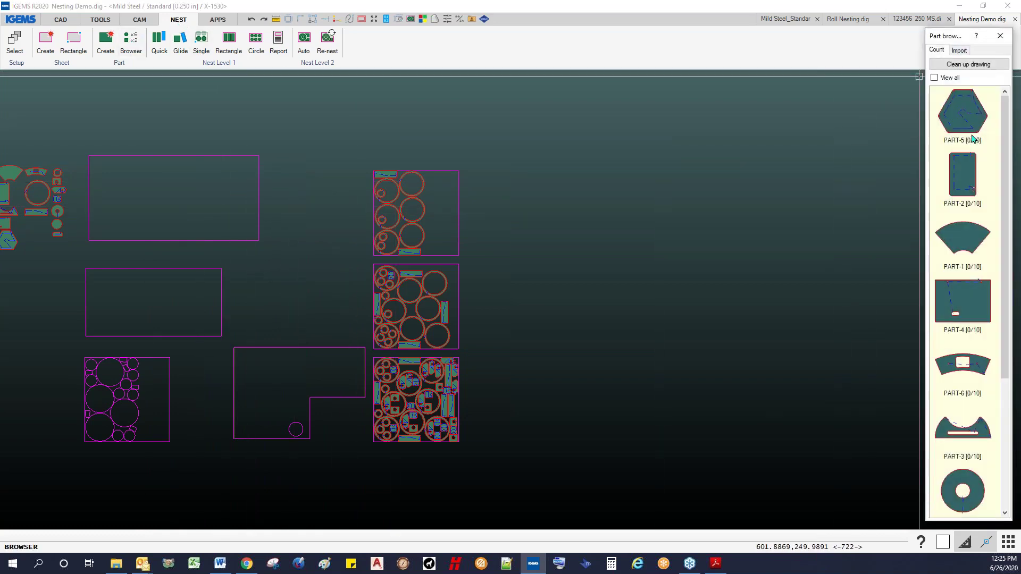
{"action": "scroll", "coordinate": [994, 159], "scroll_direction": "down", "scroll_amount": 1}
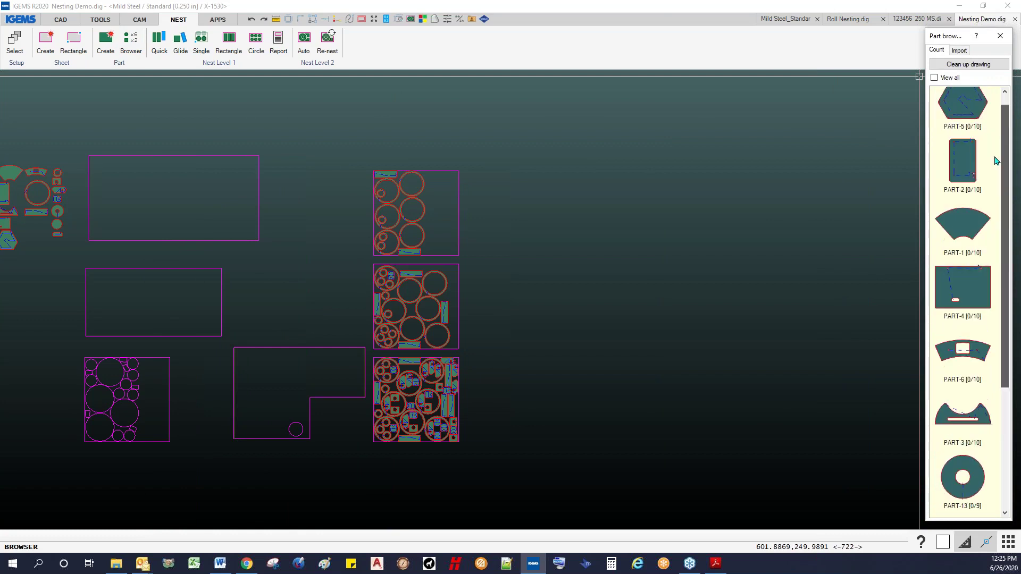
{"action": "scroll", "coordinate": [996, 161], "scroll_direction": "up", "scroll_amount": 1}
{"action": "scroll", "coordinate": [519, 246], "scroll_direction": "down", "scroll_amount": 1}
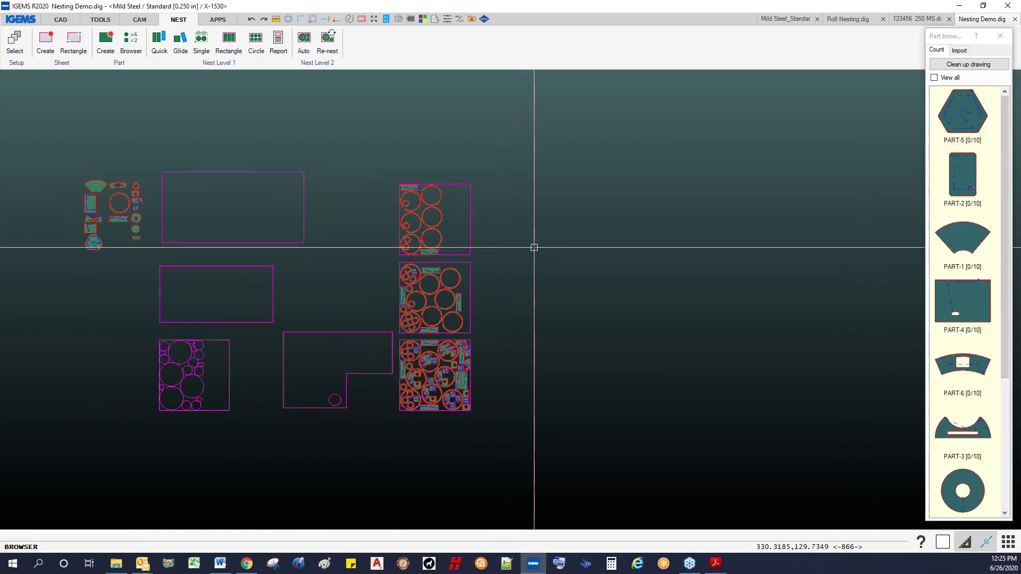
- Highlight PART-5, PART-2, PART-1, PART-6 and PART-10 in the drawing from the part browser
{"action": "left_click", "coordinate": [977, 130]}
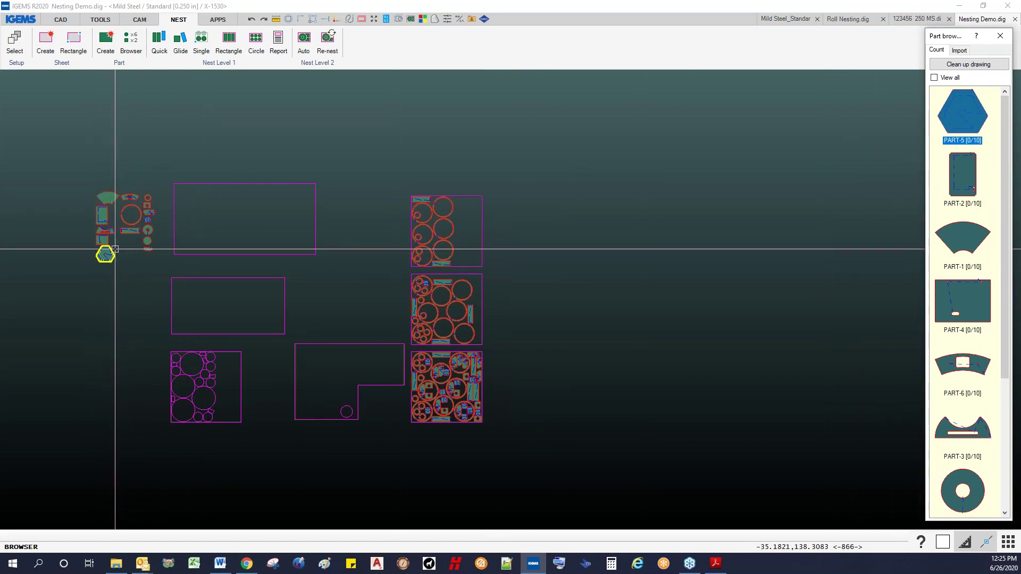
{"action": "left_click", "coordinate": [960, 174]}
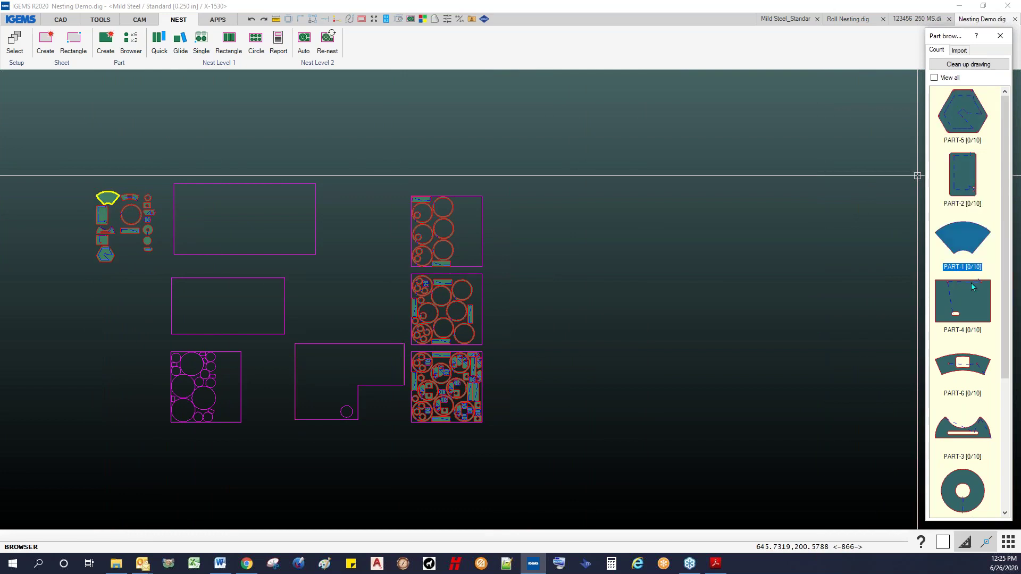
{"action": "left_click", "coordinate": [964, 366]}
{"action": "scroll", "coordinate": [1006, 350], "scroll_direction": "down", "scroll_amount": 3}
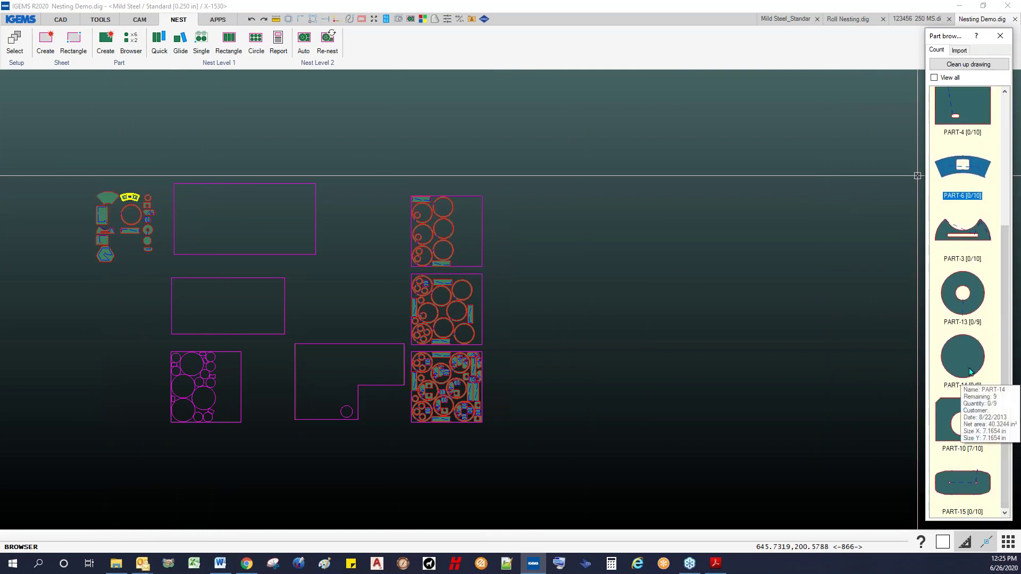
{"action": "left_click", "coordinate": [954, 443]}
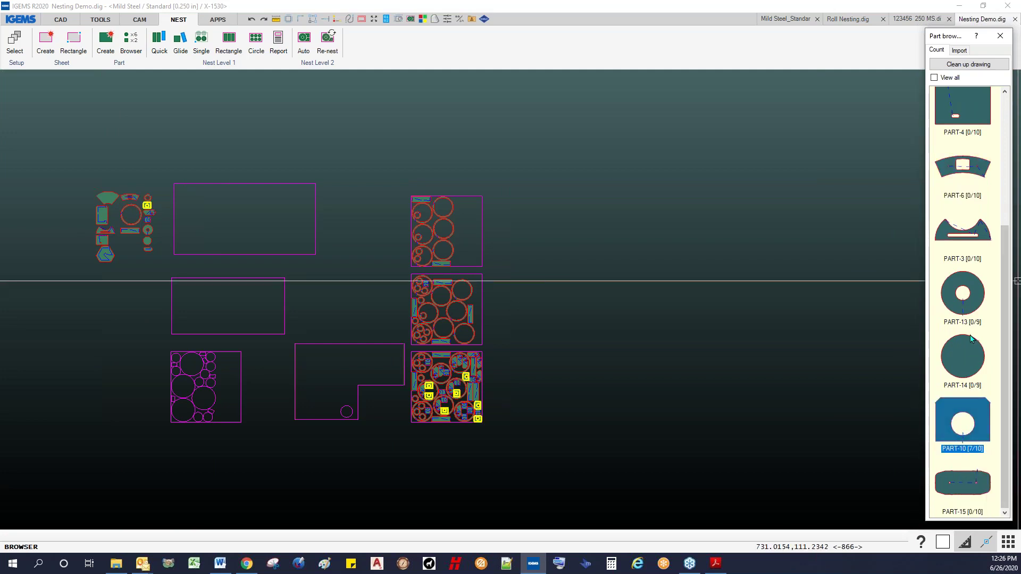
- List all parts in the part browser, including the completed ones, and highlight PART-8 in the drawing
{"action": "mouse_move", "coordinate": [980, 502]}
{"action": "left_click", "coordinate": [935, 78]}
{"action": "left_click_drag", "start_coordinate": [1006, 187], "coordinate": [1017, 206]}
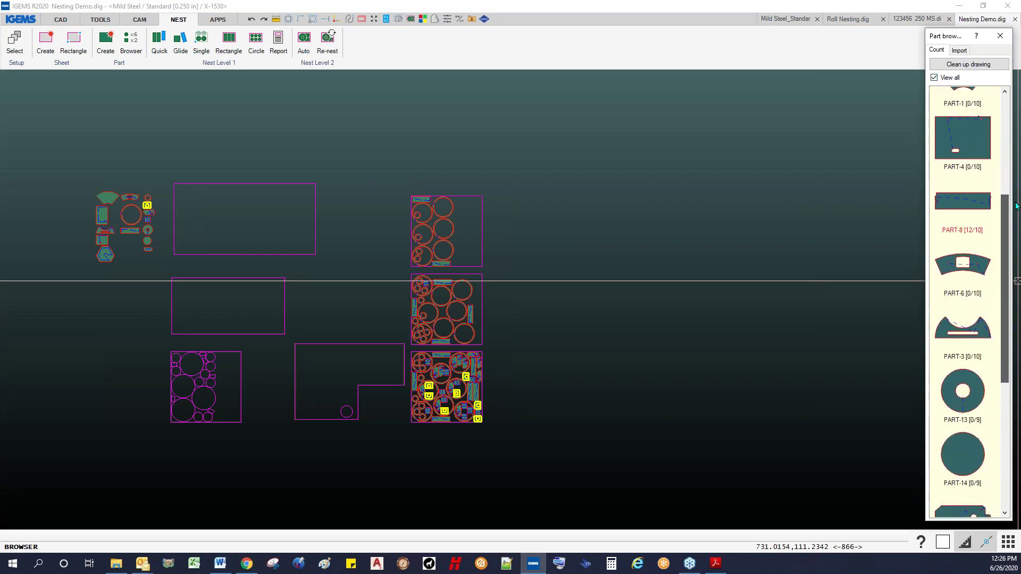
{"action": "left_click", "coordinate": [960, 207]}
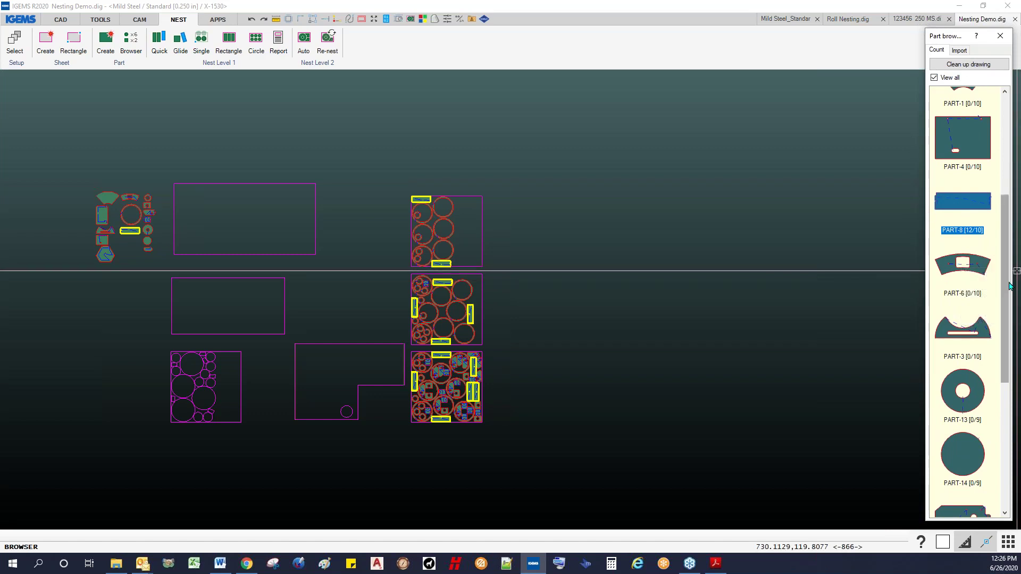
- Check PART-11's placed and remaining quantities and highlight PART-9 and PART-14 from the part browser
{"action": "left_click_drag", "start_coordinate": [1010, 286], "coordinate": [1010, 370]}
{"action": "left_click", "coordinate": [980, 353]}
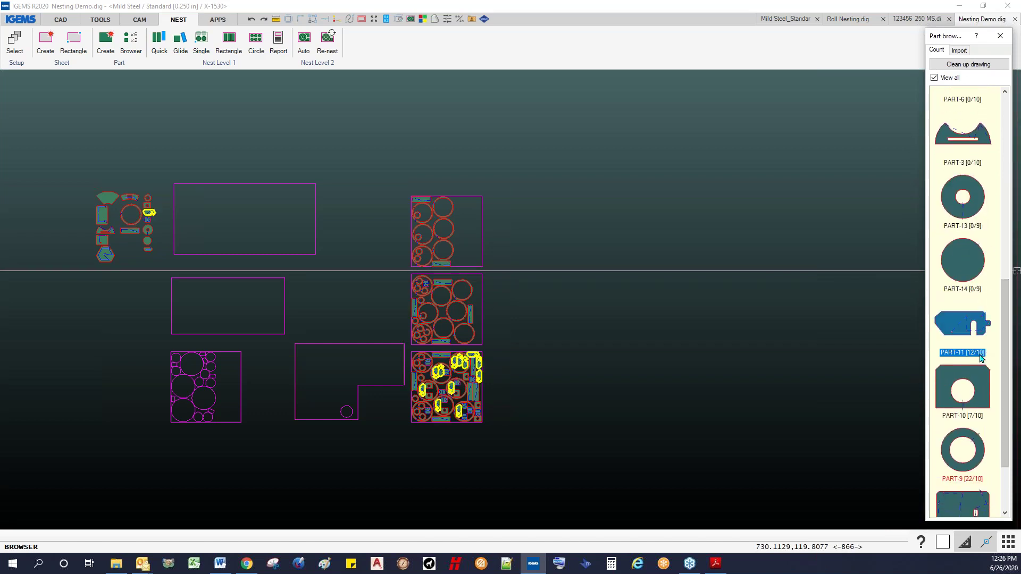
{"action": "mouse_move", "coordinate": [979, 359]}
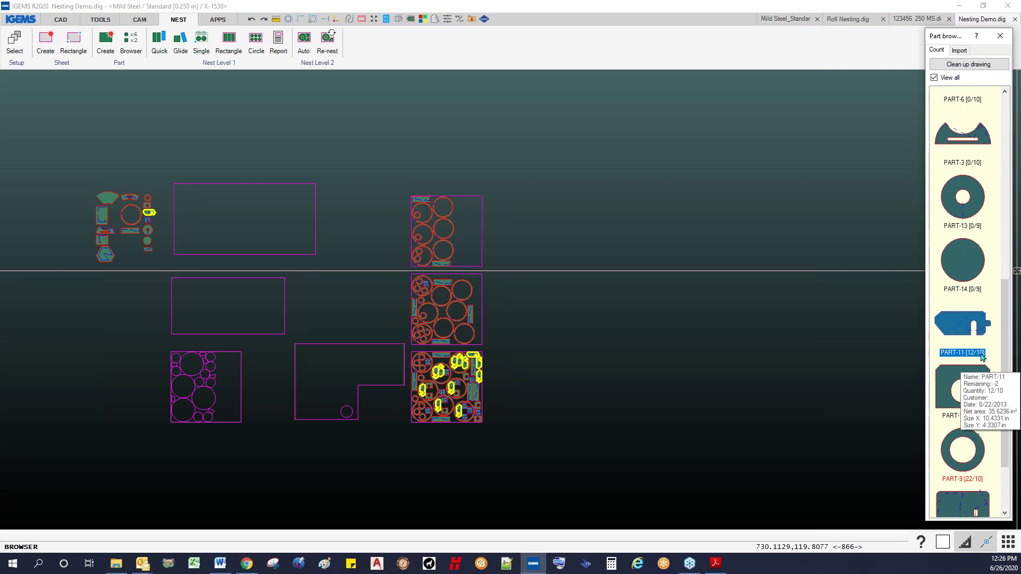
{"action": "scroll", "coordinate": [984, 355], "scroll_direction": "down", "scroll_amount": 1}
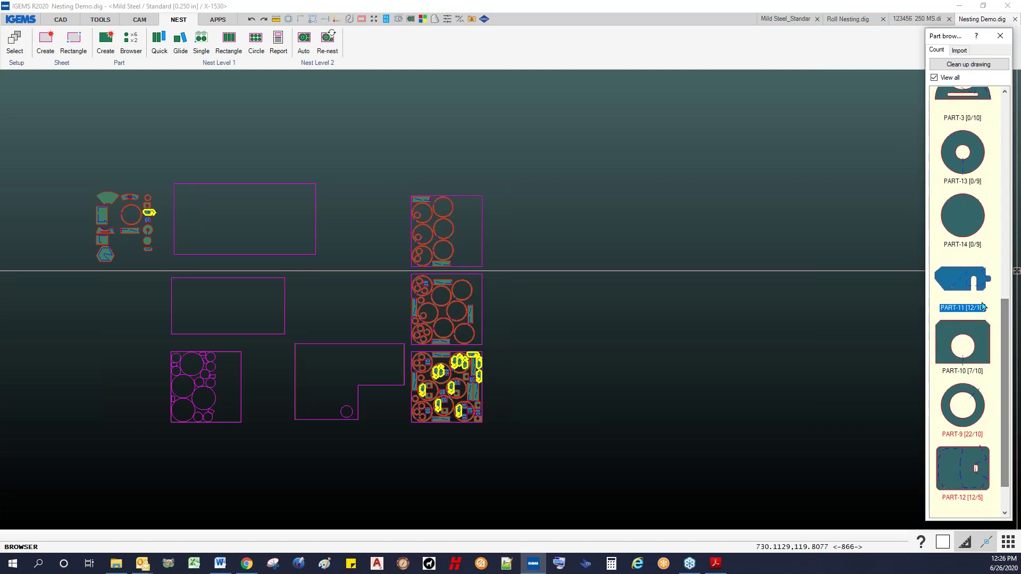
{"action": "left_click", "coordinate": [963, 407]}
{"action": "left_click", "coordinate": [963, 218]}
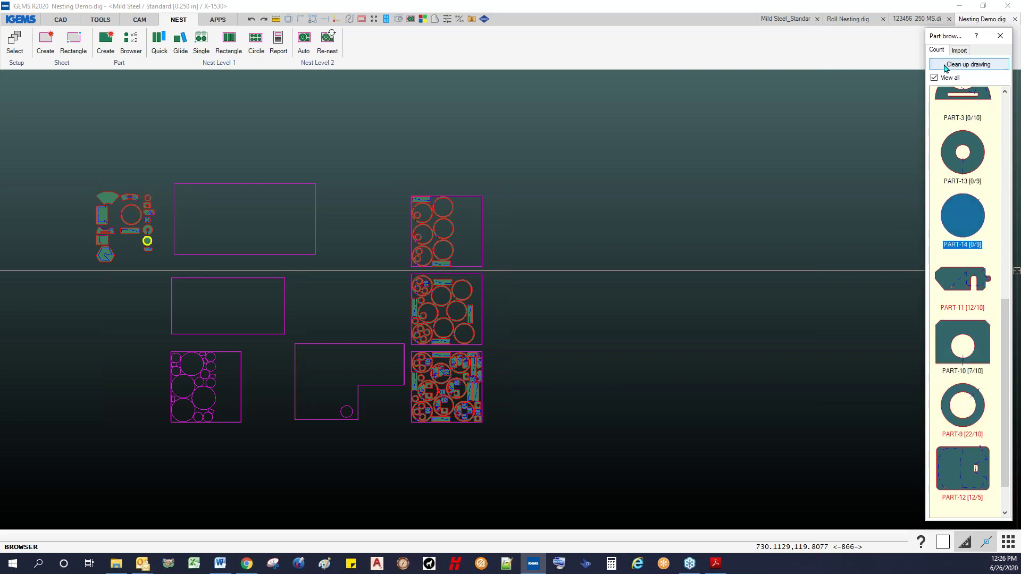
- Hide the completed parts in the part browser and place one imported Part-4641 below the source parts
{"action": "left_click", "coordinate": [934, 77]}
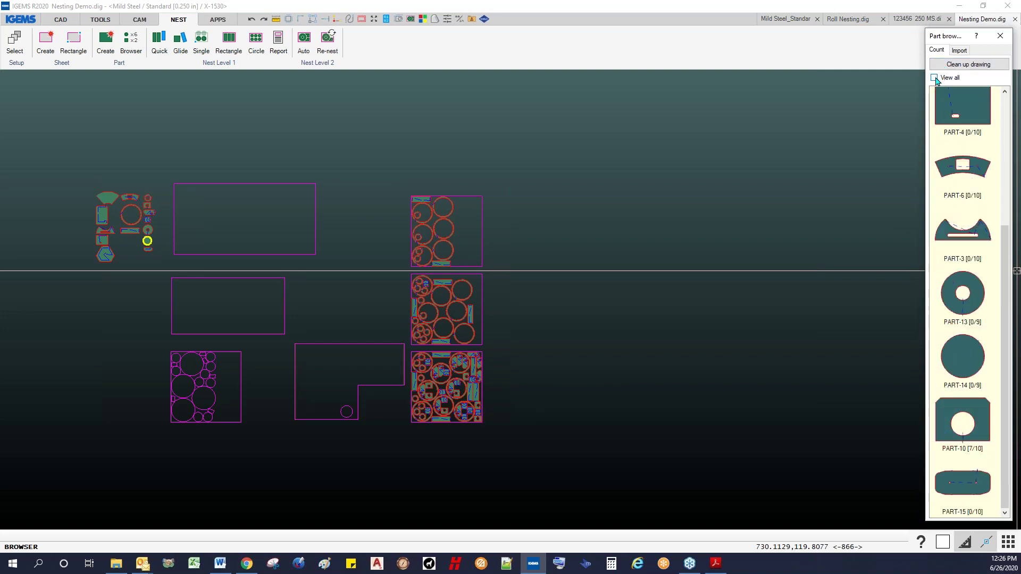
{"action": "left_click_drag", "start_coordinate": [1007, 268], "coordinate": [1012, 118]}
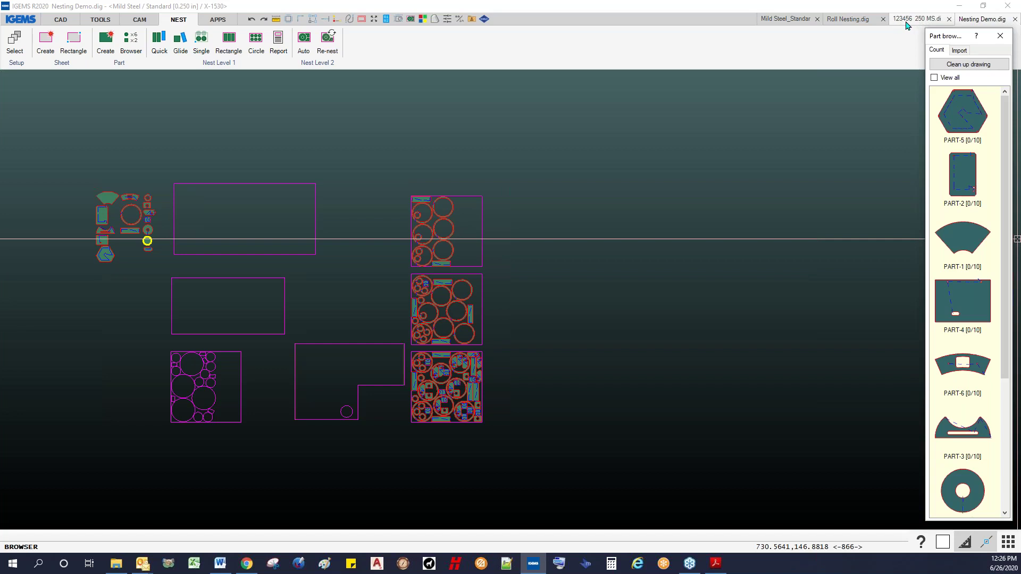
{"action": "left_click", "coordinate": [960, 54]}
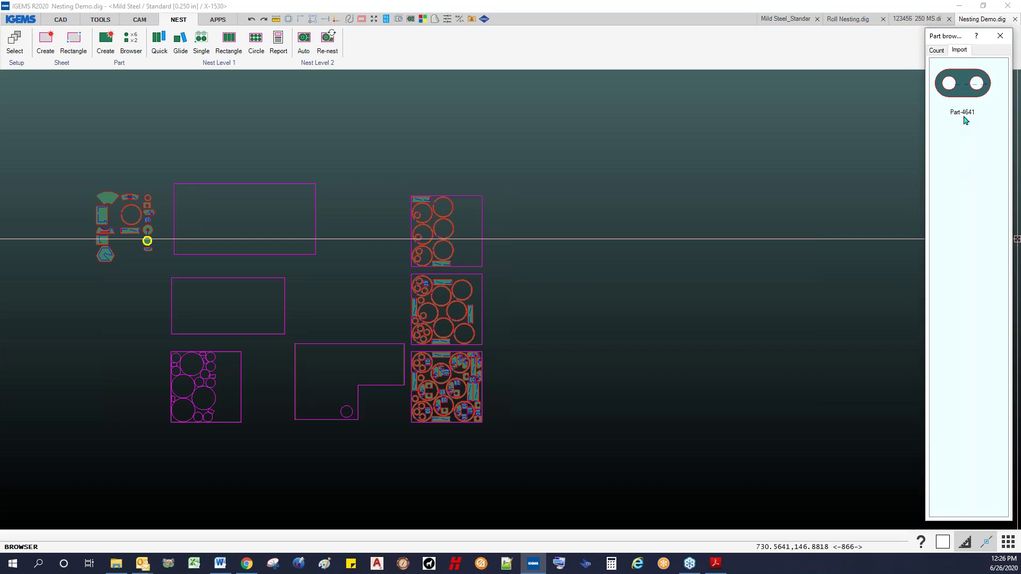
{"action": "mouse_move", "coordinate": [975, 97]}
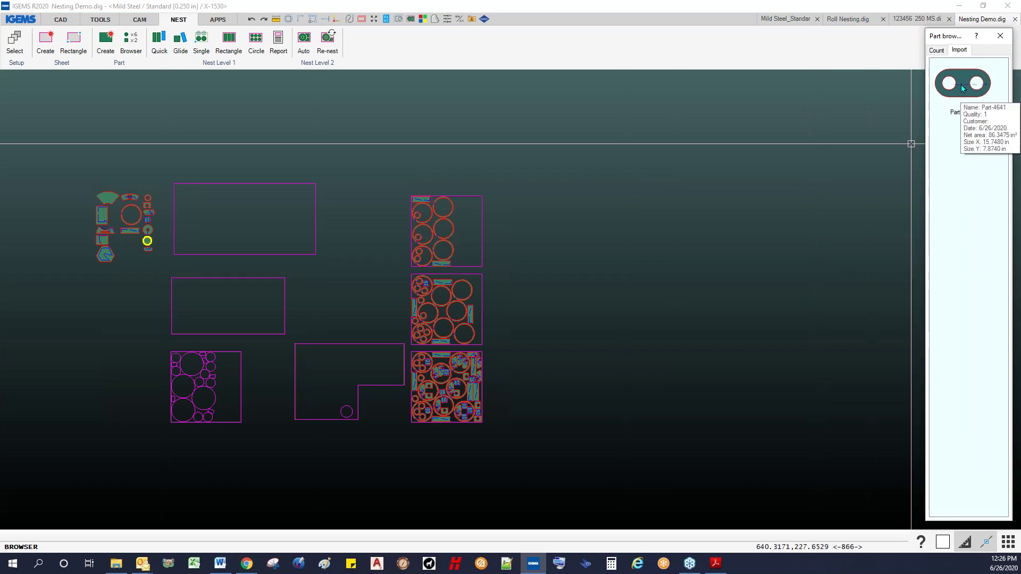
{"action": "left_click", "coordinate": [964, 90]}
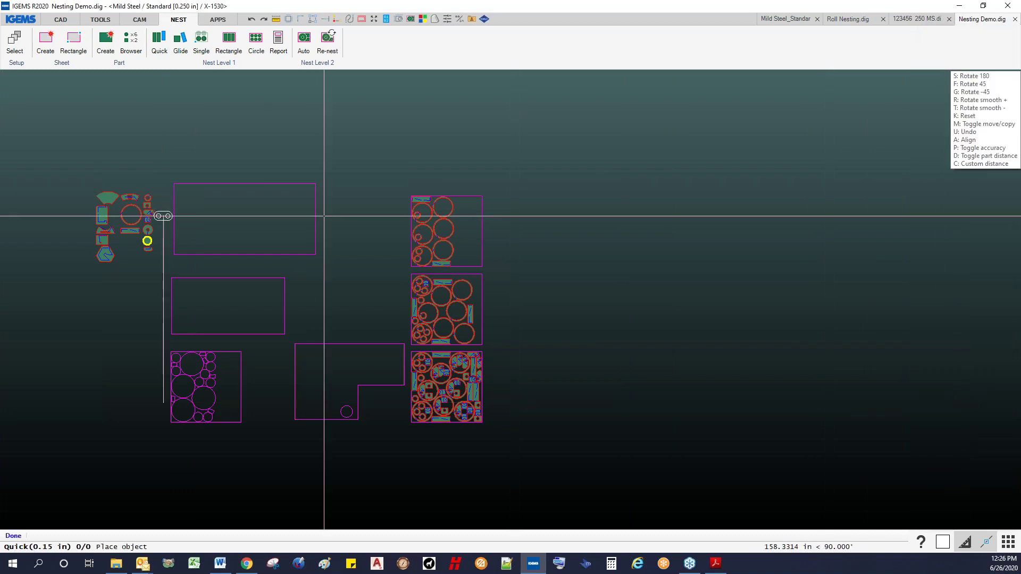
{"action": "scroll", "coordinate": [161, 267], "scroll_direction": "up", "scroll_amount": 1}
{"action": "left_click", "coordinate": [158, 261]}
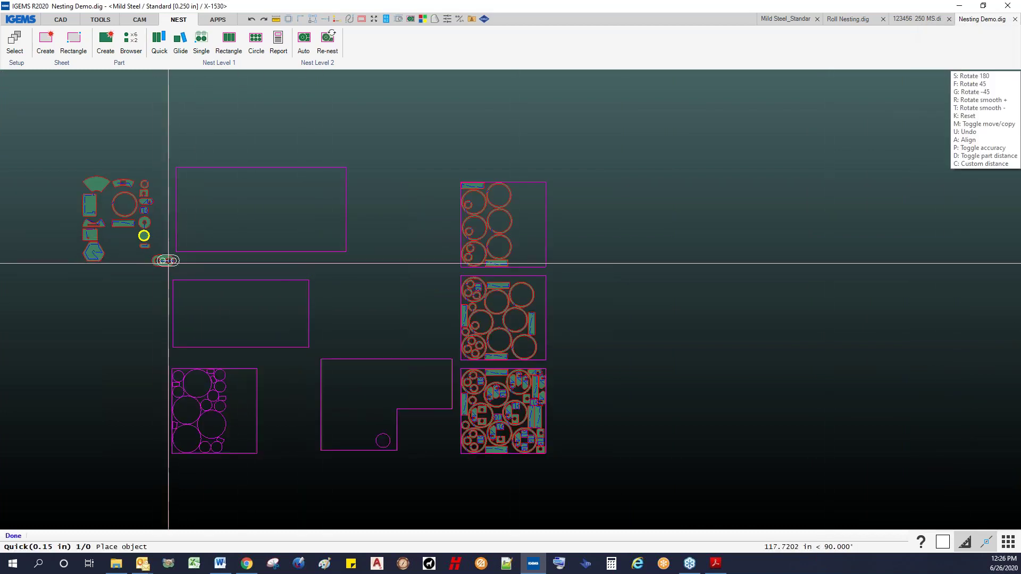
{"action": "key", "text": "Escape"}
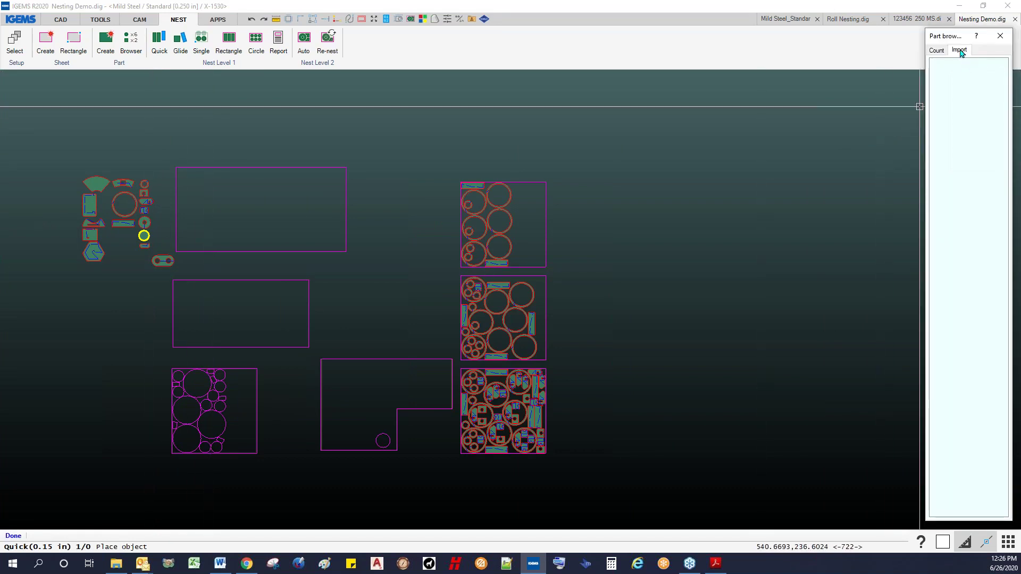
- Clean up the drawing from the part browser's count list and close the browser
{"action": "left_click", "coordinate": [934, 51]}
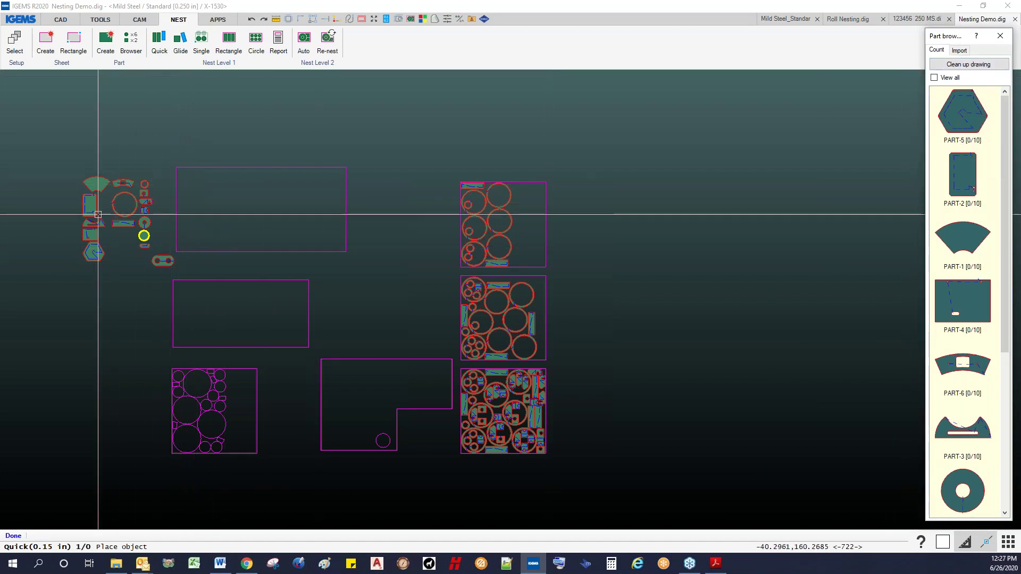
{"action": "left_click", "coordinate": [964, 65]}
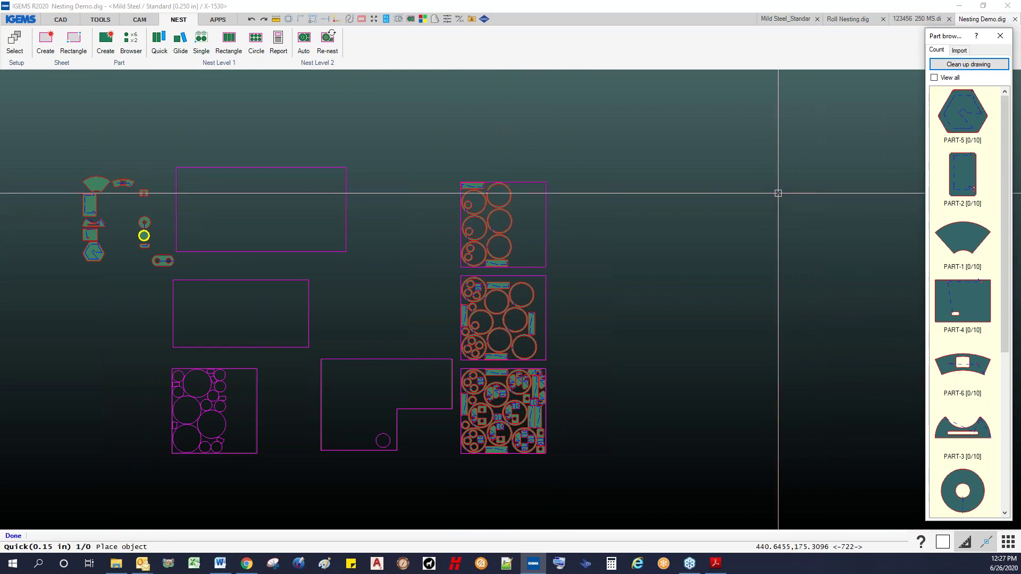
{"action": "scroll", "coordinate": [774, 204], "scroll_direction": "down", "scroll_amount": 2}
{"action": "left_click", "coordinate": [1000, 36]}
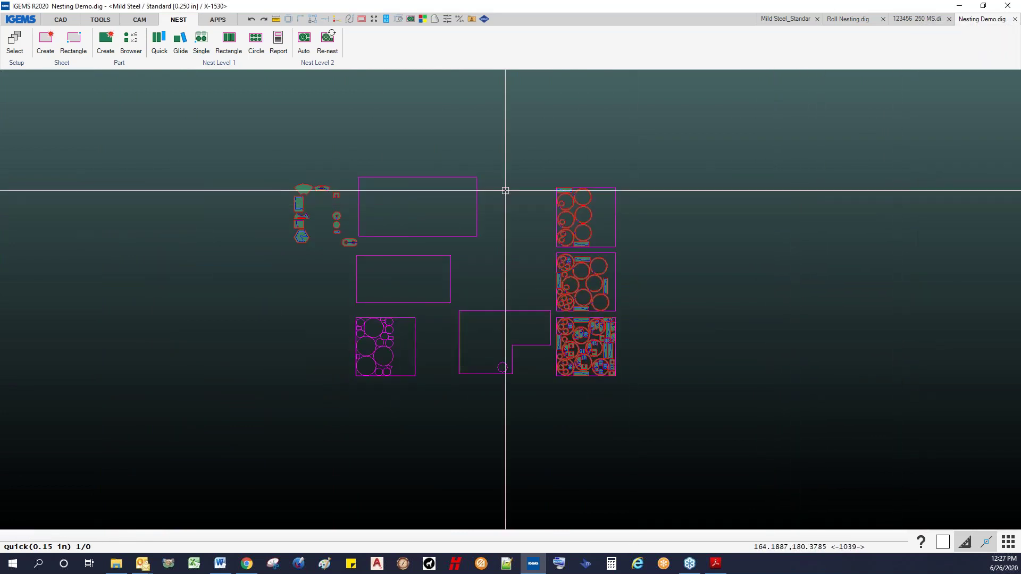
- Switch to the Roll Nesting.dig drawing and bring its parts and sheets into view
{"action": "middle_click_drag", "start_coordinate": [441, 190], "coordinate": [353, 200]}
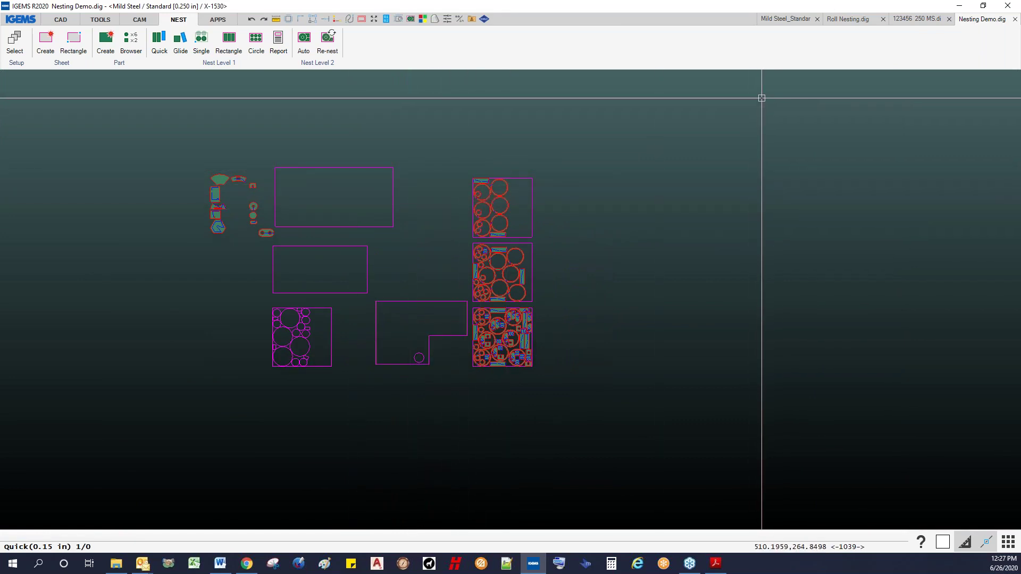
{"action": "left_click", "coordinate": [848, 22]}
{"action": "scroll", "coordinate": [744, 141], "scroll_direction": "down", "scroll_amount": 2}
{"action": "middle_click_drag", "start_coordinate": [748, 148], "coordinate": [650, 200]}
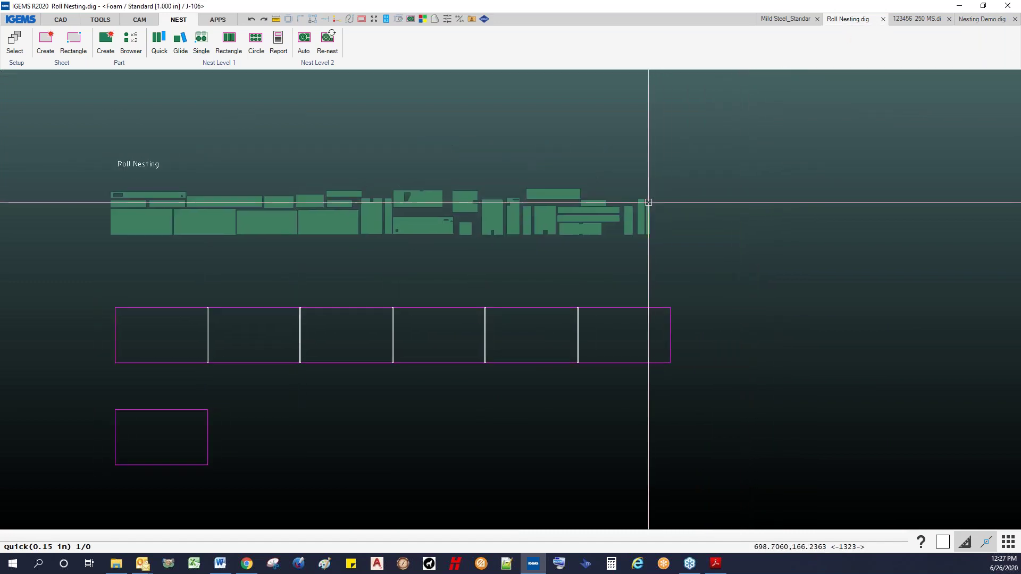
{"action": "middle_click_drag", "start_coordinate": [433, 231], "coordinate": [452, 244]}
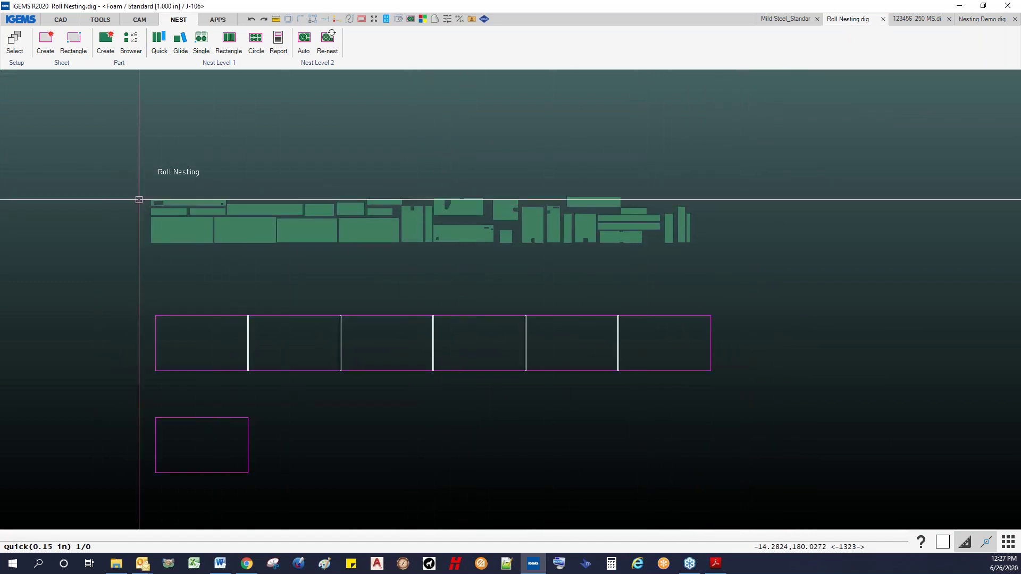
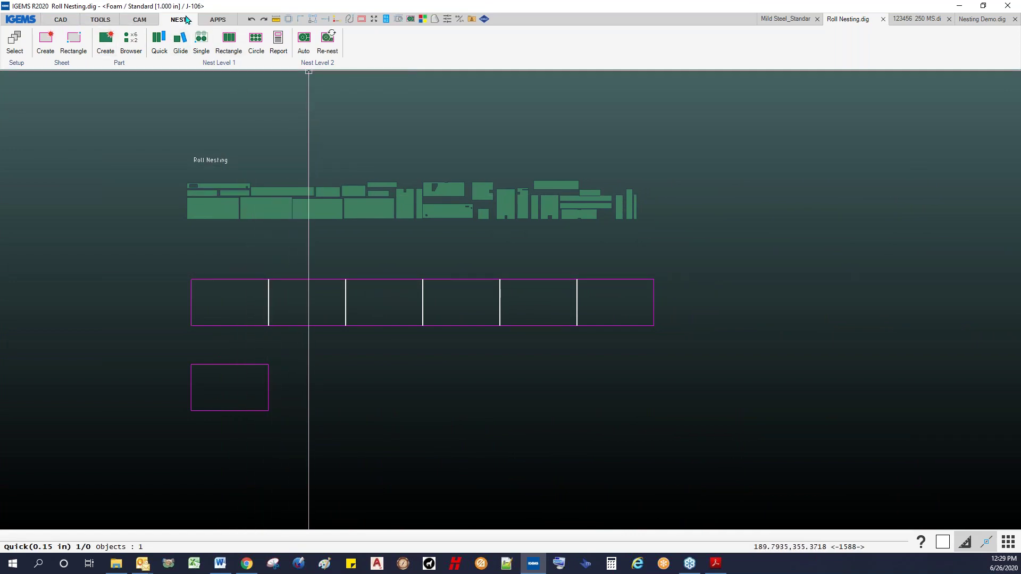
- Start an auto nest with all the roll nesting parts and the single small sheet selected
{"action": "middle_click_drag", "start_coordinate": [358, 240], "coordinate": [320, 256]}
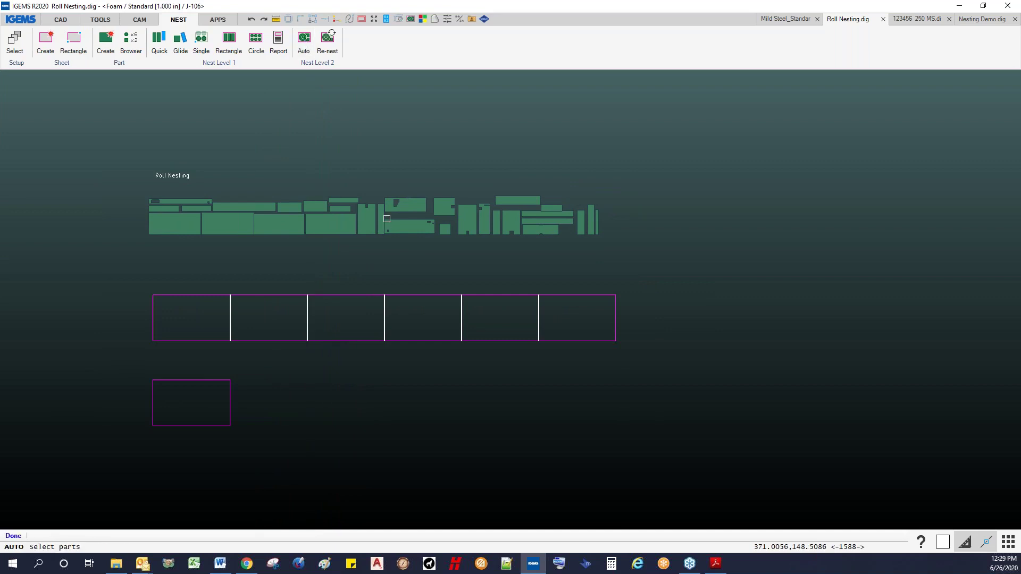
{"action": "left_click_drag", "start_coordinate": [118, 179], "coordinate": [668, 253]}
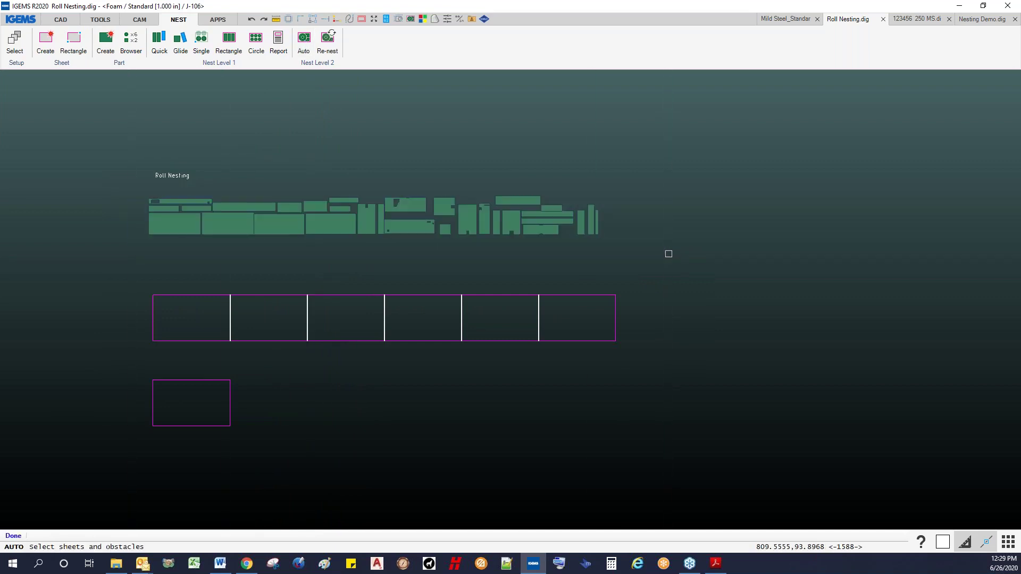
{"action": "left_click_drag", "start_coordinate": [253, 374], "coordinate": [224, 393]}
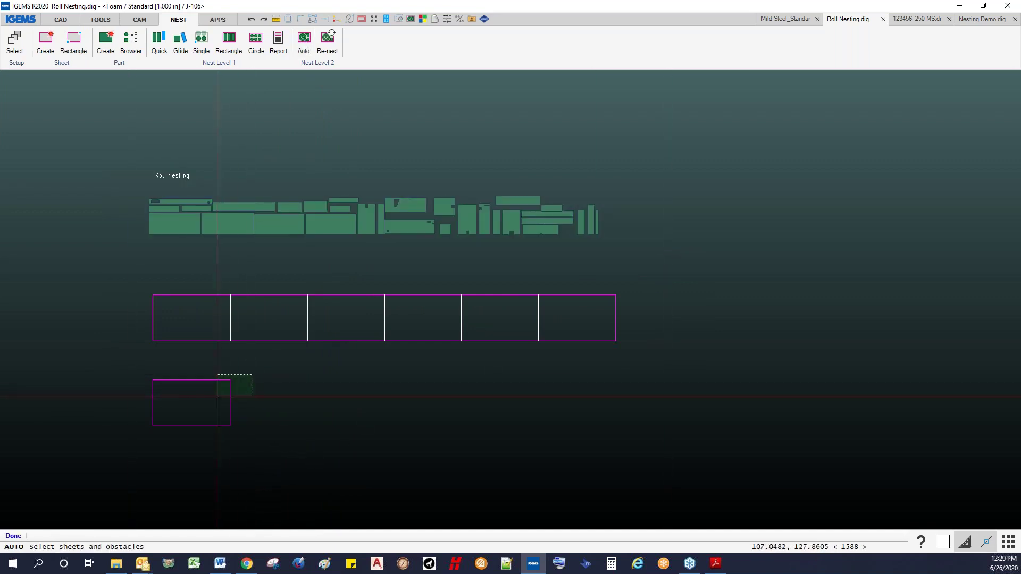
{"action": "right_click", "coordinate": [294, 399]}
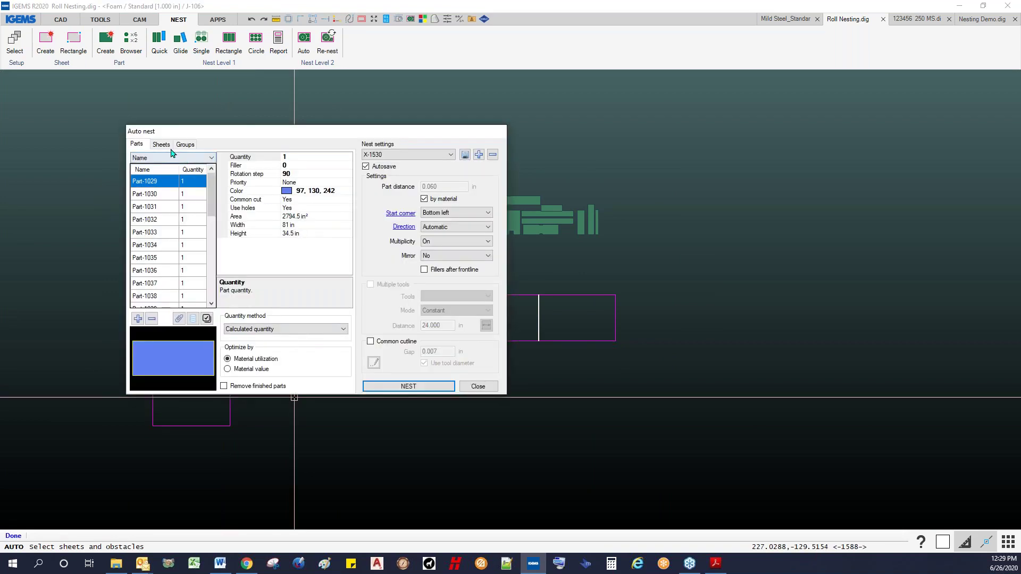
- Run the auto nest with a sheet quantity of 10 and the J-106 nest settings
{"action": "left_click", "coordinate": [162, 145]}
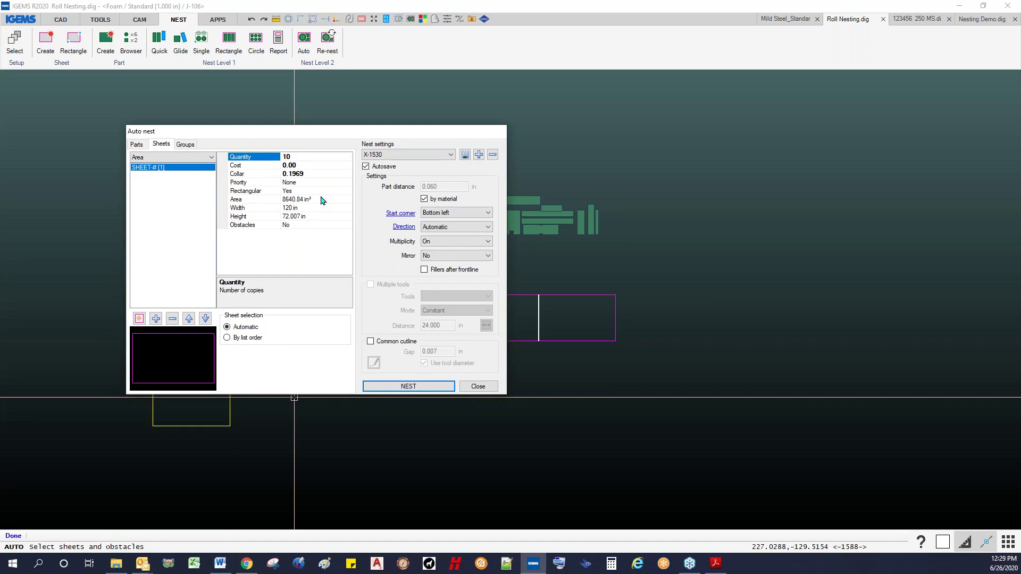
{"action": "left_click", "coordinate": [403, 157]}
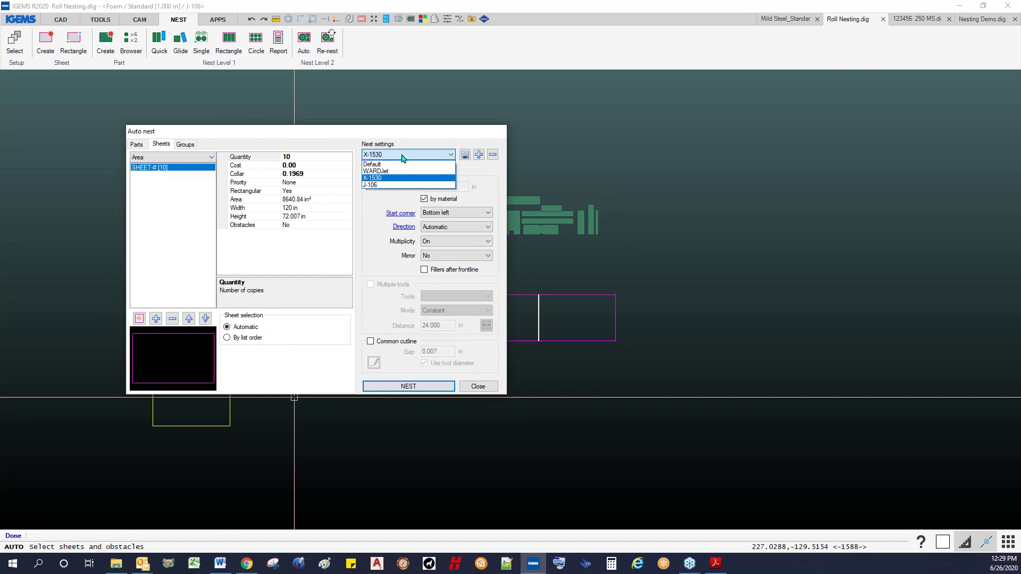
{"action": "left_click", "coordinate": [370, 186]}
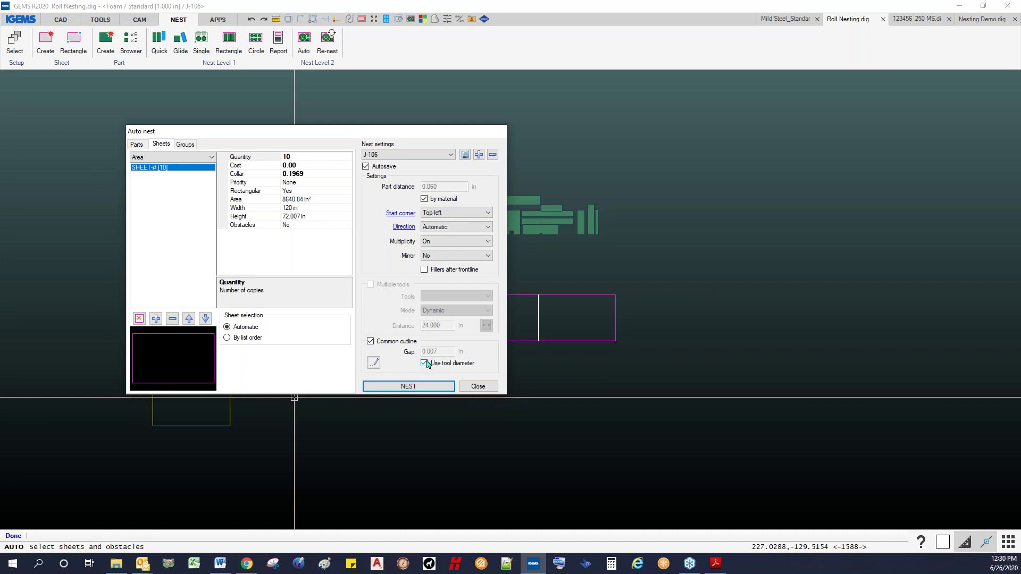
{"action": "left_click", "coordinate": [405, 386]}
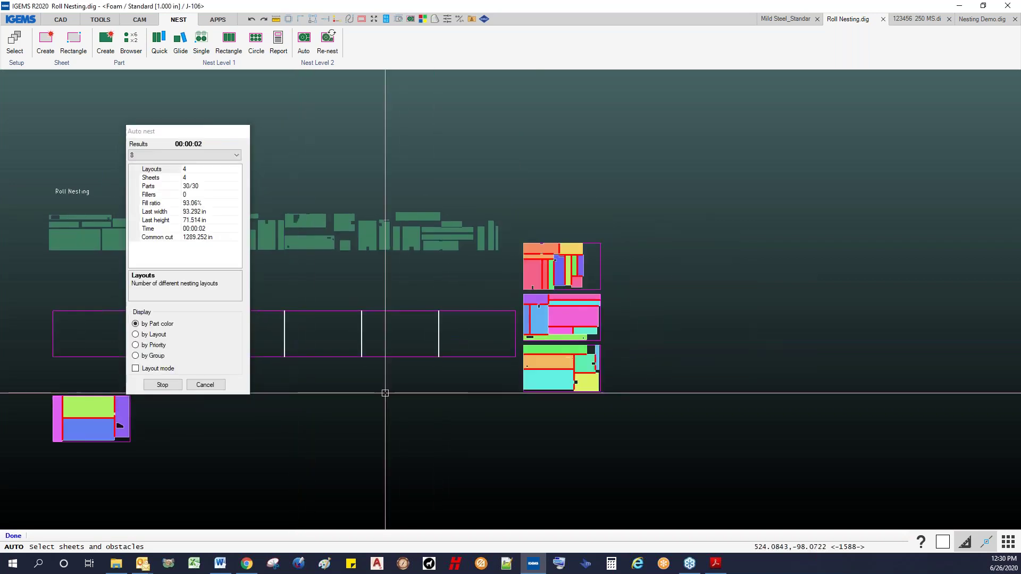
- Display the nest in layout mode, check the common cuts on the sheets, and accept the stopped nesting result
{"action": "left_click", "coordinate": [156, 369]}
{"action": "scroll", "coordinate": [462, 391], "scroll_direction": "up", "scroll_amount": 3}
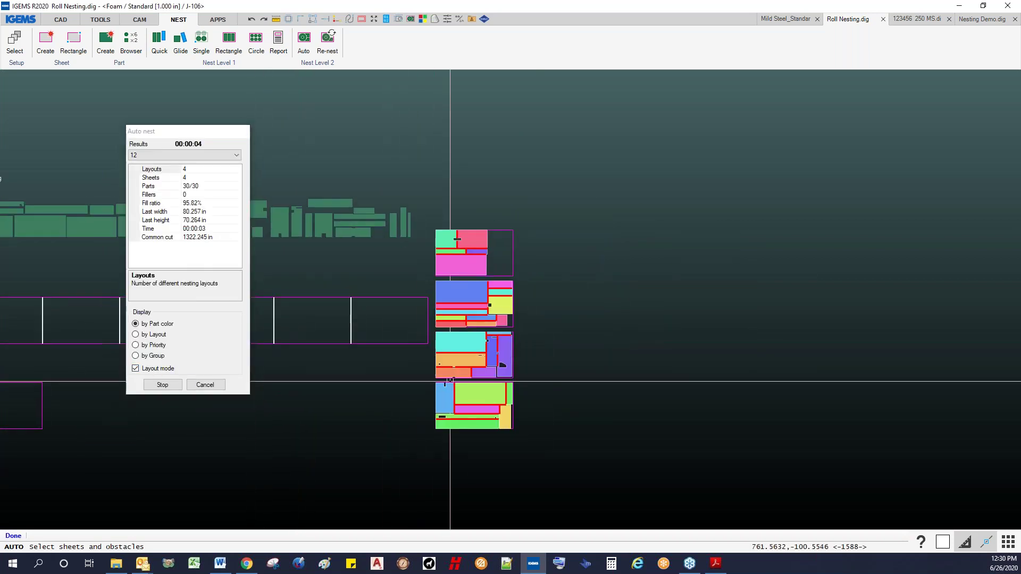
{"action": "scroll", "coordinate": [462, 391], "scroll_direction": "up", "scroll_amount": 5}
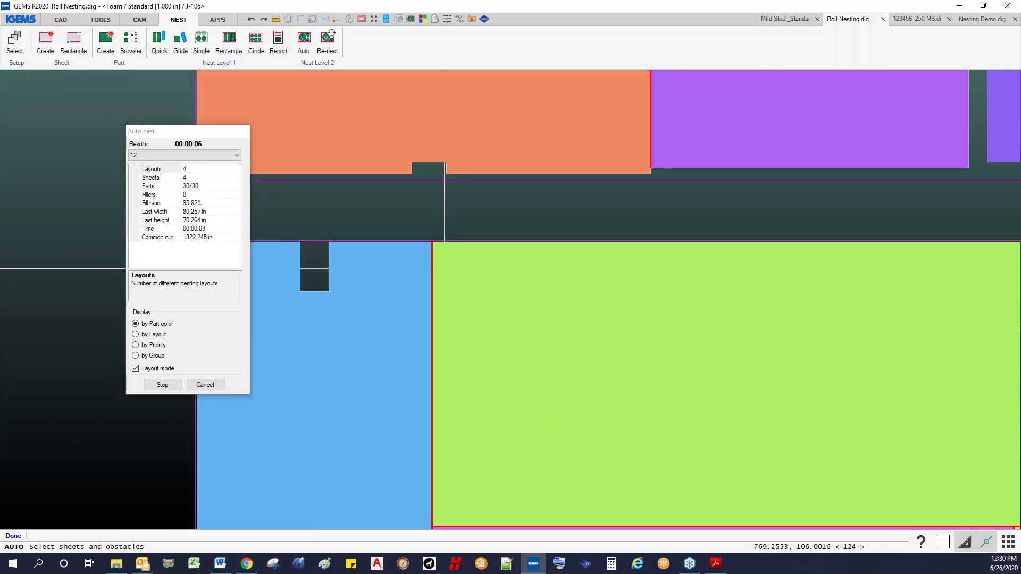
{"action": "scroll", "coordinate": [443, 323], "scroll_direction": "down", "scroll_amount": 5}
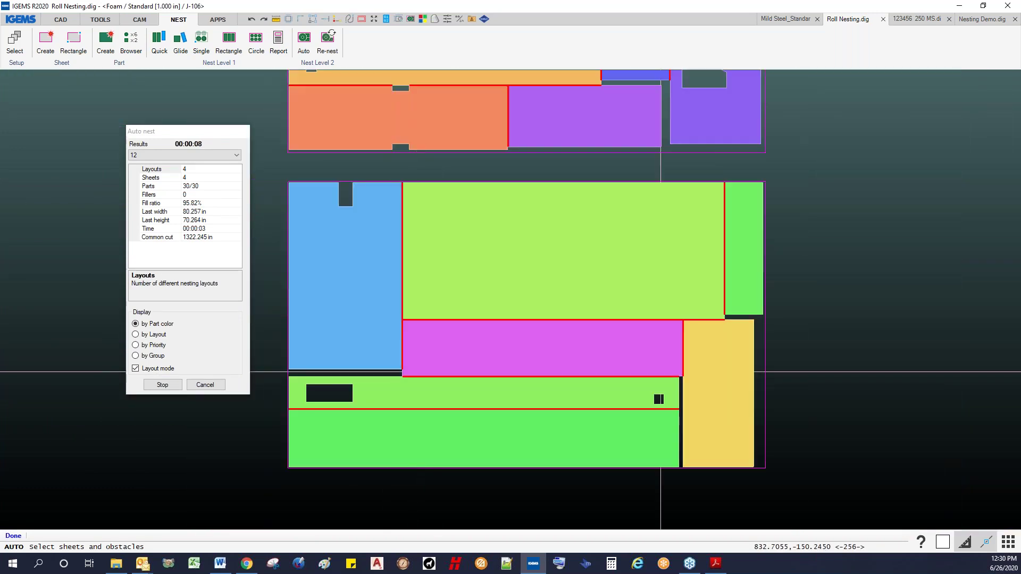
{"action": "scroll", "coordinate": [506, 309], "scroll_direction": "down", "scroll_amount": 2}
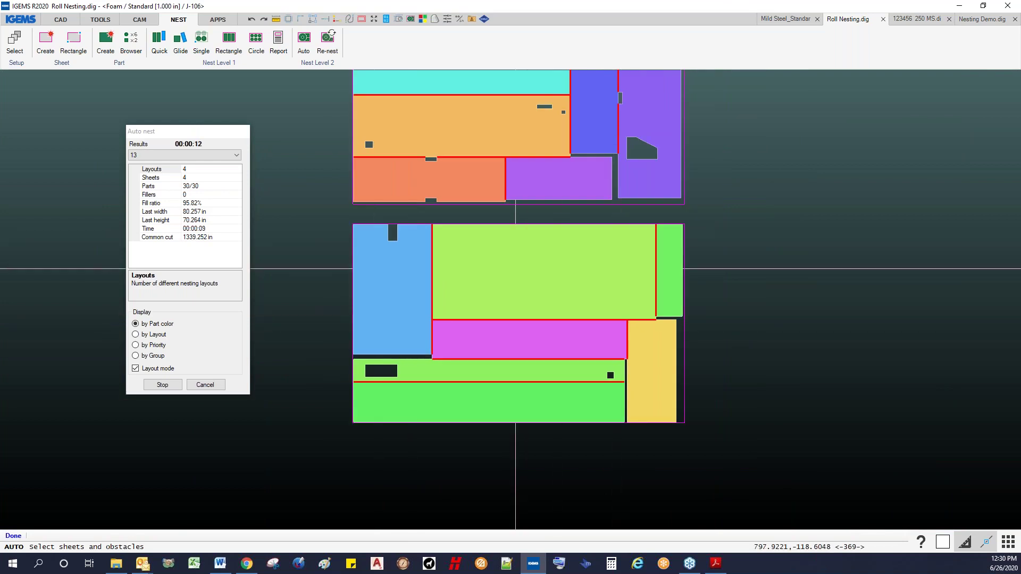
{"action": "scroll", "coordinate": [515, 269], "scroll_direction": "down", "scroll_amount": 6}
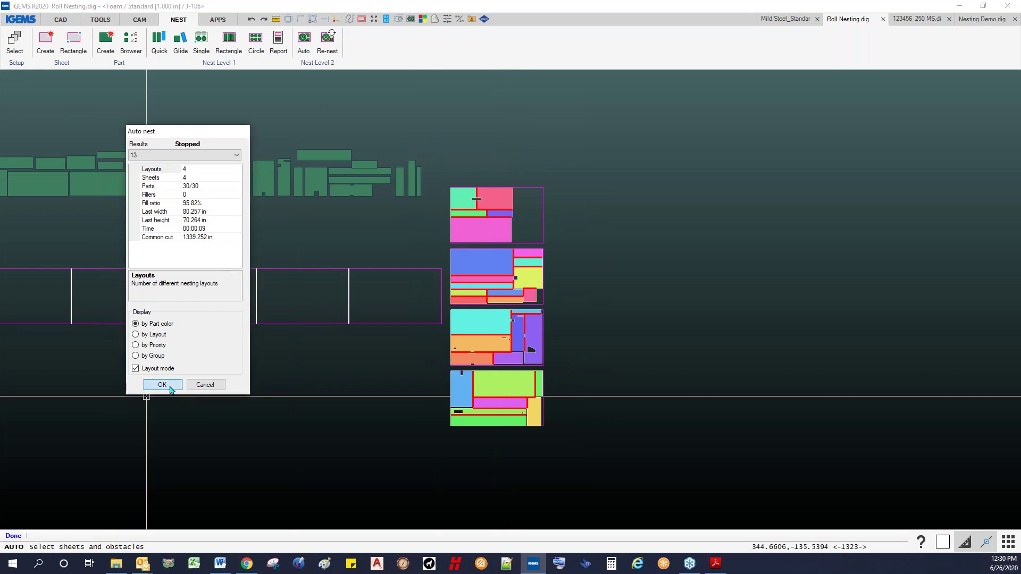
{"action": "left_click", "coordinate": [171, 389]}
- Create Sheetwise common cutlines on the topmost nested sheet, using the tool diameter and a 0.18 in lead-in
{"action": "scroll", "coordinate": [462, 188], "scroll_direction": "up", "scroll_amount": 3}
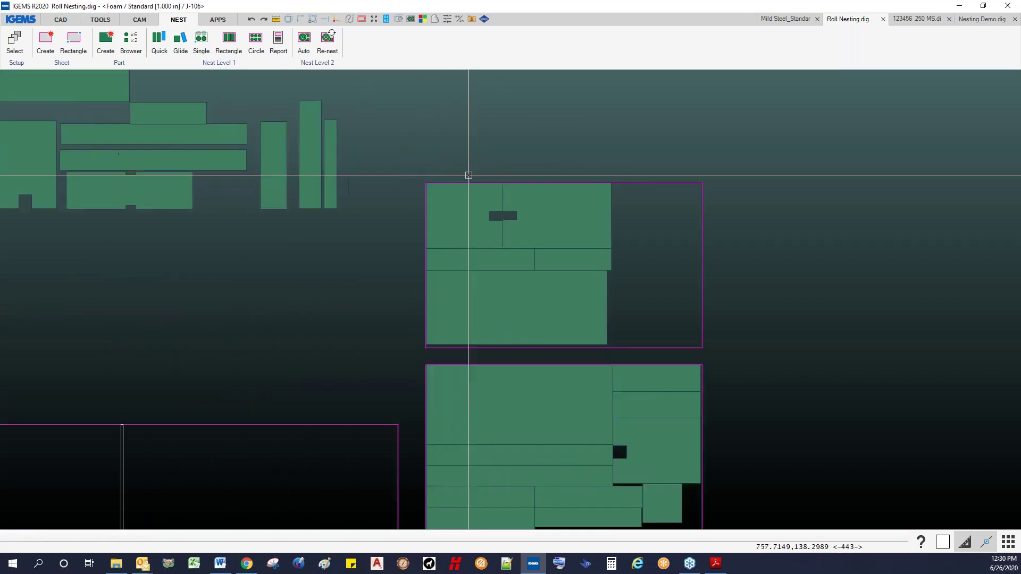
{"action": "scroll", "coordinate": [466, 178], "scroll_direction": "up", "scroll_amount": 5}
{"action": "middle_click_drag", "start_coordinate": [447, 191], "coordinate": [312, 131]}
{"action": "scroll", "coordinate": [312, 130], "scroll_direction": "down", "scroll_amount": 2}
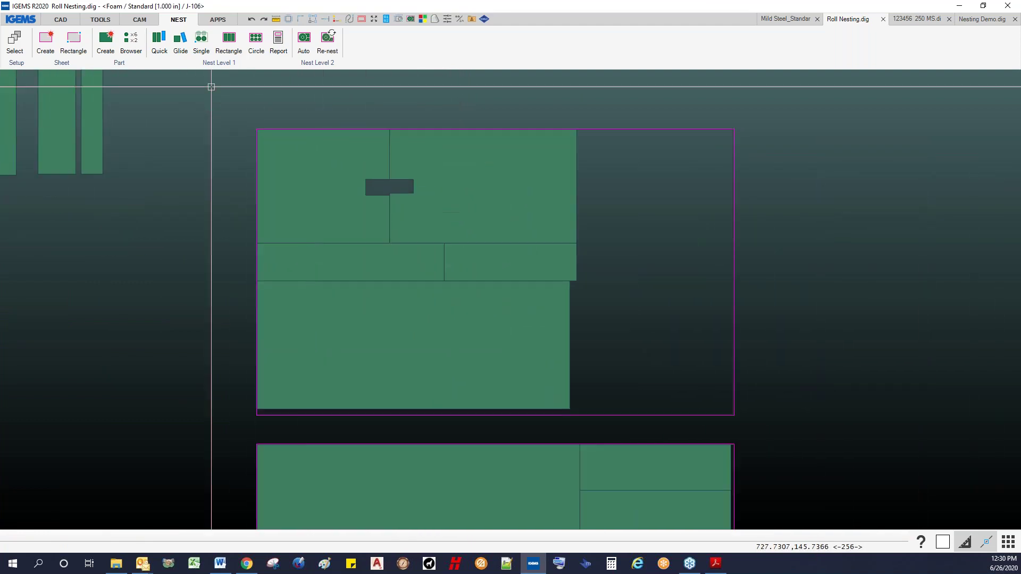
{"action": "left_click", "coordinate": [141, 21]}
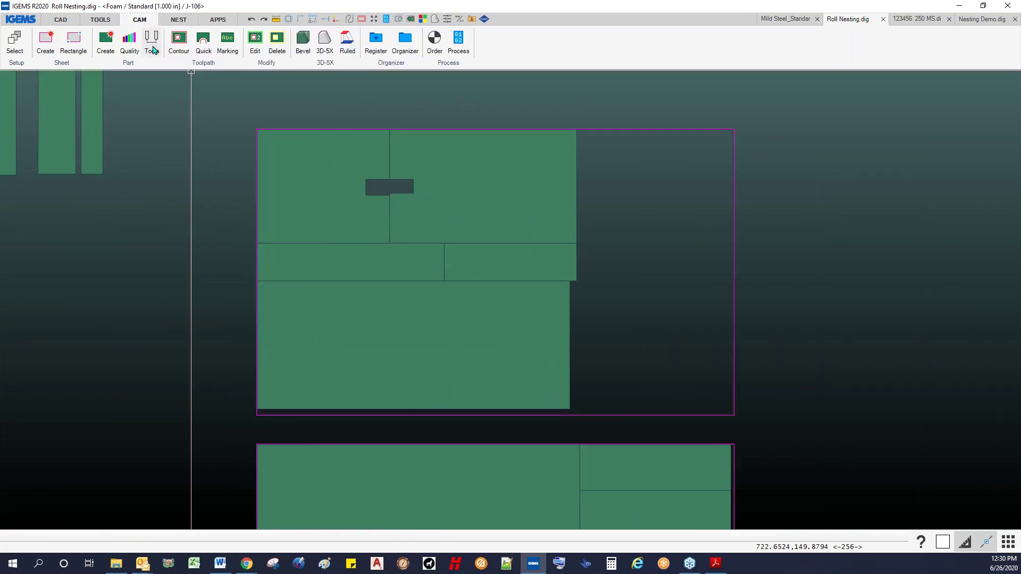
{"action": "left_click", "coordinate": [199, 64]}
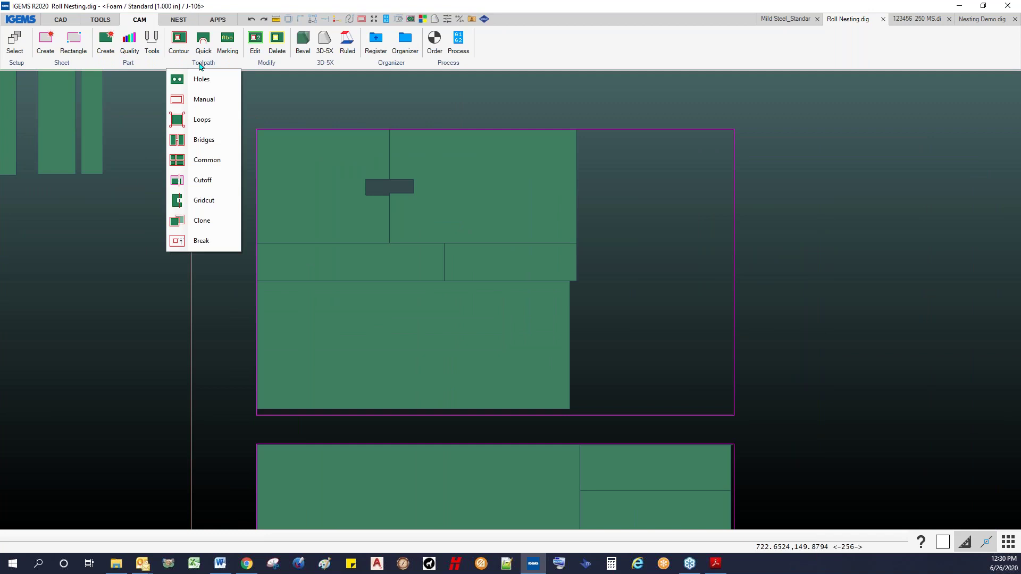
{"action": "left_click", "coordinate": [207, 160]}
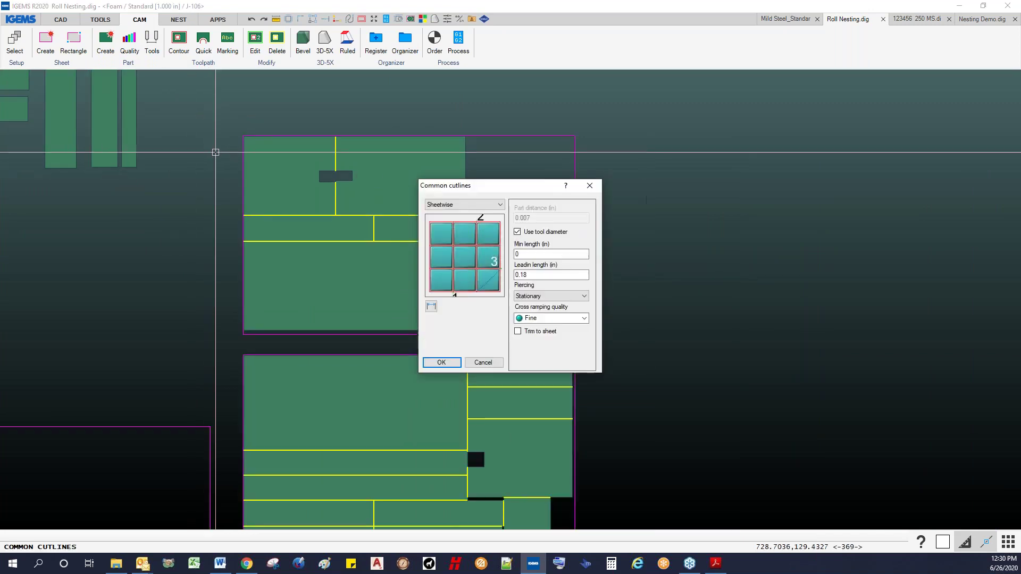
{"action": "left_click_drag", "start_coordinate": [528, 186], "coordinate": [860, 148]}
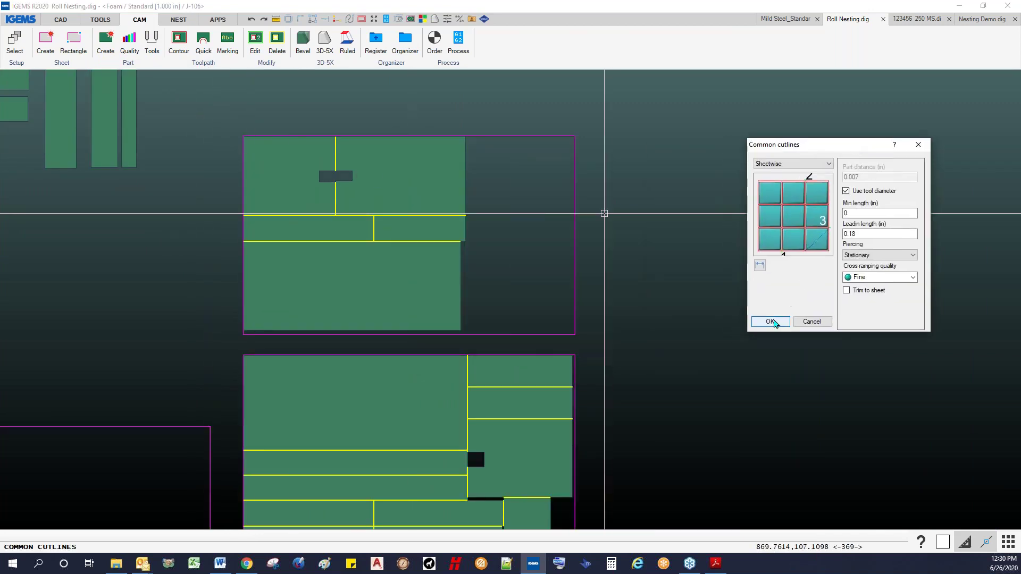
{"action": "left_click", "coordinate": [770, 321]}
{"action": "left_click_drag", "start_coordinate": [217, 115], "coordinate": [615, 342]}
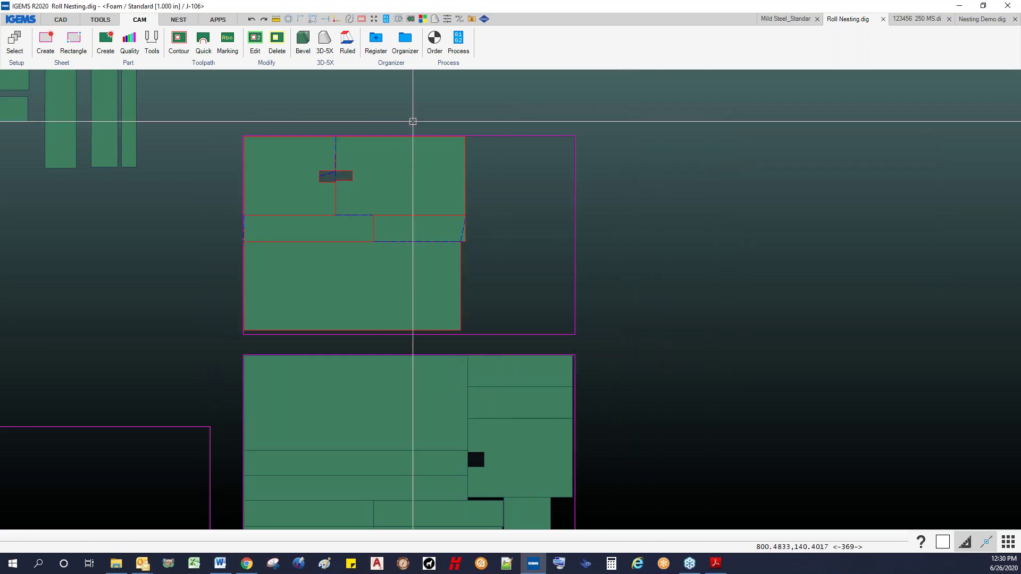
- Examine the common cut toolpath around the rectangular cutout between the two upper parts
{"action": "scroll", "coordinate": [453, 150], "scroll_direction": "up", "scroll_amount": 2}
{"action": "scroll", "coordinate": [326, 182], "scroll_direction": "down", "scroll_amount": 2}
{"action": "scroll", "coordinate": [285, 178], "scroll_direction": "up", "scroll_amount": 5}
{"action": "scroll", "coordinate": [285, 178], "scroll_direction": "up", "scroll_amount": 1}
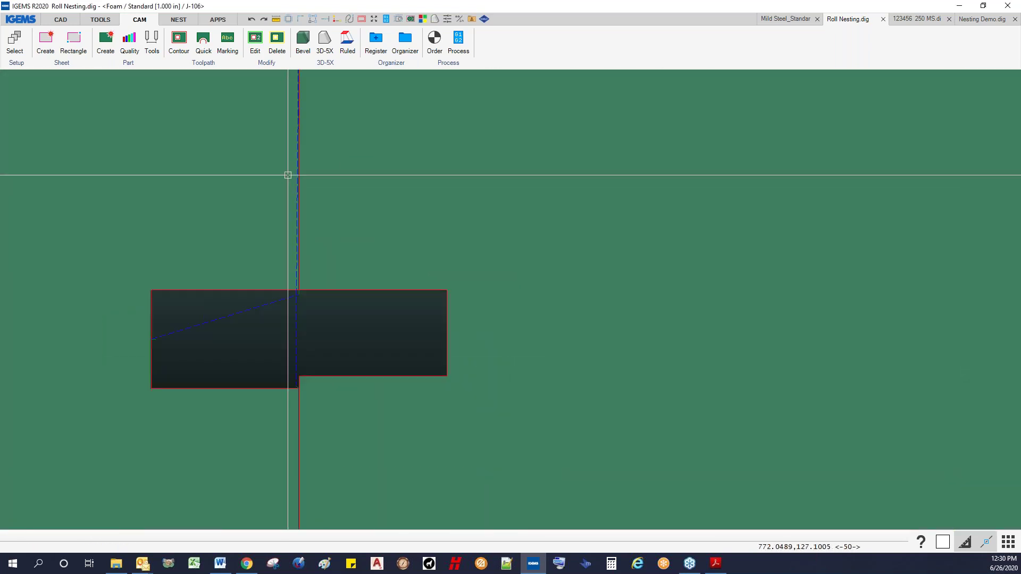
- Examine the common cut toolpath and the gaps between the parts and sheet edges on the two uppermost nested sheets
{"action": "scroll", "coordinate": [310, 225], "scroll_direction": "down", "scroll_amount": 1}
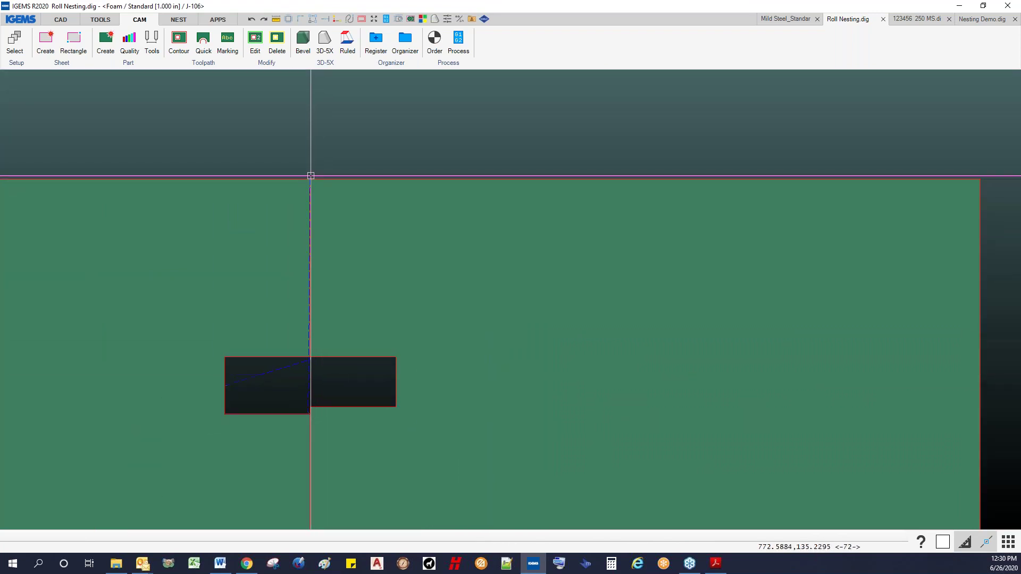
{"action": "scroll", "coordinate": [314, 313], "scroll_direction": "down", "scroll_amount": 4}
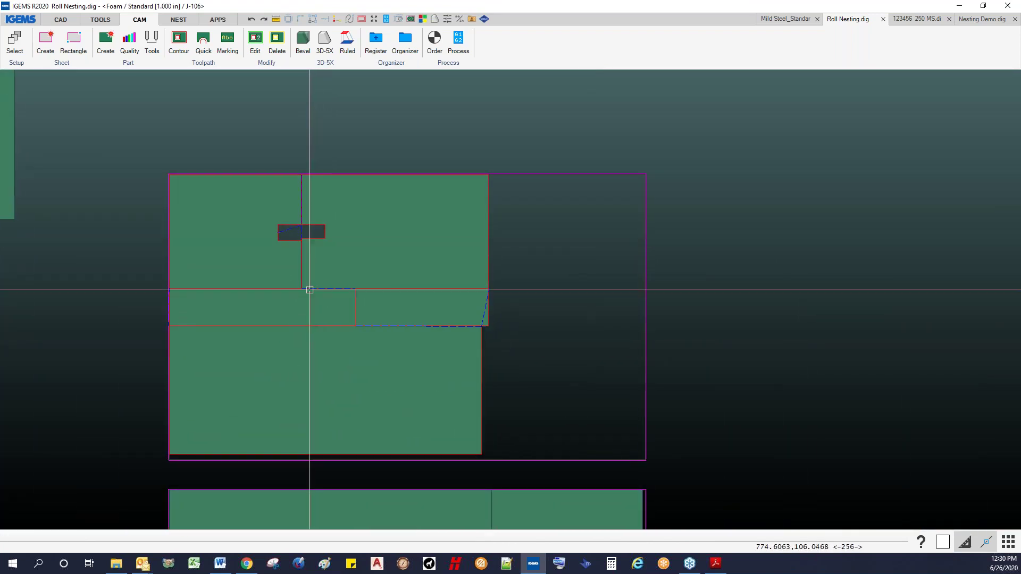
{"action": "scroll", "coordinate": [311, 243], "scroll_direction": "down", "scroll_amount": 3}
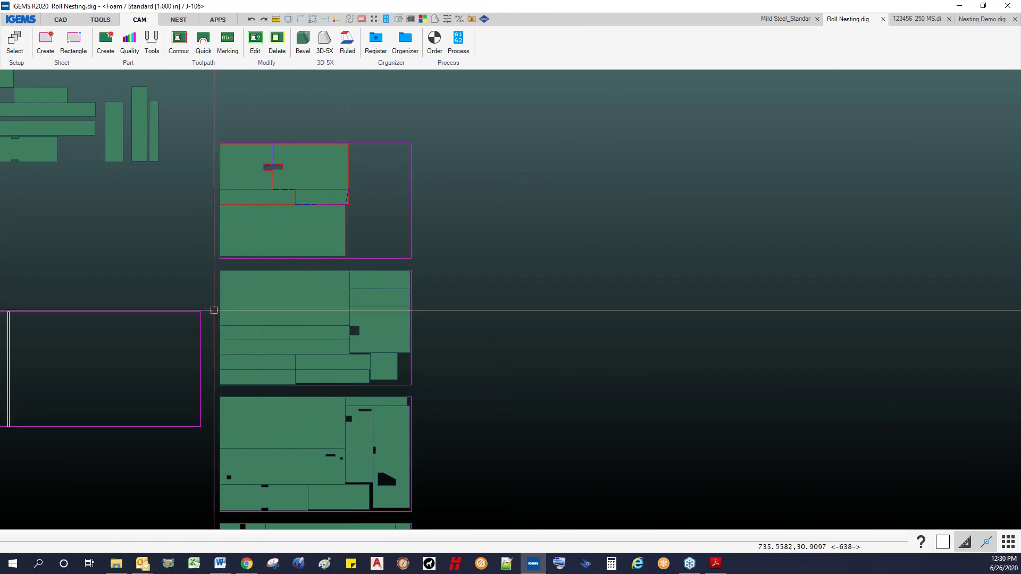
{"action": "scroll", "coordinate": [287, 296], "scroll_direction": "down", "scroll_amount": 1}
{"action": "scroll", "coordinate": [248, 281], "scroll_direction": "up", "scroll_amount": 3}
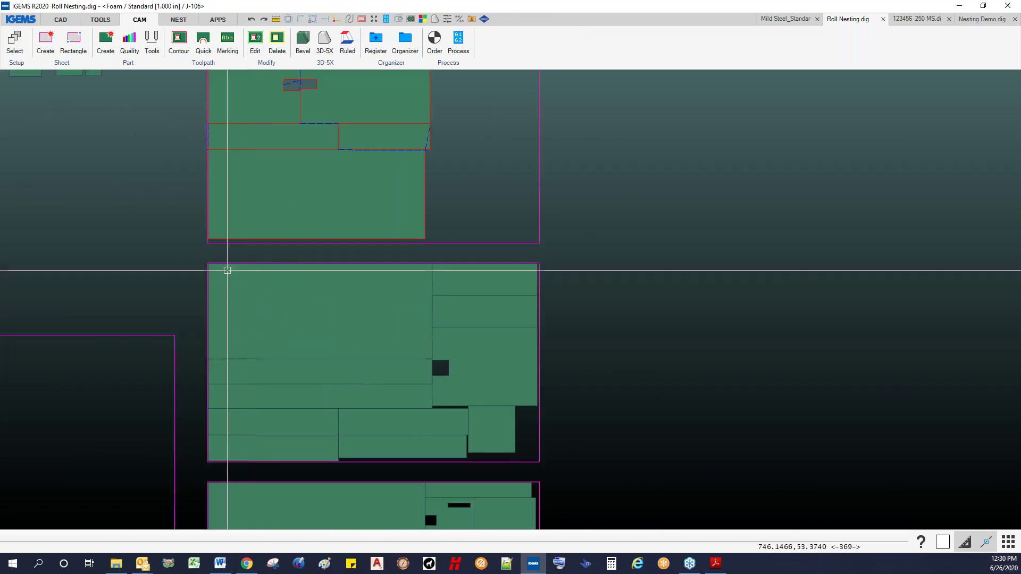
{"action": "scroll", "coordinate": [248, 281], "scroll_direction": "up", "scroll_amount": 3}
{"action": "scroll", "coordinate": [203, 287], "scroll_direction": "up", "scroll_amount": 1}
{"action": "scroll", "coordinate": [139, 255], "scroll_direction": "down", "scroll_amount": 5}
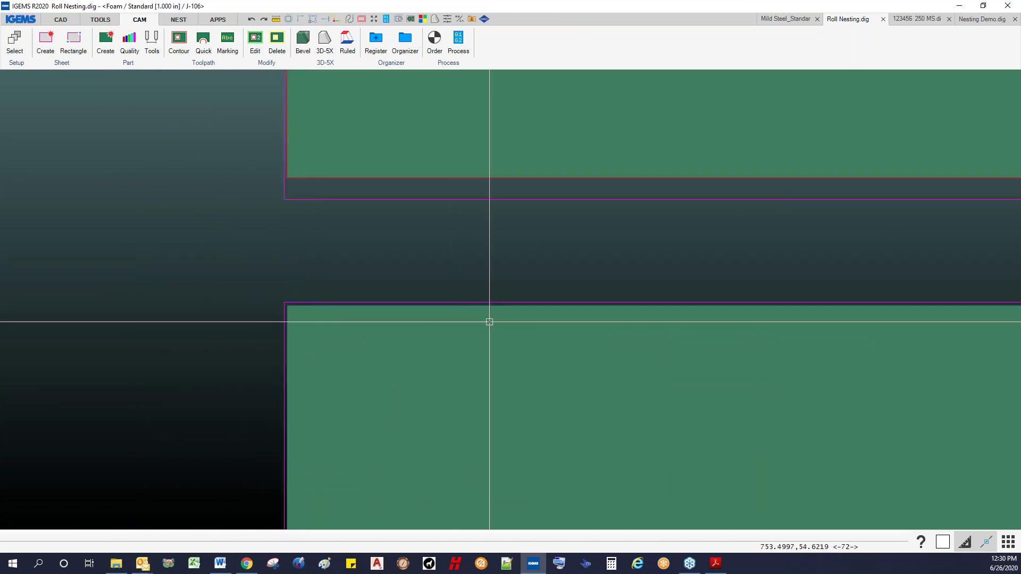
{"action": "scroll", "coordinate": [489, 322], "scroll_direction": "down", "scroll_amount": 5}
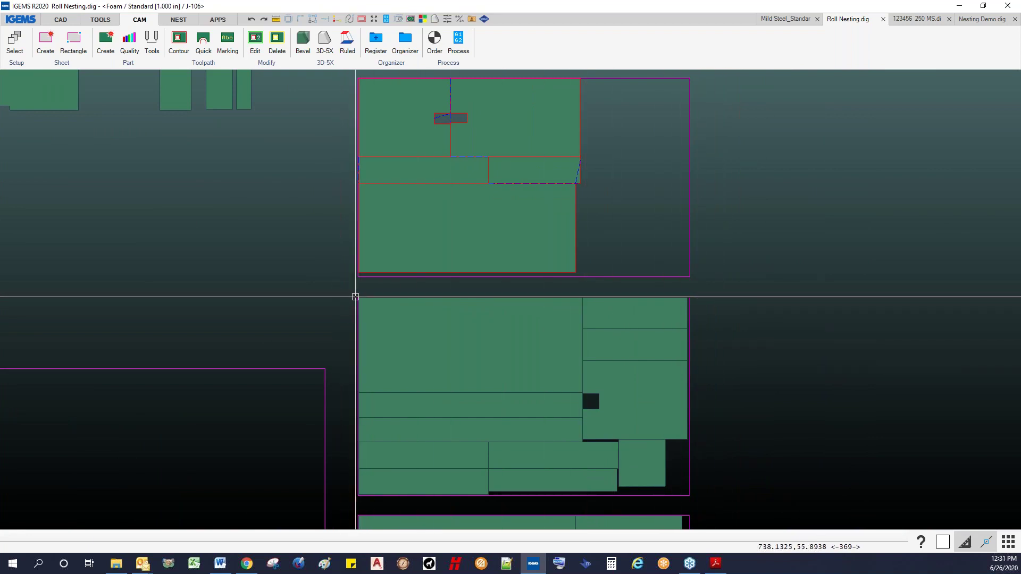
{"action": "middle_click_drag", "start_coordinate": [429, 181], "coordinate": [429, 257]}
{"action": "scroll", "coordinate": [376, 152], "scroll_direction": "up", "scroll_amount": 5}
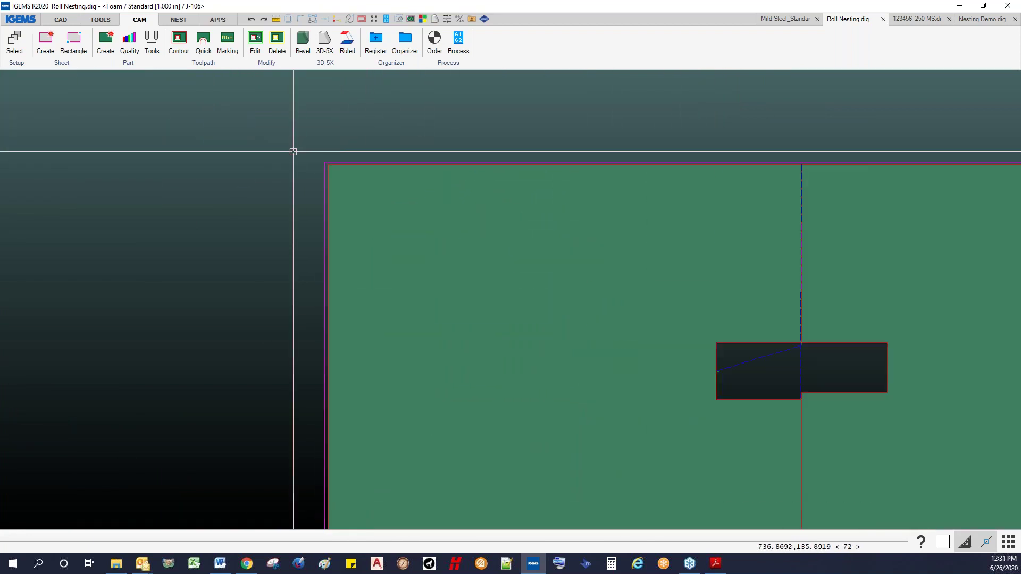
{"action": "scroll", "coordinate": [431, 172], "scroll_direction": "down", "scroll_amount": 2}
{"action": "scroll", "coordinate": [431, 172], "scroll_direction": "down", "scroll_amount": 5}
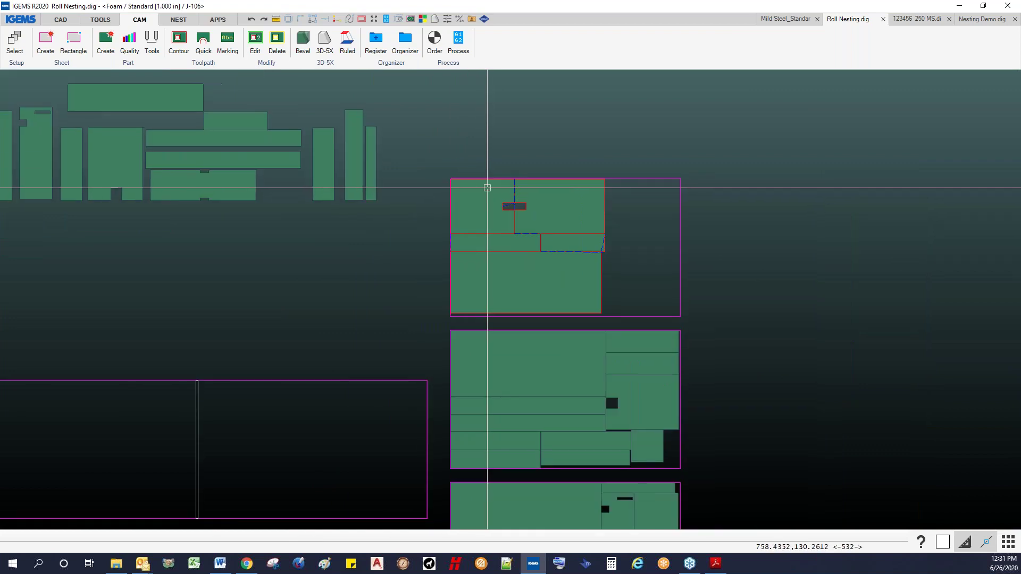
{"action": "middle_click_drag", "start_coordinate": [472, 186], "coordinate": [342, 173]}
{"action": "scroll", "coordinate": [385, 168], "scroll_direction": "up", "scroll_amount": 5}
{"action": "scroll", "coordinate": [445, 192], "scroll_direction": "down", "scroll_amount": 6}
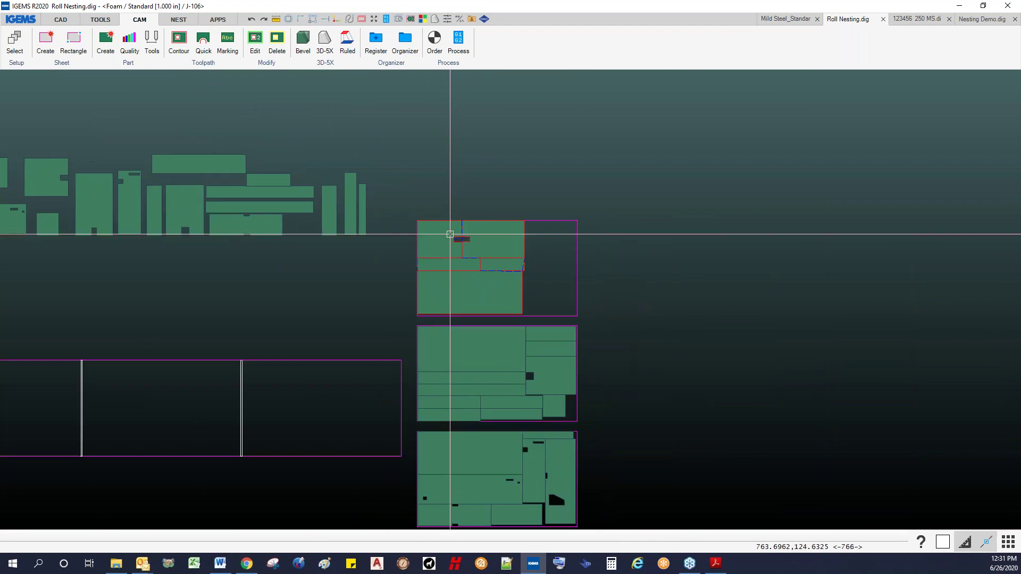
{"action": "scroll", "coordinate": [450, 234], "scroll_direction": "down", "scroll_amount": 3}
- Undo the common cutlines and the four-sheet nest
{"action": "middle_click_drag", "start_coordinate": [442, 234], "coordinate": [337, 200]}
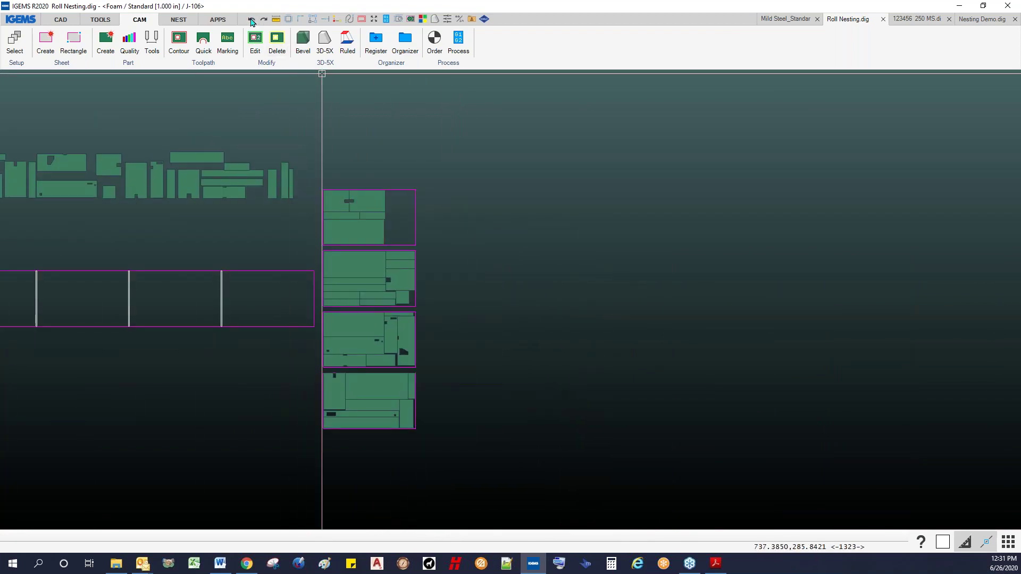
{"action": "left_click", "coordinate": [252, 22]}
{"action": "scroll", "coordinate": [349, 234], "scroll_direction": "down", "scroll_amount": 2}
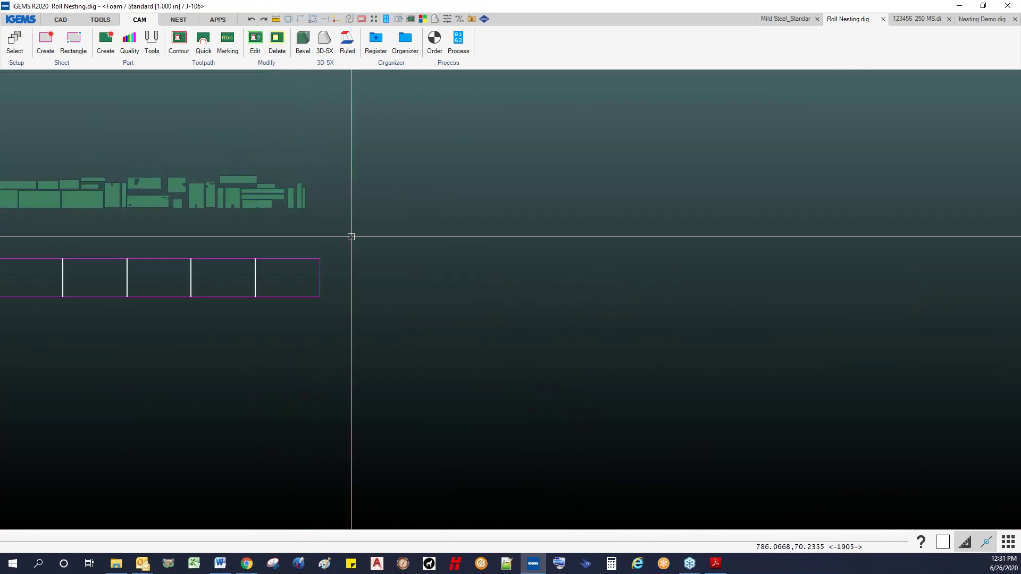
- Set the collar width of the single sheet below the roll to 0 and add a clamp zone along its left edge
{"action": "middle_click_drag", "start_coordinate": [349, 235], "coordinate": [736, 143]}
{"action": "scroll", "coordinate": [357, 235], "scroll_direction": "up", "scroll_amount": 10}
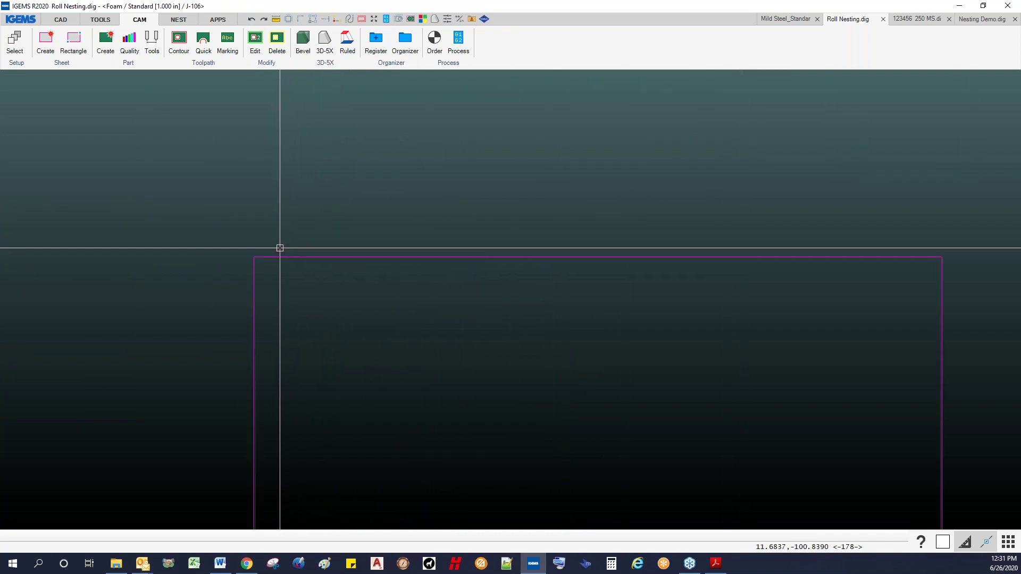
{"action": "scroll", "coordinate": [243, 263], "scroll_direction": "up", "scroll_amount": 2}
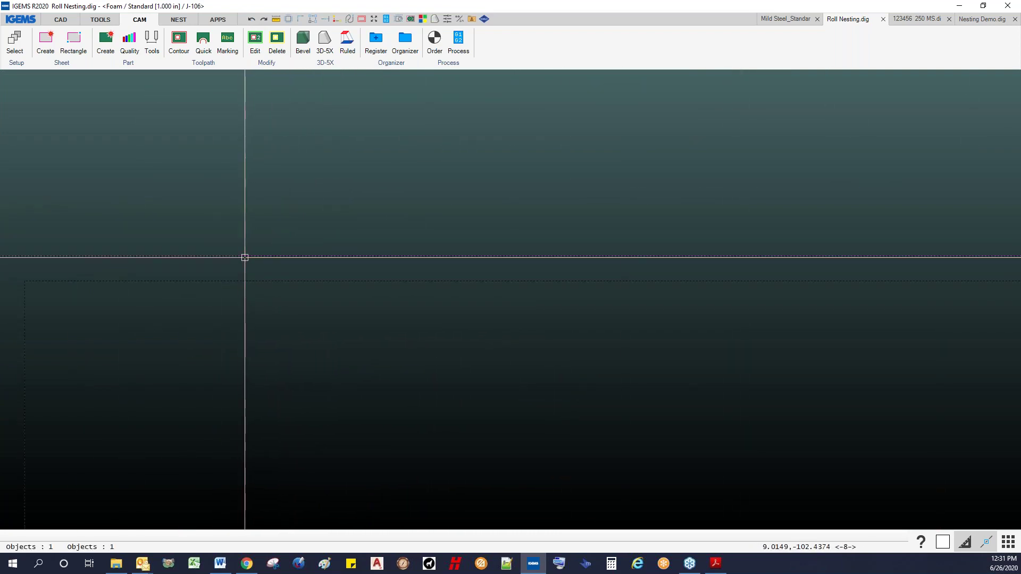
{"action": "double_click", "coordinate": [245, 258]}
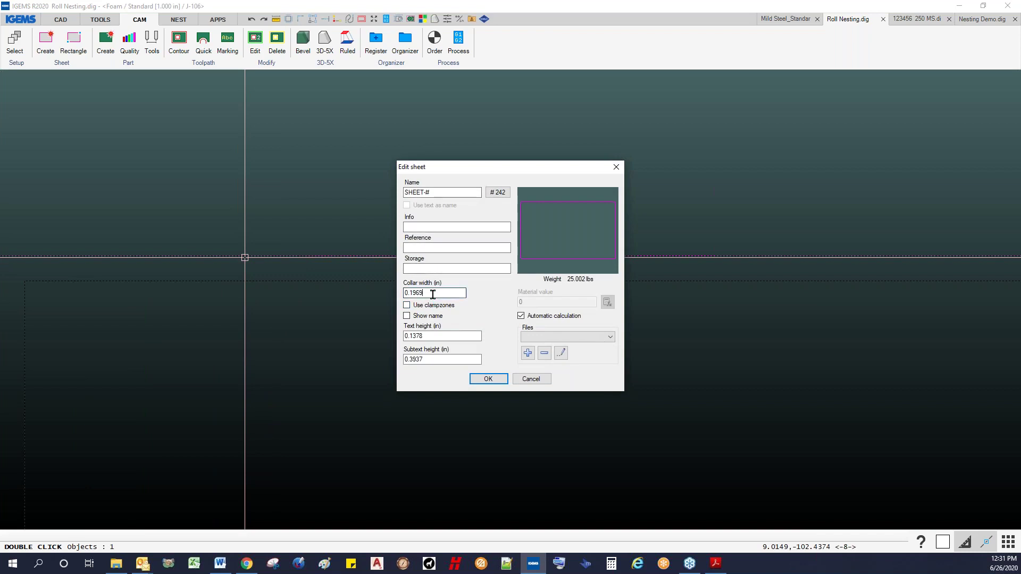
{"action": "type", "text": "0"}
{"action": "scroll", "coordinate": [332, 351], "scroll_direction": "down", "scroll_amount": 5}
{"action": "left_click", "coordinate": [298, 312]}
{"action": "left_click", "coordinate": [486, 380]}
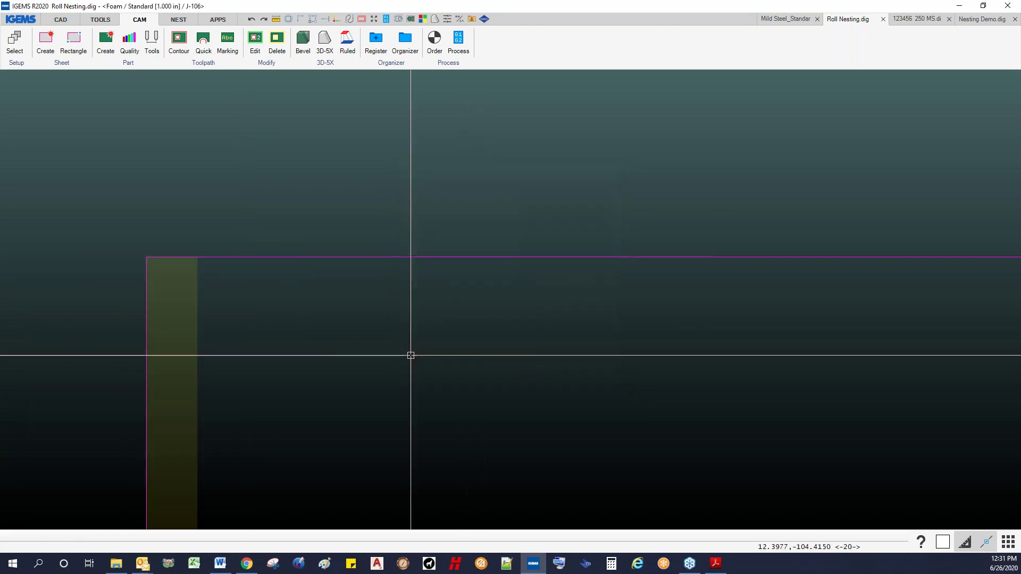
- Run an auto nest of the Roll Nesting parts on the edited sheet with a sheet quantity of 10 and the J-106 settings
{"action": "scroll", "coordinate": [365, 338], "scroll_direction": "down", "scroll_amount": 3}
{"action": "scroll", "coordinate": [270, 332], "scroll_direction": "down", "scroll_amount": 8}
{"action": "scroll", "coordinate": [268, 355], "scroll_direction": "down", "scroll_amount": 5}
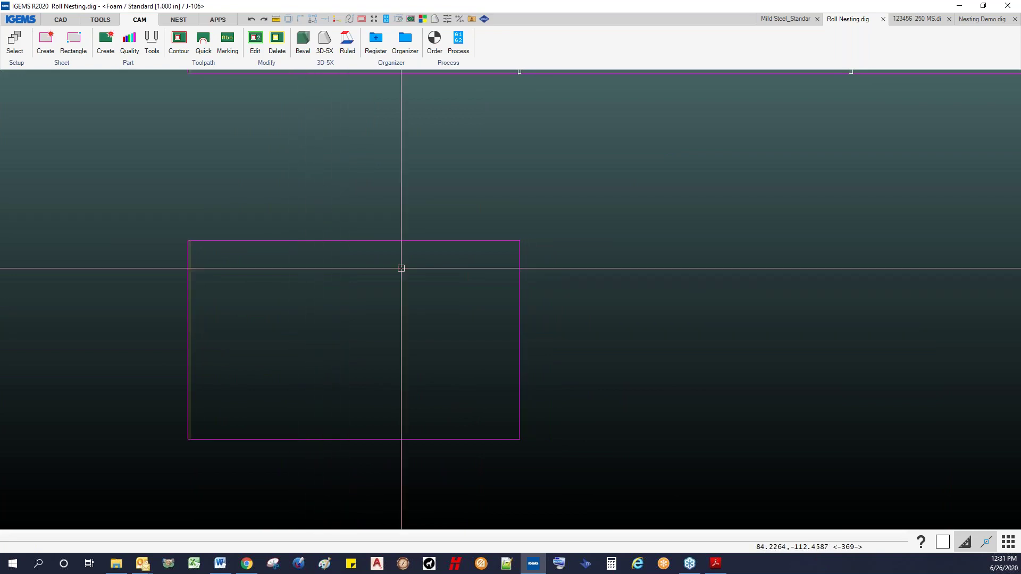
{"action": "scroll", "coordinate": [210, 185], "scroll_direction": "down", "scroll_amount": 4}
{"action": "left_click", "coordinate": [179, 20]}
{"action": "scroll", "coordinate": [253, 119], "scroll_direction": "down", "scroll_amount": 4}
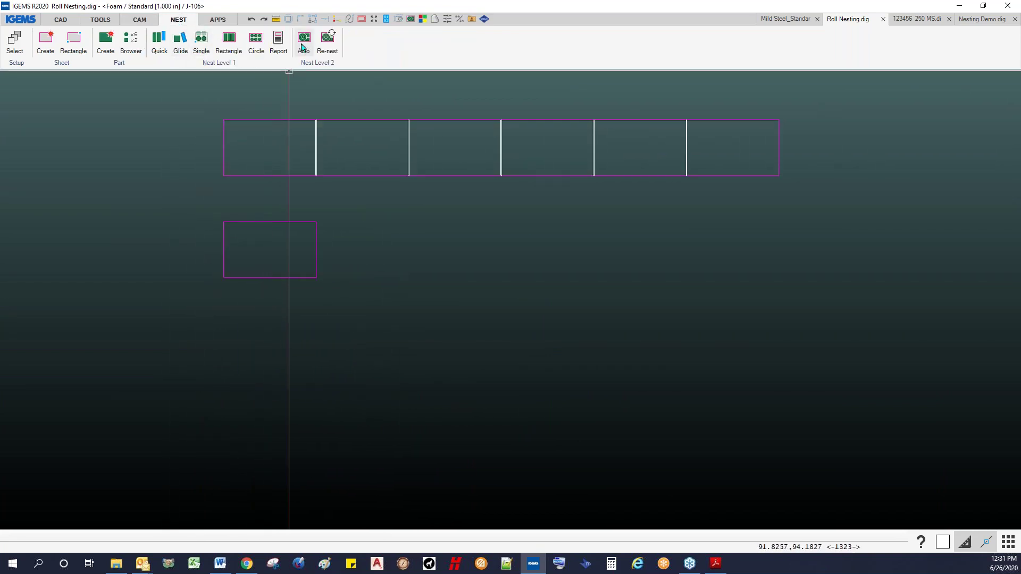
{"action": "scroll", "coordinate": [279, 246], "scroll_direction": "down", "scroll_amount": 4}
{"action": "left_click_drag", "start_coordinate": [222, 174], "coordinate": [602, 223]}
{"action": "right_click", "coordinate": [338, 228]}
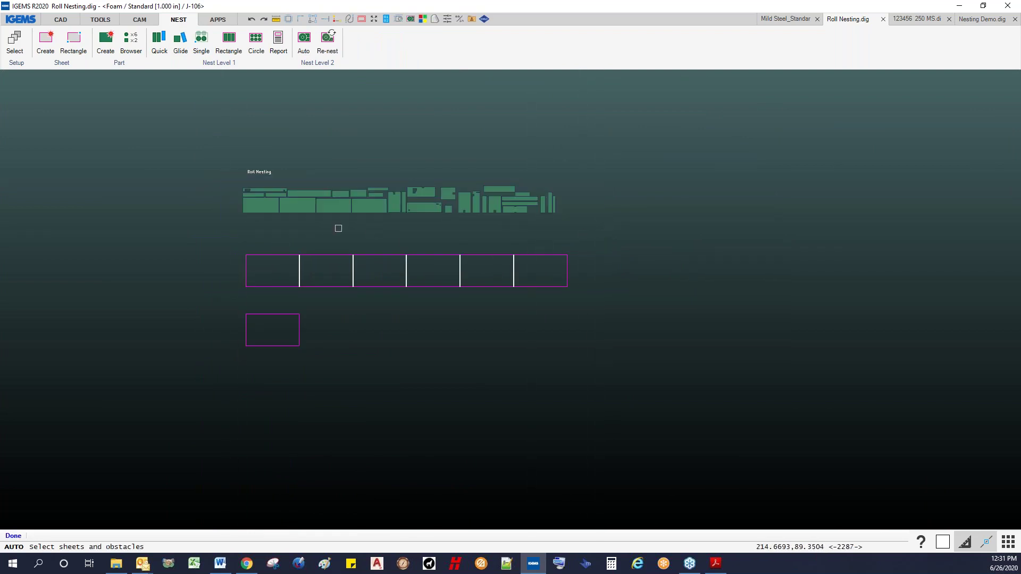
{"action": "right_click", "coordinate": [337, 367]}
{"action": "left_click", "coordinate": [52, 34]}
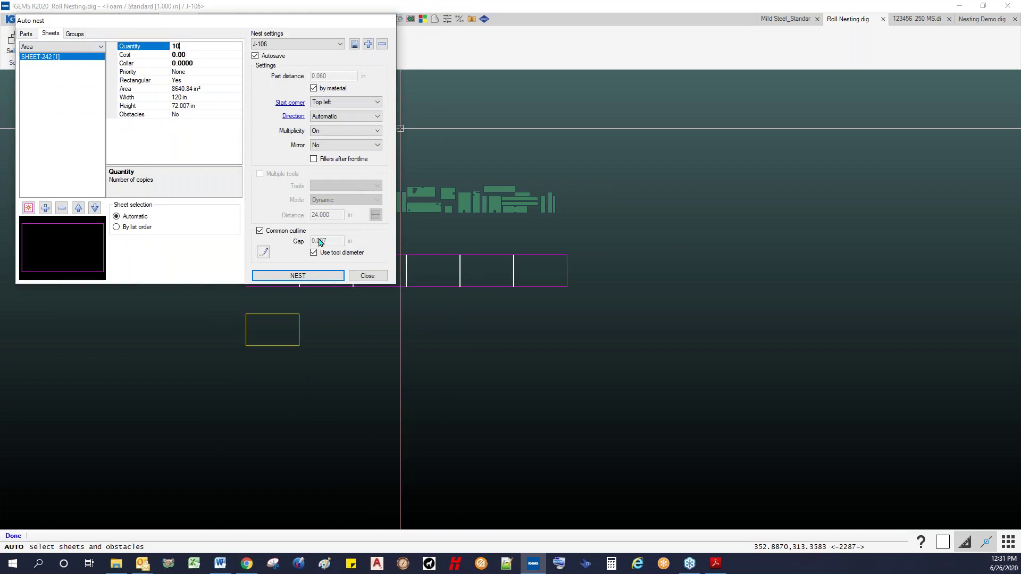
{"action": "left_click", "coordinate": [297, 276]}
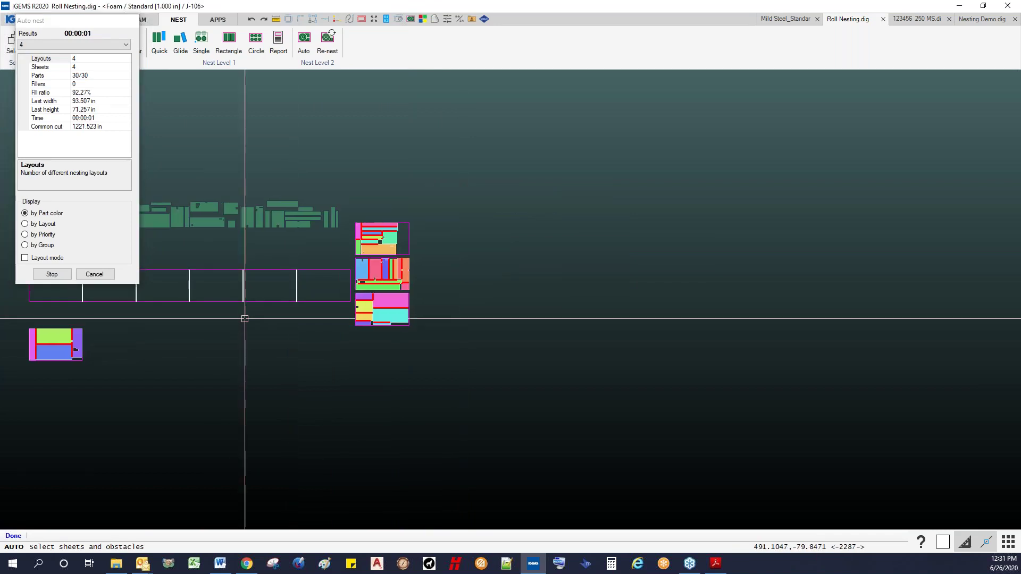
- Display the nest in layout mode, check the part placement against the top sheet's upper-left corner, and stop the nesting to accept the result
{"action": "left_click", "coordinate": [25, 259]}
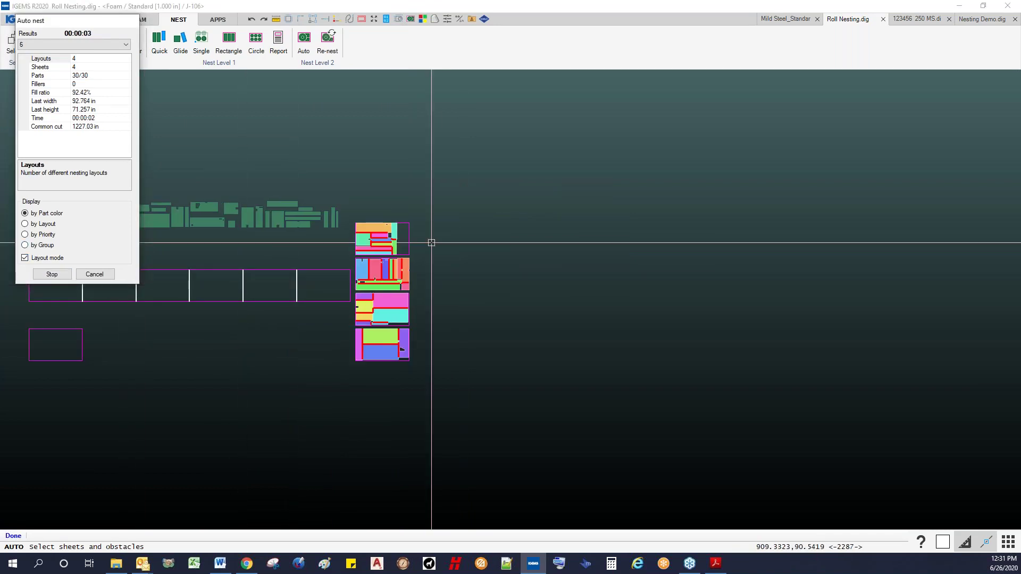
{"action": "scroll", "coordinate": [322, 298], "scroll_direction": "up", "scroll_amount": 6}
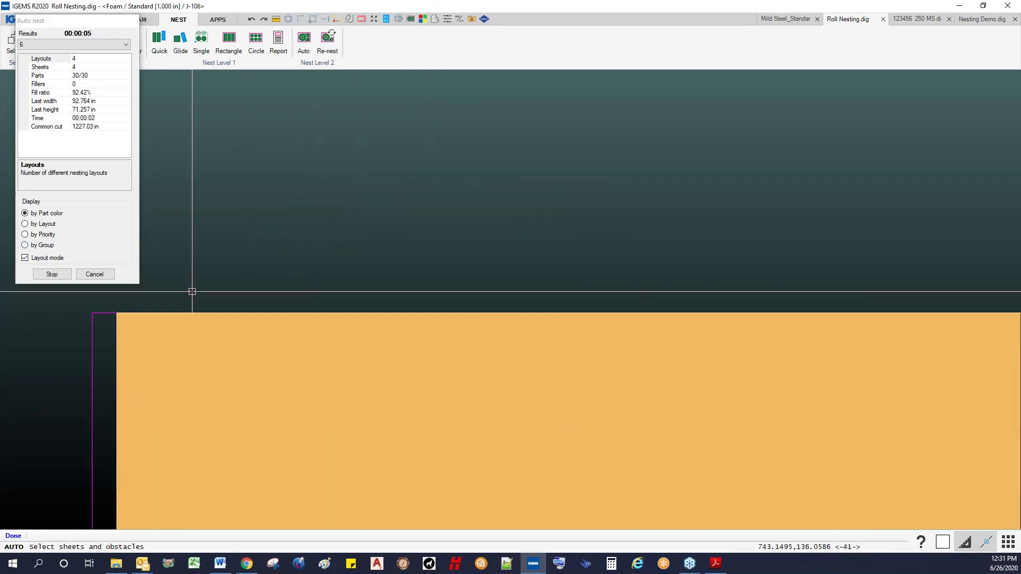
{"action": "scroll", "coordinate": [389, 309], "scroll_direction": "down", "scroll_amount": 2}
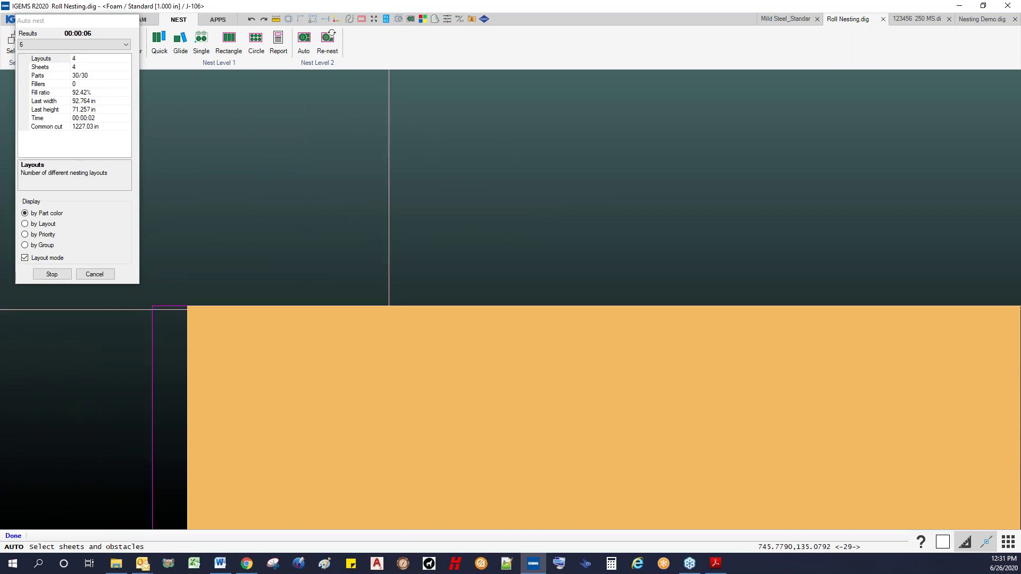
{"action": "scroll", "coordinate": [389, 307], "scroll_direction": "down", "scroll_amount": 5}
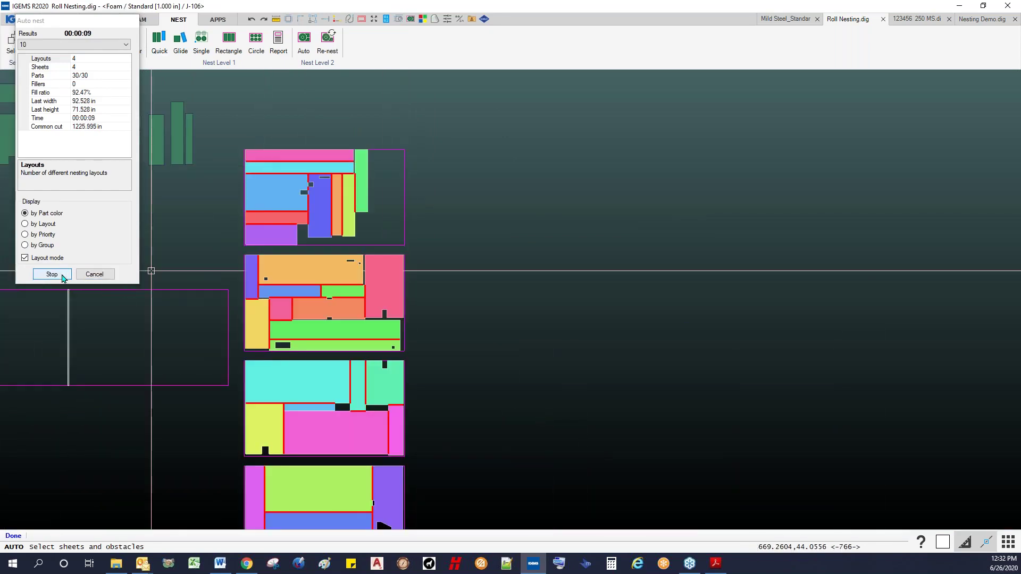
{"action": "left_click", "coordinate": [51, 275]}
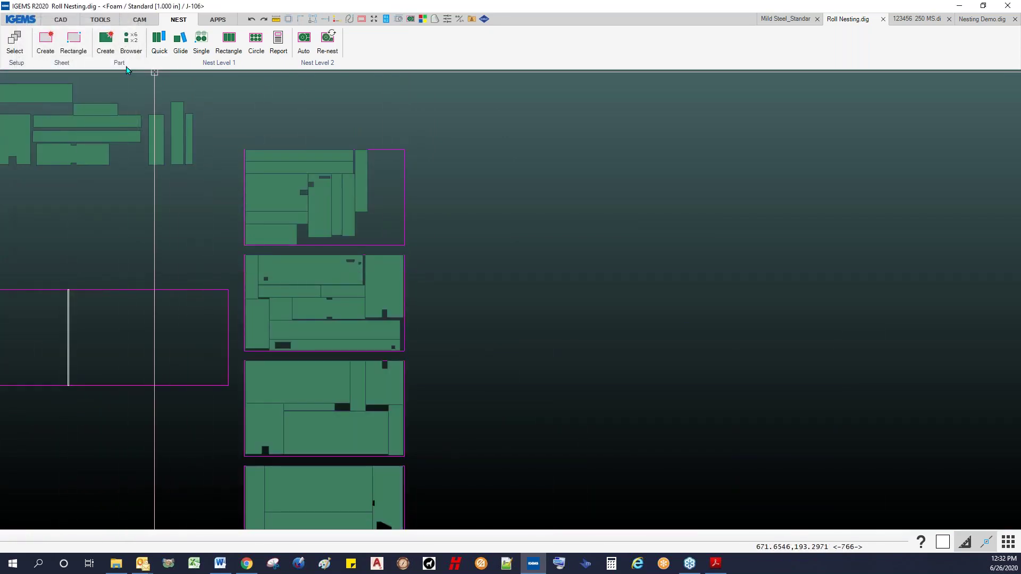
- Create Sheetwise common cutlines on the topmost nested sheet, using the tool diameter, a minimum length of 0 and a 0.18 in lead-in
{"action": "left_click", "coordinate": [140, 21]}
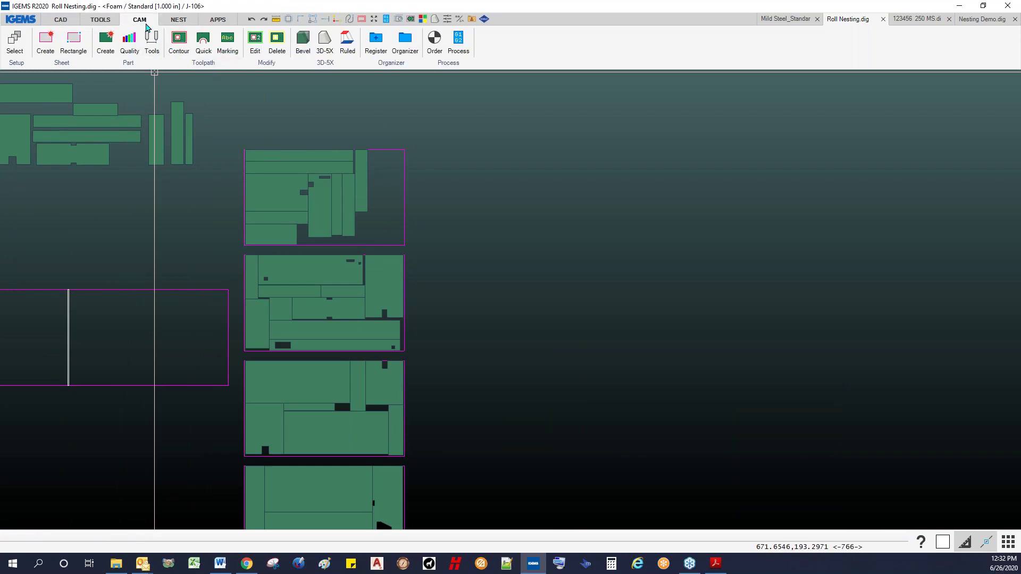
{"action": "left_click", "coordinate": [202, 67]}
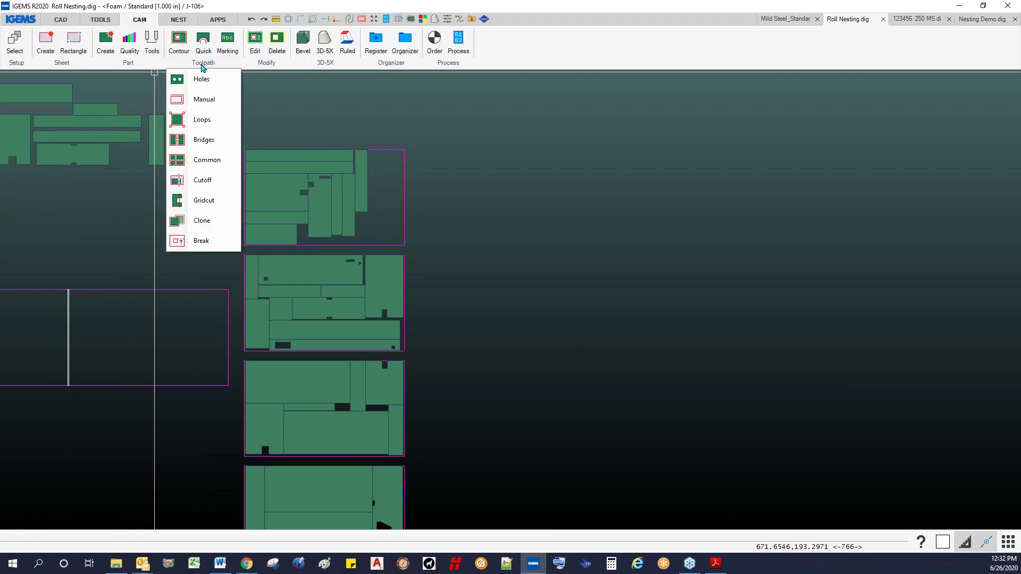
{"action": "left_click", "coordinate": [198, 161]}
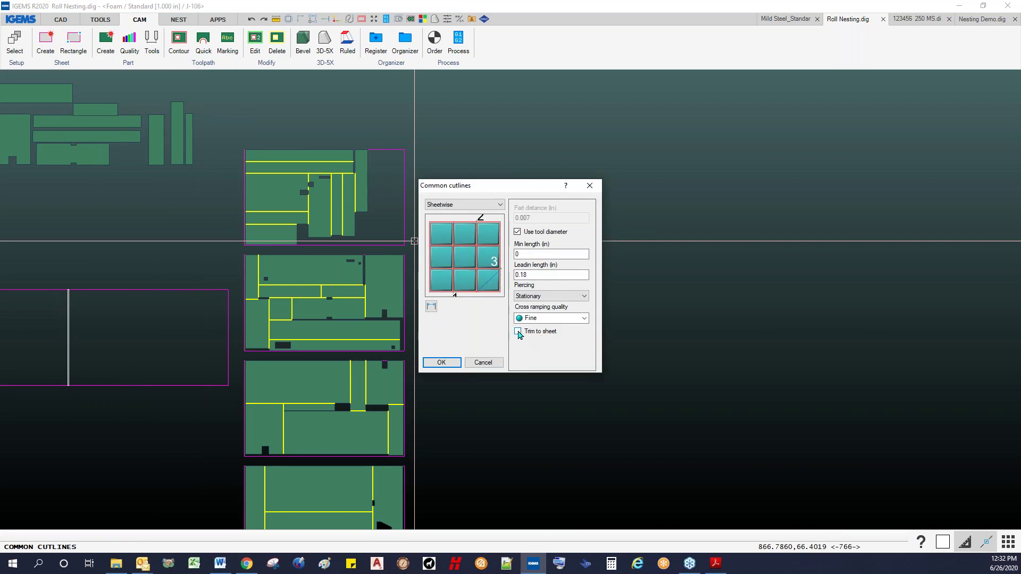
{"action": "left_click", "coordinate": [450, 363]}
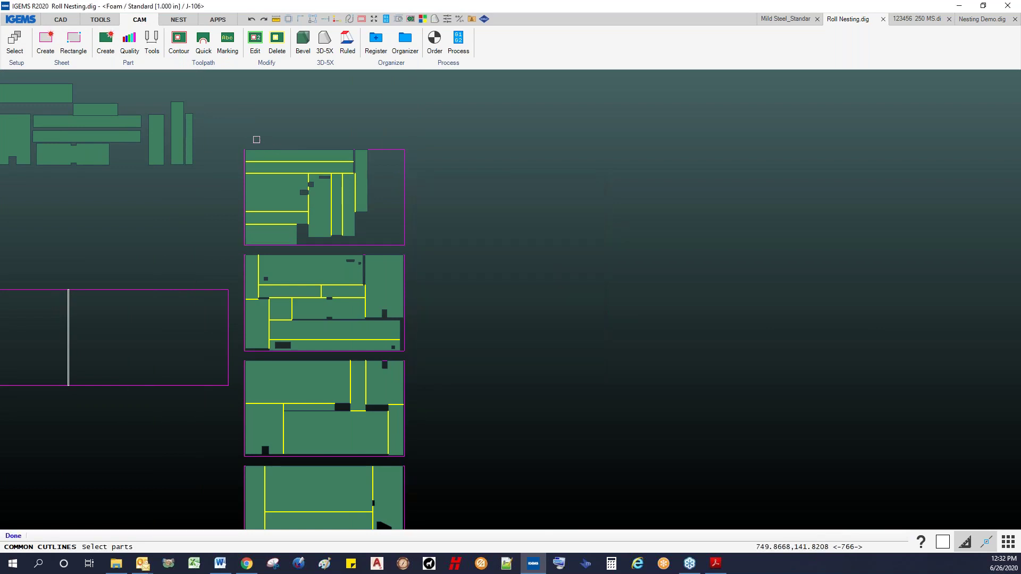
{"action": "left_click_drag", "start_coordinate": [220, 138], "coordinate": [413, 246]}
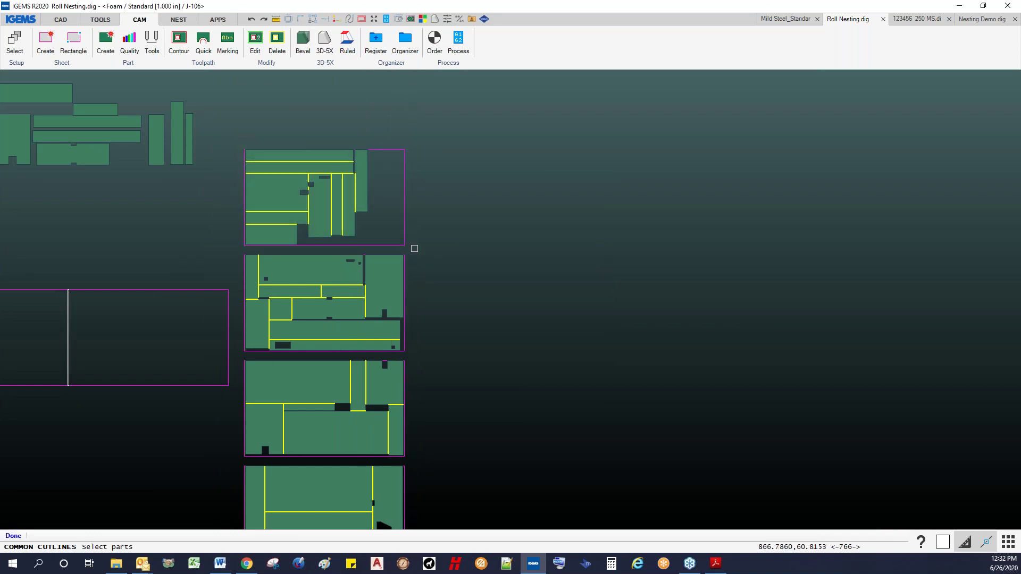
- Examine the common cut toolpath along the clamp zone and upper edge of the topmost sheet, then the overall nest
{"action": "scroll", "coordinate": [187, 152], "scroll_direction": "up", "scroll_amount": 6}
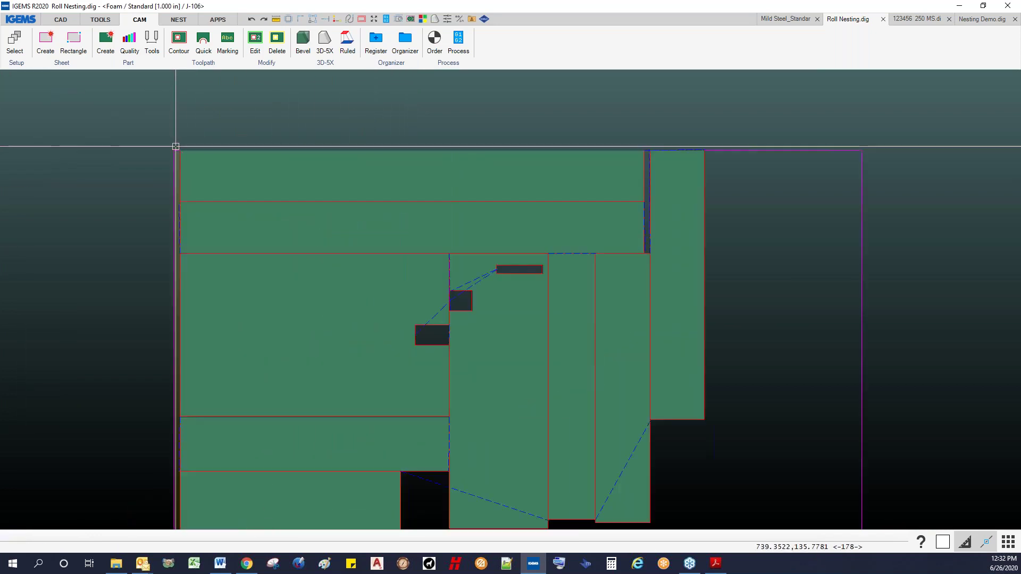
{"action": "scroll", "coordinate": [192, 150], "scroll_direction": "up", "scroll_amount": 2}
{"action": "scroll", "coordinate": [434, 183], "scroll_direction": "down", "scroll_amount": 6}
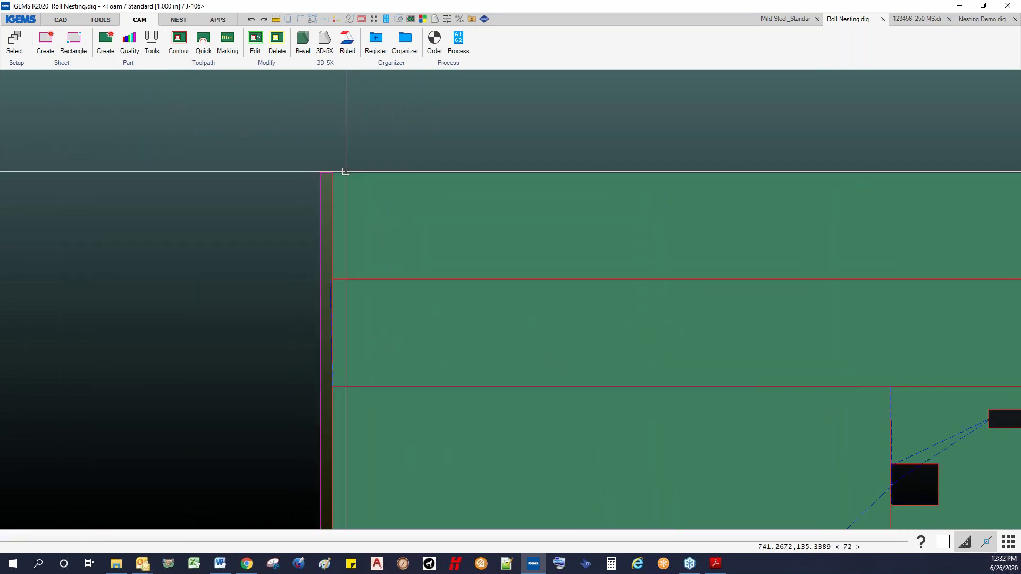
{"action": "scroll", "coordinate": [730, 192], "scroll_direction": "down", "scroll_amount": 4}
{"action": "middle_click_drag", "start_coordinate": [720, 187], "coordinate": [406, 167]}
{"action": "scroll", "coordinate": [757, 324], "scroll_direction": "down", "scroll_amount": 1}
{"action": "scroll", "coordinate": [611, 228], "scroll_direction": "down", "scroll_amount": 5}
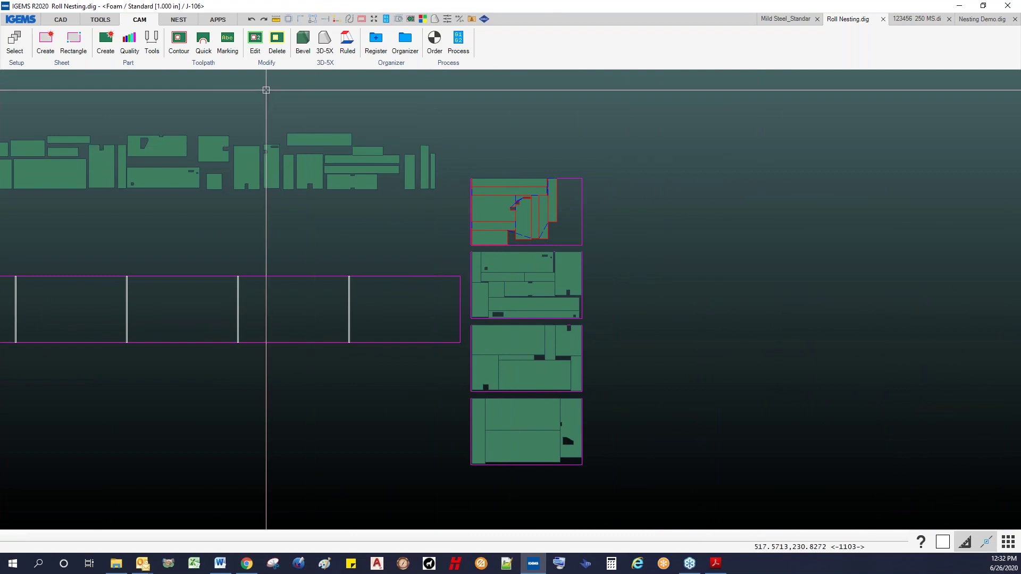
{"action": "scroll", "coordinate": [270, 111], "scroll_direction": "down", "scroll_amount": 1}
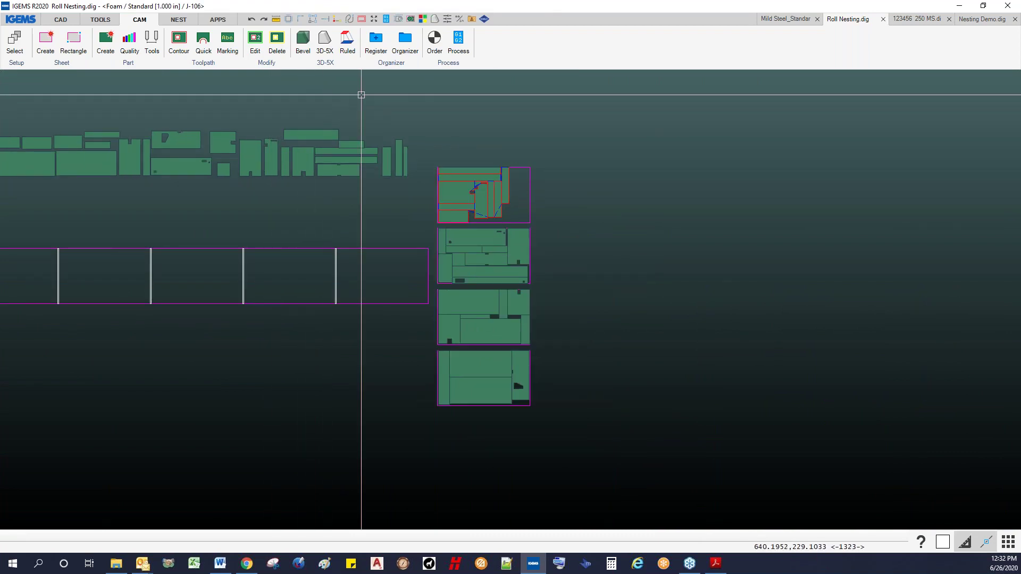
{"action": "scroll", "coordinate": [367, 94], "scroll_direction": "down", "scroll_amount": 2}
{"action": "middle_click_drag", "start_coordinate": [416, 108], "coordinate": [360, 95]}
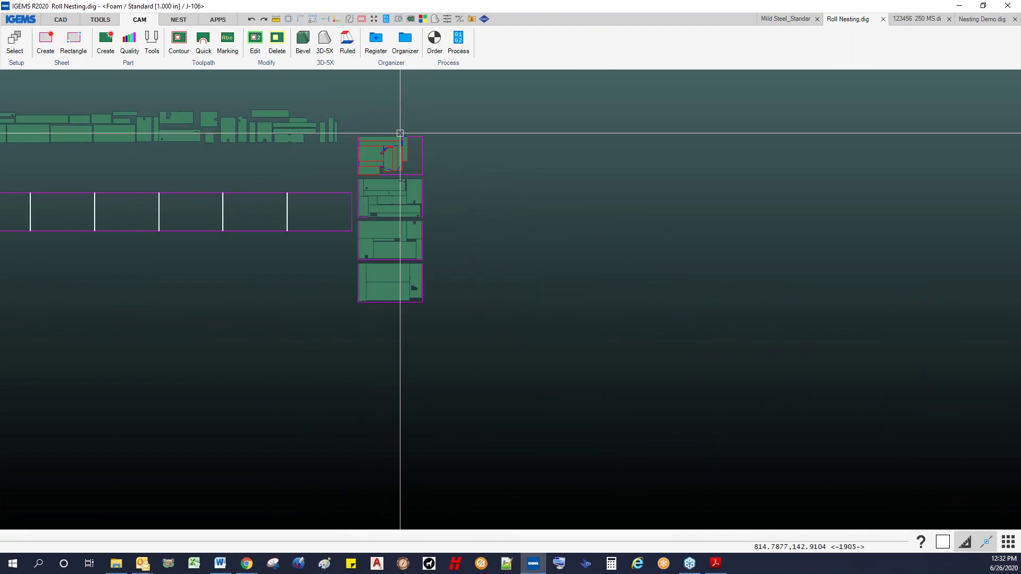
- Draw a vertical line from the upper to the lower edge of the topmost sheet, along the outer edge of the tall end part
{"action": "scroll", "coordinate": [405, 126], "scroll_direction": "up", "scroll_amount": 3}
{"action": "scroll", "coordinate": [424, 140], "scroll_direction": "up", "scroll_amount": 4}
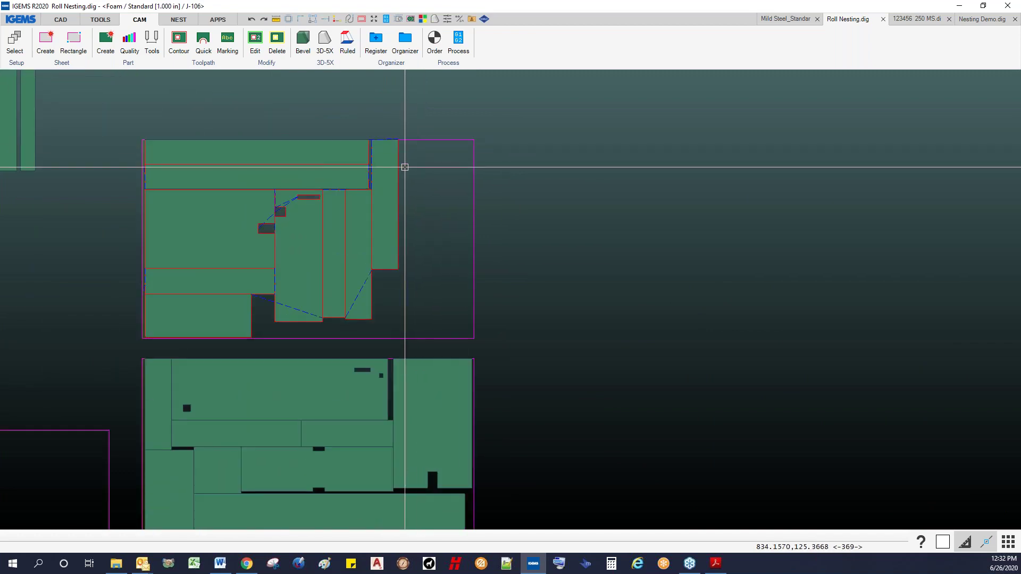
{"action": "scroll", "coordinate": [401, 303], "scroll_direction": "down", "scroll_amount": 2}
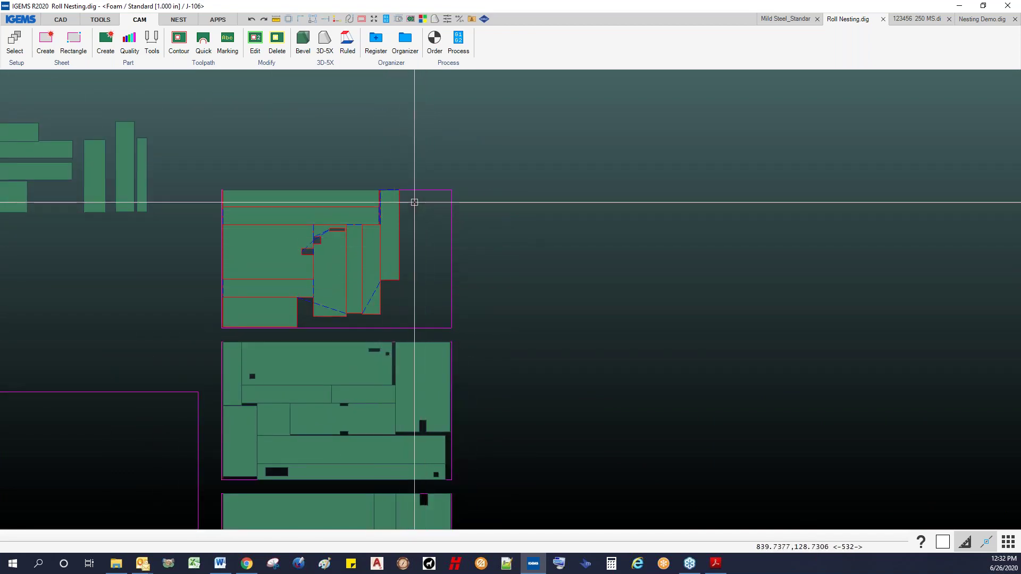
{"action": "scroll", "coordinate": [403, 234], "scroll_direction": "down", "scroll_amount": 1}
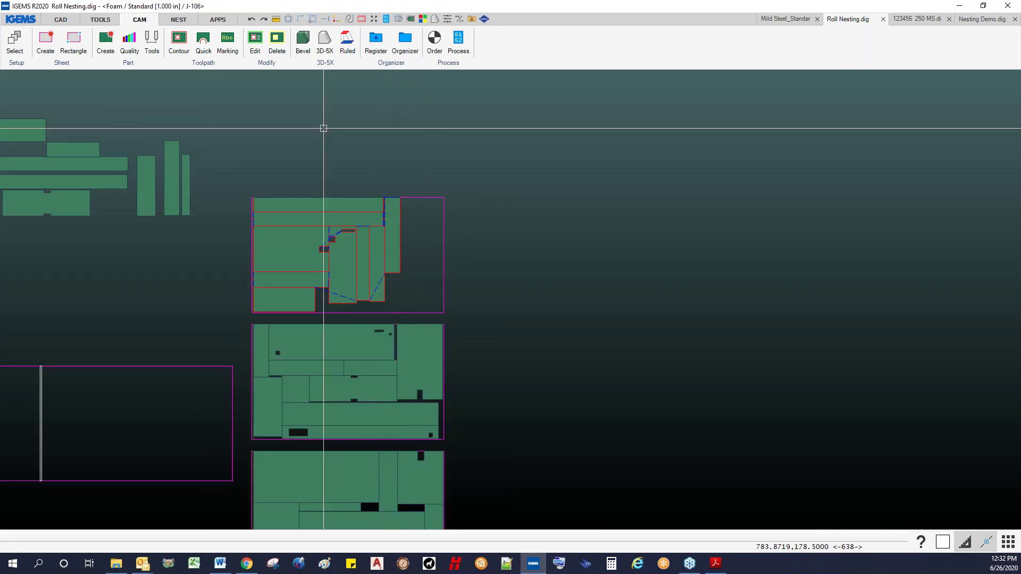
{"action": "left_click", "coordinate": [61, 20]}
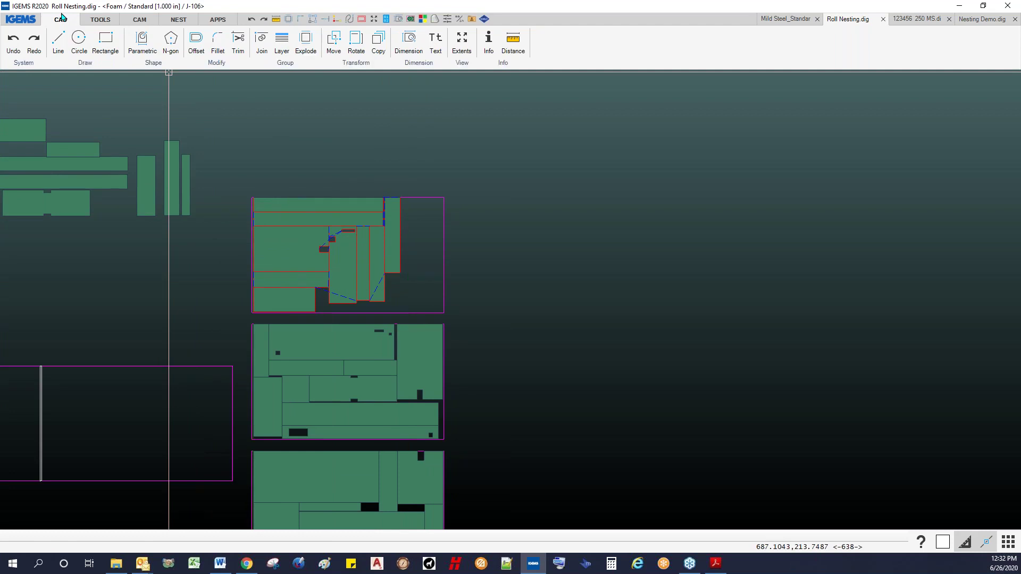
{"action": "left_click", "coordinate": [57, 37]}
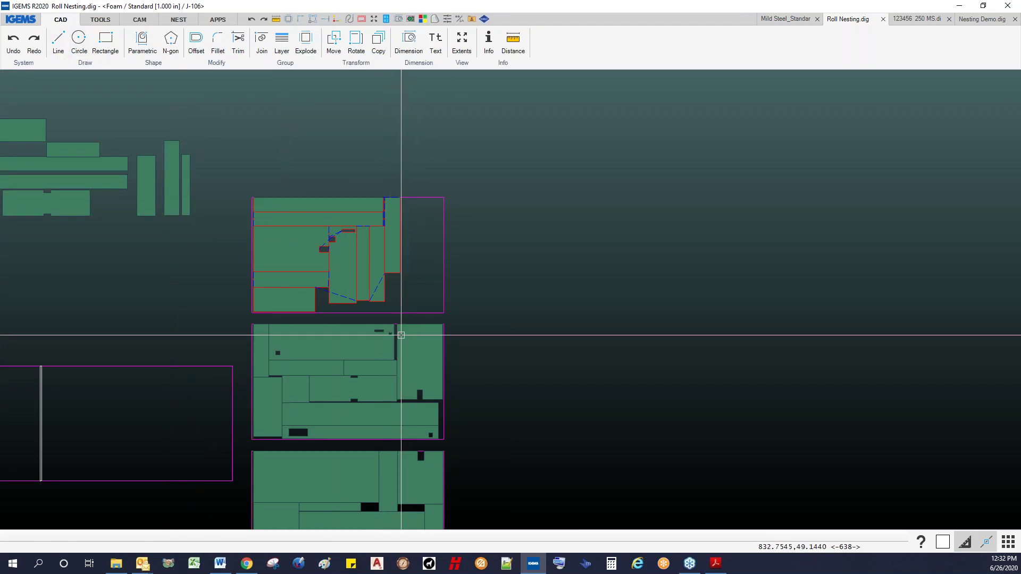
{"action": "left_click", "coordinate": [58, 43]}
{"action": "scroll", "coordinate": [369, 202], "scroll_direction": "up", "scroll_amount": 8}
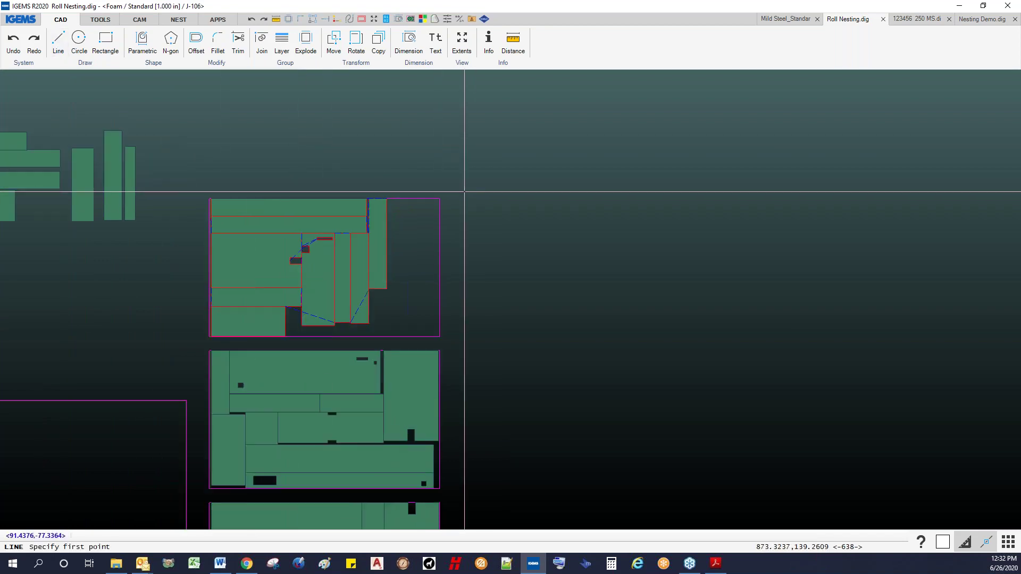
{"action": "scroll", "coordinate": [285, 216], "scroll_direction": "up", "scroll_amount": 5}
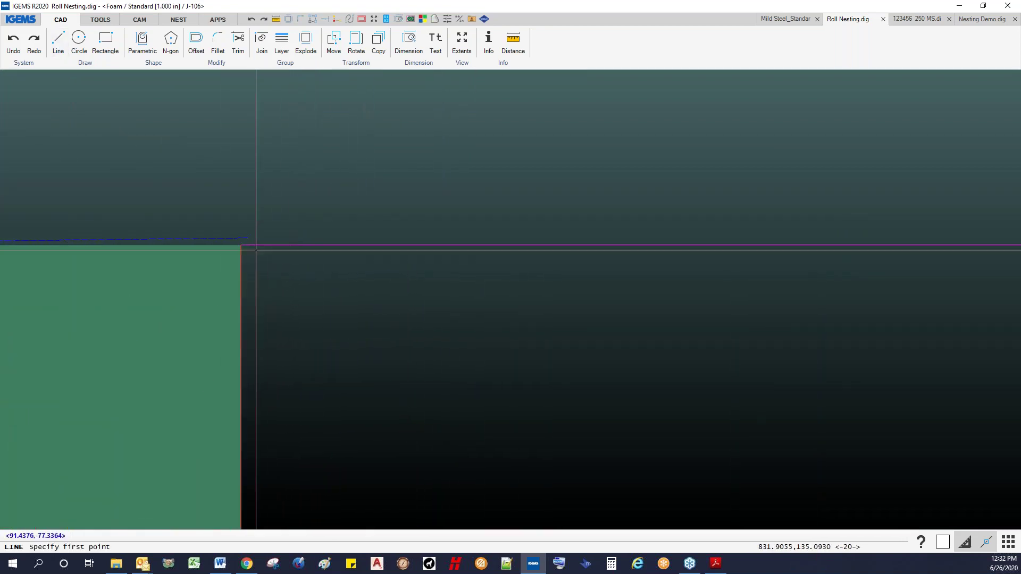
{"action": "left_click", "coordinate": [248, 247]}
{"action": "scroll", "coordinate": [287, 329], "scroll_direction": "down", "scroll_amount": 3}
{"action": "scroll", "coordinate": [303, 376], "scroll_direction": "down", "scroll_amount": 4}
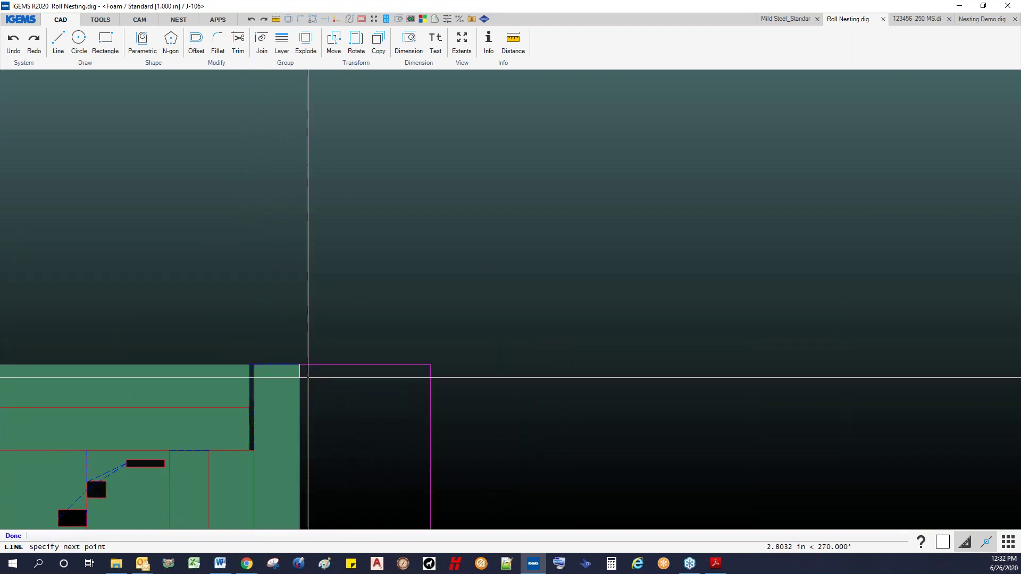
{"action": "left_click", "coordinate": [302, 502]}
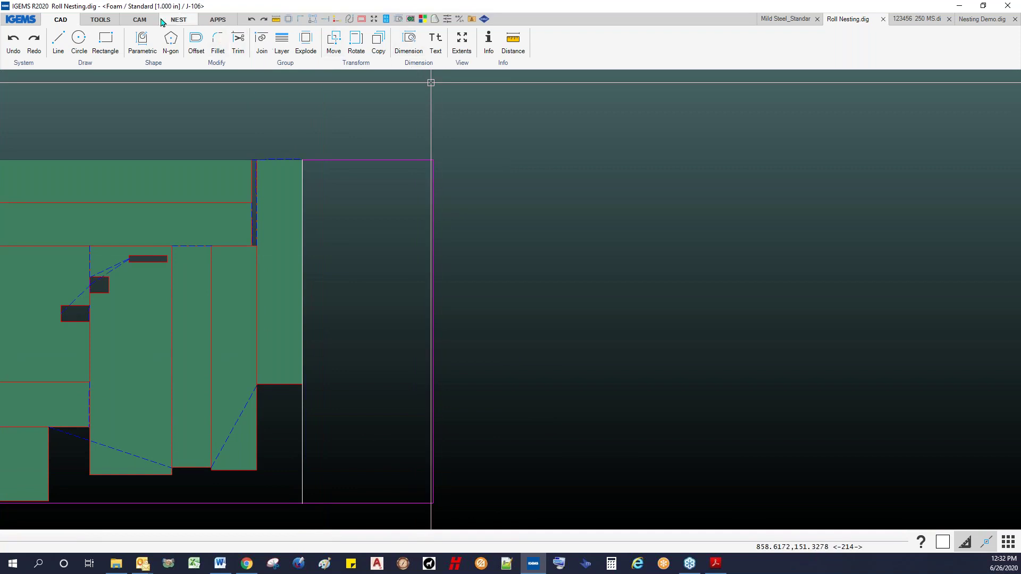
- Create a cutoff toolpath from the vertical line with Rough quality, blind lead piercing, a 0.01 in shortest cut and 0.01 in distance
{"action": "left_click", "coordinate": [138, 19]}
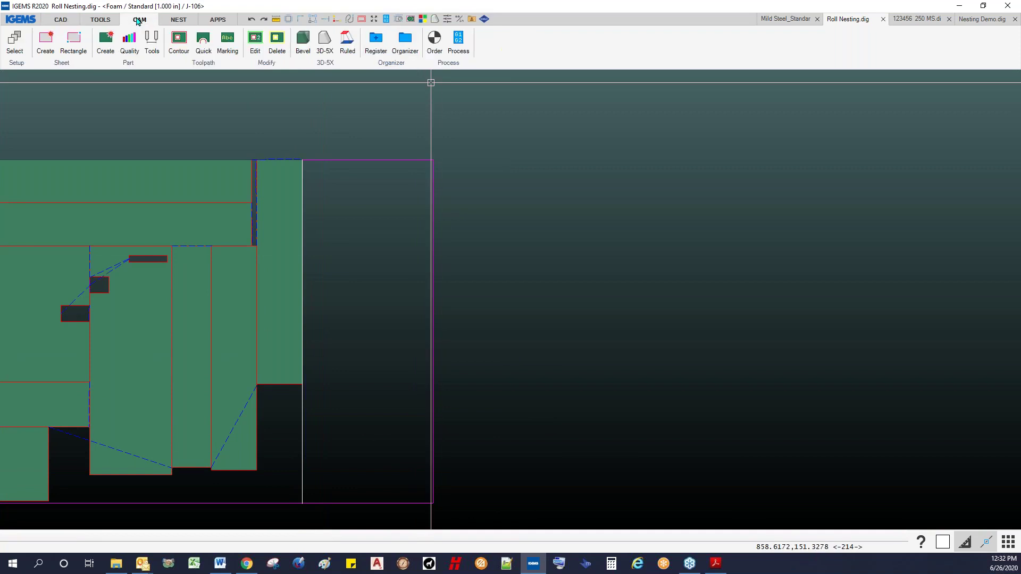
{"action": "left_click", "coordinate": [203, 64]}
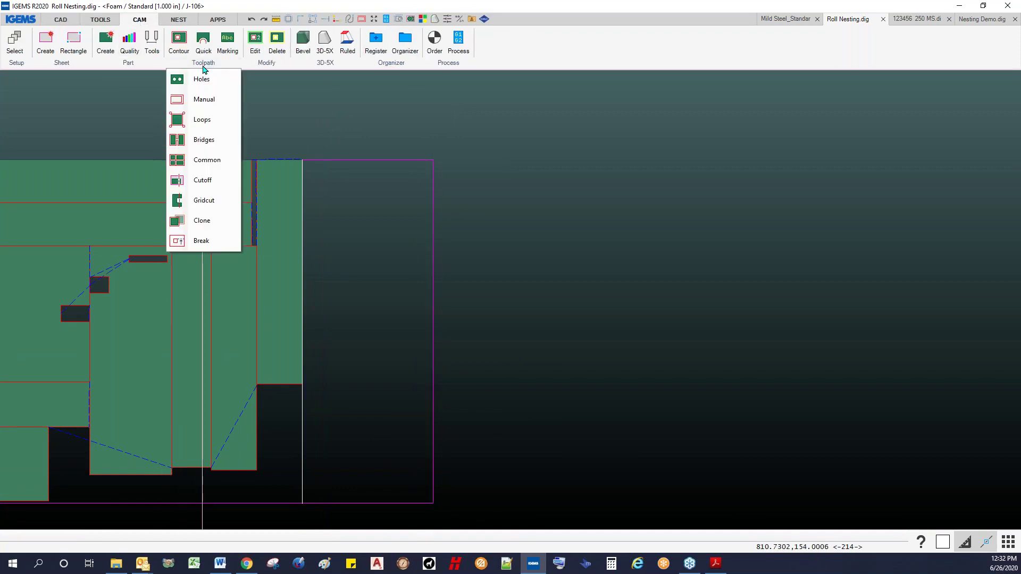
{"action": "left_click", "coordinate": [201, 181]}
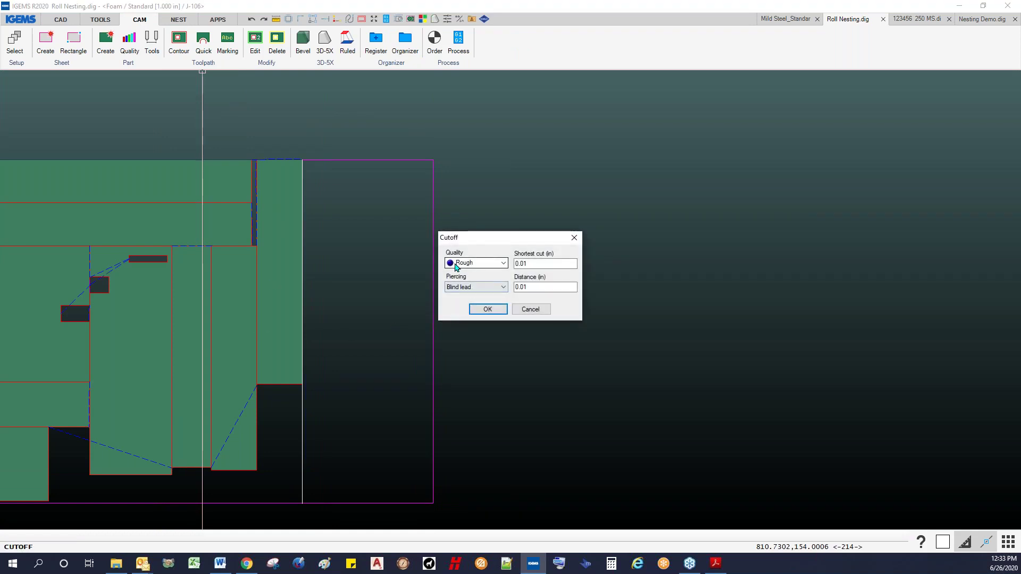
{"action": "left_click", "coordinate": [487, 310]}
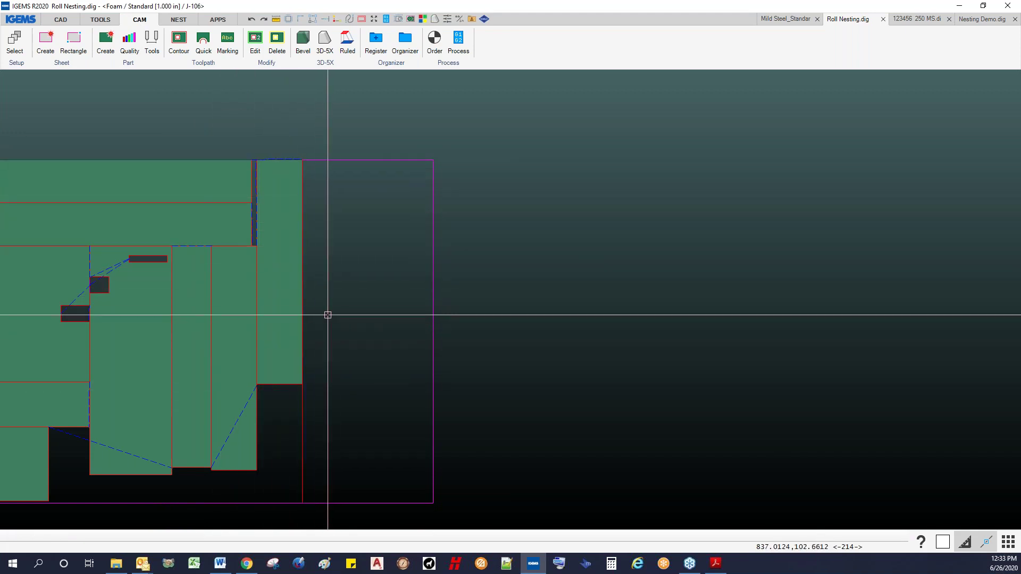
- Create the cut order for the topmost sheet, with Common before Cutoff and the zero point at the sheet's upper-left corner
{"action": "scroll", "coordinate": [333, 315], "scroll_direction": "down", "scroll_amount": 2}
{"action": "middle_click_drag", "start_coordinate": [337, 314], "coordinate": [342, 288]}
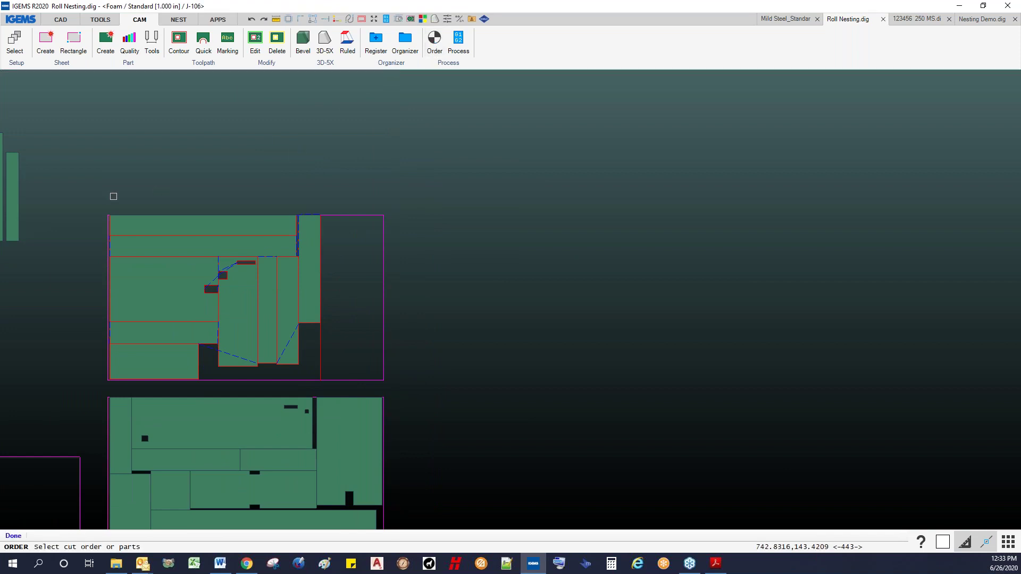
{"action": "left_click_drag", "start_coordinate": [91, 244], "coordinate": [398, 382]}
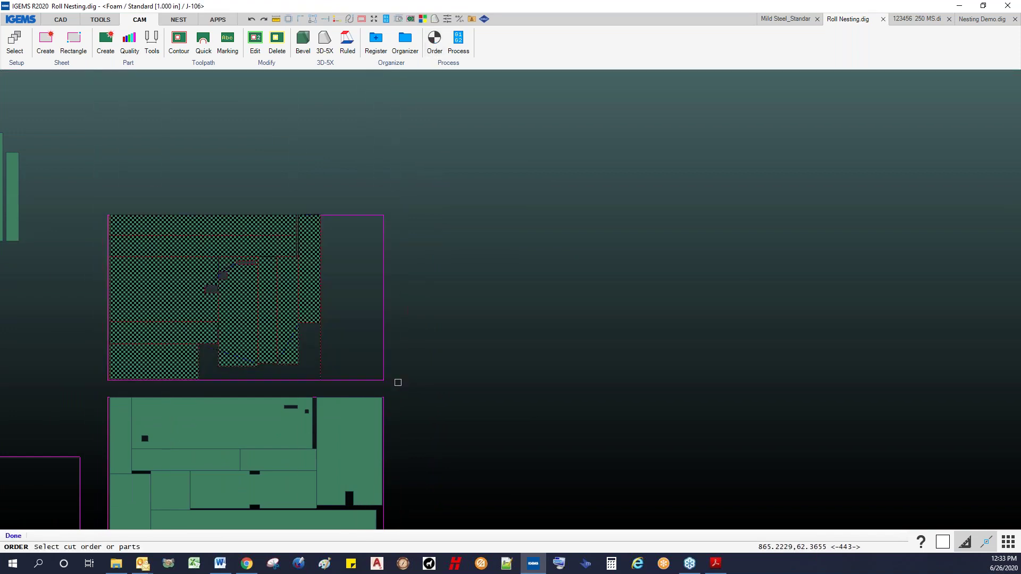
{"action": "right_click", "coordinate": [398, 382]}
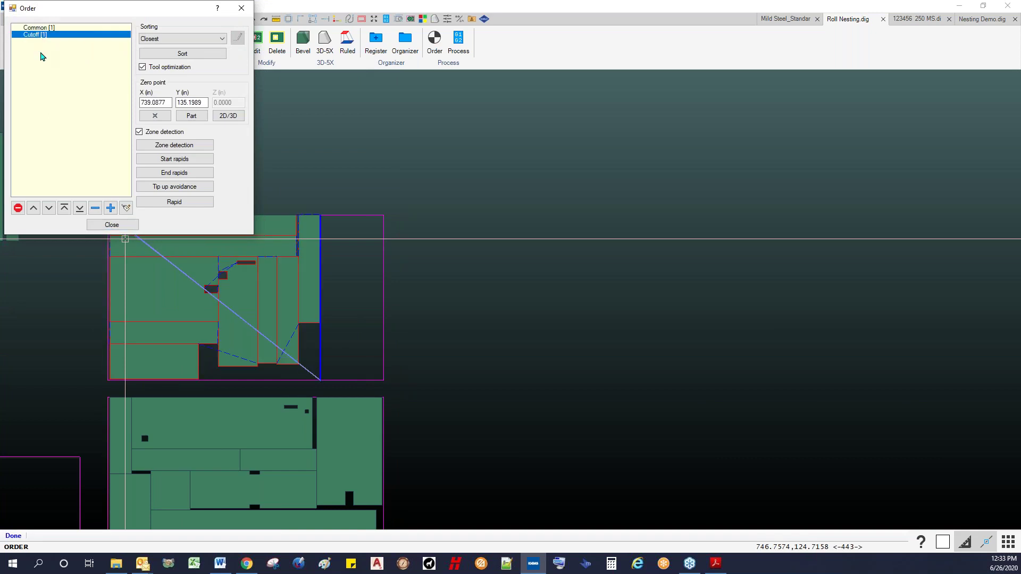
{"action": "left_click", "coordinate": [112, 224]}
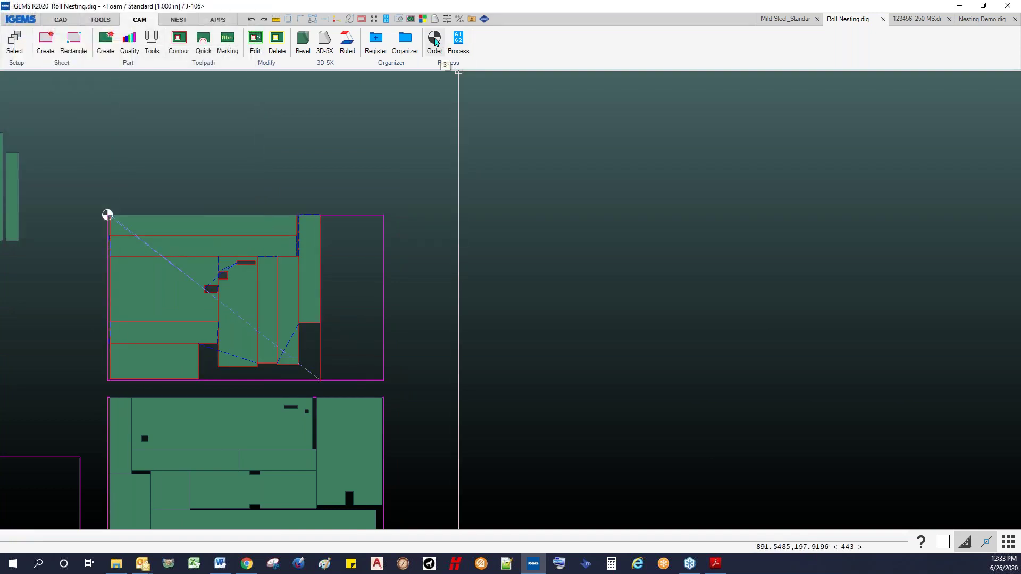
- Start a 2D simulation of the ordered toolpaths with a 0.5 cut height, positioning it at the topmost sheet's upper-left corner
{"action": "left_click", "coordinate": [458, 44]}
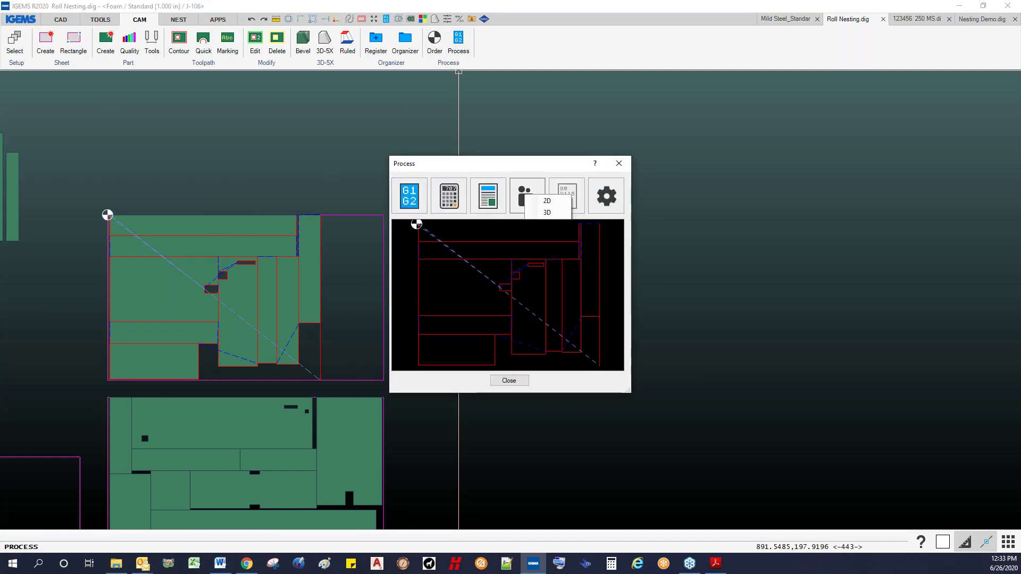
{"action": "left_click", "coordinate": [543, 206]}
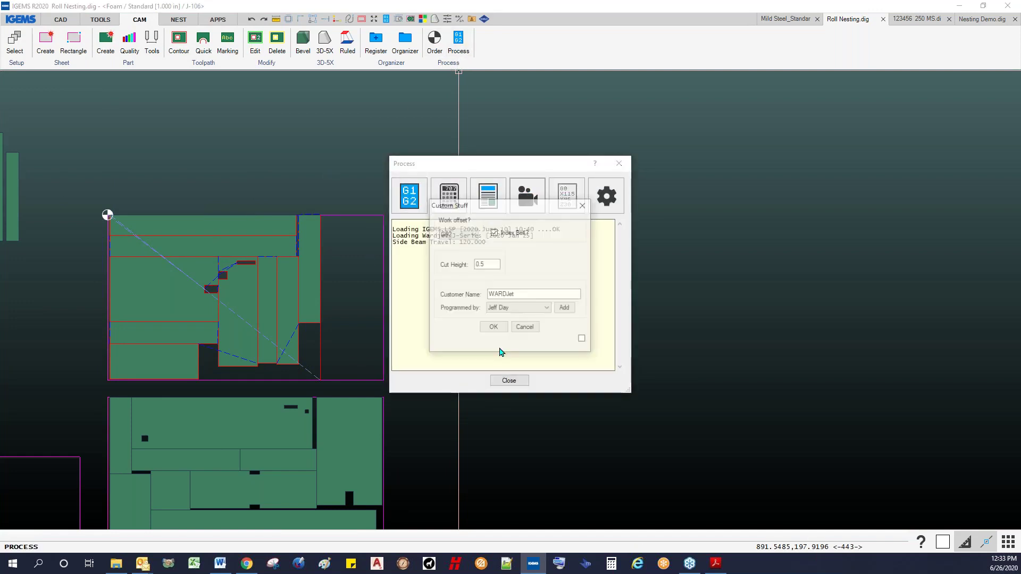
{"action": "left_click", "coordinate": [496, 327]}
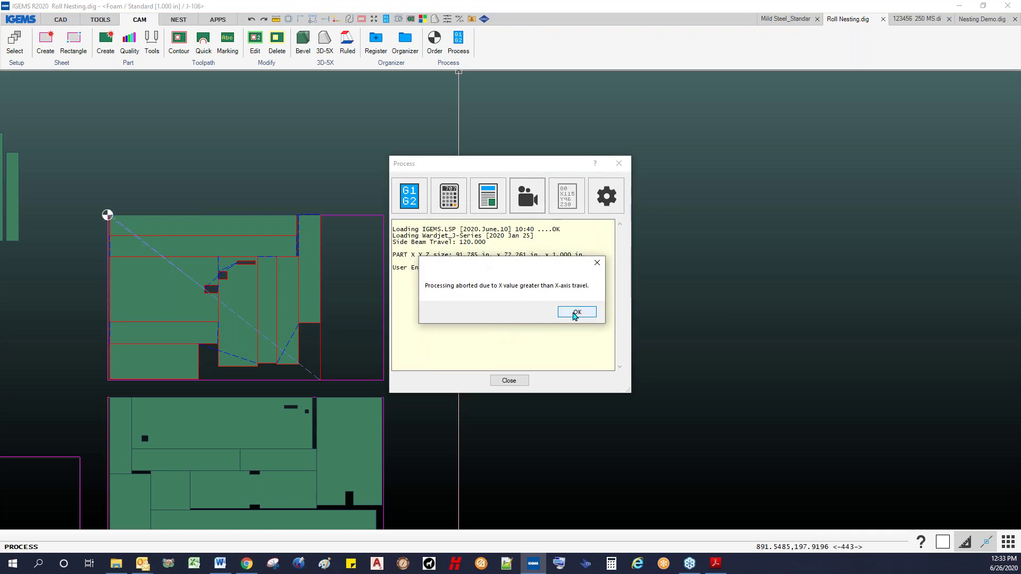
{"action": "left_click", "coordinate": [576, 312]}
{"action": "left_click", "coordinate": [105, 215]}
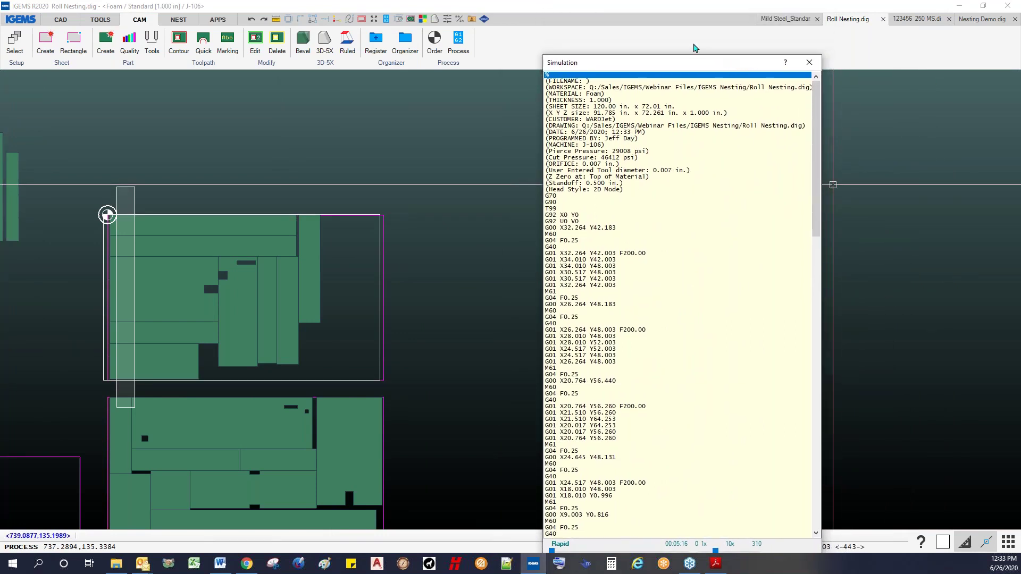
- Play the simulation to the end at about 10x speed, examine where the cutoff cut begins at the sheet's lower edge, and close it
{"action": "left_click", "coordinate": [579, 515]}
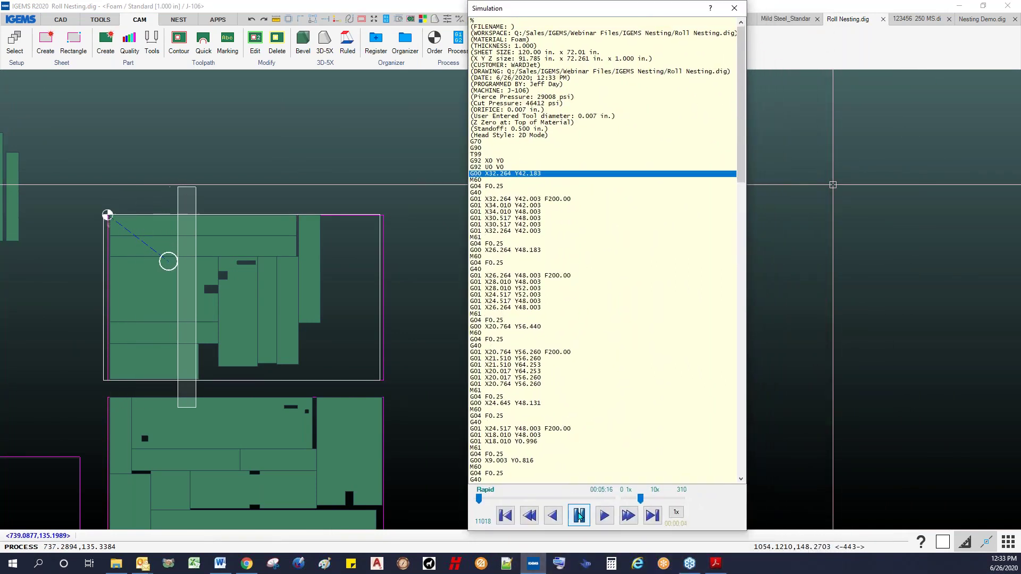
{"action": "left_click", "coordinate": [658, 499]}
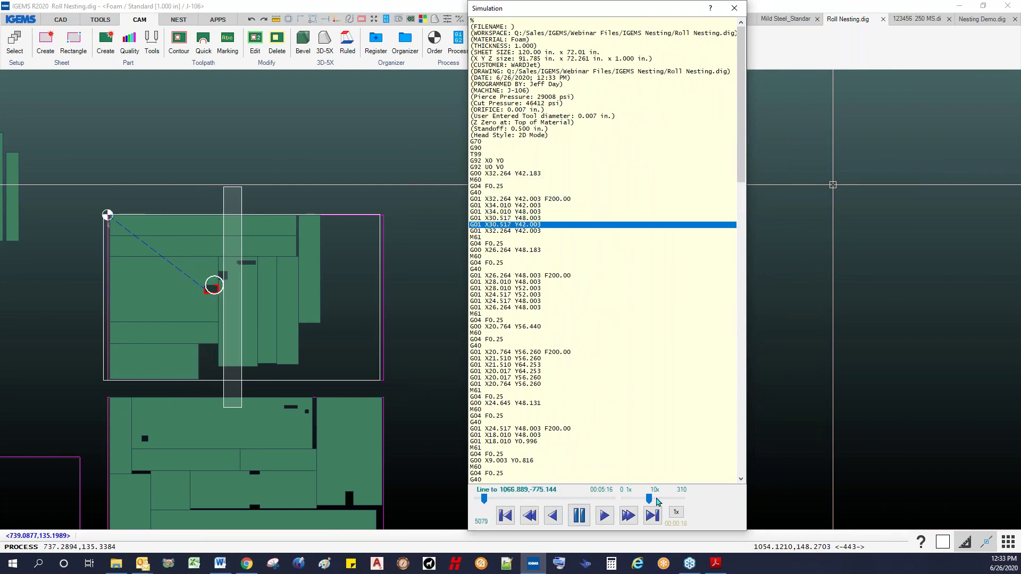
{"action": "left_click", "coordinate": [680, 502]}
{"action": "left_click", "coordinate": [680, 501]}
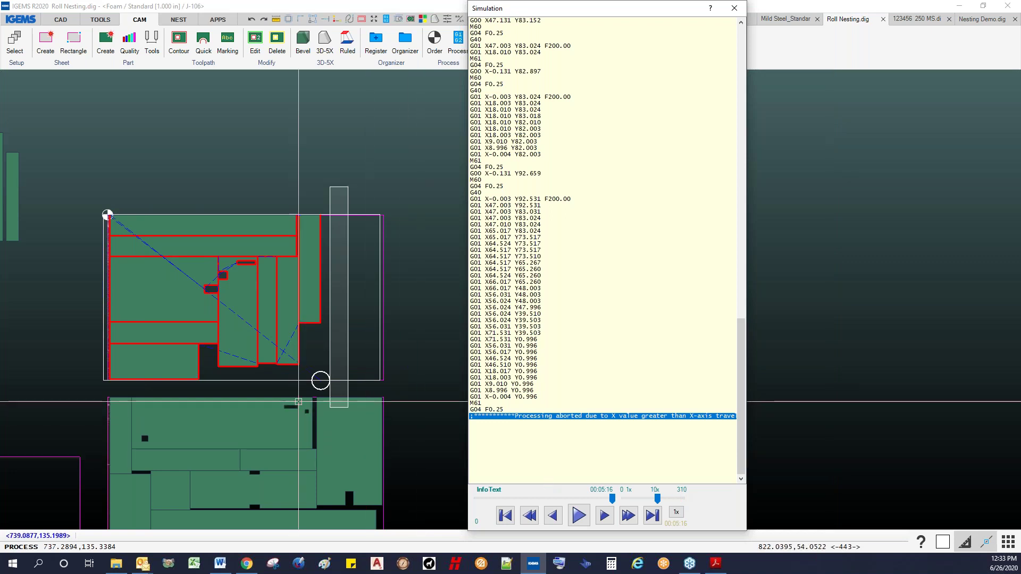
{"action": "scroll", "coordinate": [298, 404], "scroll_direction": "up", "scroll_amount": 6}
{"action": "scroll", "coordinate": [349, 425], "scroll_direction": "down", "scroll_amount": 6}
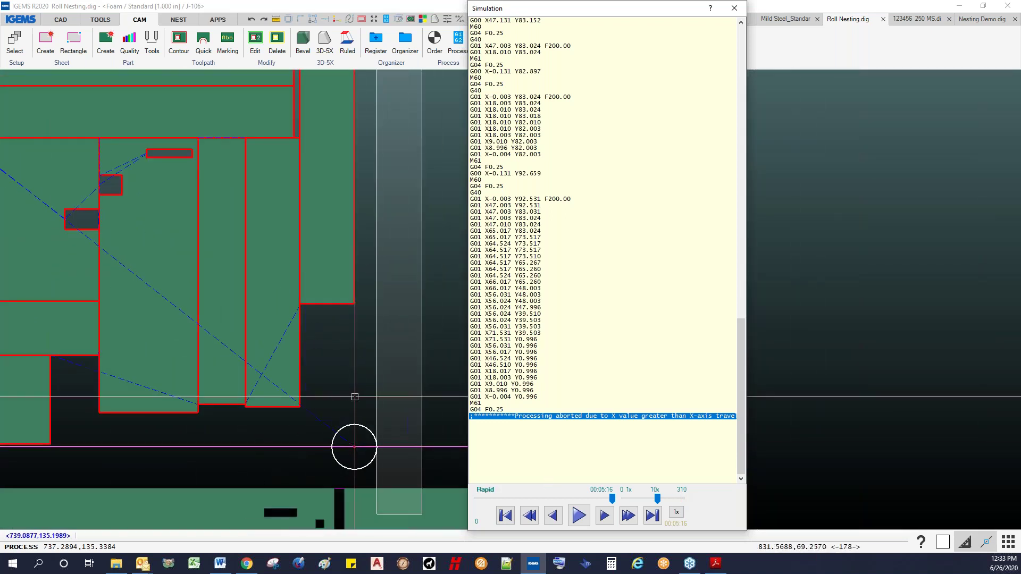
{"action": "left_click", "coordinate": [734, 8]}
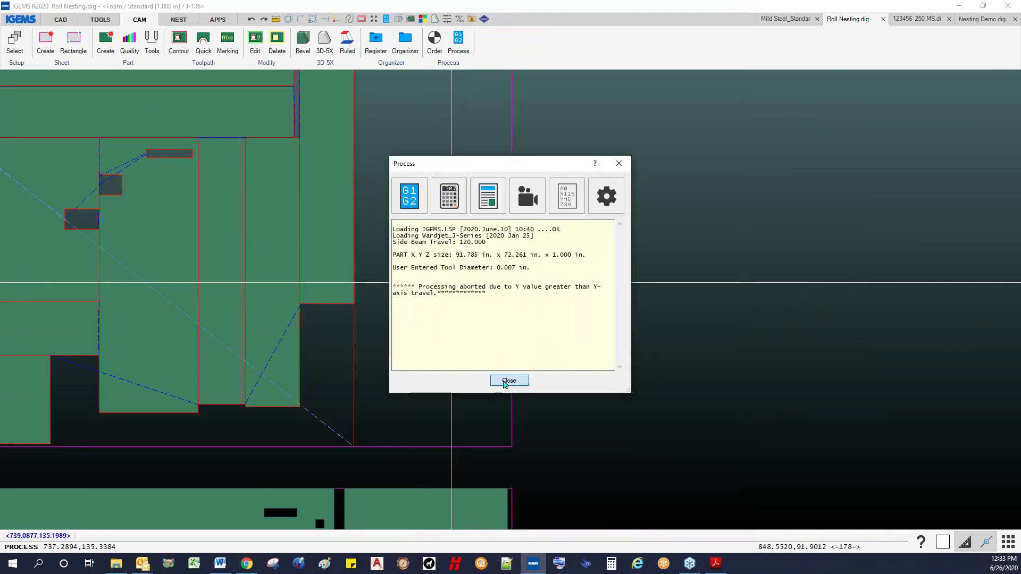
{"action": "left_click", "coordinate": [504, 381]}
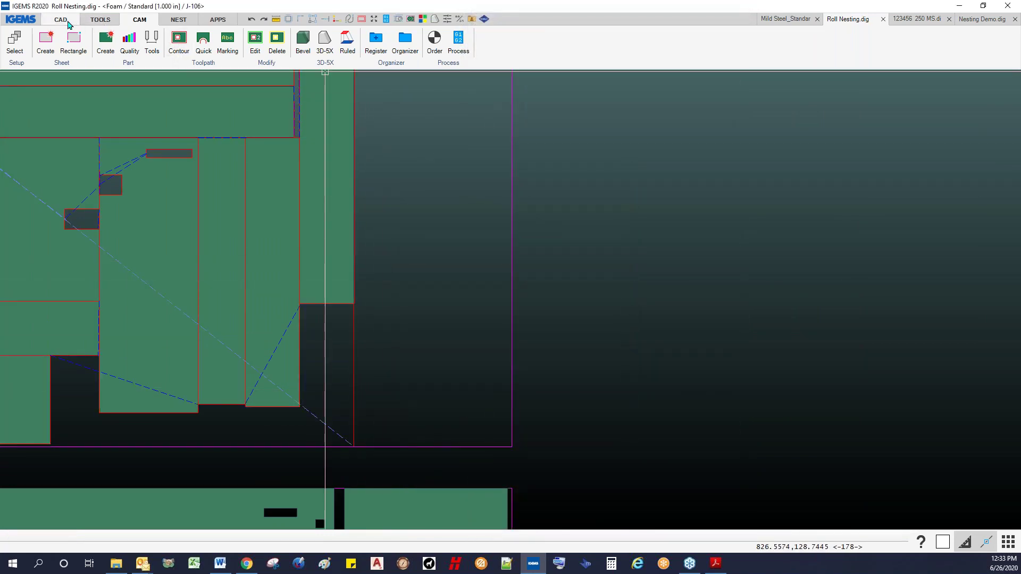
- Undo the cut order and the cutoff toolpath on the topmost sheet
{"action": "left_click", "coordinate": [251, 19]}
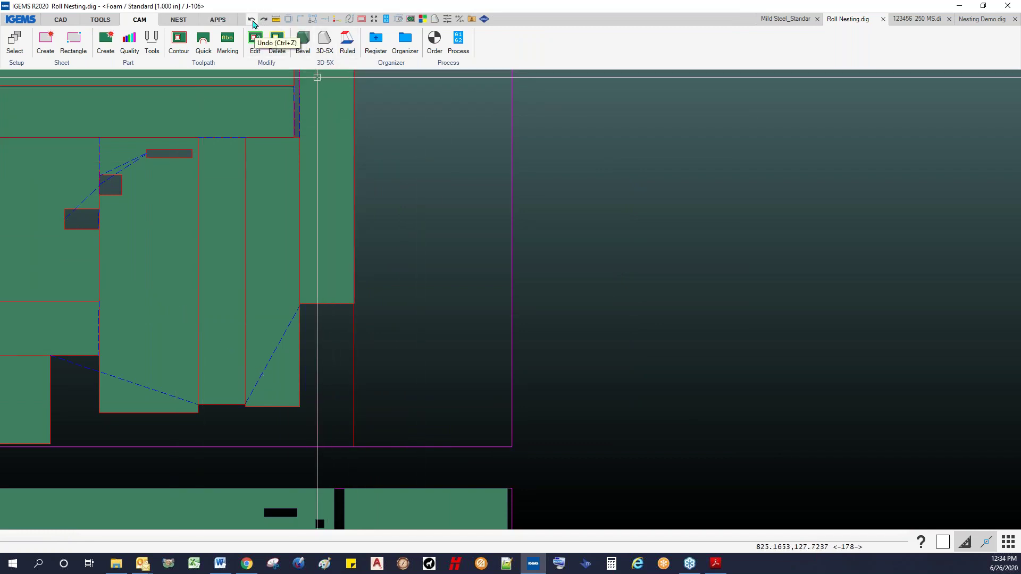
{"action": "scroll", "coordinate": [343, 72], "scroll_direction": "down", "scroll_amount": 2}
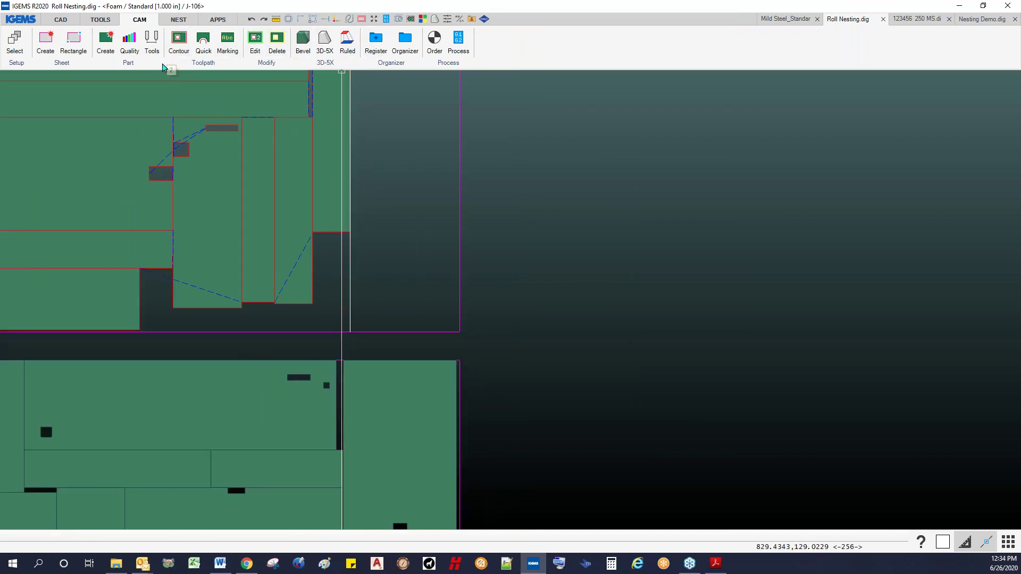
{"action": "left_click", "coordinate": [201, 63]}
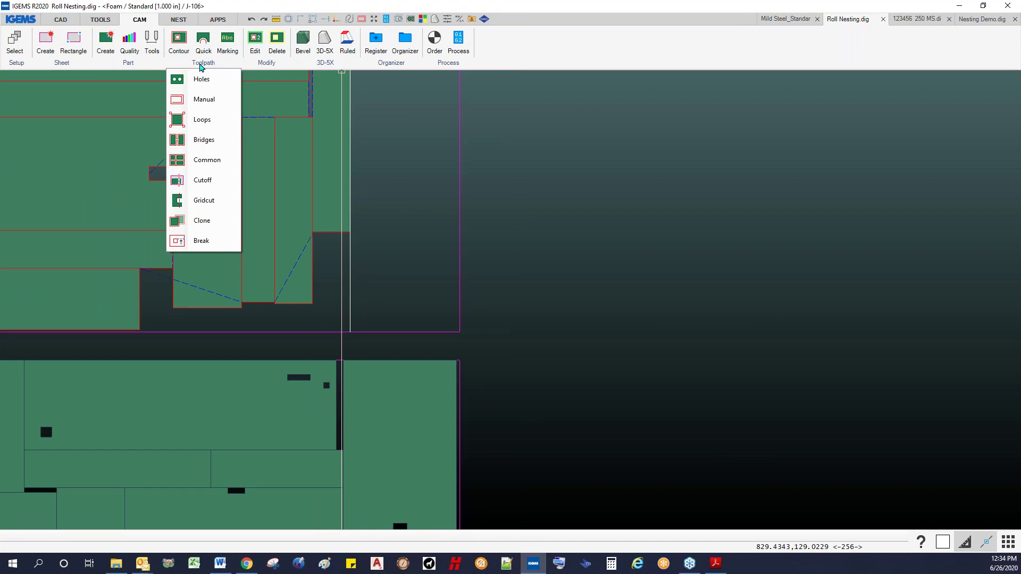
{"action": "left_click", "coordinate": [203, 181]}
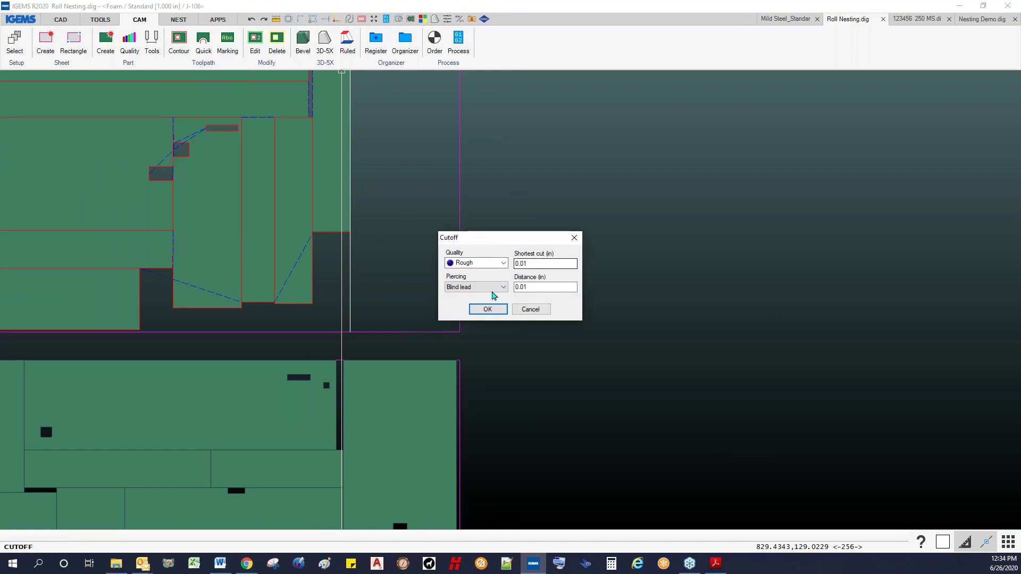
{"action": "left_click", "coordinate": [530, 310]}
- Select the vertical cutoff line and reposition its lower endpoint at the lower edge of the topmost sheet
{"action": "scroll", "coordinate": [346, 332], "scroll_direction": "up", "scroll_amount": 5}
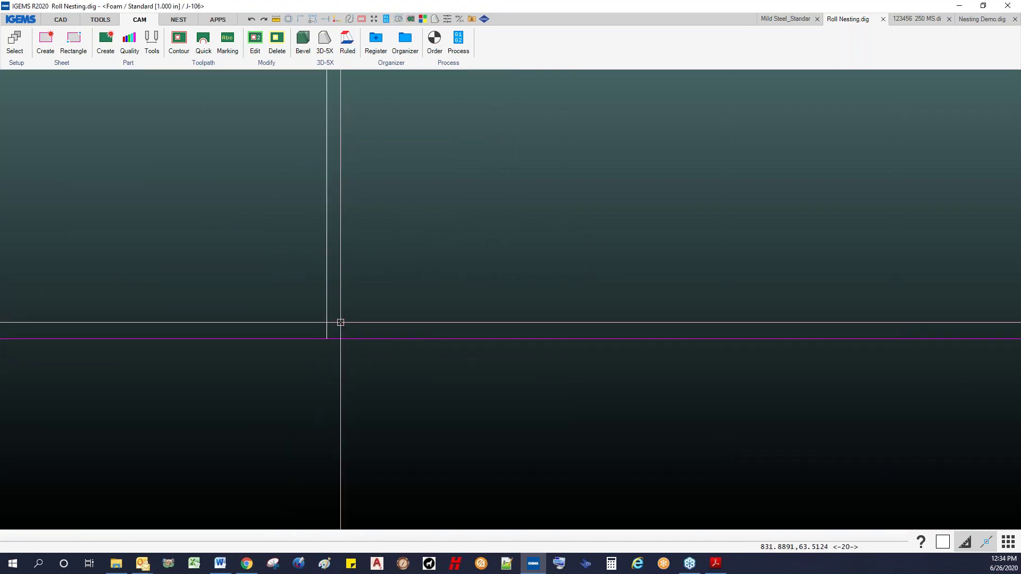
{"action": "left_click", "coordinate": [314, 335]}
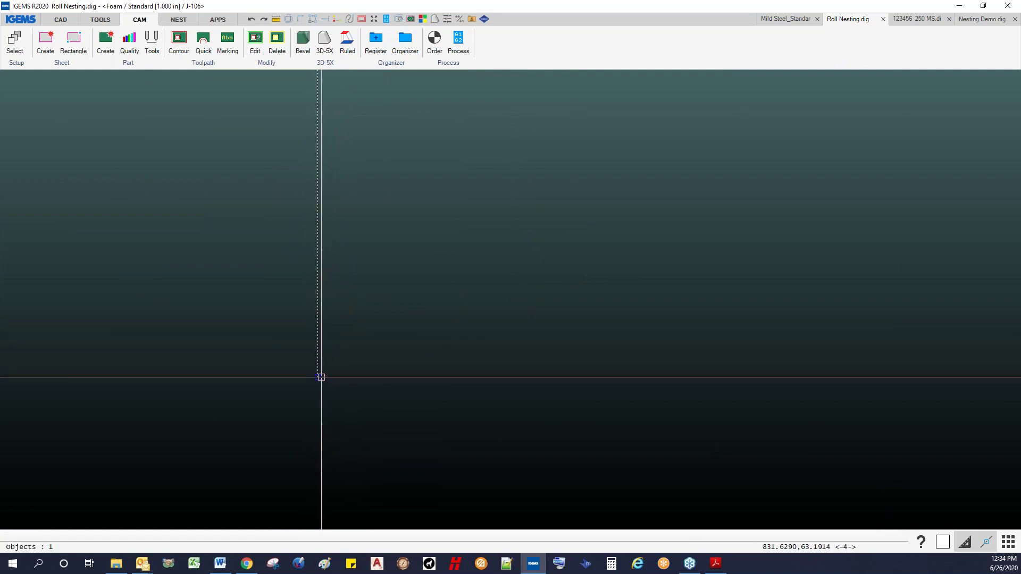
{"action": "right_click", "coordinate": [318, 376]}
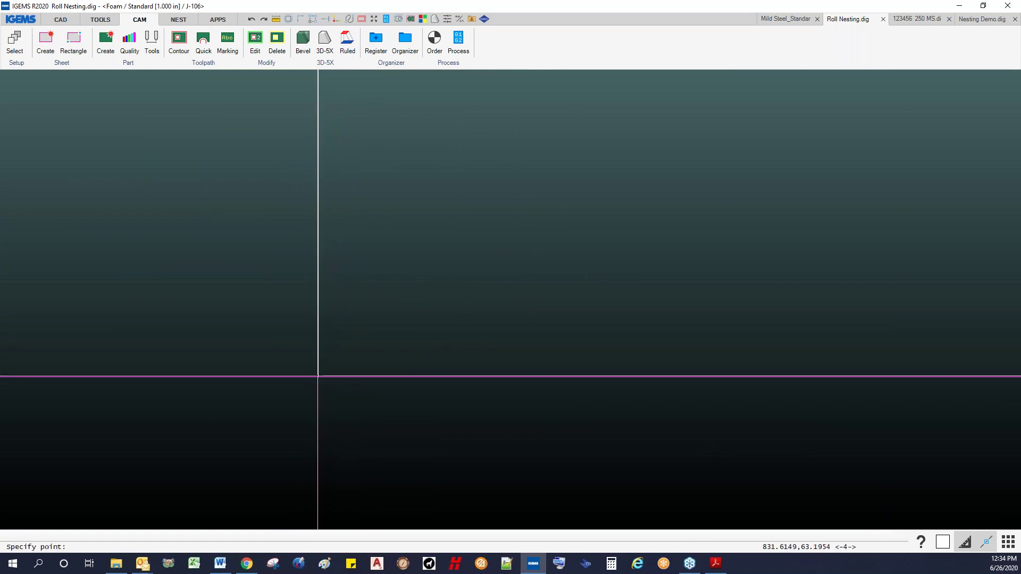
{"action": "left_click", "coordinate": [372, 263]}
{"action": "key", "text": "Return"}
{"action": "scroll", "coordinate": [390, 273], "scroll_direction": "down", "scroll_amount": 6}
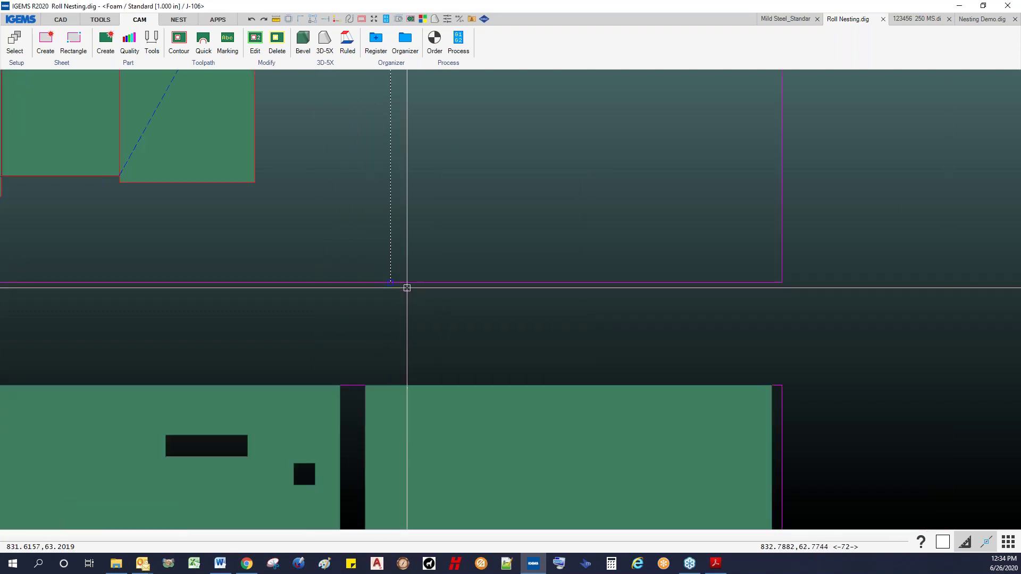
{"action": "scroll", "coordinate": [399, 239], "scroll_direction": "down", "scroll_amount": 1}
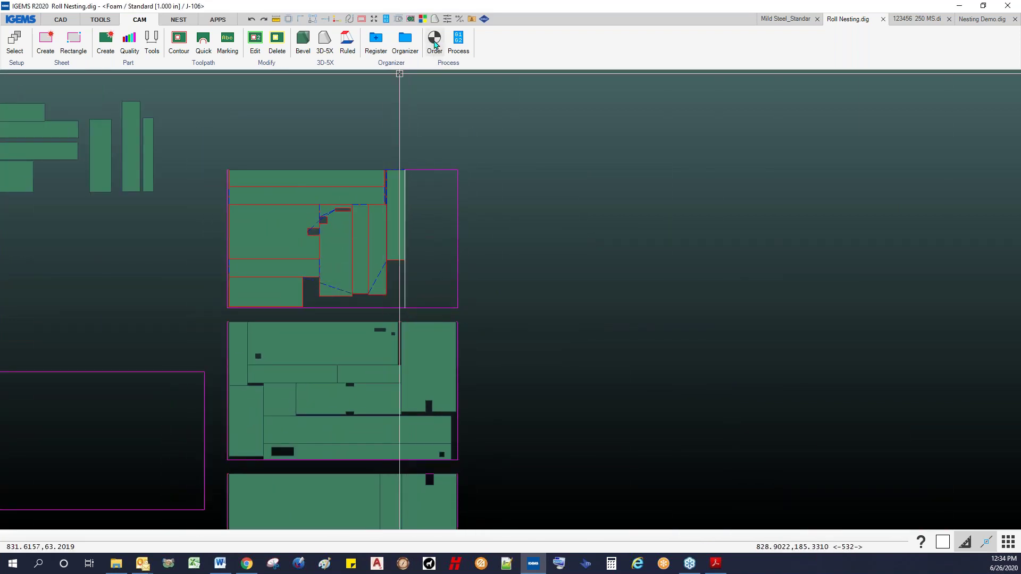
{"action": "left_click_drag", "start_coordinate": [194, 142], "coordinate": [481, 310]}
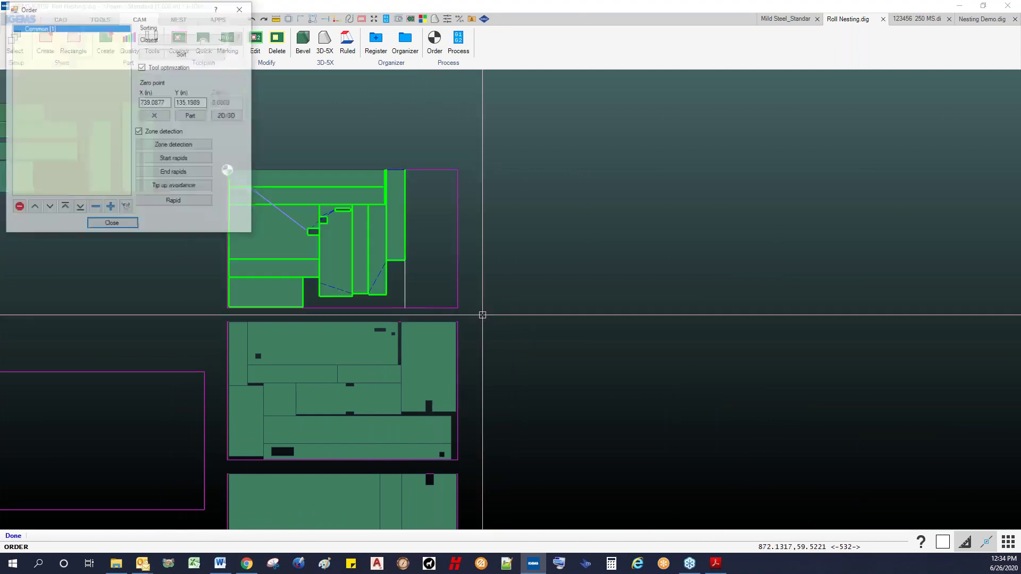
{"action": "left_click", "coordinate": [112, 225]}
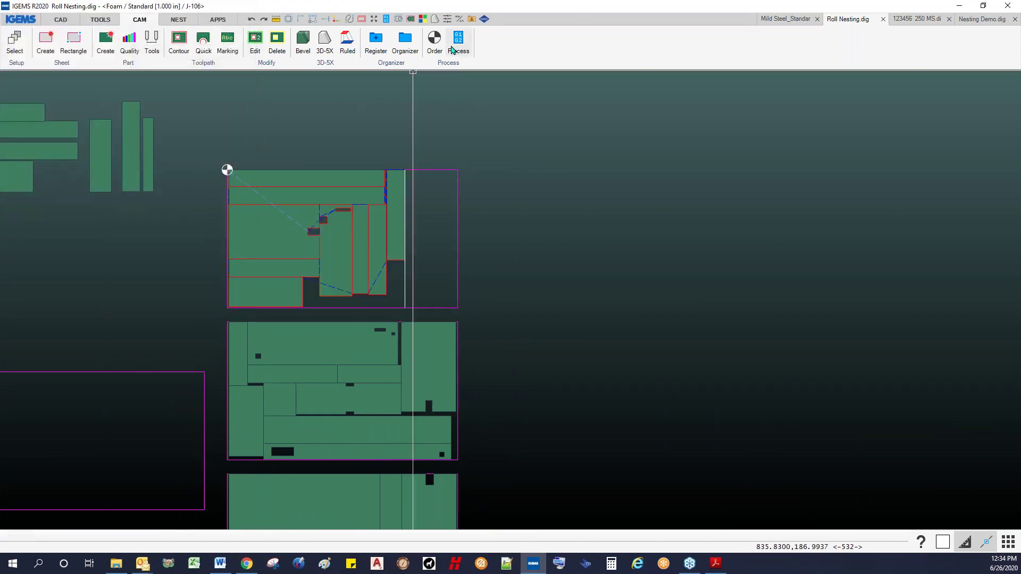
{"action": "left_click", "coordinate": [455, 47]}
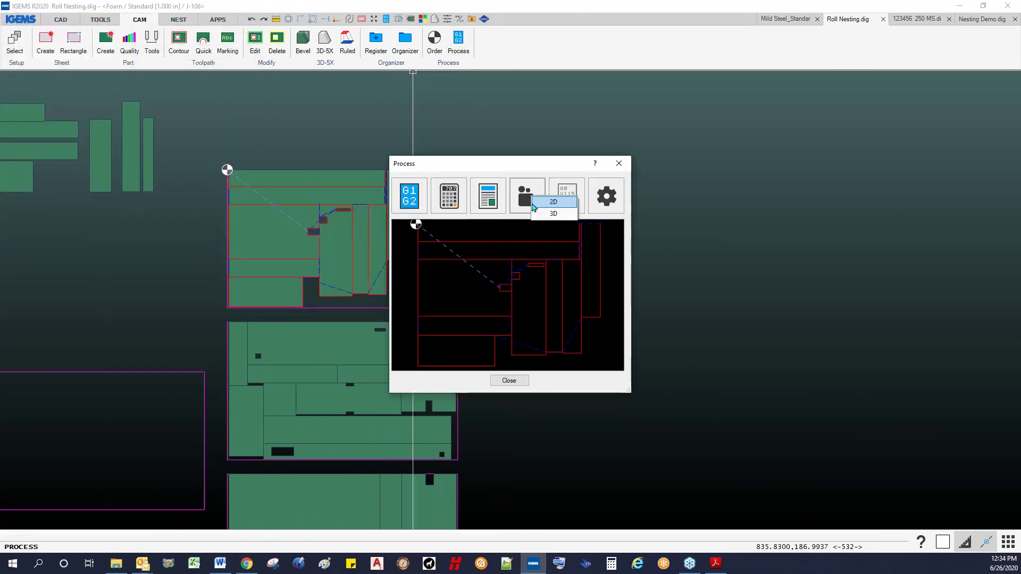
{"action": "left_click", "coordinate": [533, 206]}
{"action": "left_click", "coordinate": [498, 327]}
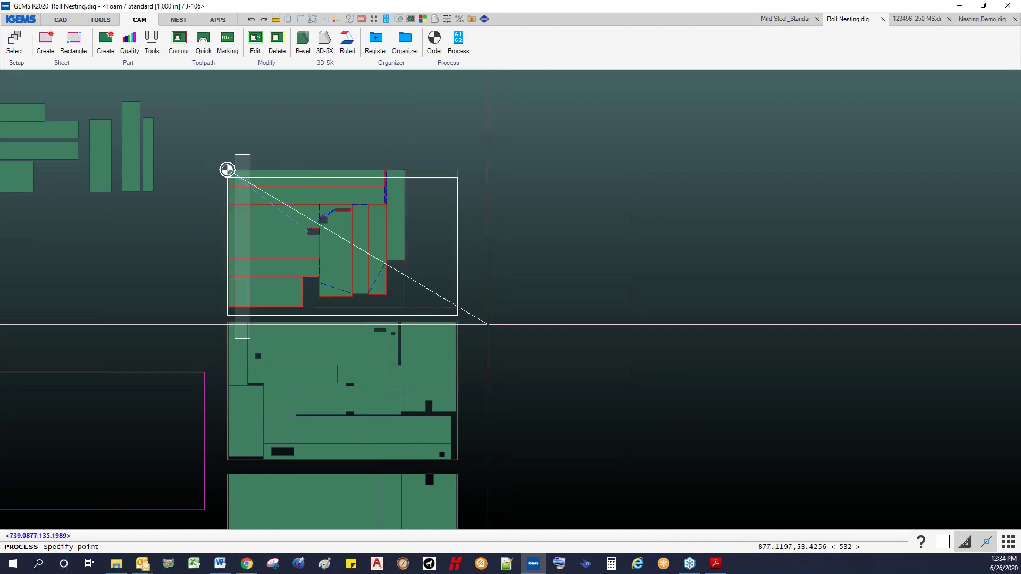
{"action": "left_click", "coordinate": [235, 142]}
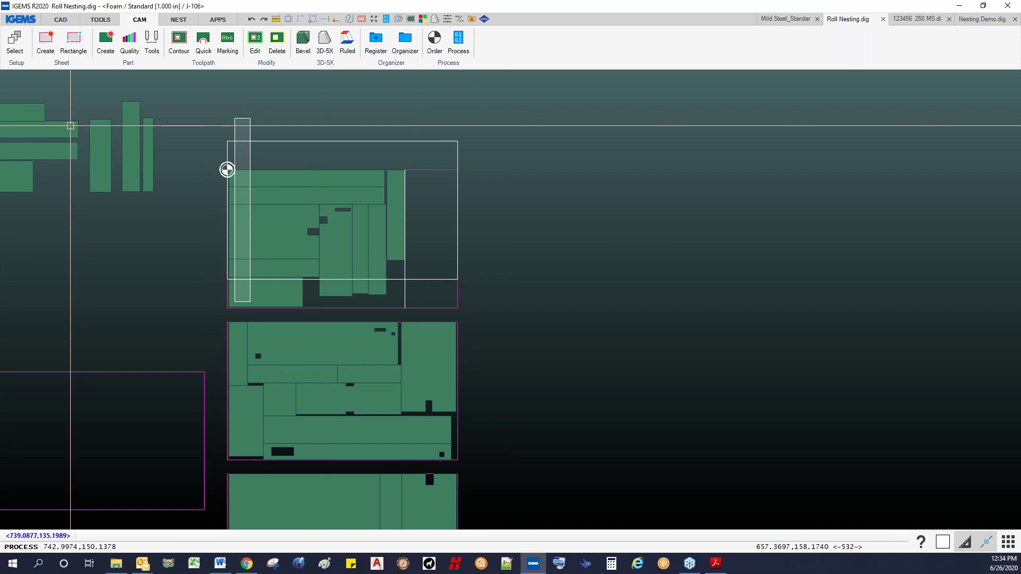
{"action": "left_click", "coordinate": [500, 381]}
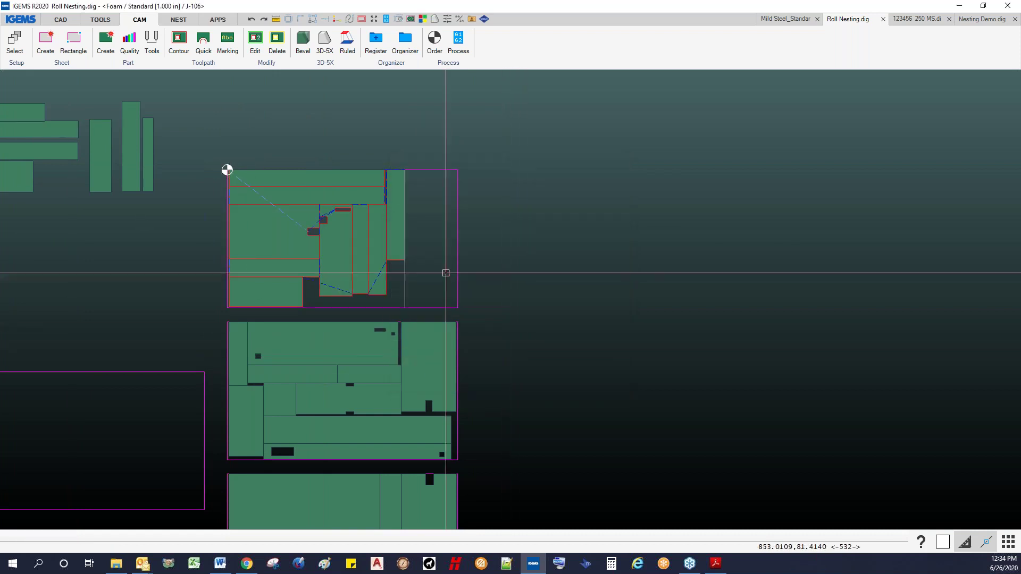
- Add a cutoff toolpath to the vertical line on the topmost sheet, with Rough quality, Blind lead piercing, and 0.01 shortest cut and distance
{"action": "left_click", "coordinate": [180, 66]}
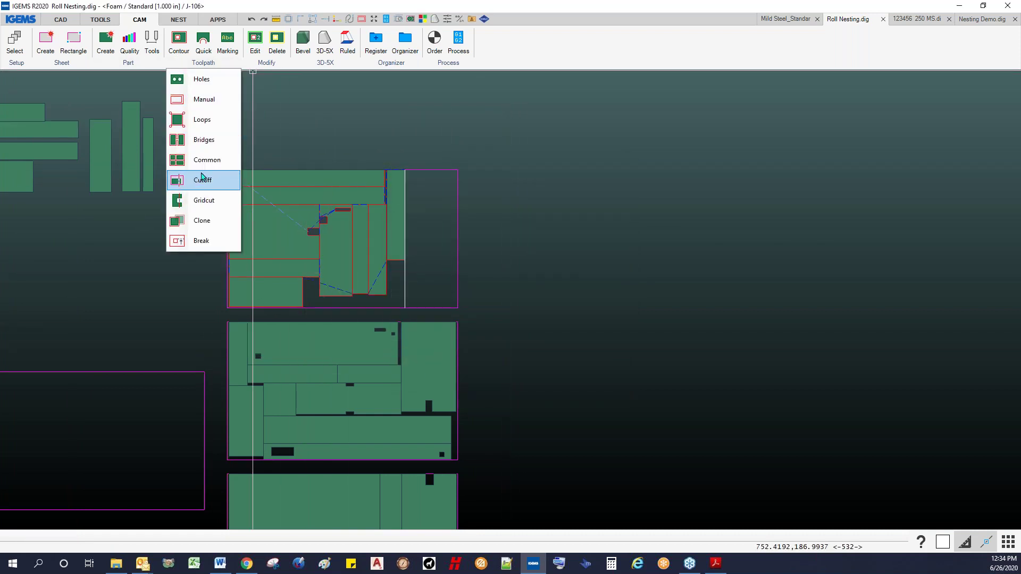
{"action": "left_click", "coordinate": [202, 179]}
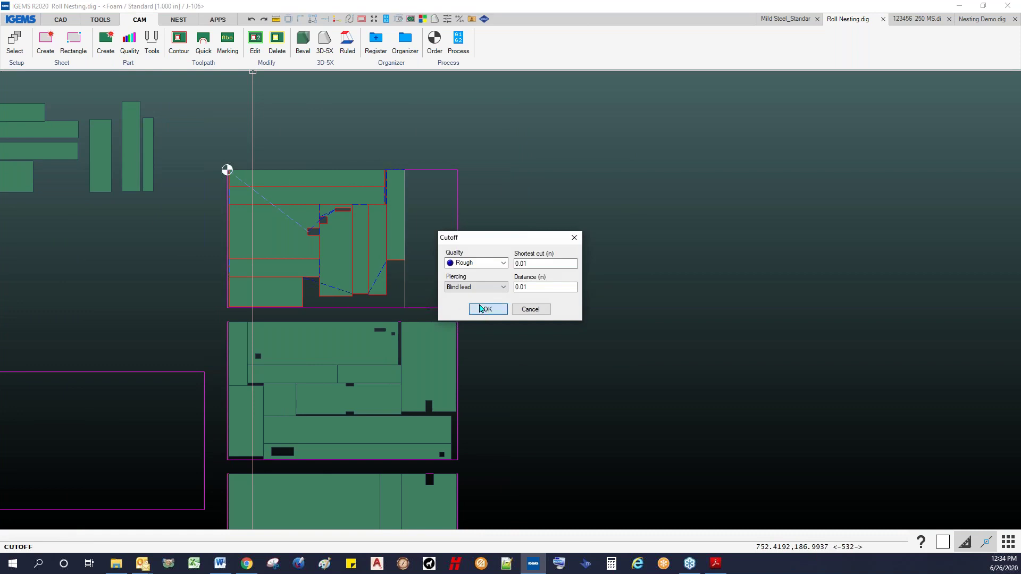
{"action": "left_click", "coordinate": [485, 309]}
{"action": "left_click", "coordinate": [406, 270]}
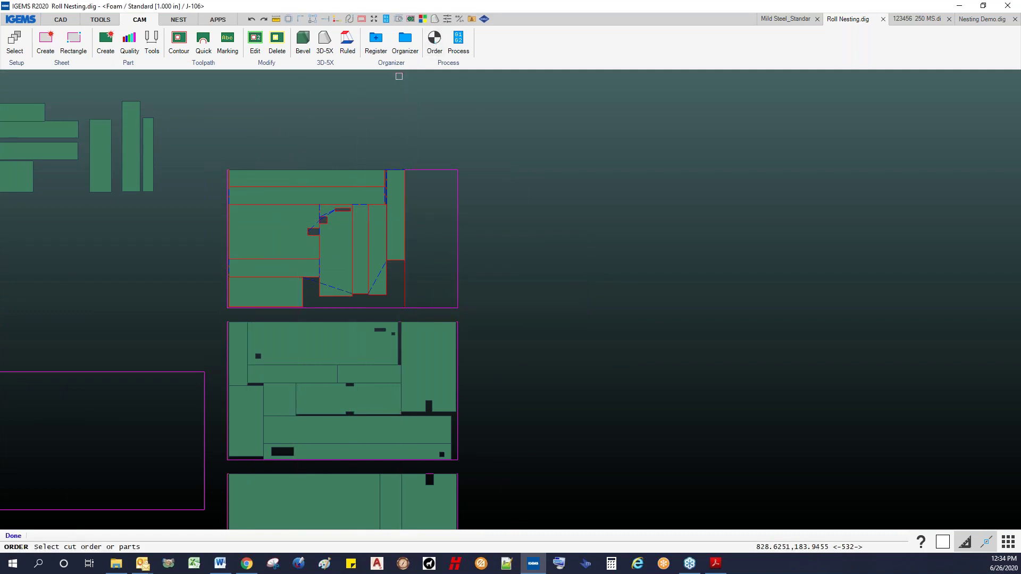
- Order the common and cutoff toolpaths on the topmost sheet, and start a 2D simulation positioned at its upper-left corner
{"action": "left_click_drag", "start_coordinate": [207, 146], "coordinate": [488, 307]}
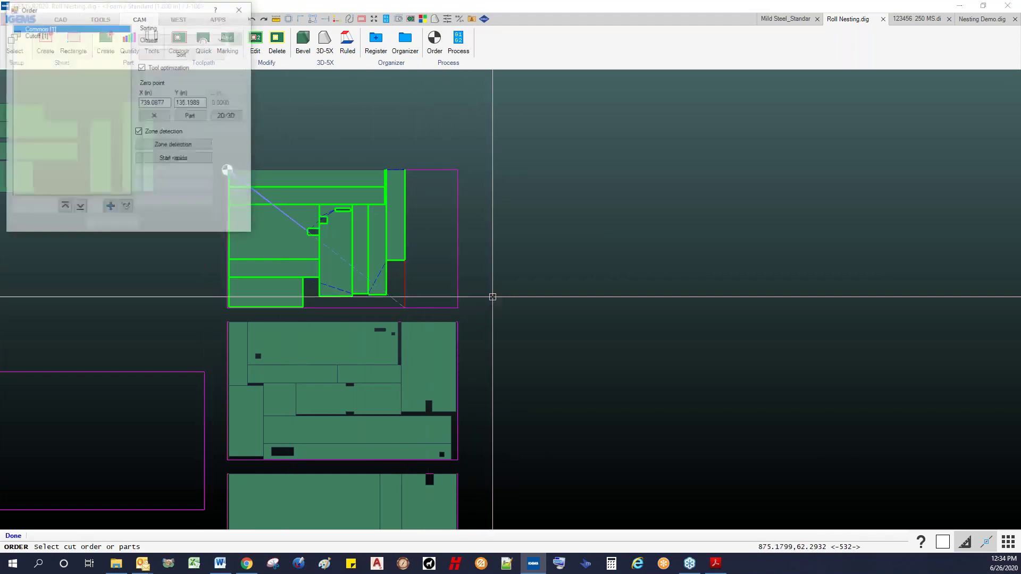
{"action": "left_click", "coordinate": [111, 224]}
{"action": "left_click", "coordinate": [459, 43]}
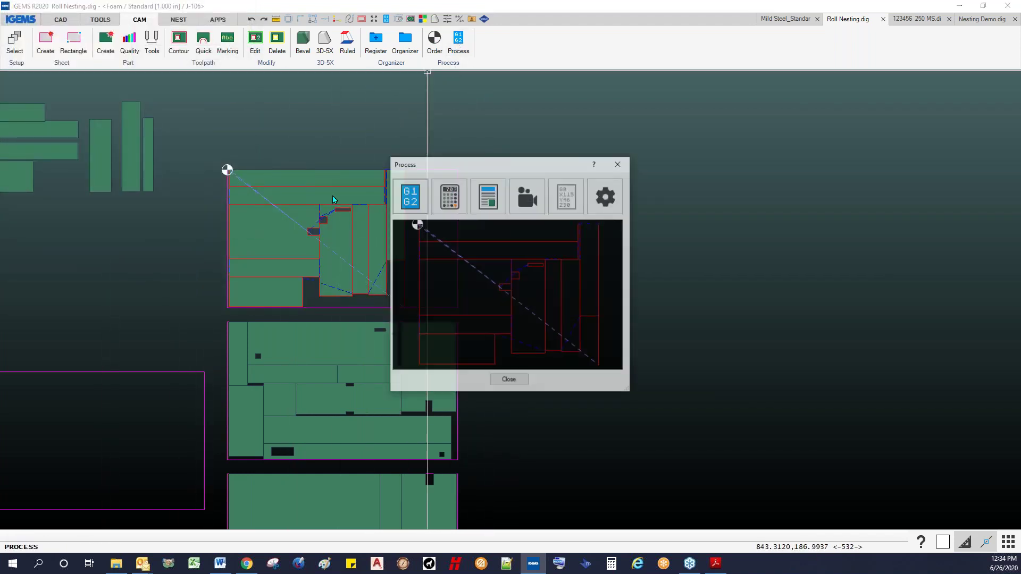
{"action": "left_click", "coordinate": [540, 208]}
{"action": "left_click", "coordinate": [492, 327]}
{"action": "left_click", "coordinate": [492, 317]}
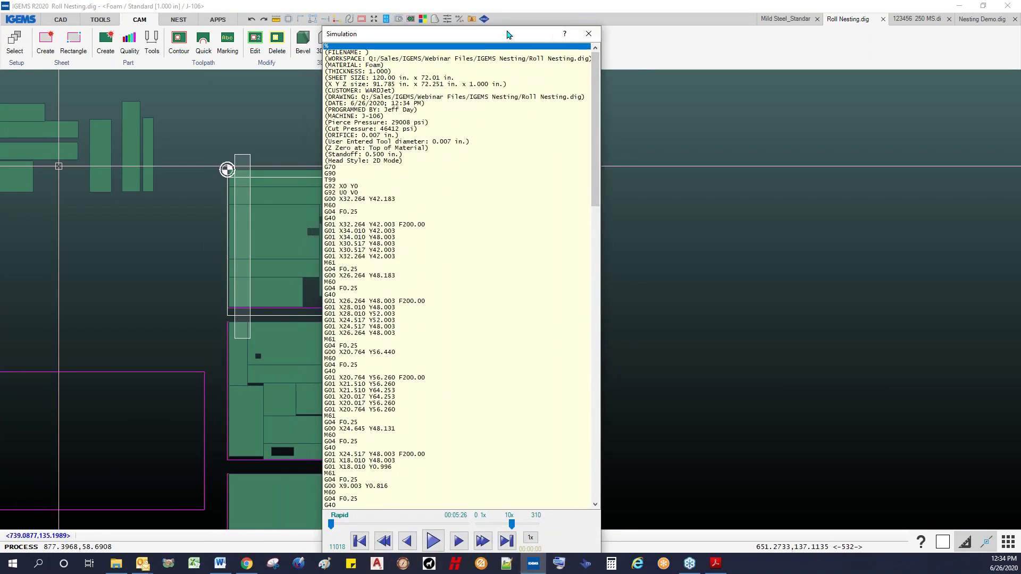
- Advance the simulation to the G01 X47.010 Y92.528 cutoff move, examine where the cut meets the rightmost part's lower corner, and close it
{"action": "left_click_drag", "start_coordinate": [499, 27], "coordinate": [691, 28]}
{"action": "left_click_drag", "start_coordinate": [770, 76], "coordinate": [771, 372]}
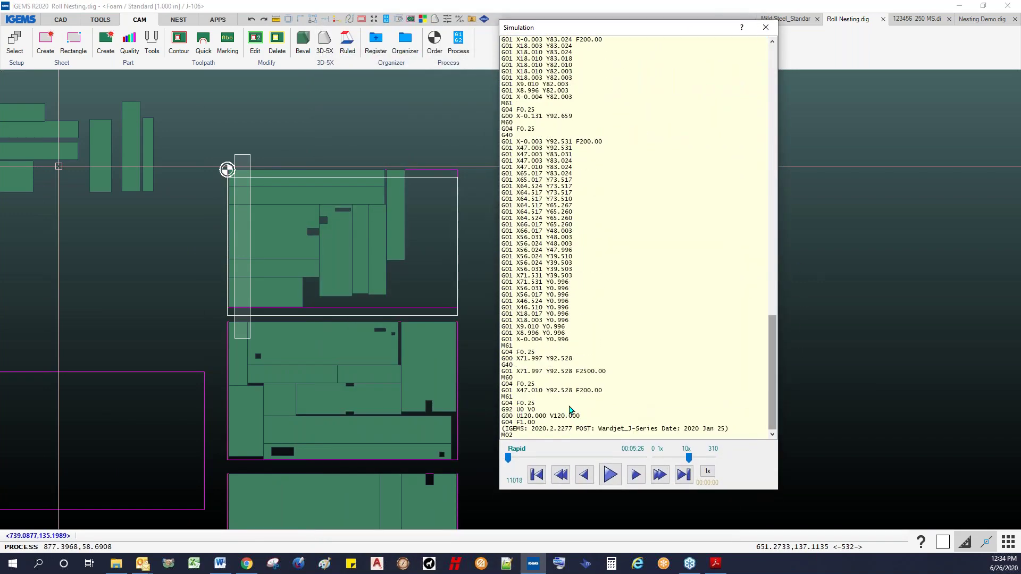
{"action": "left_click", "coordinate": [567, 390]}
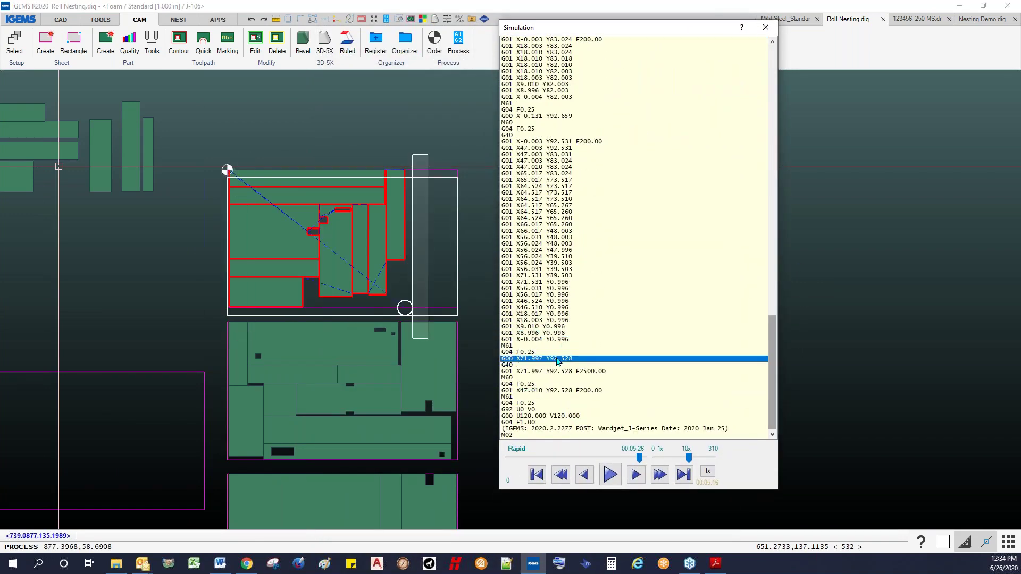
{"action": "left_click", "coordinate": [550, 391]}
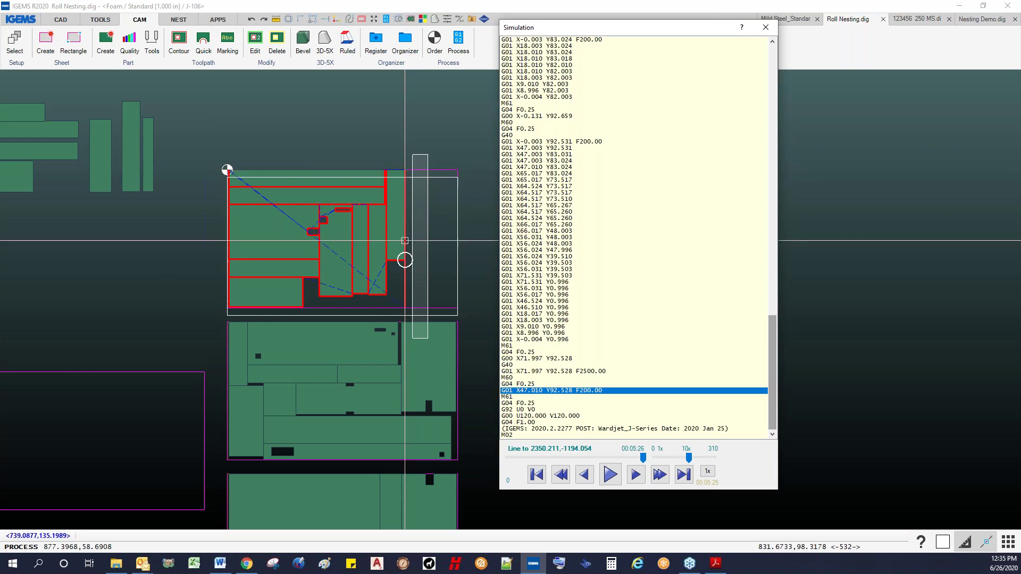
{"action": "scroll", "coordinate": [405, 259], "scroll_direction": "up", "scroll_amount": 6}
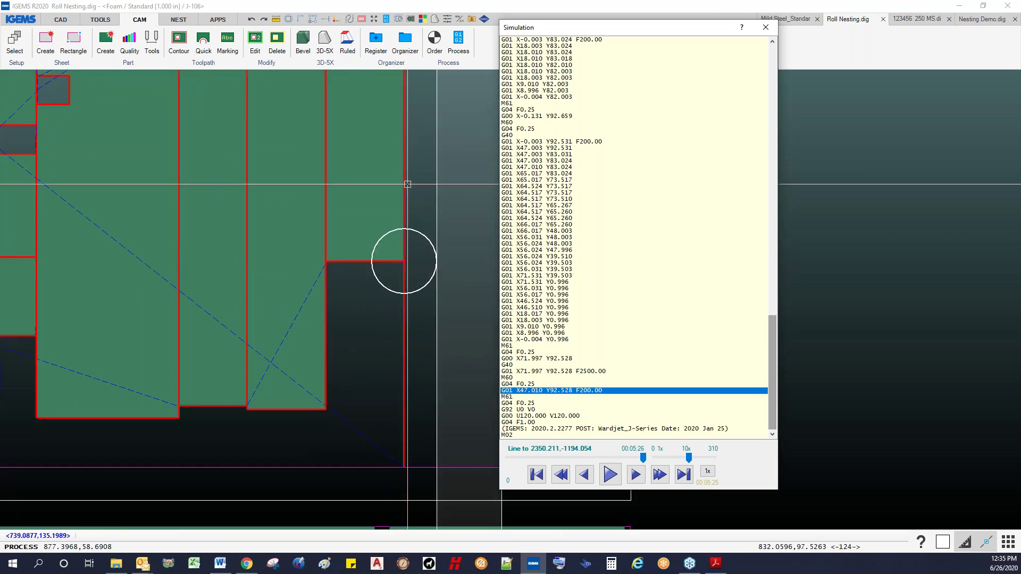
{"action": "scroll", "coordinate": [407, 184], "scroll_direction": "up", "scroll_amount": 4}
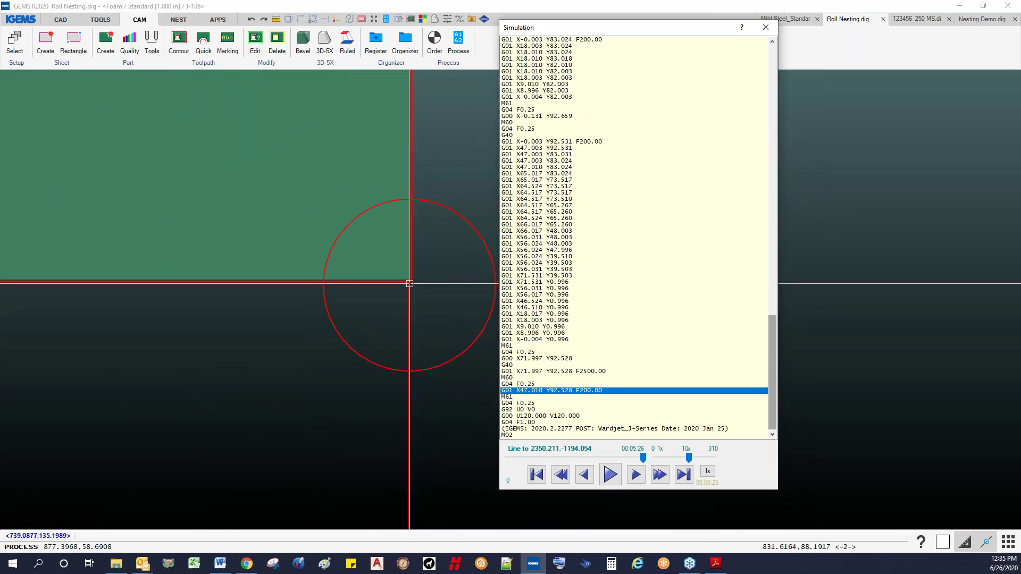
{"action": "scroll", "coordinate": [409, 283], "scroll_direction": "down", "scroll_amount": 4}
{"action": "scroll", "coordinate": [425, 277], "scroll_direction": "down", "scroll_amount": 1}
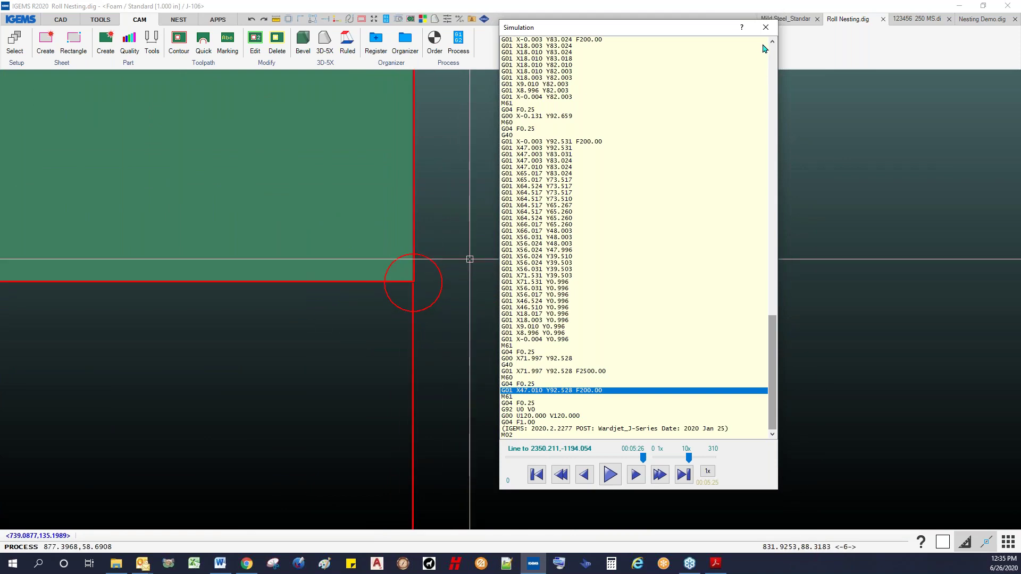
{"action": "left_click", "coordinate": [767, 33]}
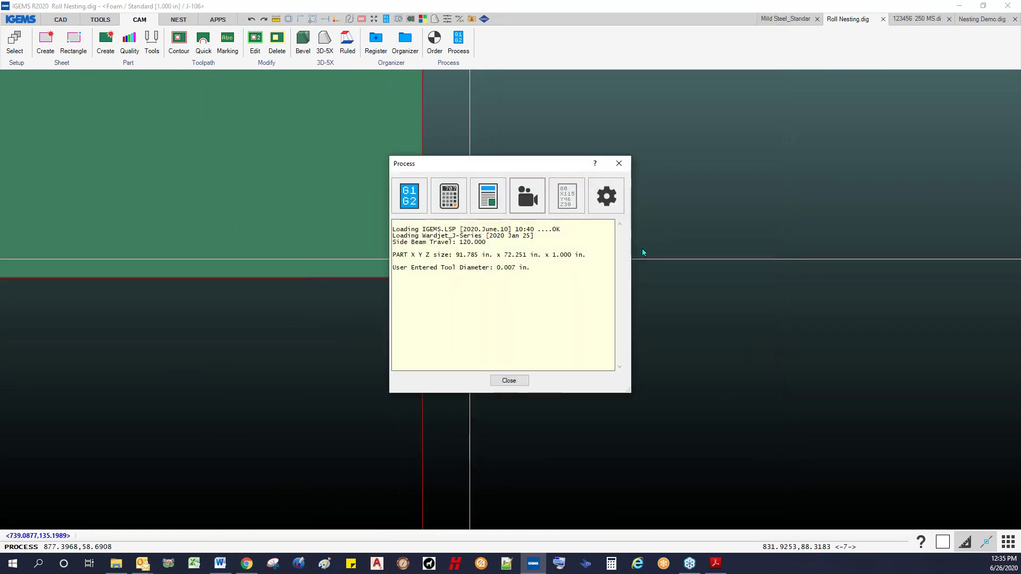
{"action": "left_click", "coordinate": [509, 381]}
- Lock the topmost sheet with all its nested parts and toolpaths to turn the uncut material into remnant sheets
{"action": "scroll", "coordinate": [519, 351], "scroll_direction": "down", "scroll_amount": 3}
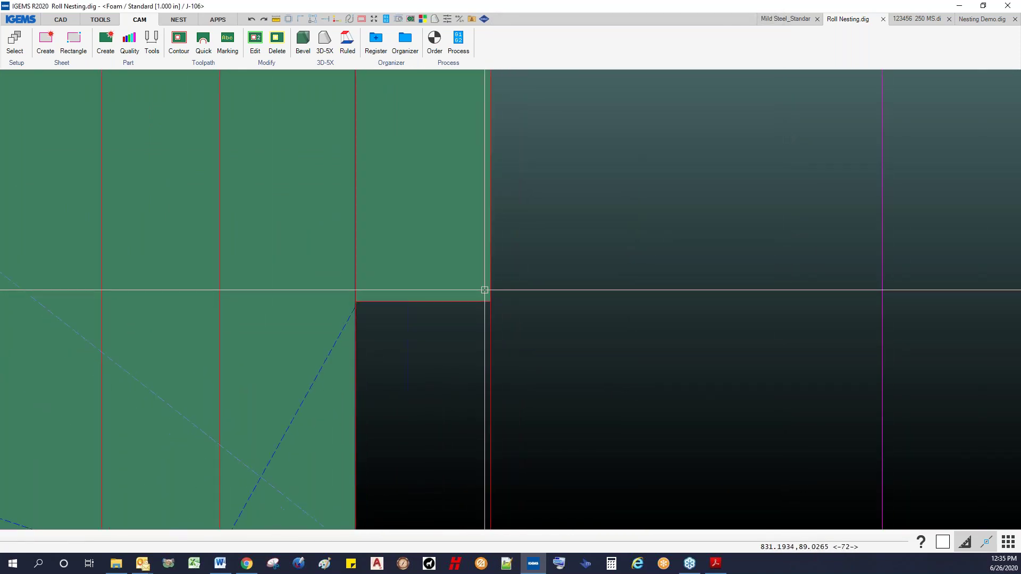
{"action": "scroll", "coordinate": [485, 290], "scroll_direction": "down", "scroll_amount": 5}
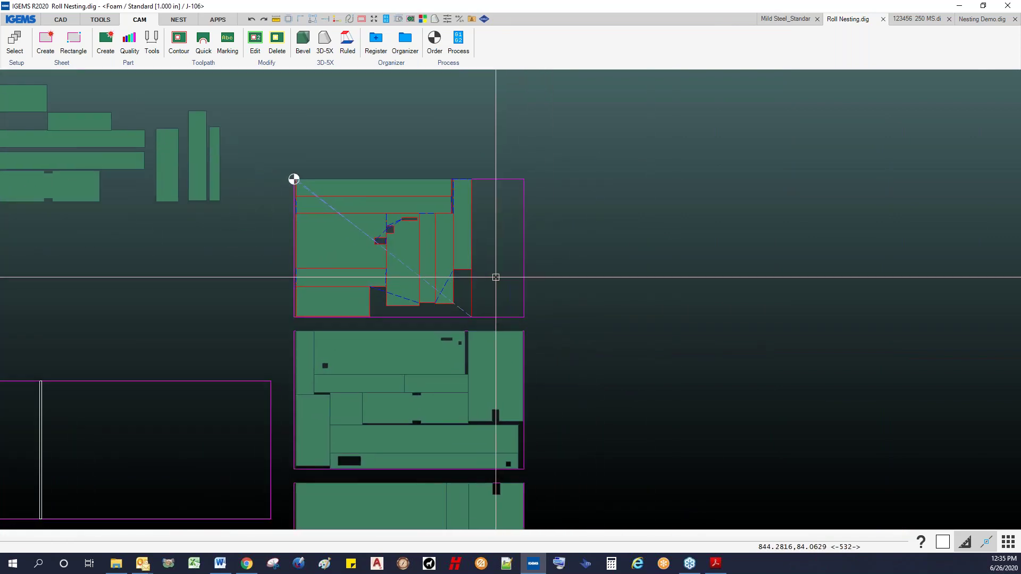
{"action": "scroll", "coordinate": [502, 277], "scroll_direction": "down", "scroll_amount": 2}
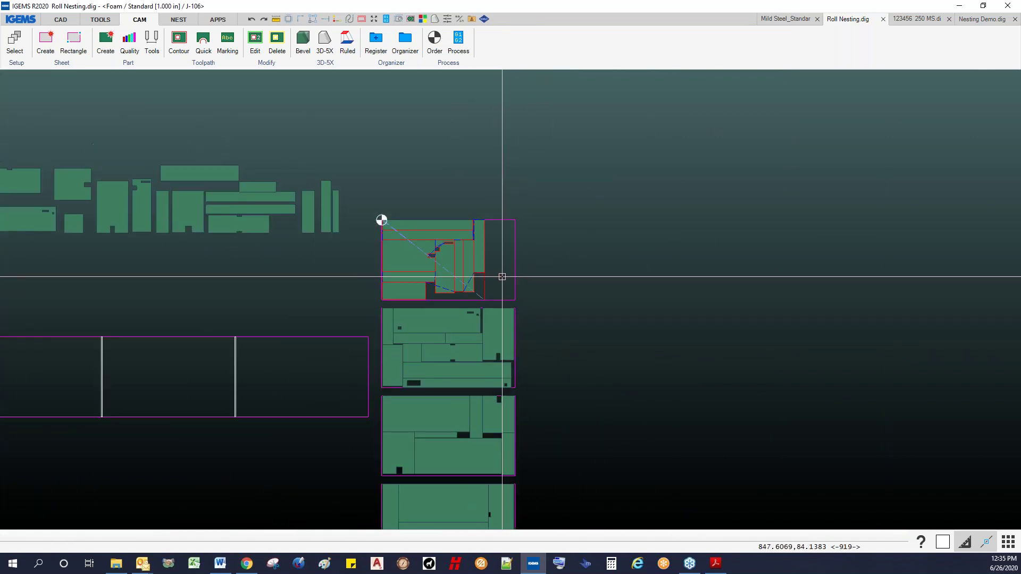
{"action": "middle_click_drag", "start_coordinate": [538, 253], "coordinate": [751, 230]}
{"action": "scroll", "coordinate": [642, 222], "scroll_direction": "down", "scroll_amount": 1}
{"action": "scroll", "coordinate": [641, 222], "scroll_direction": "down", "scroll_amount": 1}
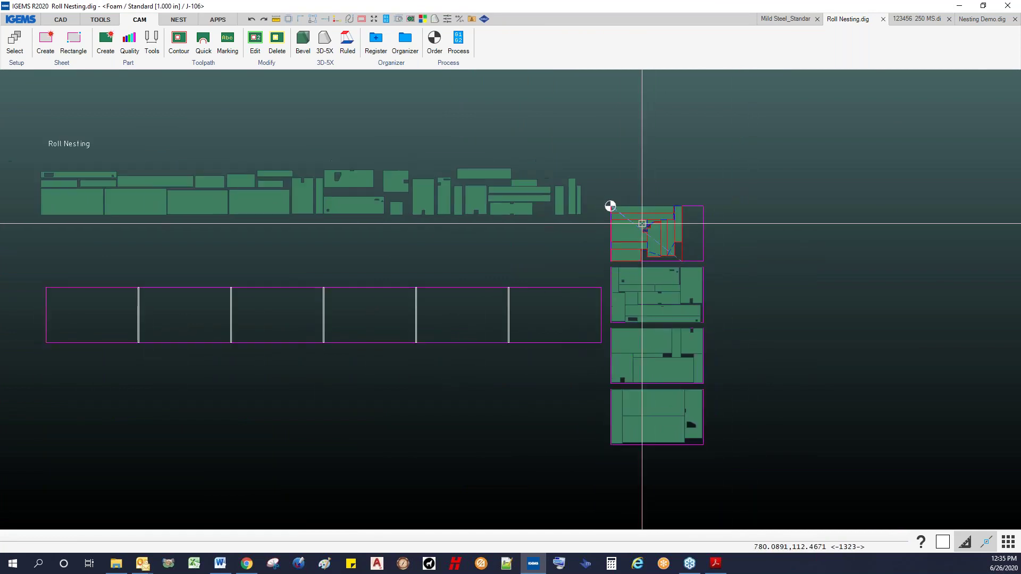
{"action": "left_click", "coordinate": [66, 64]}
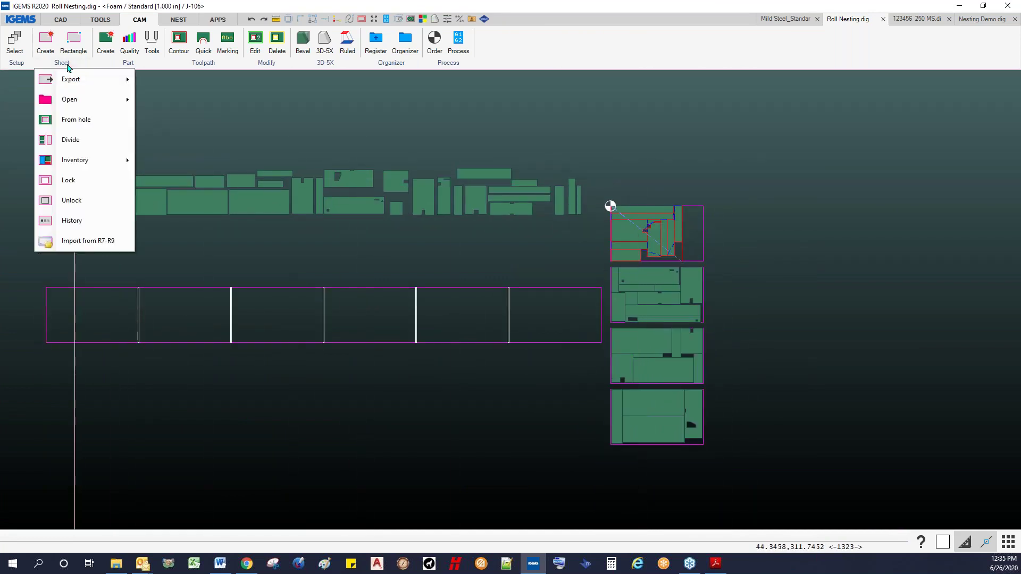
{"action": "left_click", "coordinate": [69, 181]}
{"action": "scroll", "coordinate": [641, 245], "scroll_direction": "up", "scroll_amount": 2}
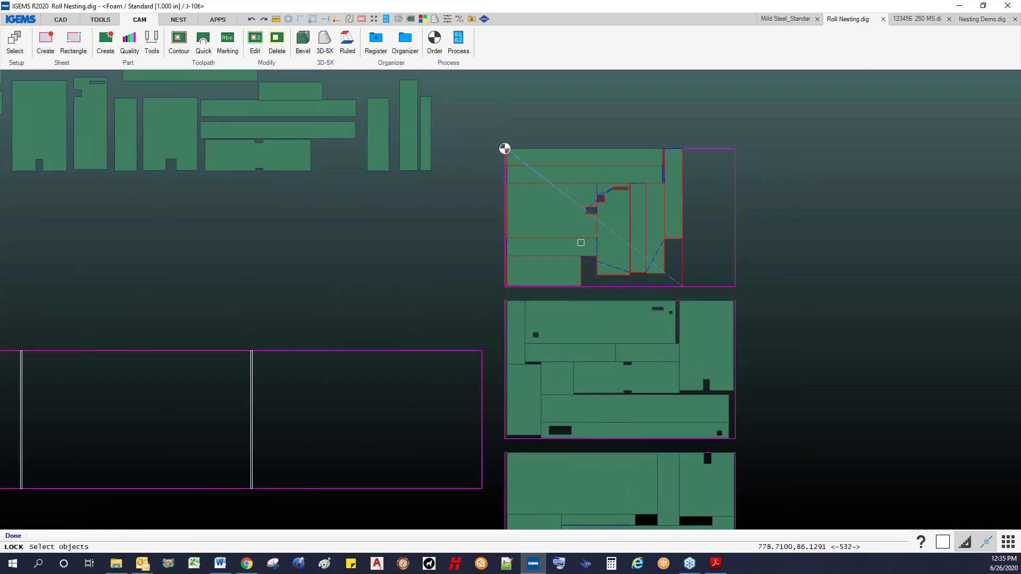
{"action": "middle_click_drag", "start_coordinate": [515, 167], "coordinate": [431, 169]}
{"action": "left_click_drag", "start_coordinate": [389, 127], "coordinate": [674, 293]}
{"action": "right_click", "coordinate": [672, 290]}
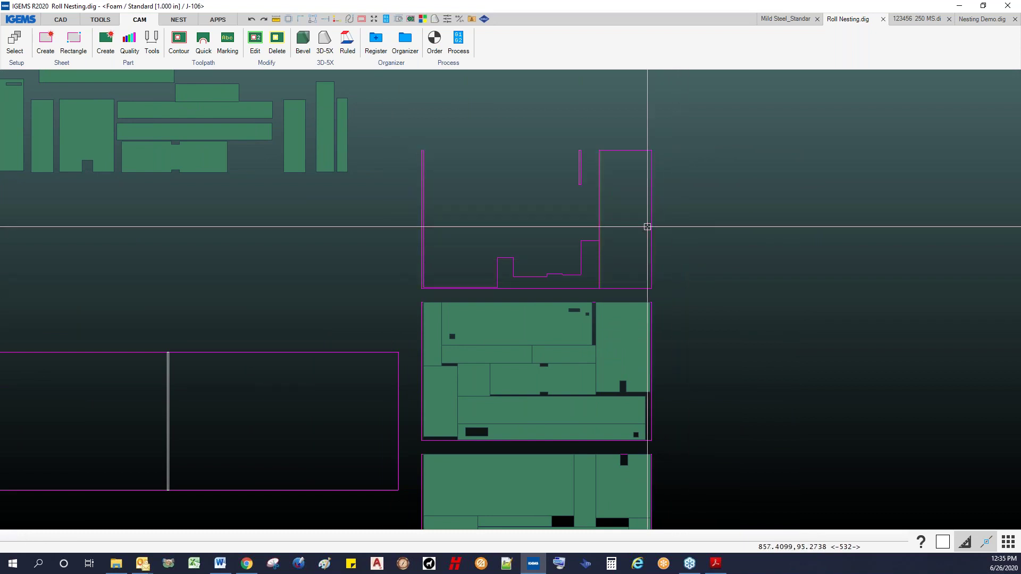
- Move the rectangular remnant beyond the cutoff line to the right, clear of the rest of the locked sheet
{"action": "middle_click_drag", "start_coordinate": [608, 267], "coordinate": [544, 264]}
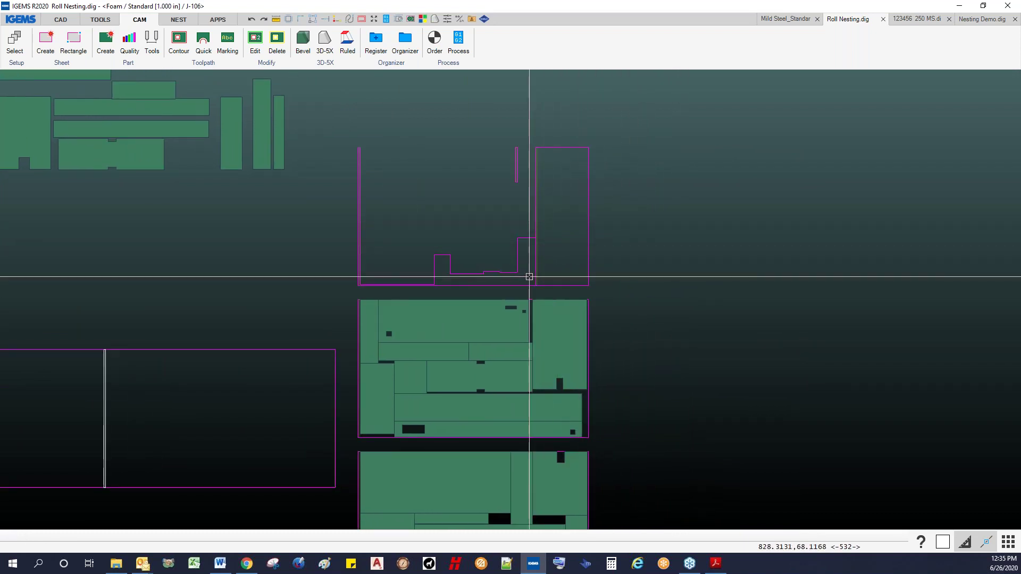
{"action": "left_click", "coordinate": [588, 229]}
{"action": "scroll", "coordinate": [525, 262], "scroll_direction": "up", "scroll_amount": 4}
{"action": "scroll", "coordinate": [524, 257], "scroll_direction": "down", "scroll_amount": 4}
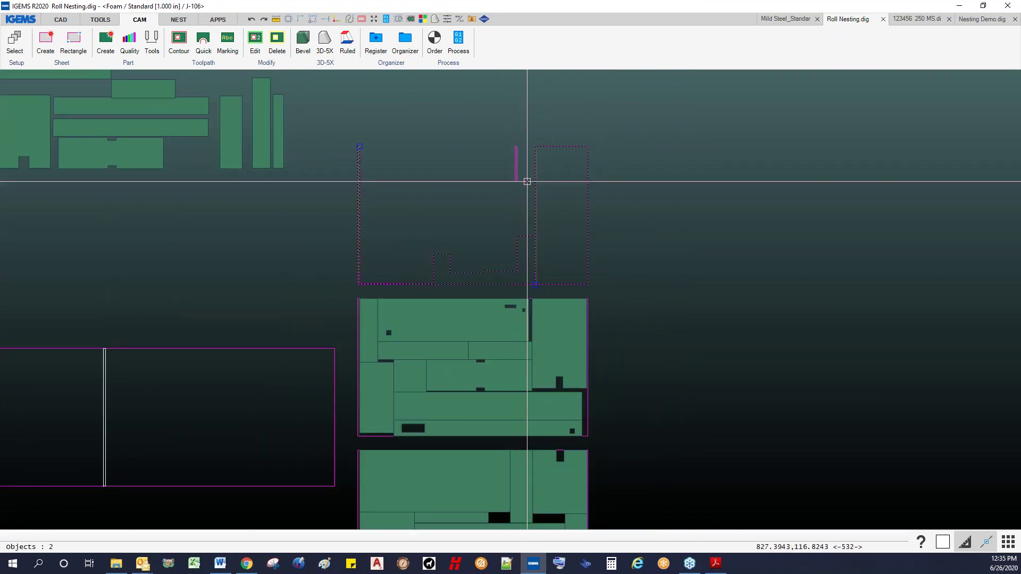
{"action": "scroll", "coordinate": [545, 251], "scroll_direction": "up", "scroll_amount": 3}
{"action": "scroll", "coordinate": [518, 224], "scroll_direction": "down", "scroll_amount": 3}
{"action": "scroll", "coordinate": [518, 224], "scroll_direction": "down", "scroll_amount": 1}
{"action": "scroll", "coordinate": [560, 211], "scroll_direction": "up", "scroll_amount": 1}
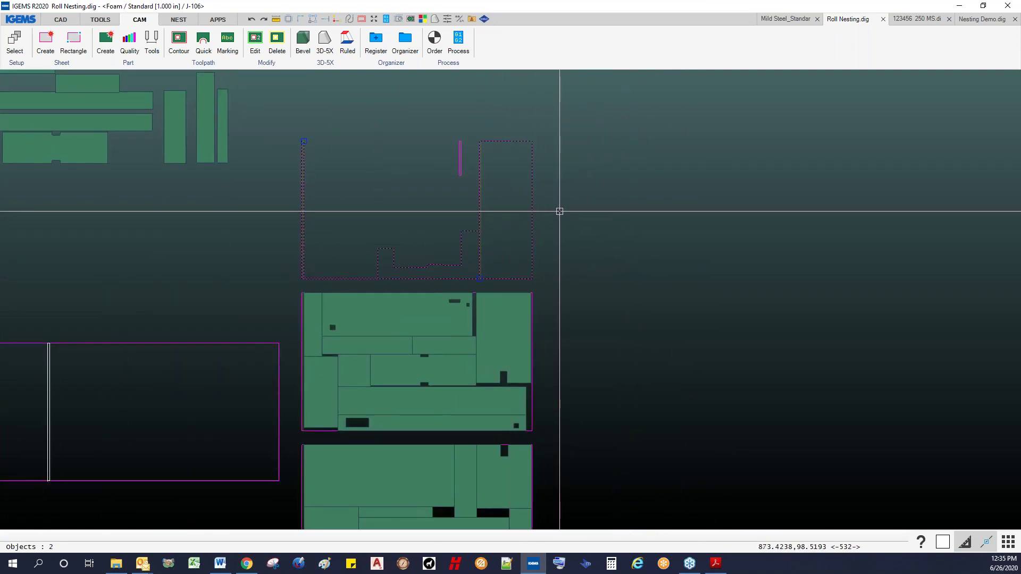
{"action": "left_click", "coordinate": [559, 211]}
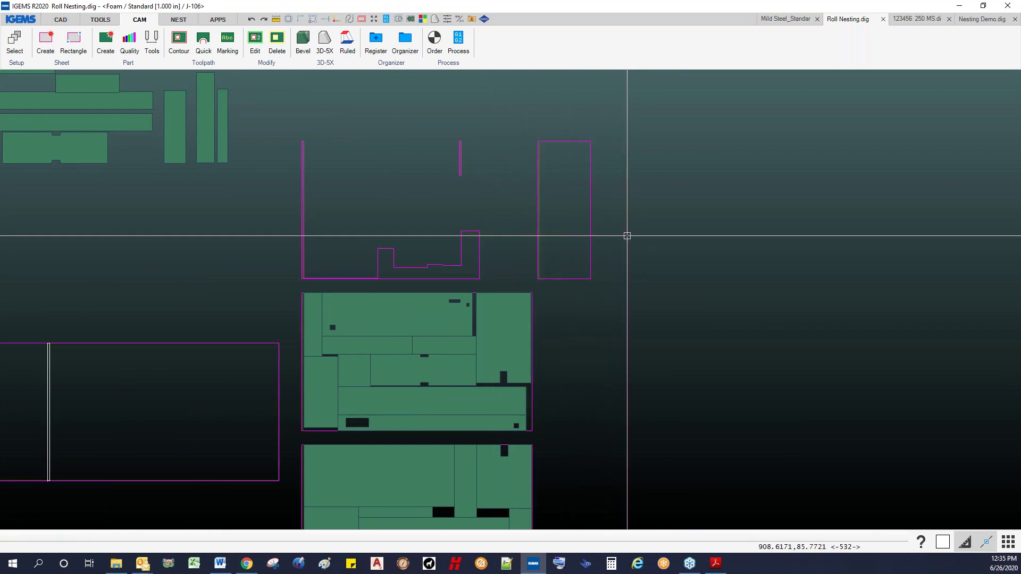
- Export the rectangular remnant sheet to scrap and place it in the Foam Standard 1.000 in scrap drawing
{"action": "scroll", "coordinate": [663, 228], "scroll_direction": "down", "scroll_amount": 3}
{"action": "scroll", "coordinate": [710, 218], "scroll_direction": "up", "scroll_amount": 3}
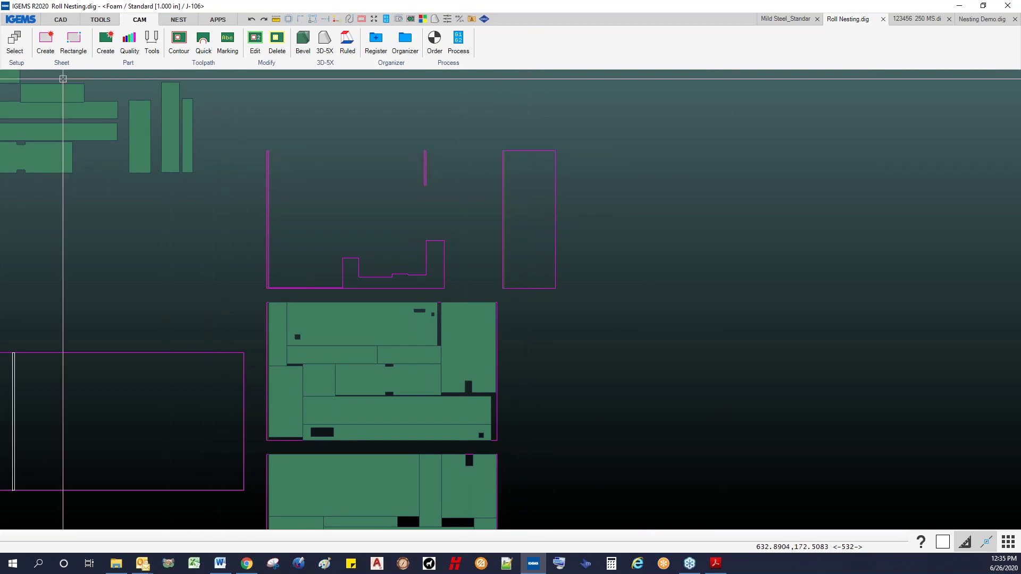
{"action": "left_click", "coordinate": [62, 64]}
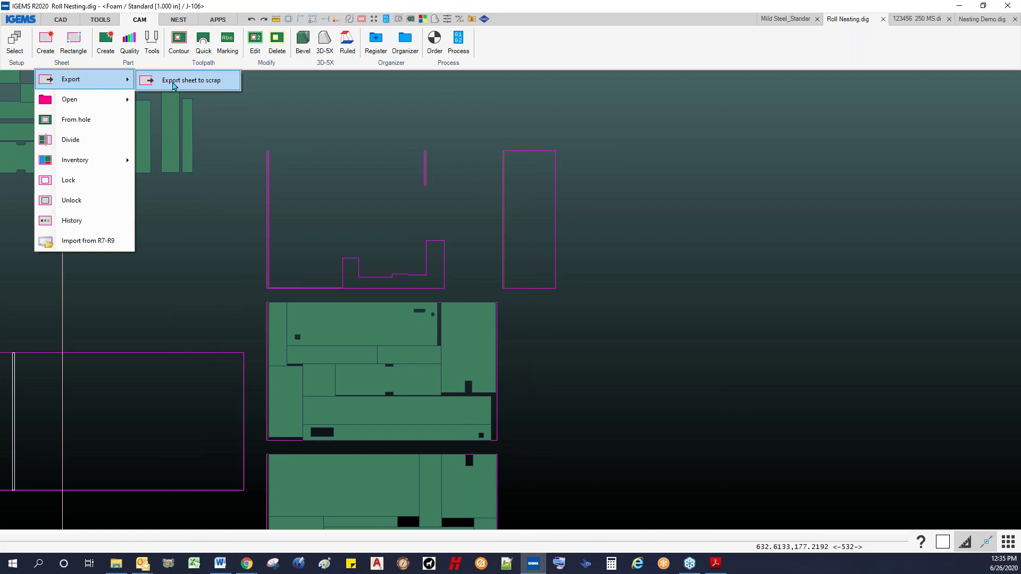
{"action": "left_click", "coordinate": [174, 81]}
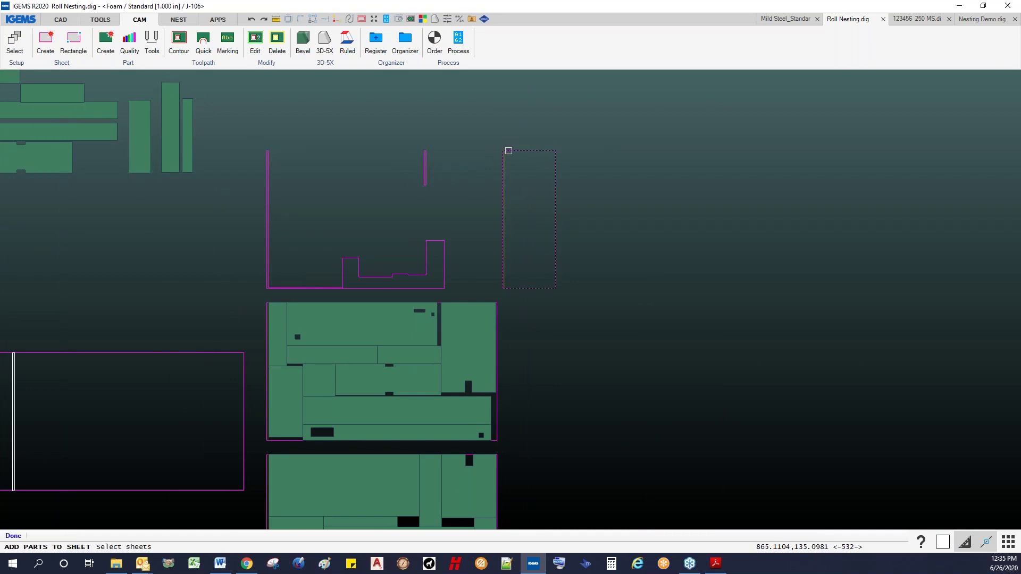
{"action": "left_click", "coordinate": [506, 151]}
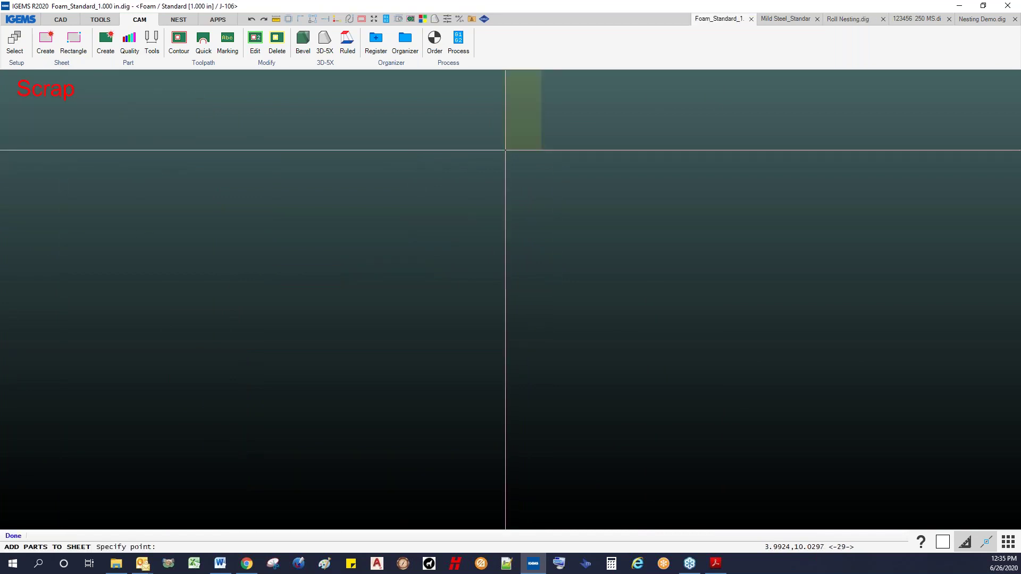
{"action": "scroll", "coordinate": [128, 428], "scroll_direction": "down", "scroll_amount": 1}
{"action": "left_click", "coordinate": [121, 433]}
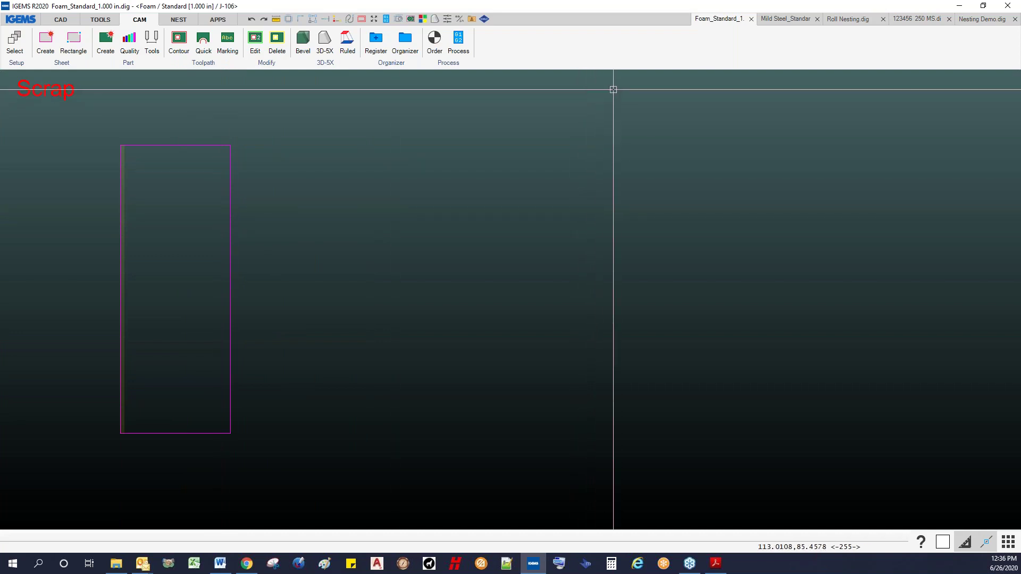
- Return to the Roll Nesting drawing with the source parts and the long divided roll sheet
{"action": "left_click", "coordinate": [846, 23]}
{"action": "scroll", "coordinate": [493, 207], "scroll_direction": "down", "scroll_amount": 5}
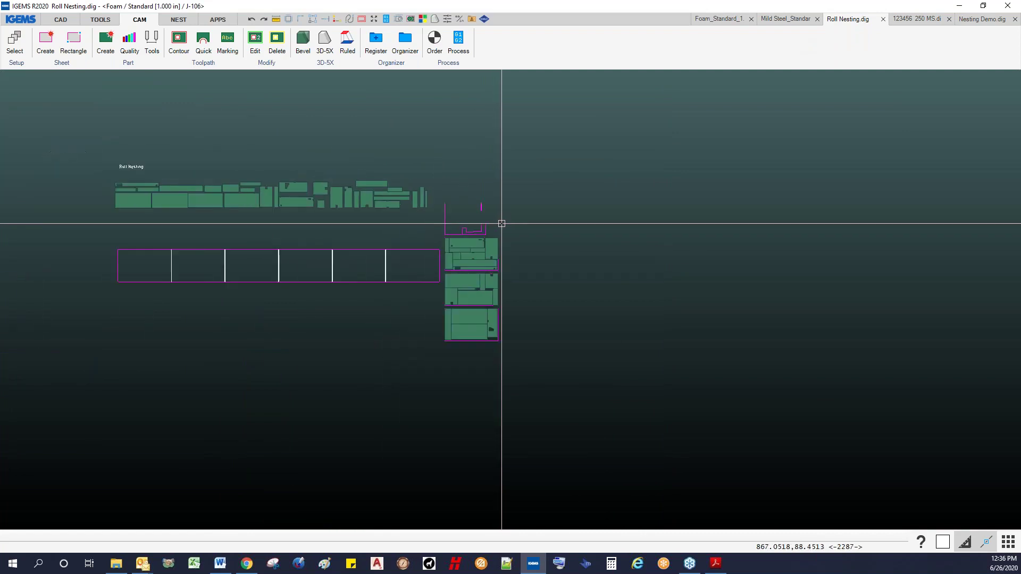
{"action": "scroll", "coordinate": [372, 243], "scroll_direction": "up", "scroll_amount": 3}
{"action": "middle_click_drag", "start_coordinate": [355, 243], "coordinate": [472, 244]}
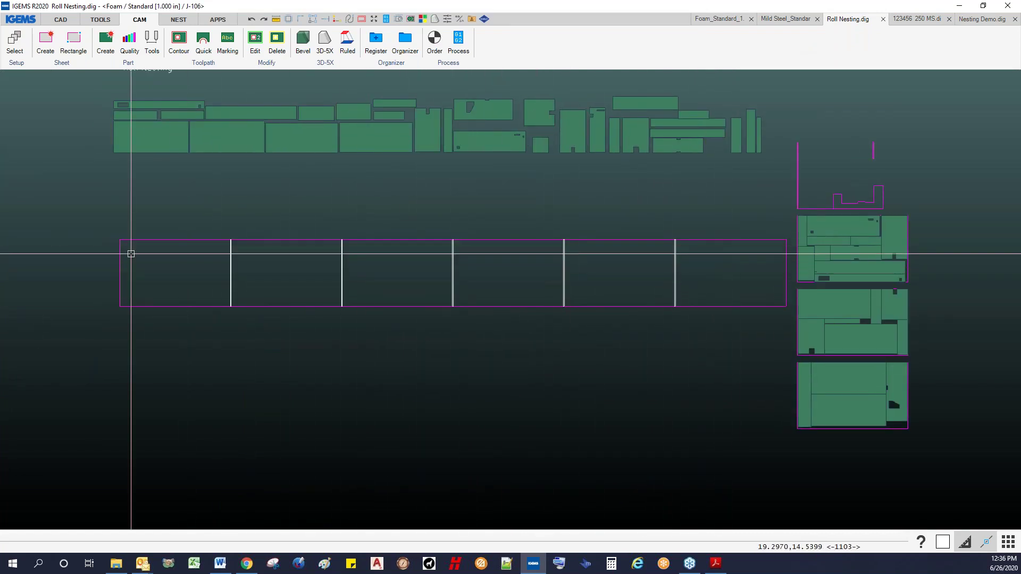
{"action": "left_click", "coordinate": [179, 19]}
{"action": "left_click", "coordinate": [305, 41]}
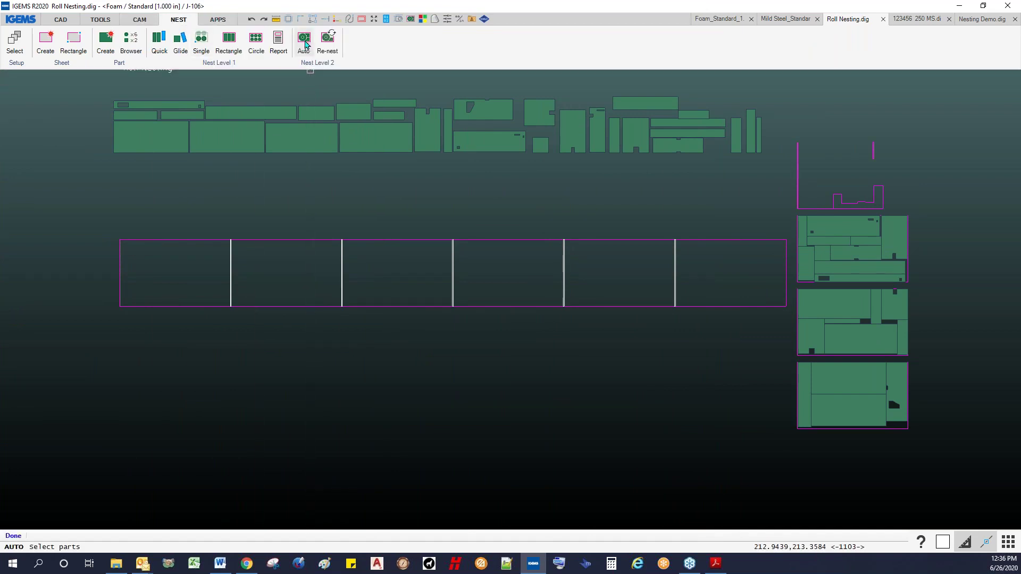
{"action": "left_click_drag", "start_coordinate": [99, 121], "coordinate": [766, 197]}
{"action": "right_click", "coordinate": [766, 197]}
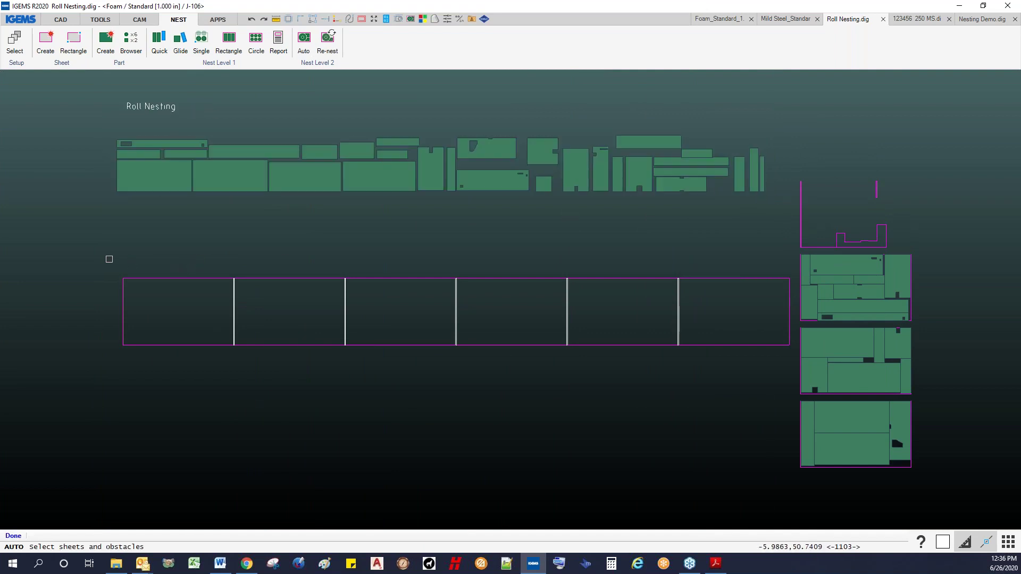
{"action": "left_click_drag", "start_coordinate": [90, 252], "coordinate": [796, 367]}
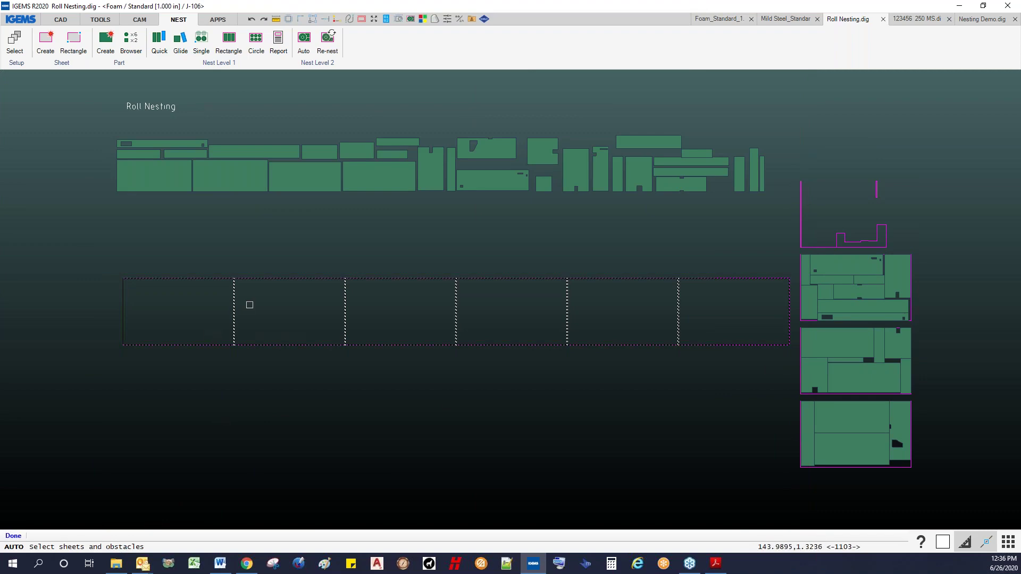
{"action": "scroll", "coordinate": [226, 334], "scroll_direction": "up", "scroll_amount": 3}
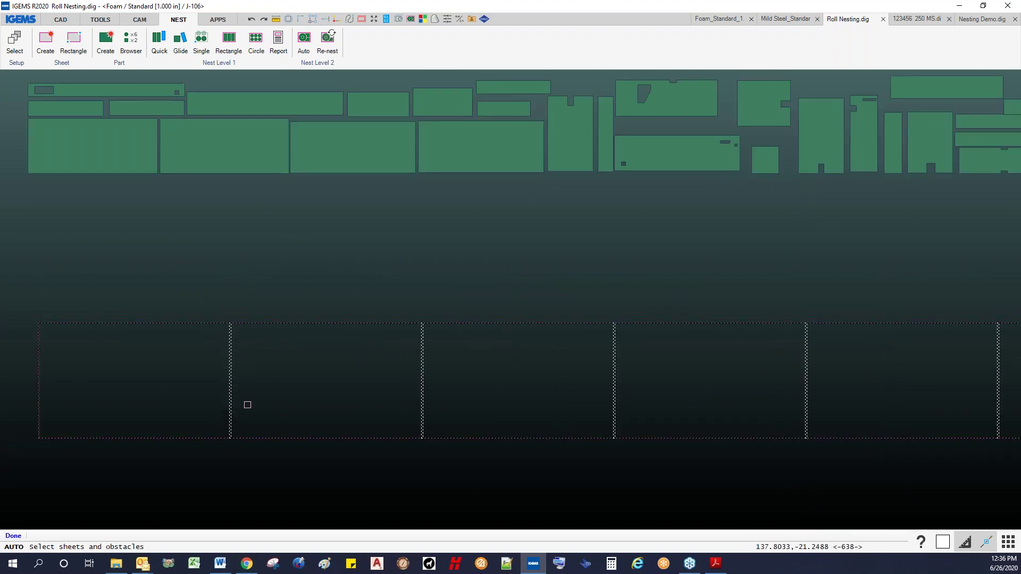
{"action": "scroll", "coordinate": [247, 405], "scroll_direction": "down", "scroll_amount": 3}
{"action": "right_click", "coordinate": [250, 392]}
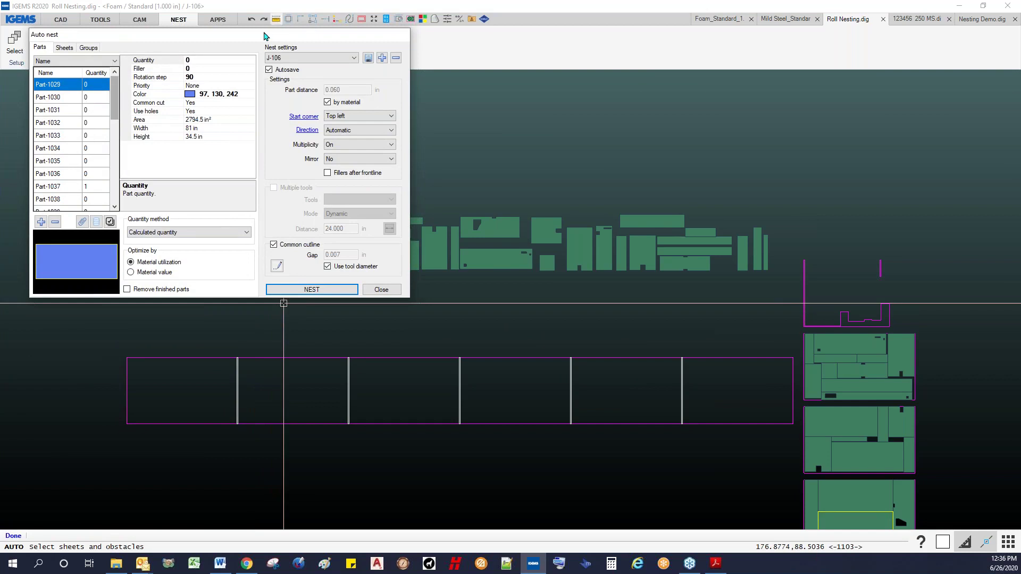
{"action": "left_click", "coordinate": [379, 289]}
- Undo the previous nesting, and auto nest all source parts with common cutlines on the long roll sheet with its dividing strips as obstacles
{"action": "scroll", "coordinate": [447, 278], "scroll_direction": "down", "scroll_amount": 3}
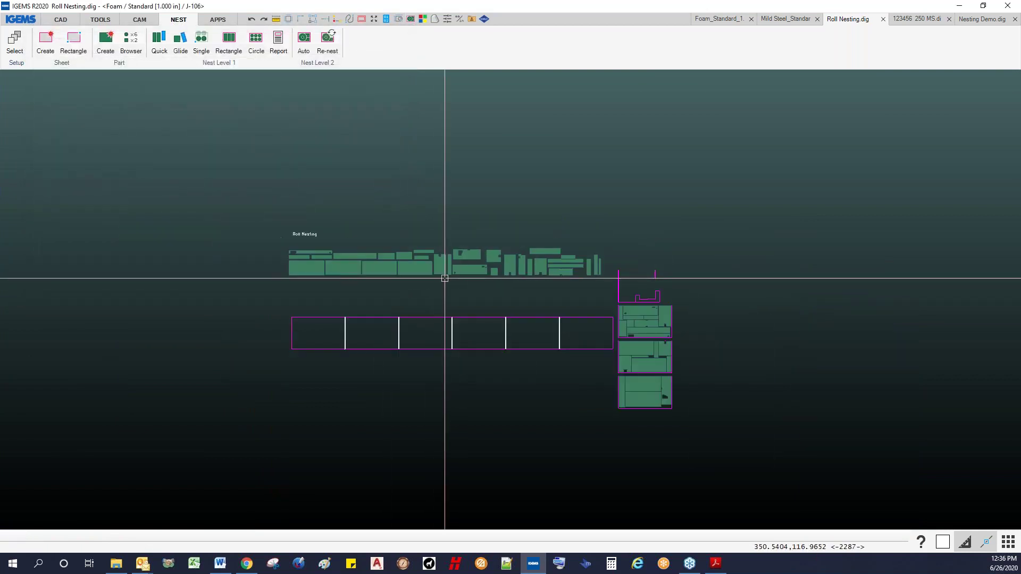
{"action": "middle_click_drag", "start_coordinate": [447, 278], "coordinate": [341, 237]}
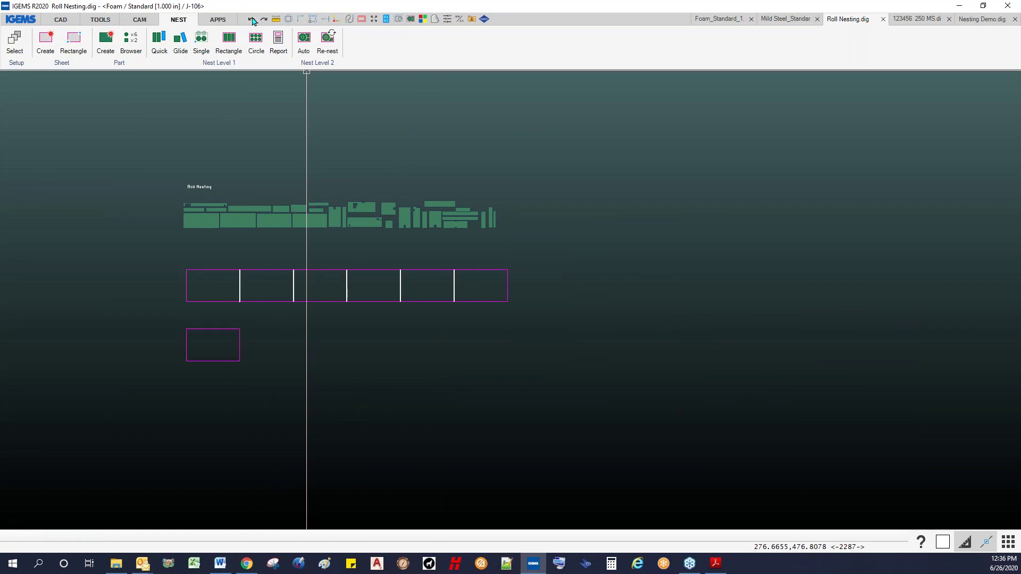
{"action": "left_click", "coordinate": [304, 40]}
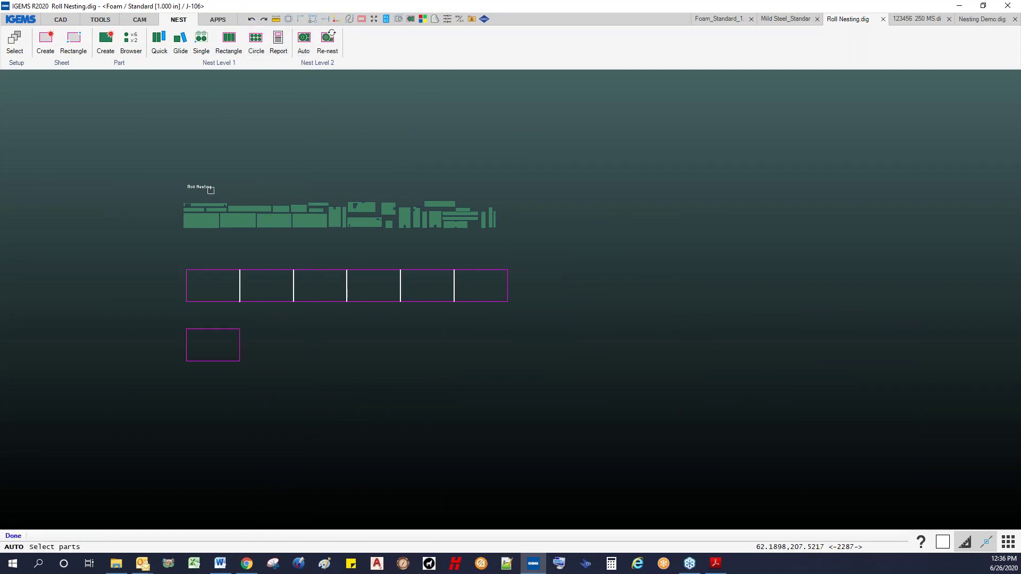
{"action": "left_click_drag", "start_coordinate": [163, 185], "coordinate": [588, 243]}
{"action": "right_click", "coordinate": [587, 242]}
{"action": "left_click_drag", "start_coordinate": [165, 251], "coordinate": [537, 310]}
{"action": "right_click", "coordinate": [537, 309]}
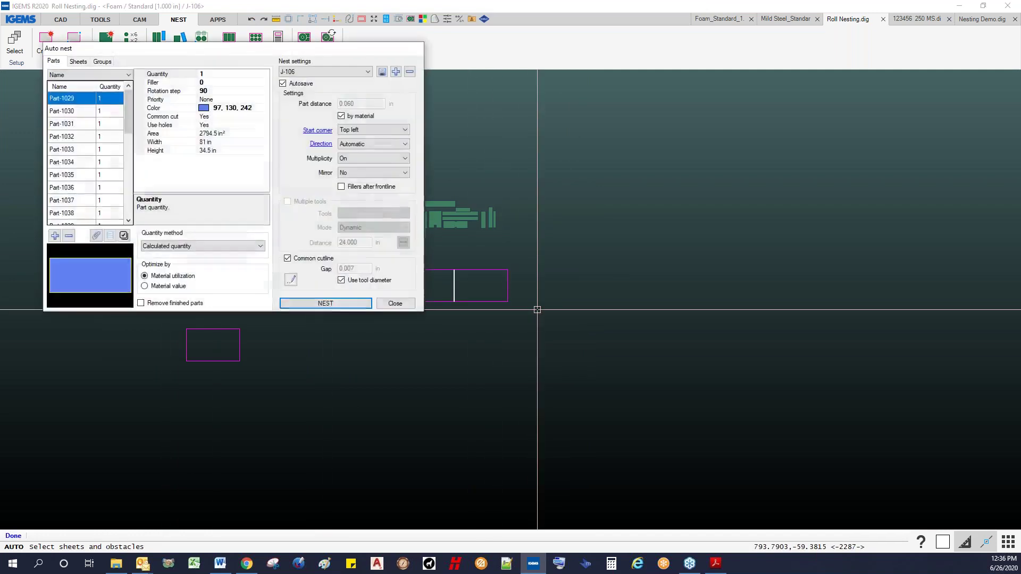
{"action": "left_click_drag", "start_coordinate": [128, 112], "coordinate": [141, 93]}
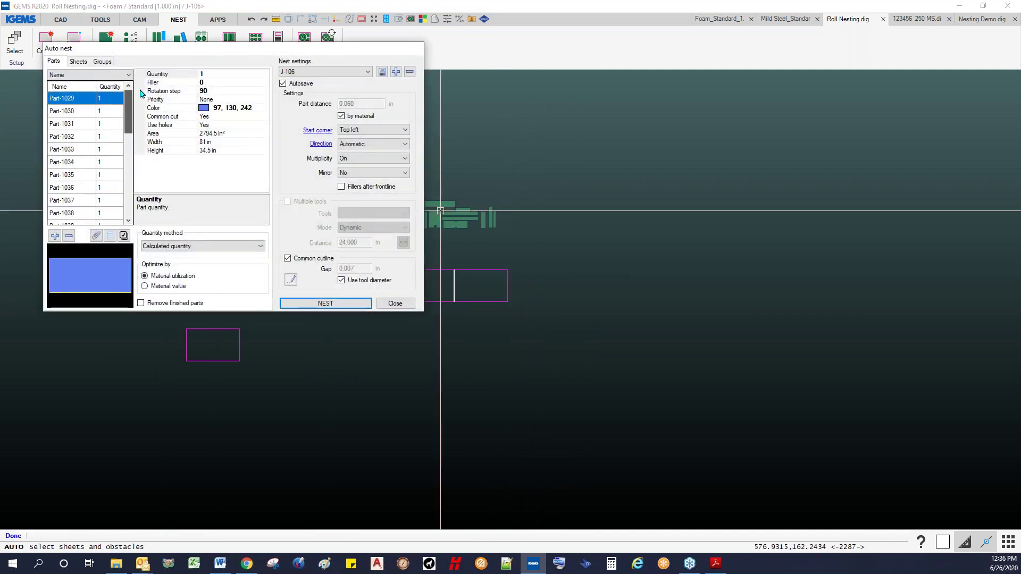
{"action": "left_click", "coordinate": [325, 304]}
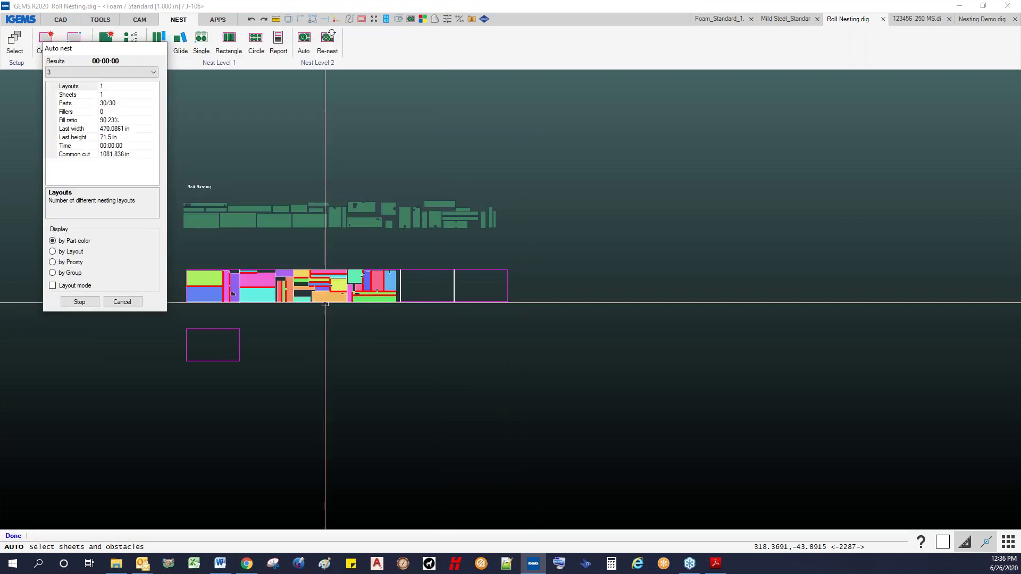
- Examine how the nested parts keep clear of the roll's dividing strips, and stop the nesting to place the layout
{"action": "scroll", "coordinate": [260, 282], "scroll_direction": "up", "scroll_amount": 10}
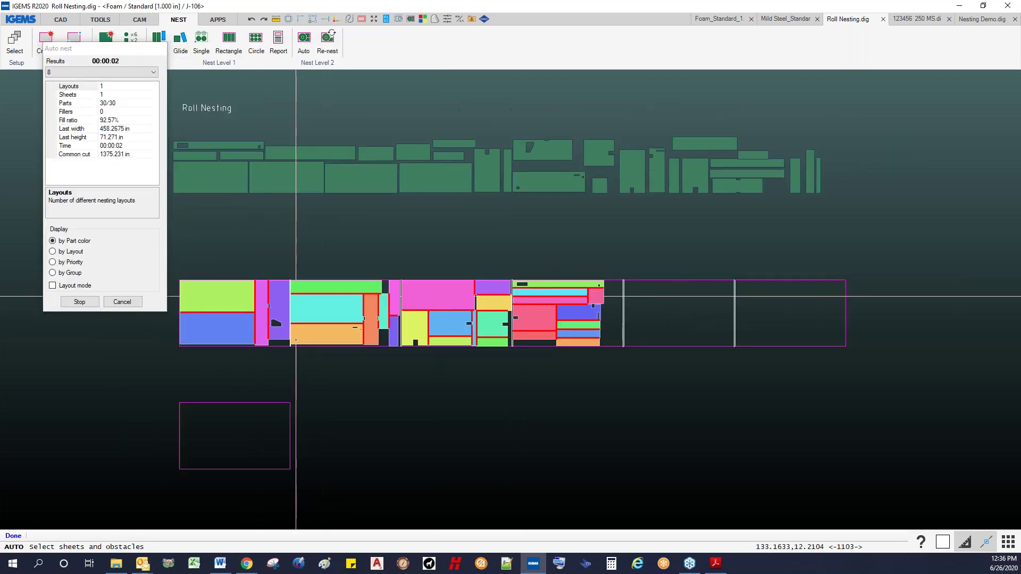
{"action": "scroll", "coordinate": [307, 183], "scroll_direction": "up", "scroll_amount": 3}
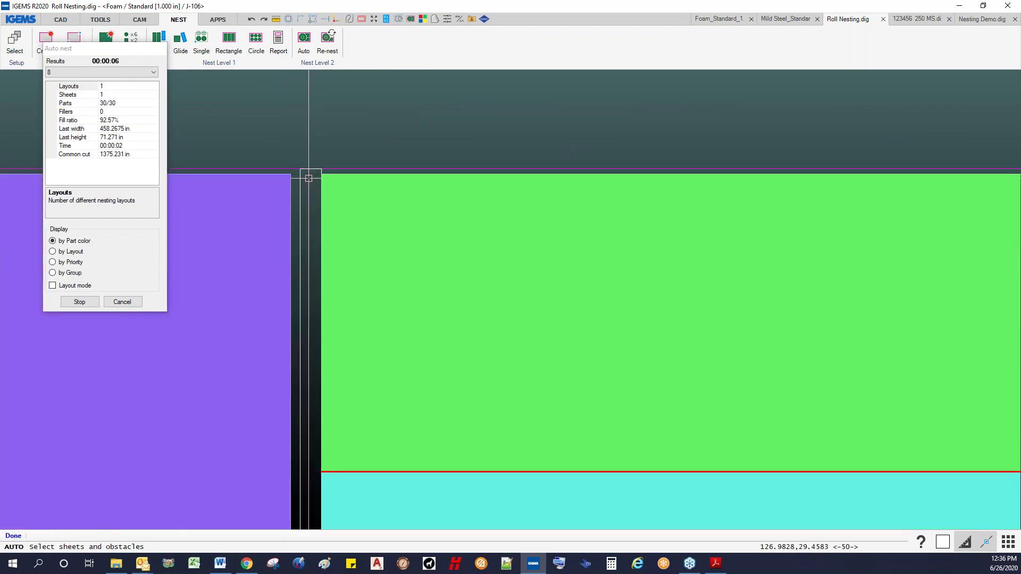
{"action": "scroll", "coordinate": [310, 179], "scroll_direction": "down", "scroll_amount": 5}
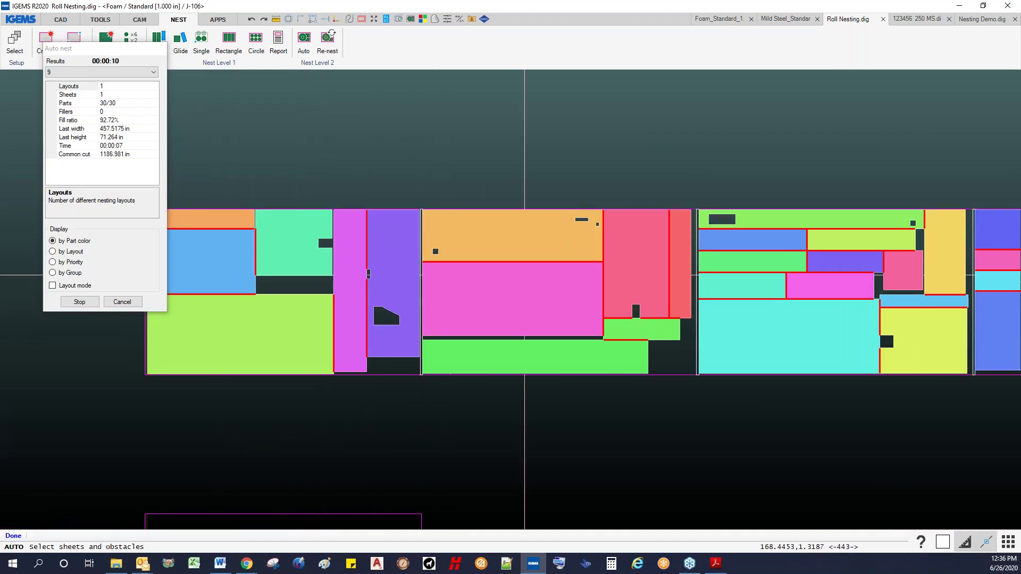
{"action": "scroll", "coordinate": [321, 292], "scroll_direction": "down", "scroll_amount": 3}
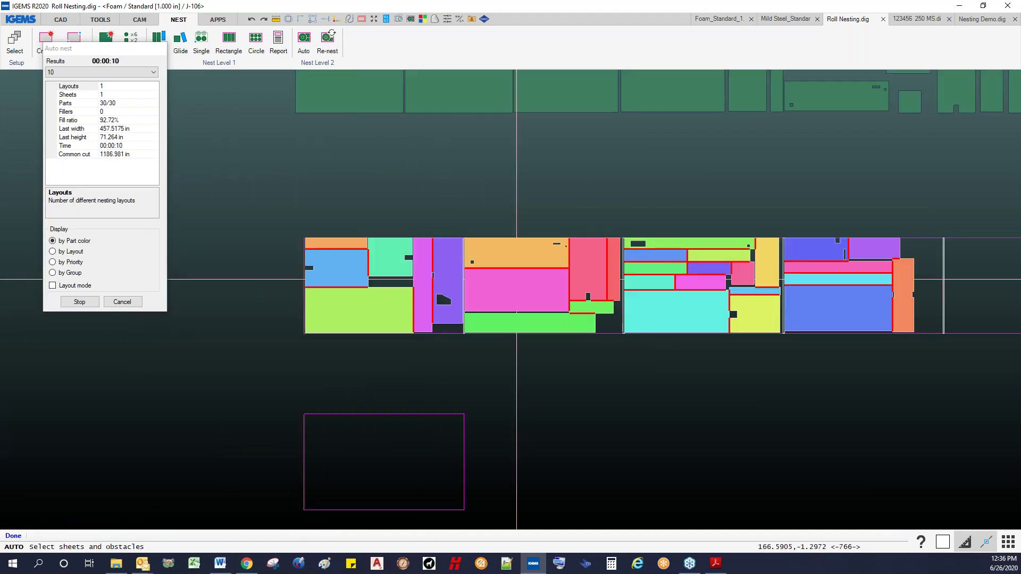
{"action": "left_click", "coordinate": [80, 302]}
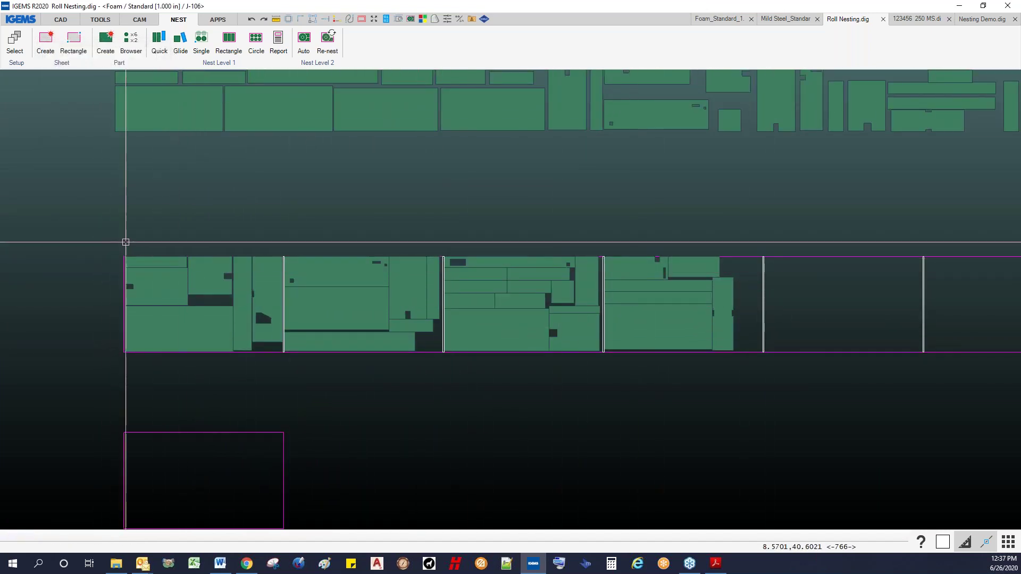
{"action": "scroll", "coordinate": [647, 239], "scroll_direction": "down", "scroll_amount": 2}
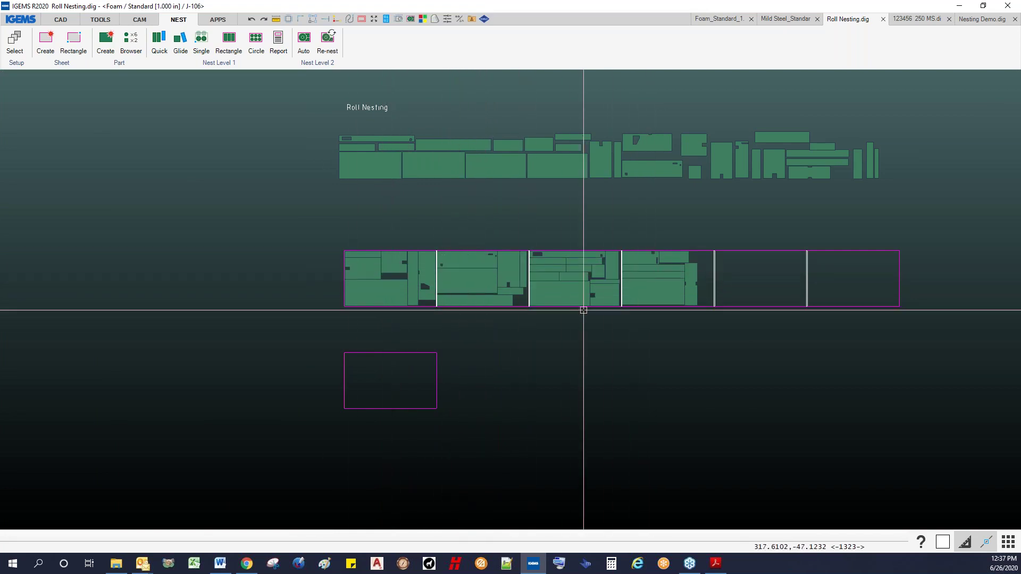
{"action": "scroll", "coordinate": [583, 310], "scroll_direction": "down", "scroll_amount": 4}
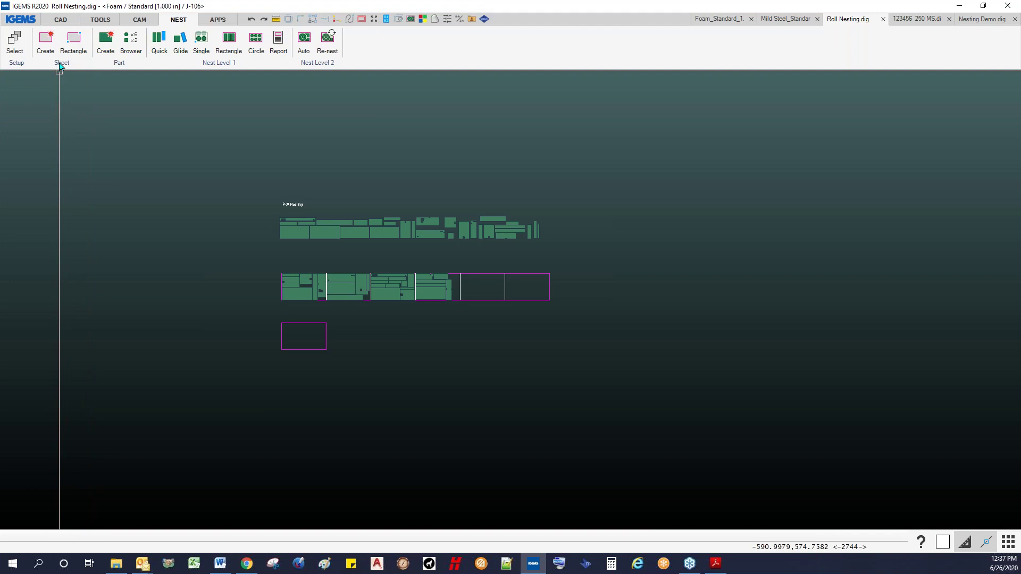
{"action": "scroll", "coordinate": [63, 65], "scroll_direction": "up", "scroll_amount": 1}
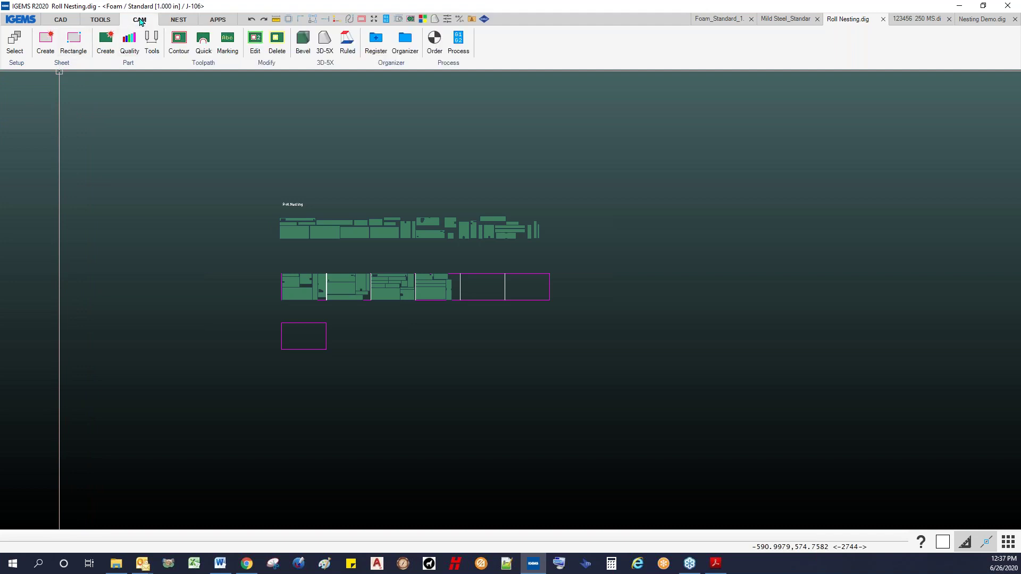
{"action": "left_click", "coordinate": [64, 64]}
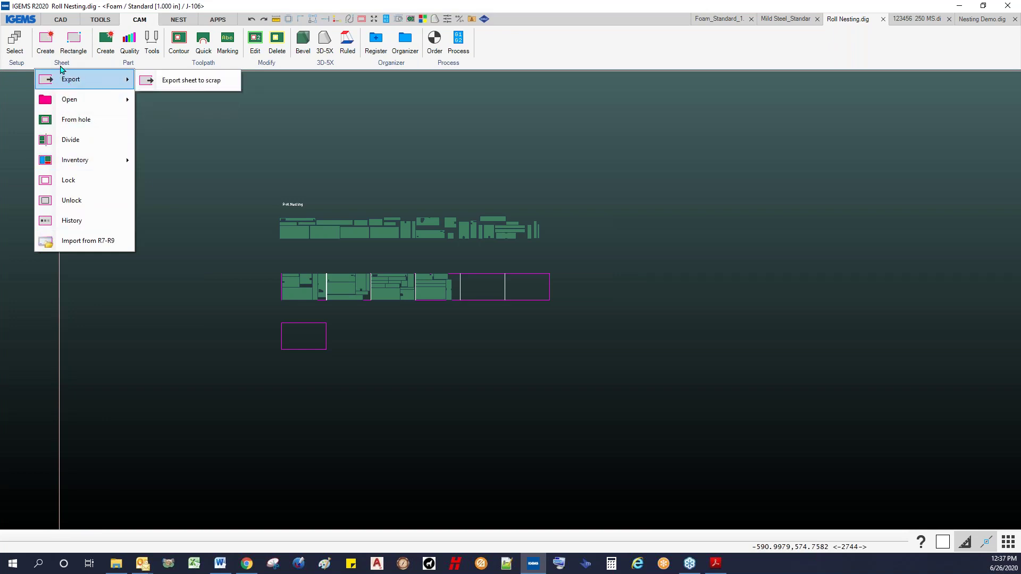
{"action": "left_click", "coordinate": [127, 123]}
{"action": "scroll", "coordinate": [449, 380], "scroll_direction": "up", "scroll_amount": 5}
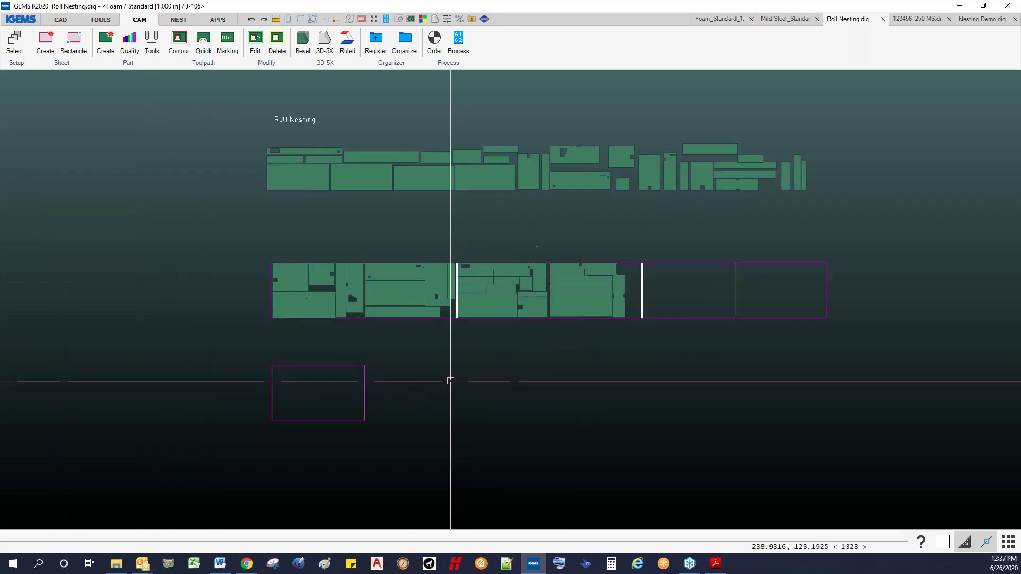
{"action": "left_click", "coordinate": [60, 20]}
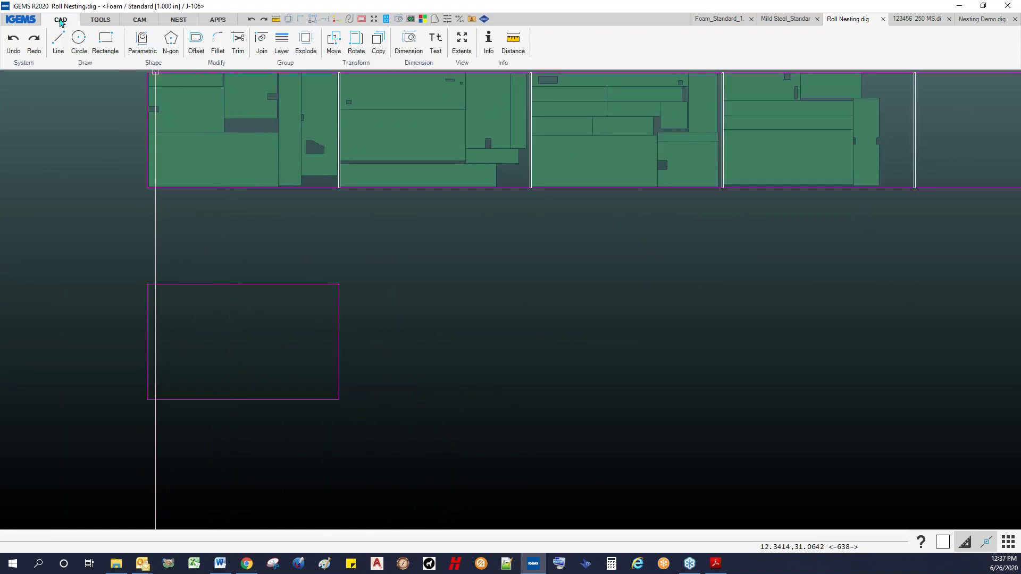
{"action": "scroll", "coordinate": [592, 125], "scroll_direction": "down", "scroll_amount": 3}
- Look through the open drawings and switch to the Nesting Demo drawing with its three nested mild steel sheets
{"action": "left_click", "coordinate": [794, 24]}
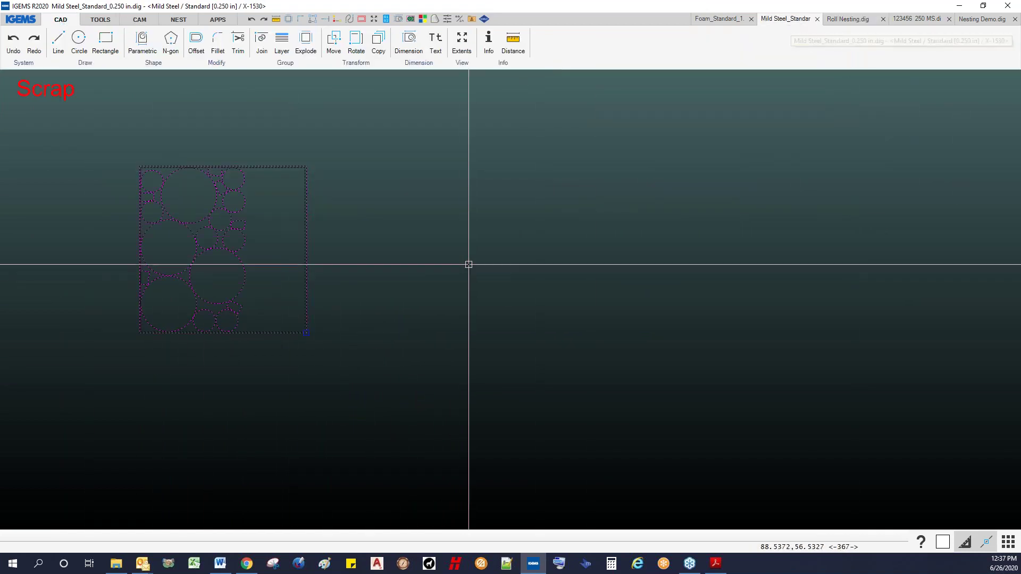
{"action": "left_click", "coordinate": [732, 21]}
{"action": "left_click", "coordinate": [847, 20]}
{"action": "left_click", "coordinate": [917, 19]}
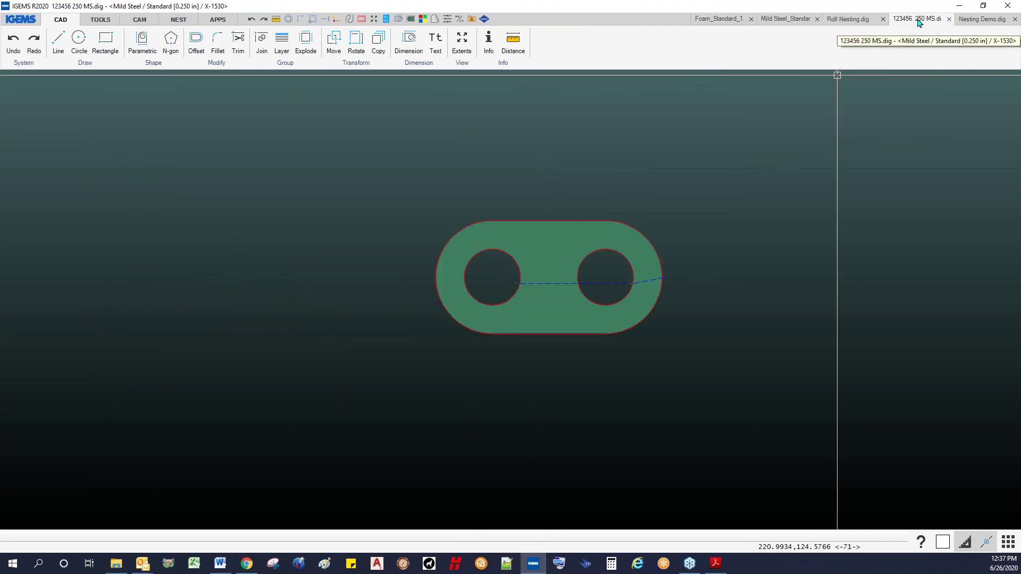
{"action": "left_click", "coordinate": [980, 19]}
{"action": "scroll", "coordinate": [515, 191], "scroll_direction": "up", "scroll_amount": 6}
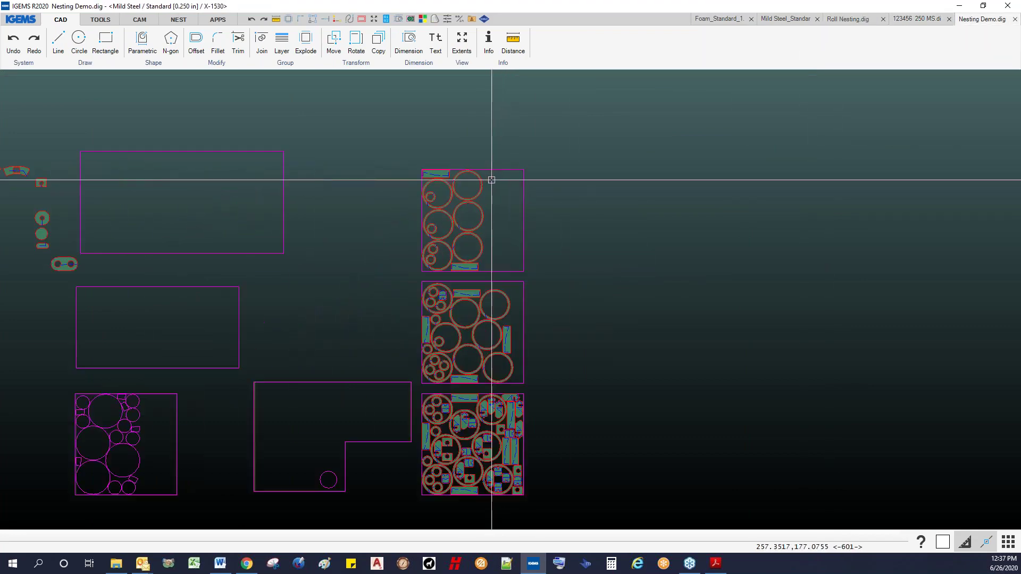
{"action": "scroll", "coordinate": [383, 372], "scroll_direction": "down", "scroll_amount": 3}
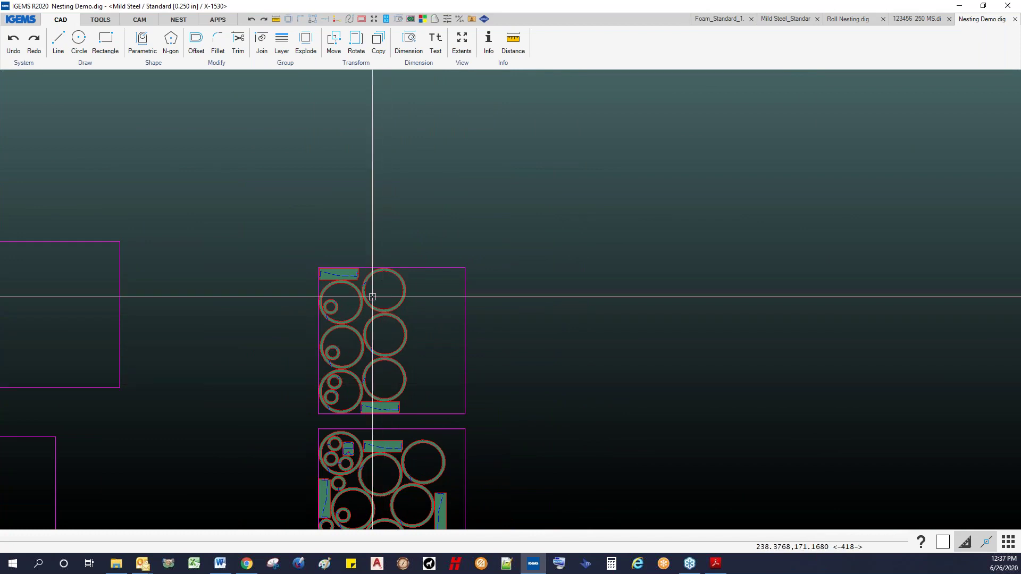
{"action": "middle_click_drag", "start_coordinate": [381, 388], "coordinate": [312, 336]}
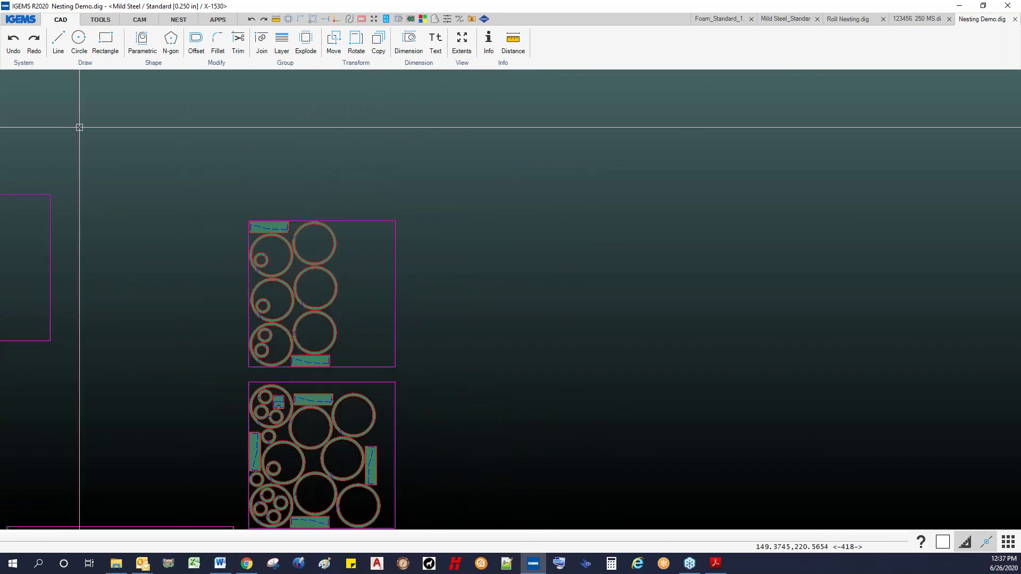
- Create three circular sub-sheets from the holes of the empty large rings on the uppermost nested sheet, placing them in a column beside it
{"action": "left_click", "coordinate": [142, 24]}
{"action": "left_click", "coordinate": [81, 66]}
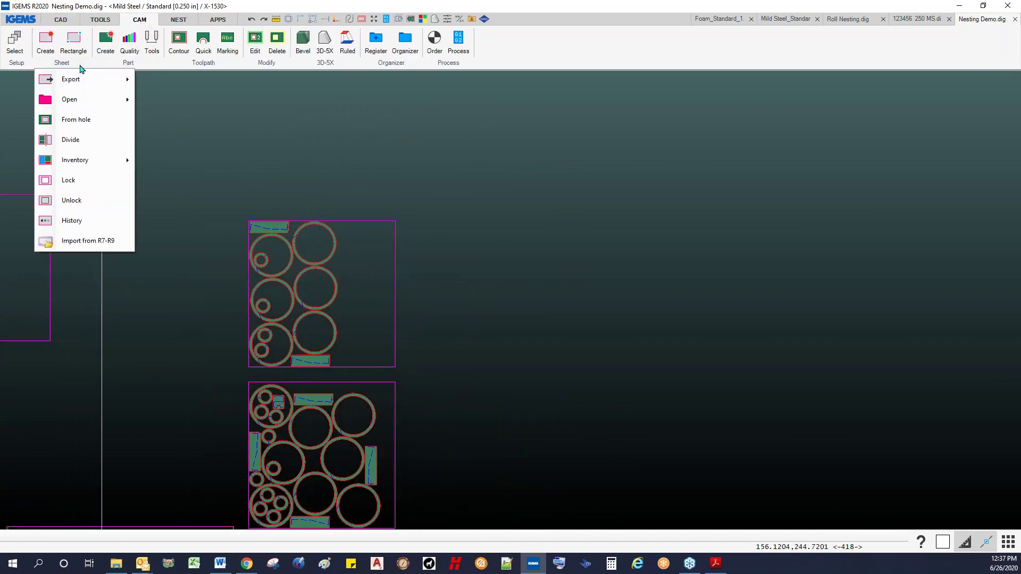
{"action": "left_click", "coordinate": [72, 123]}
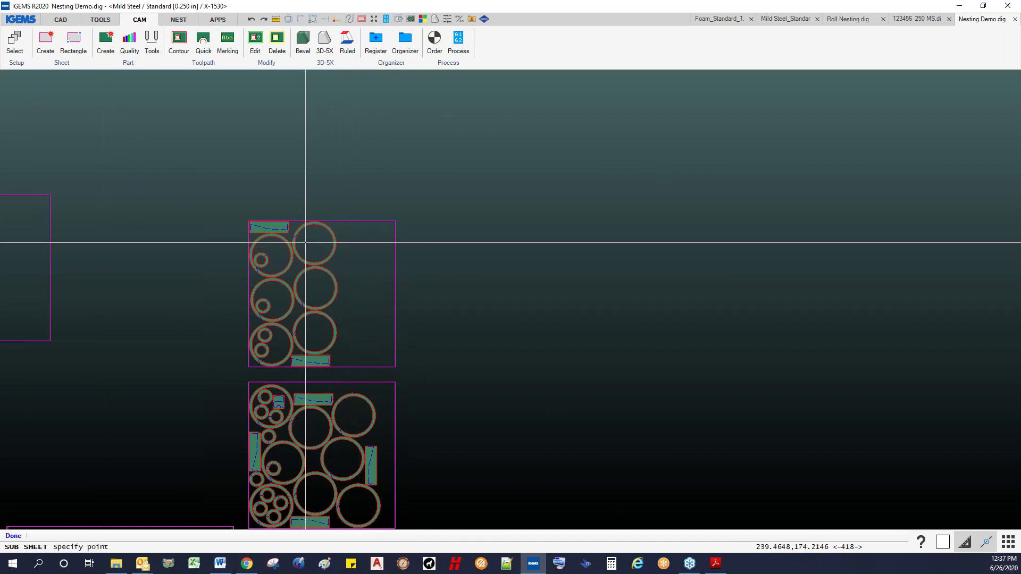
{"action": "left_click", "coordinate": [466, 243]}
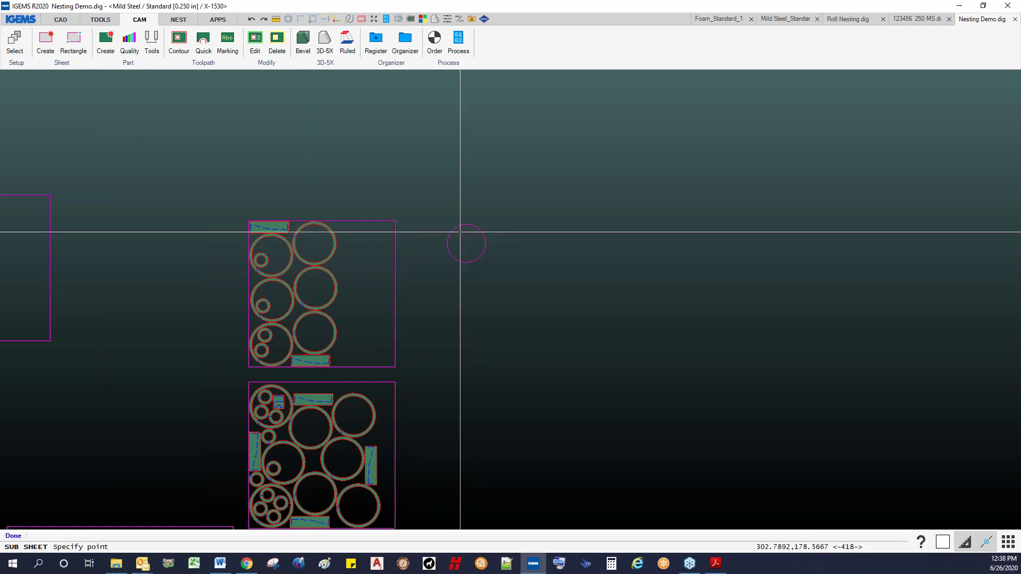
{"action": "left_click", "coordinate": [462, 288]}
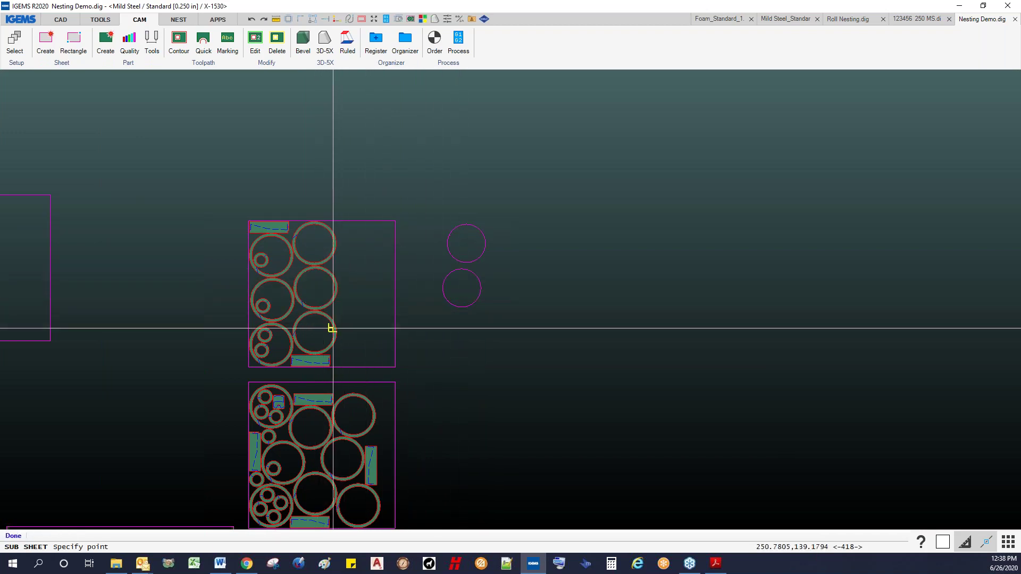
{"action": "left_click", "coordinate": [463, 333]}
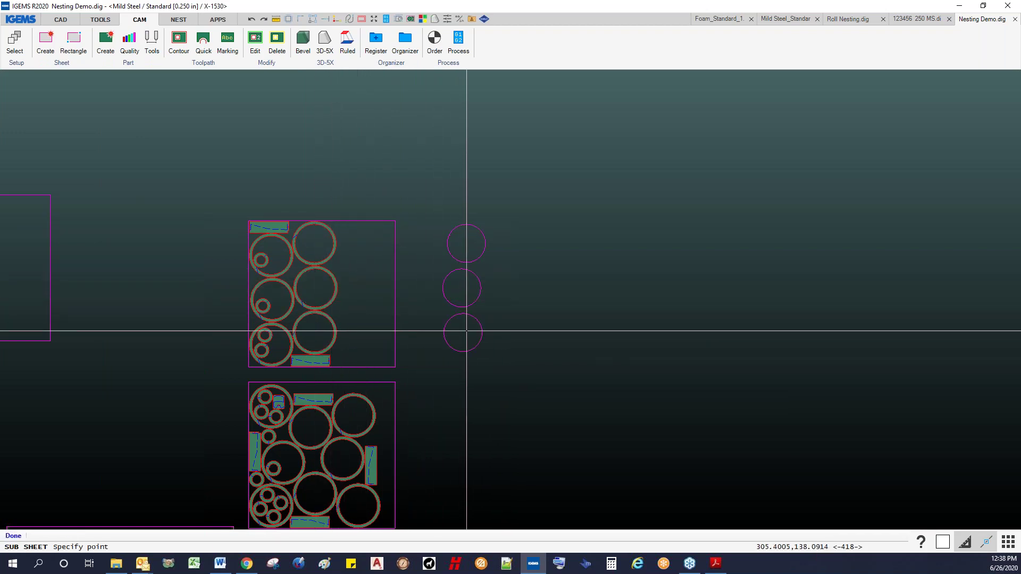
- Run a sheet inventory on the uppermost nested sheet to check its size category, area and weight, and close the results
{"action": "left_click", "coordinate": [62, 63]}
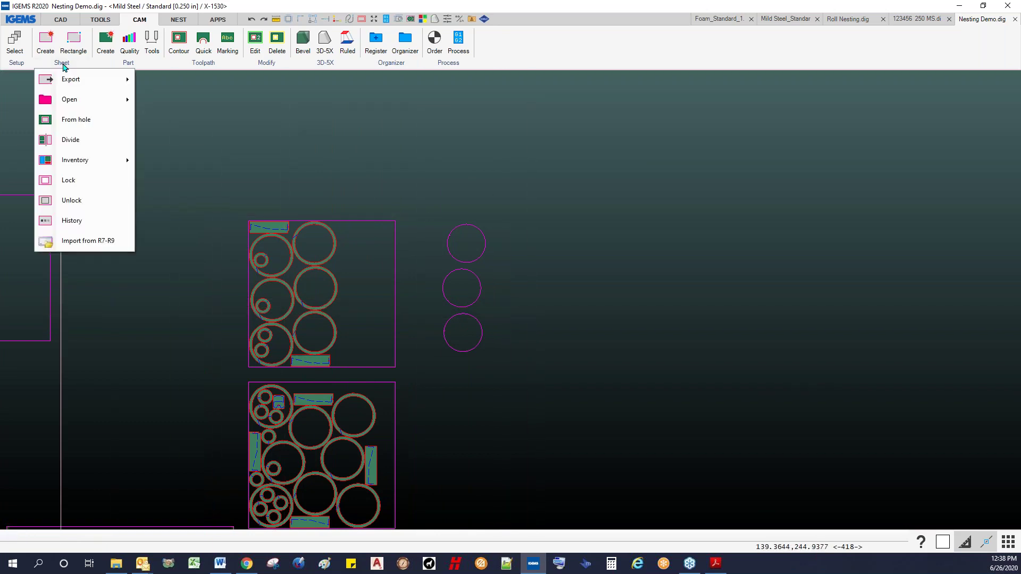
{"action": "left_click", "coordinate": [97, 161]}
{"action": "scroll", "coordinate": [263, 219], "scroll_direction": "down", "scroll_amount": 2}
{"action": "scroll", "coordinate": [263, 219], "scroll_direction": "down", "scroll_amount": 2}
{"action": "middle_click_drag", "start_coordinate": [251, 222], "coordinate": [247, 202]}
{"action": "left_click_drag", "start_coordinate": [233, 192], "coordinate": [306, 254]}
{"action": "right_click", "coordinate": [305, 252]}
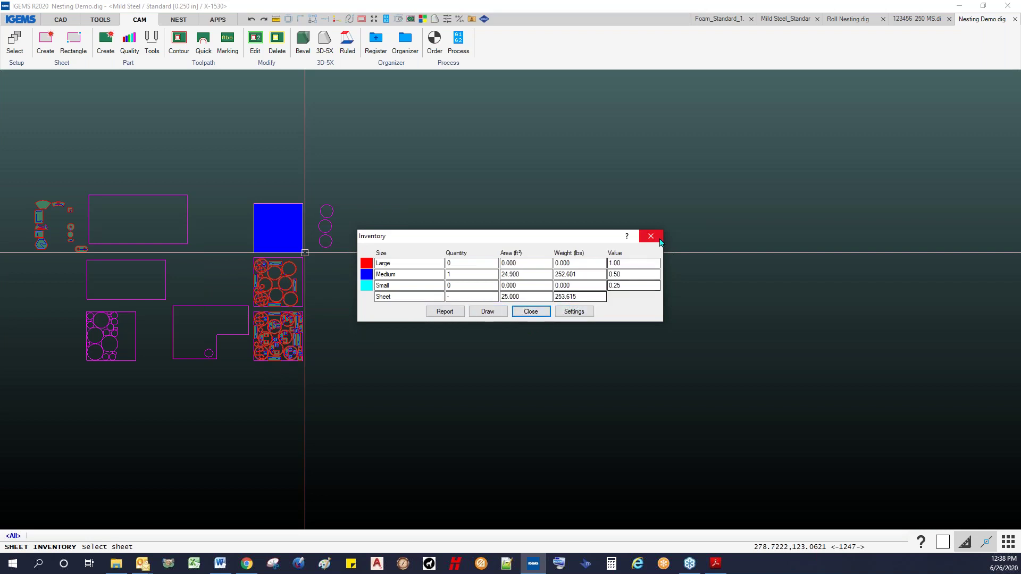
{"action": "left_click", "coordinate": [650, 237]}
{"action": "scroll", "coordinate": [252, 296], "scroll_direction": "up", "scroll_amount": 2}
{"action": "middle_click_drag", "start_coordinate": [275, 298], "coordinate": [344, 300]}
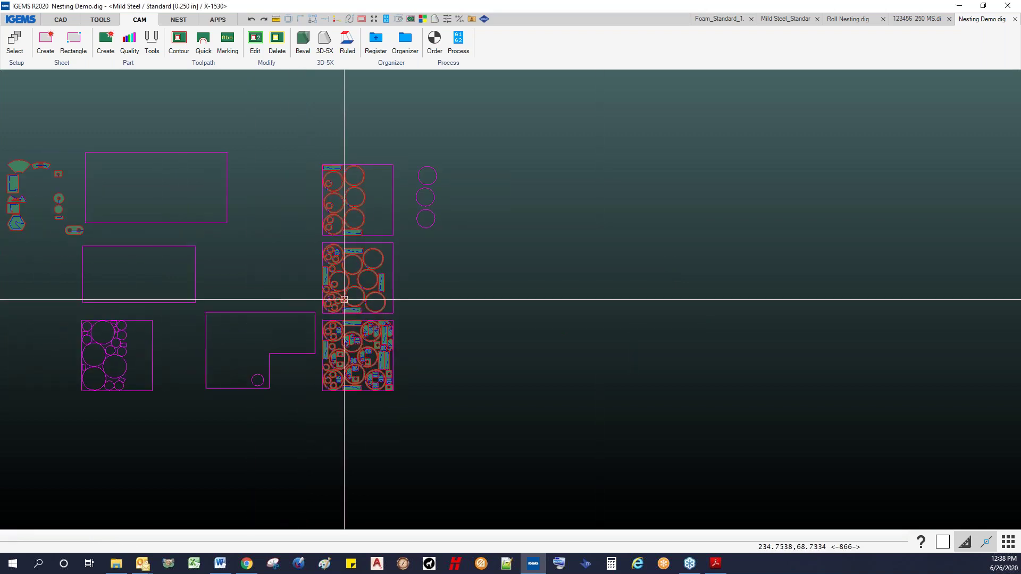
- Unlock the partly cut square remnant sheet to inspect its cut contours and part labels, and revert it to its locked form
{"action": "left_click", "coordinate": [49, 63]}
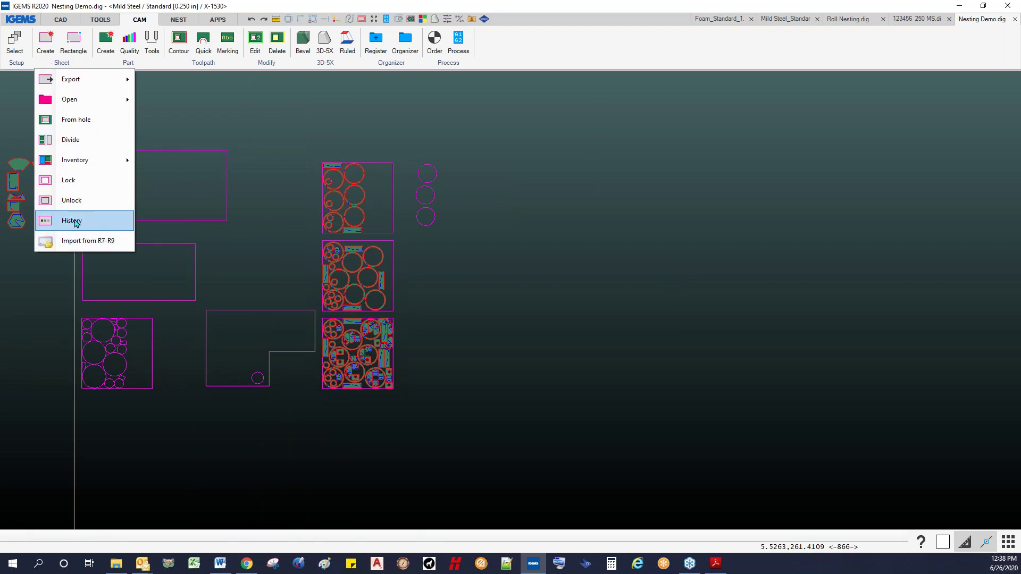
{"action": "left_click", "coordinate": [68, 201]}
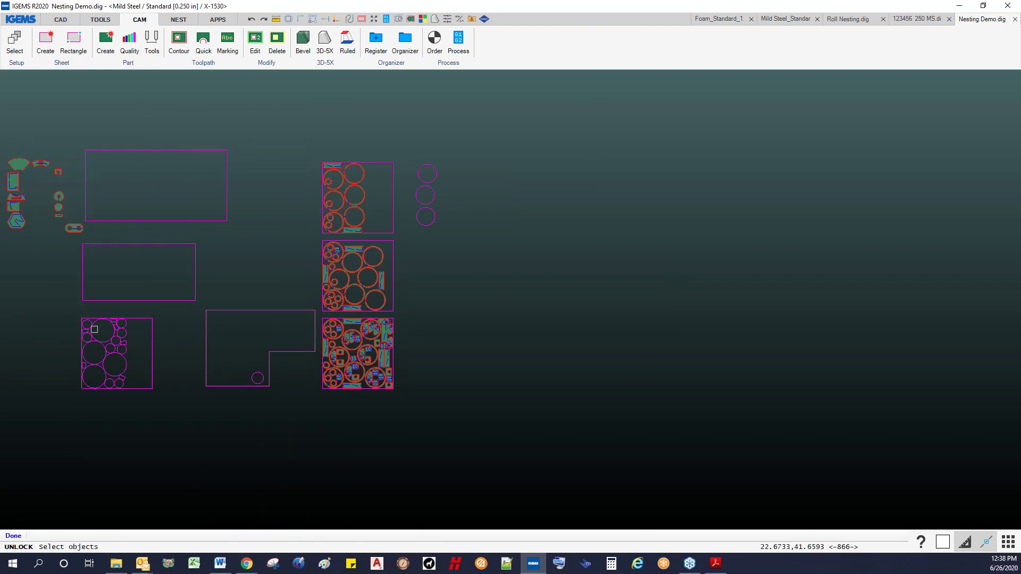
{"action": "scroll", "coordinate": [110, 346], "scroll_direction": "up", "scroll_amount": 4}
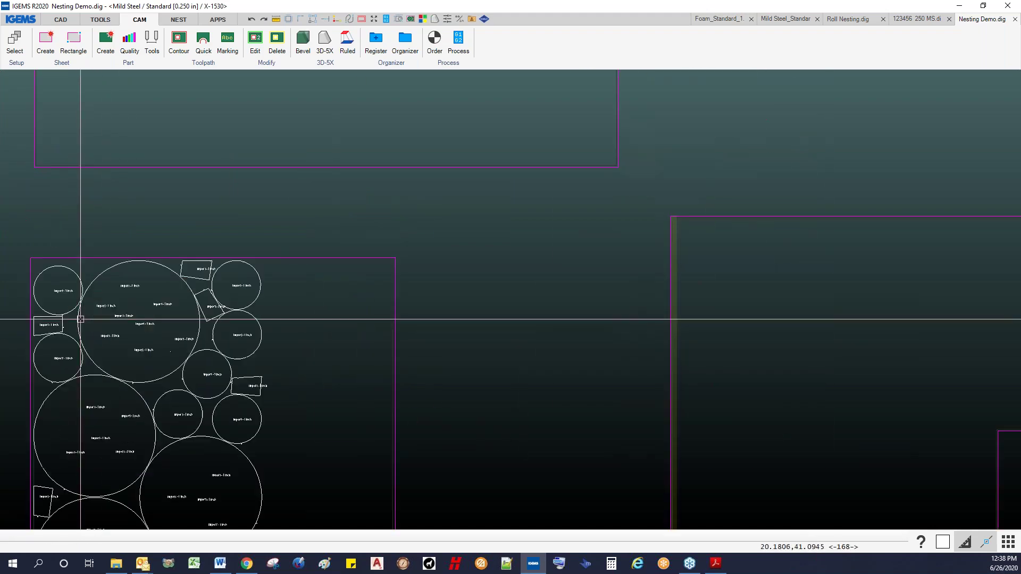
{"action": "scroll", "coordinate": [215, 330], "scroll_direction": "up", "scroll_amount": 1}
{"action": "scroll", "coordinate": [259, 336], "scroll_direction": "down", "scroll_amount": 2}
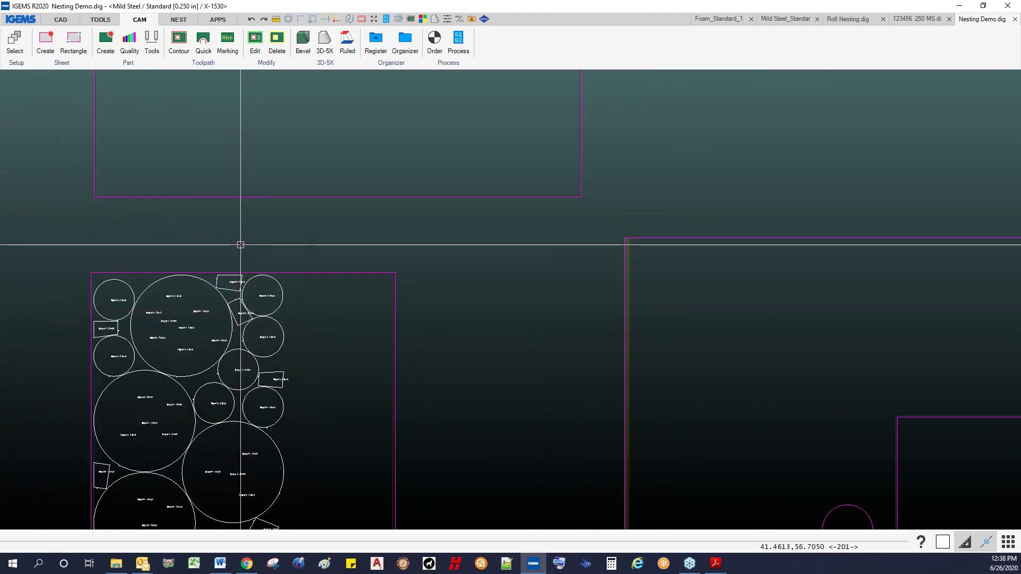
{"action": "scroll", "coordinate": [240, 245], "scroll_direction": "down", "scroll_amount": 2}
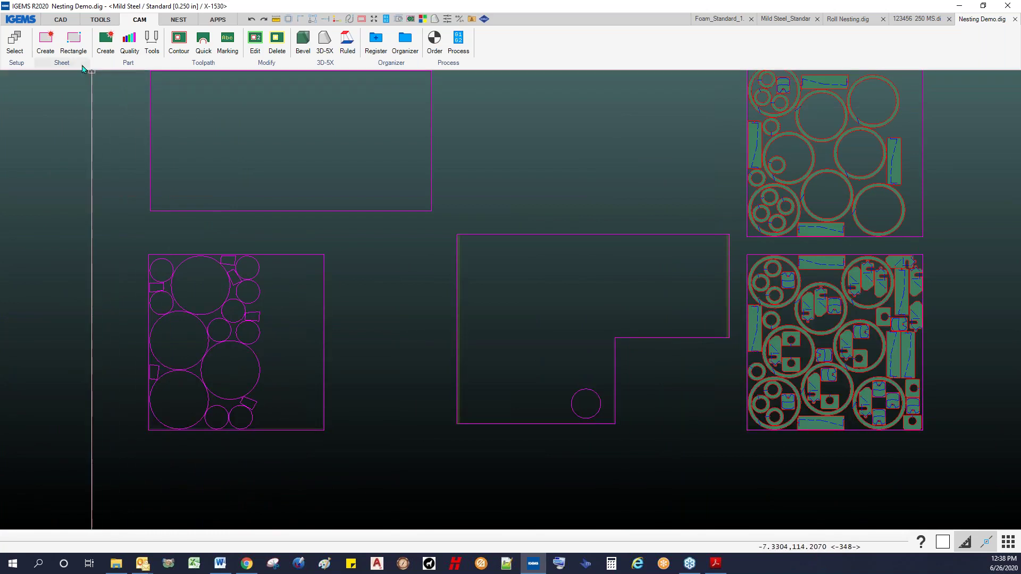
- Examine the cutting history of the square remnant sheet, highlighting each listed part on the sheet, and close the history
{"action": "left_click", "coordinate": [62, 63]}
{"action": "left_click", "coordinate": [71, 221]}
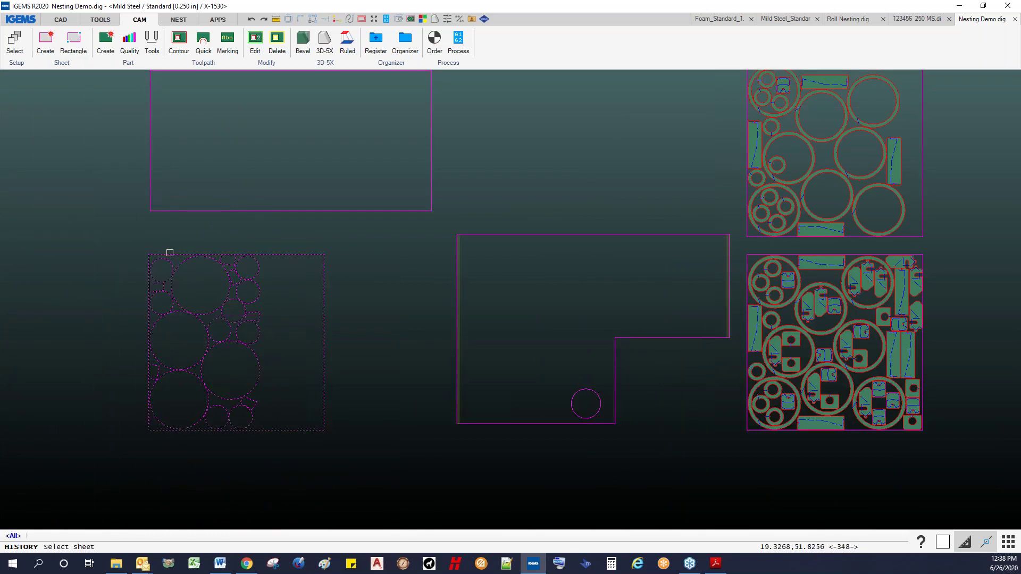
{"action": "left_click", "coordinate": [170, 253]}
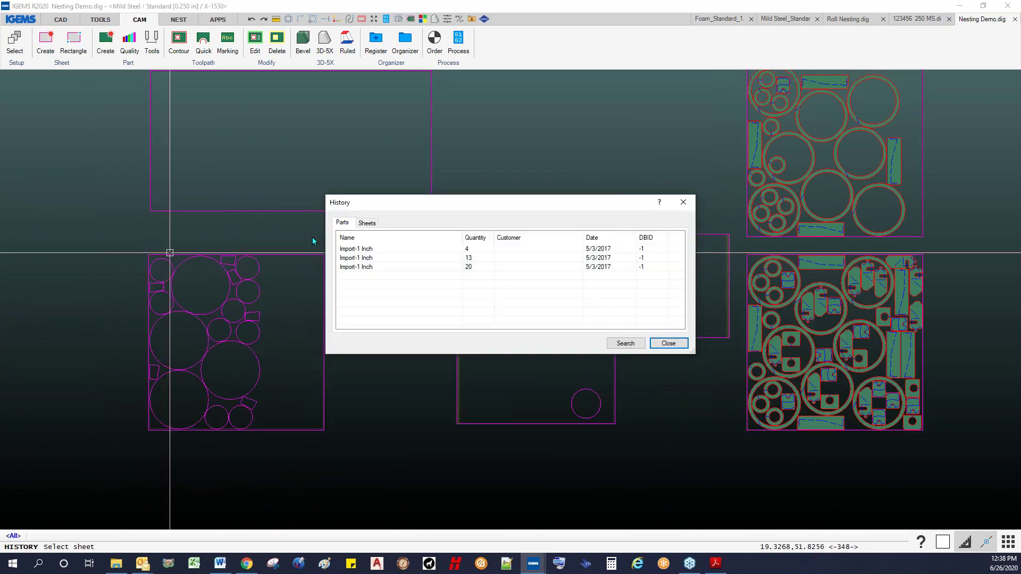
{"action": "left_click", "coordinate": [367, 253]}
{"action": "left_click", "coordinate": [367, 259]}
{"action": "left_click", "coordinate": [368, 267]}
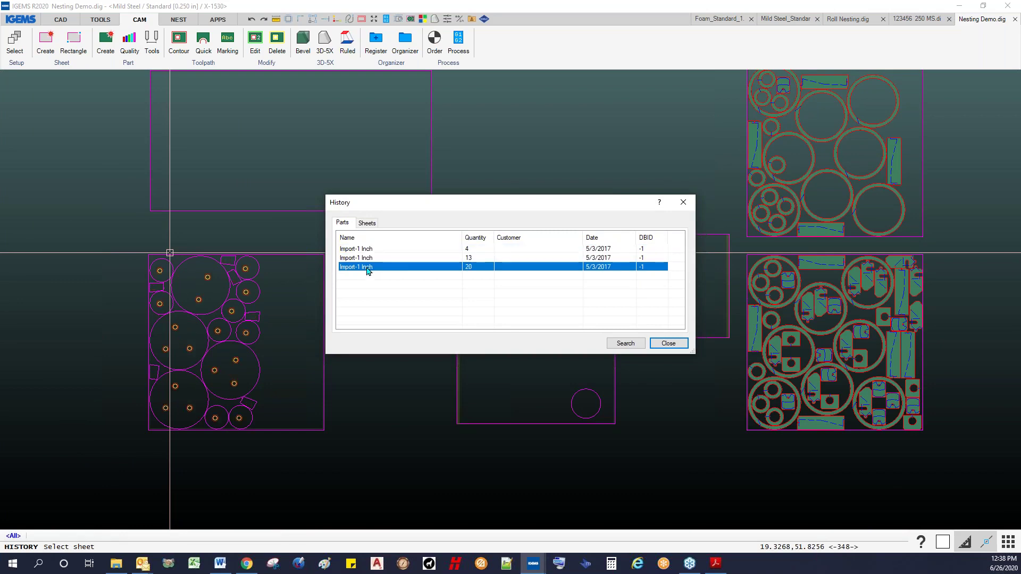
{"action": "left_click", "coordinate": [474, 258]}
{"action": "left_click", "coordinate": [475, 267]}
{"action": "left_click", "coordinate": [668, 343]}
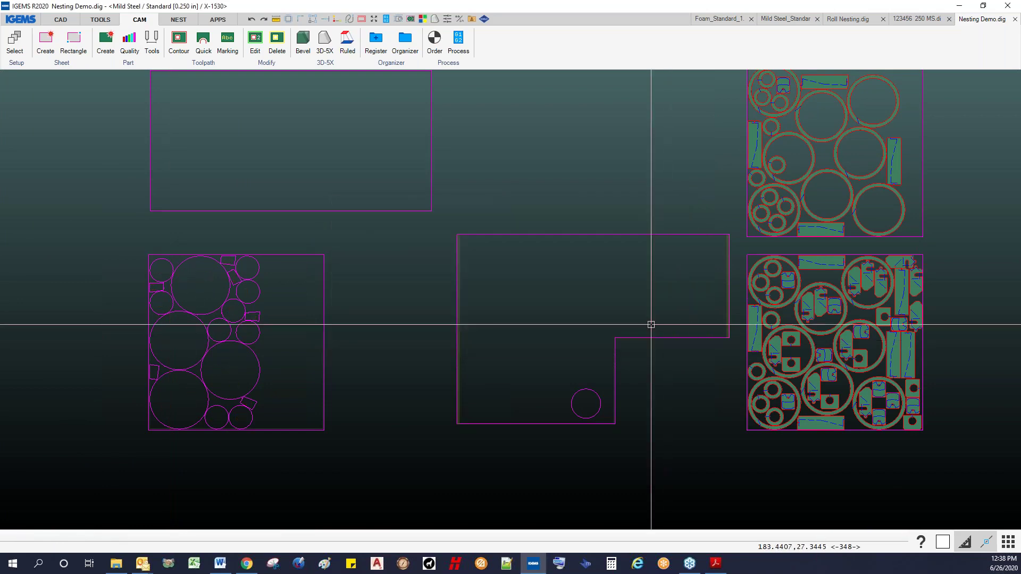
- Generate a nest report covering the three nested square sheets
{"action": "left_click", "coordinate": [62, 64]}
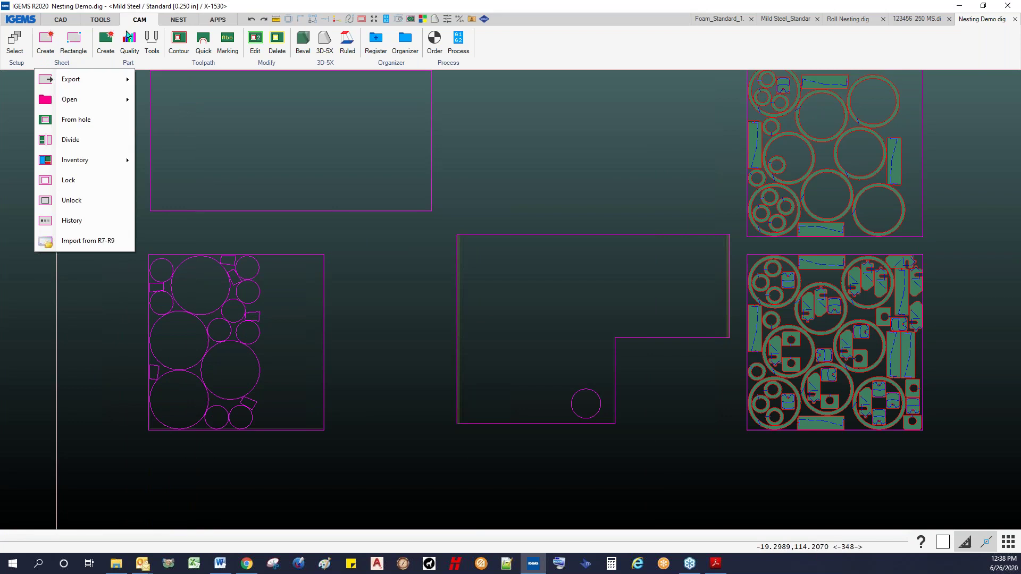
{"action": "left_click", "coordinate": [178, 20]}
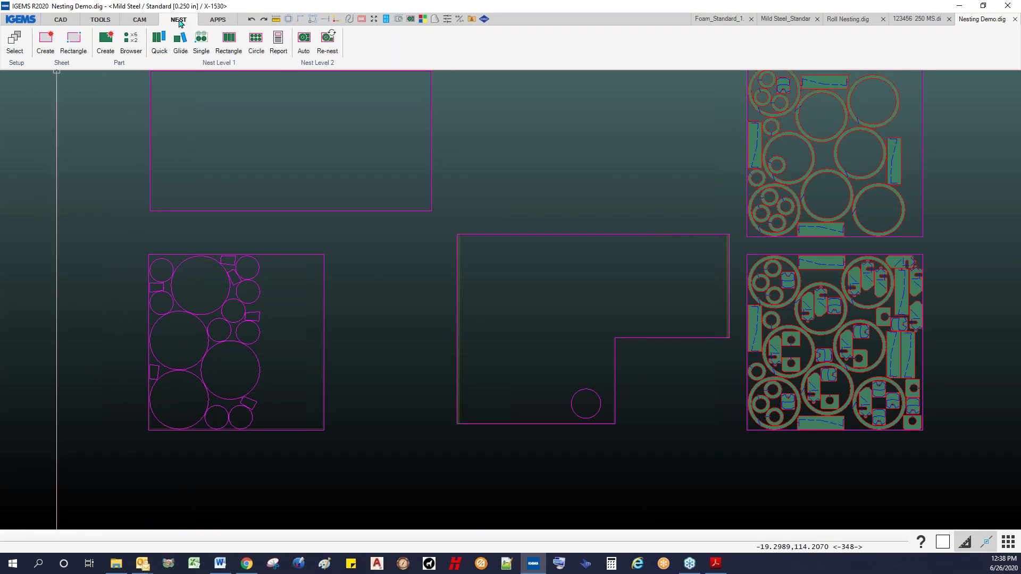
{"action": "middle_click_drag", "start_coordinate": [379, 138], "coordinate": [361, 159]}
{"action": "middle_click_drag", "start_coordinate": [313, 96], "coordinate": [225, 130]}
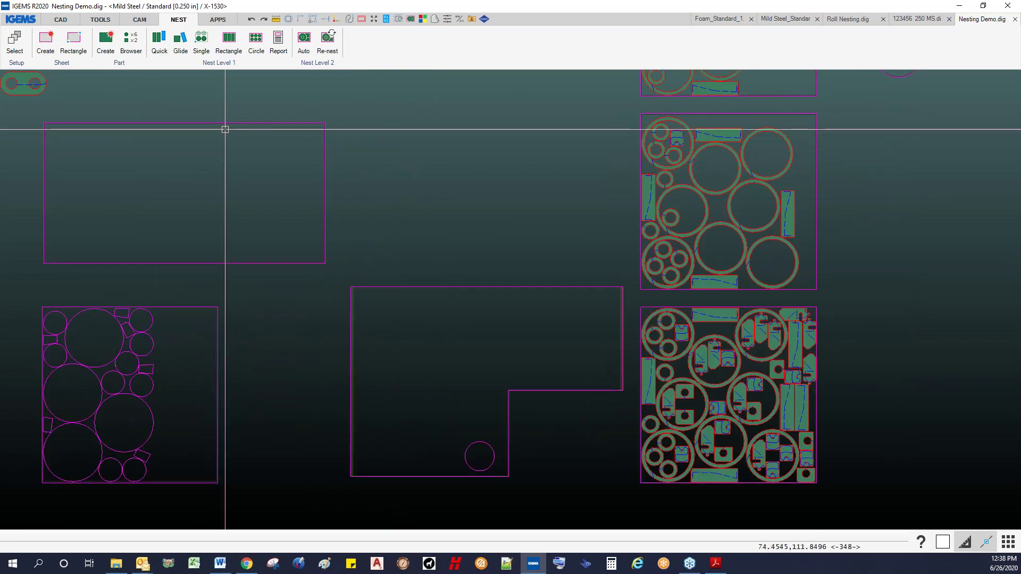
{"action": "scroll", "coordinate": [313, 121], "scroll_direction": "down", "scroll_amount": 3}
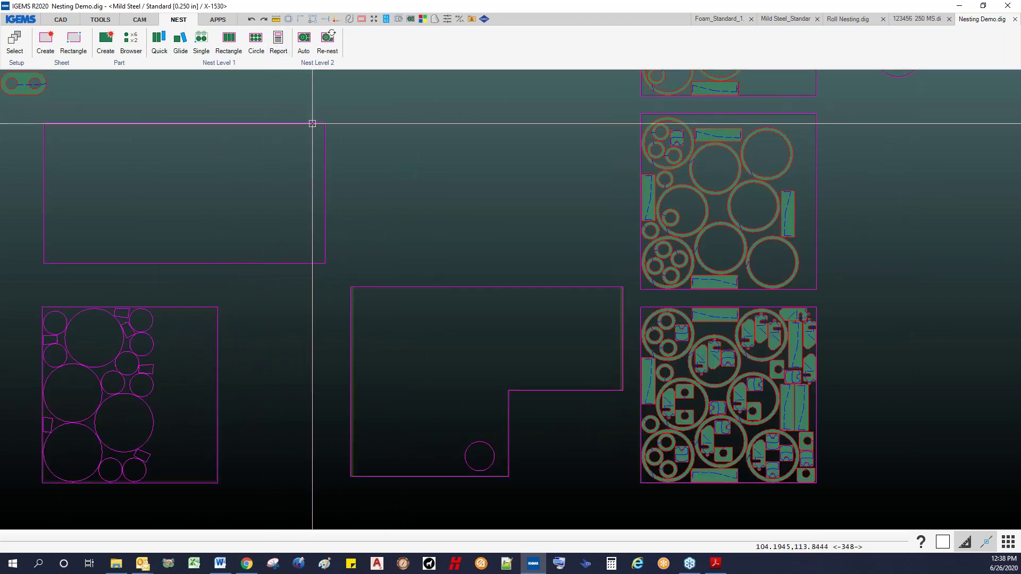
{"action": "left_click", "coordinate": [278, 41]}
{"action": "middle_click_drag", "start_coordinate": [429, 88], "coordinate": [251, 113]}
{"action": "left_click_drag", "start_coordinate": [249, 98], "coordinate": [385, 473]}
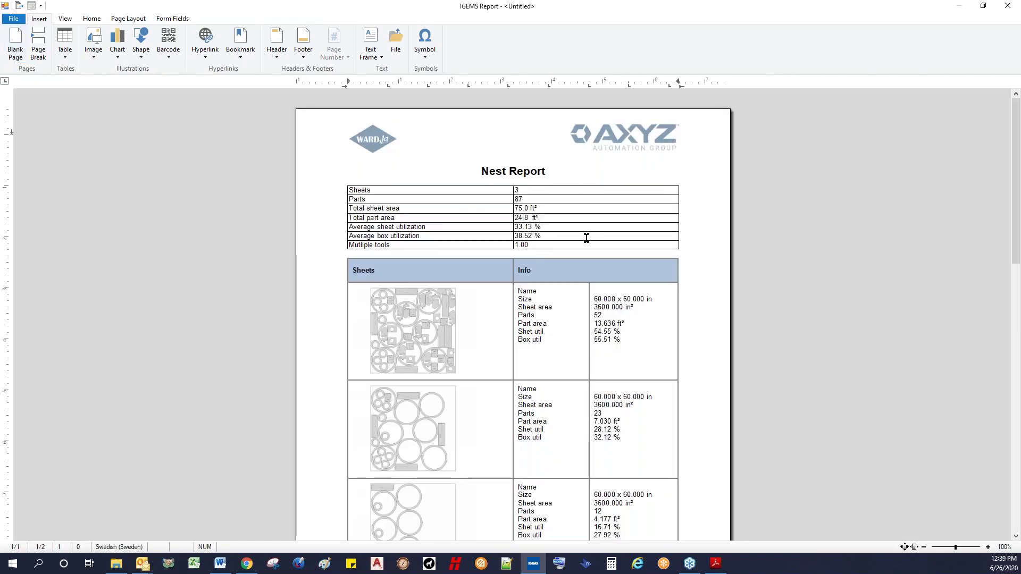
- Review the overall and per-sheet utilization in the nest report, and close it to return to the sheets drawing
{"action": "scroll", "coordinate": [832, 236], "scroll_direction": "down", "scroll_amount": 1}
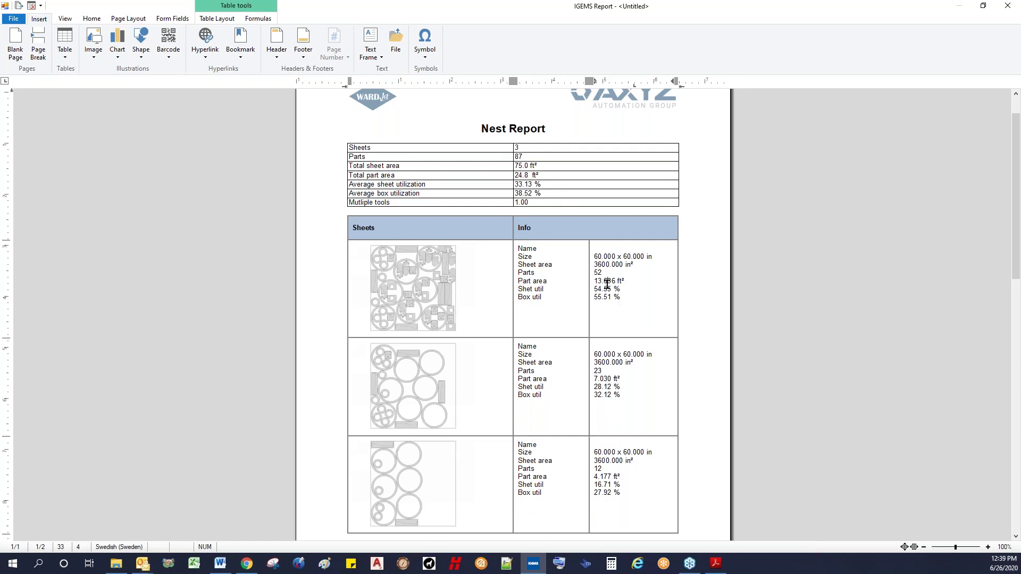
{"action": "scroll", "coordinate": [904, 230], "scroll_direction": "up", "scroll_amount": 2}
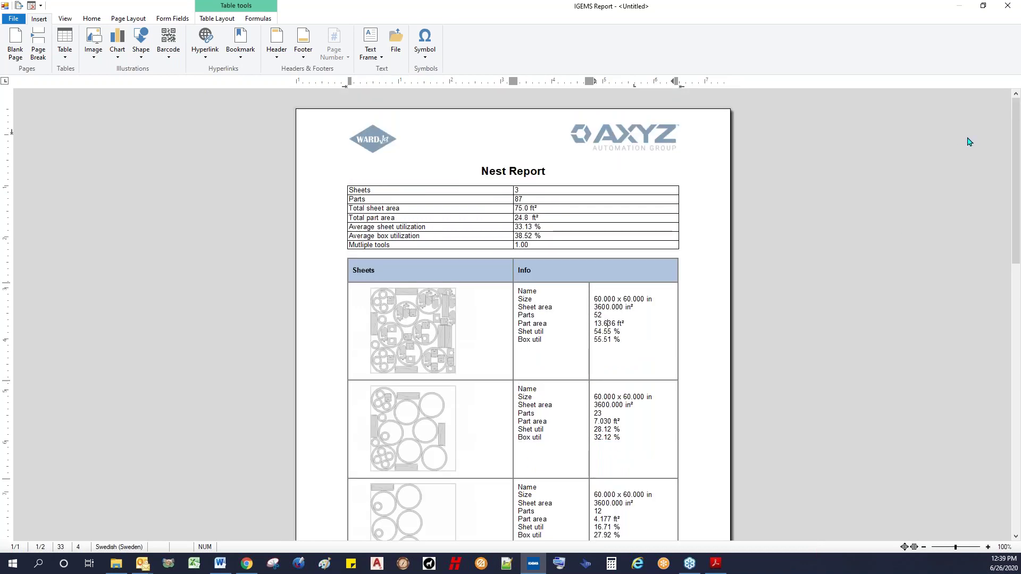
{"action": "left_click", "coordinate": [1008, 7]}
{"action": "scroll", "coordinate": [460, 358], "scroll_direction": "down", "scroll_amount": 3}
{"action": "middle_click_drag", "start_coordinate": [461, 361], "coordinate": [523, 349]}
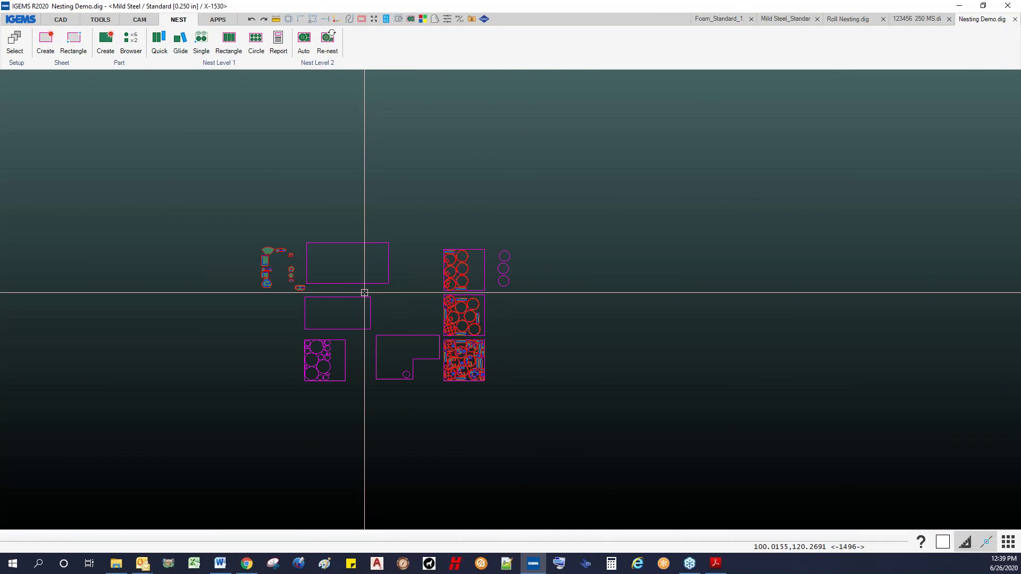
{"action": "scroll", "coordinate": [365, 293], "scroll_direction": "up", "scroll_amount": 2}
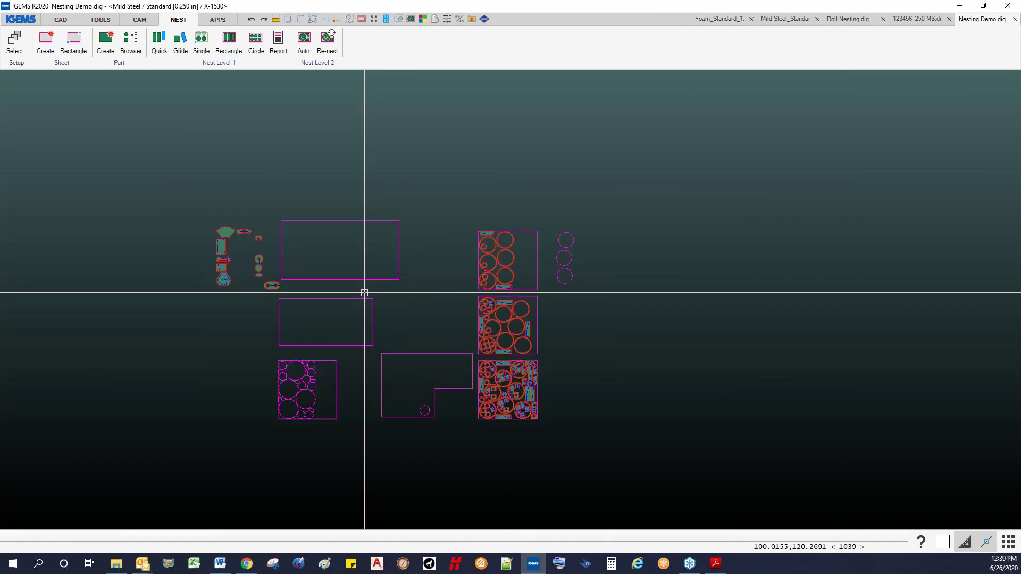